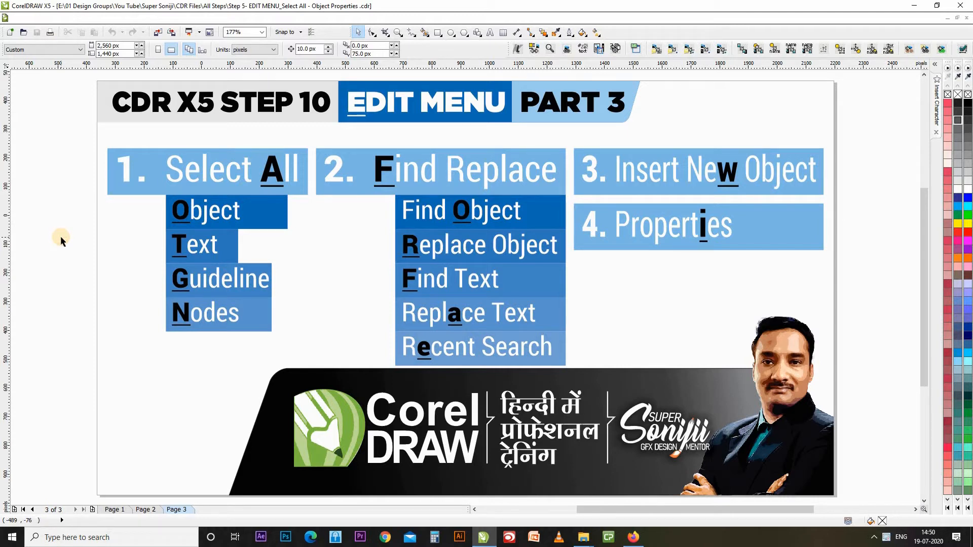
Switch to 'Final Diary Printing Thoughts & Design (1).cdr' and page down to page 3 of 16.
key(ctrl+Tab)
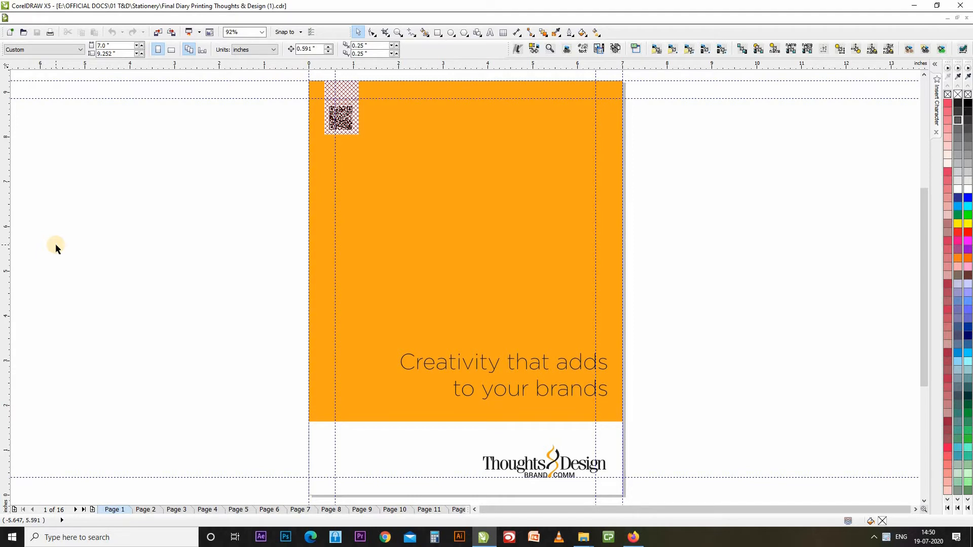
key(Page_Down)
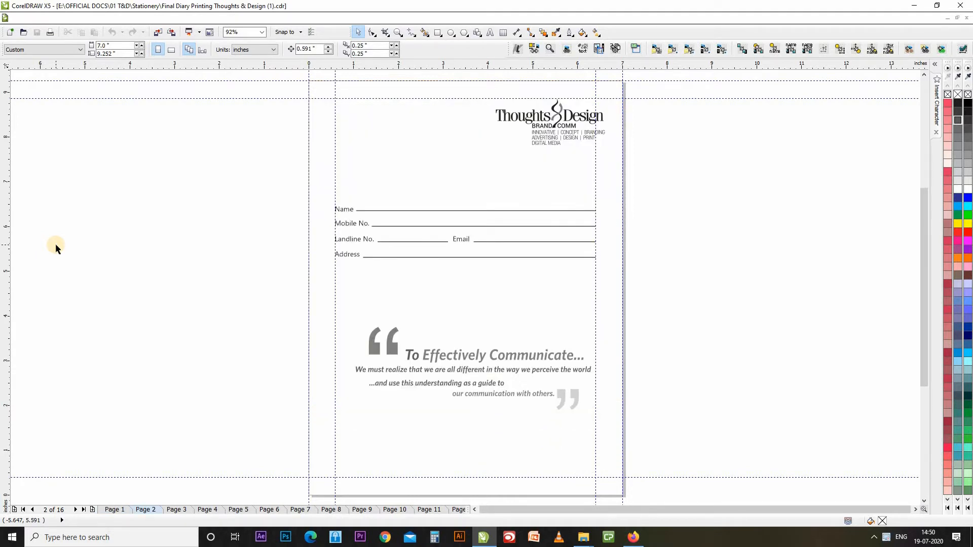
key(Page_Down)
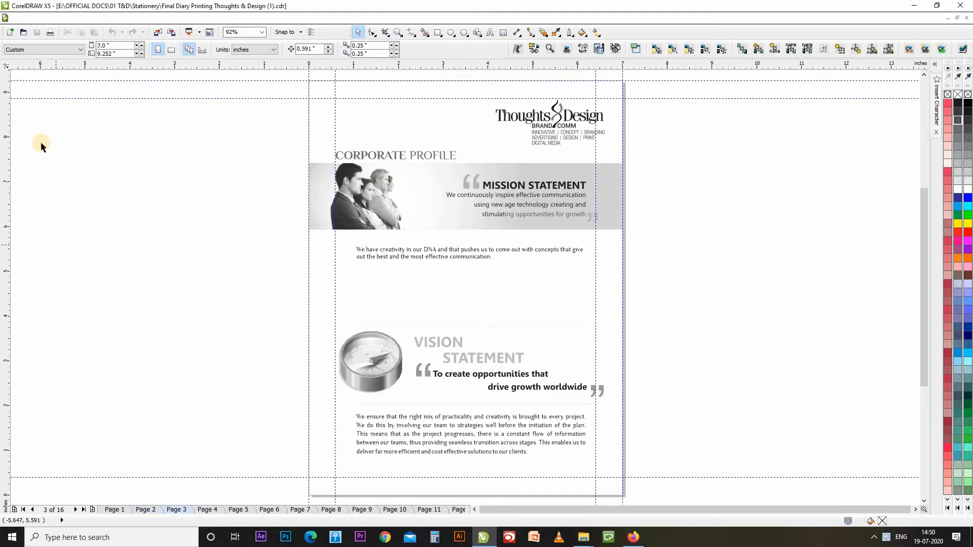
Deselect the page group, then select every object on page 3 with Edit > Select All > Objects.
click(411, 180)
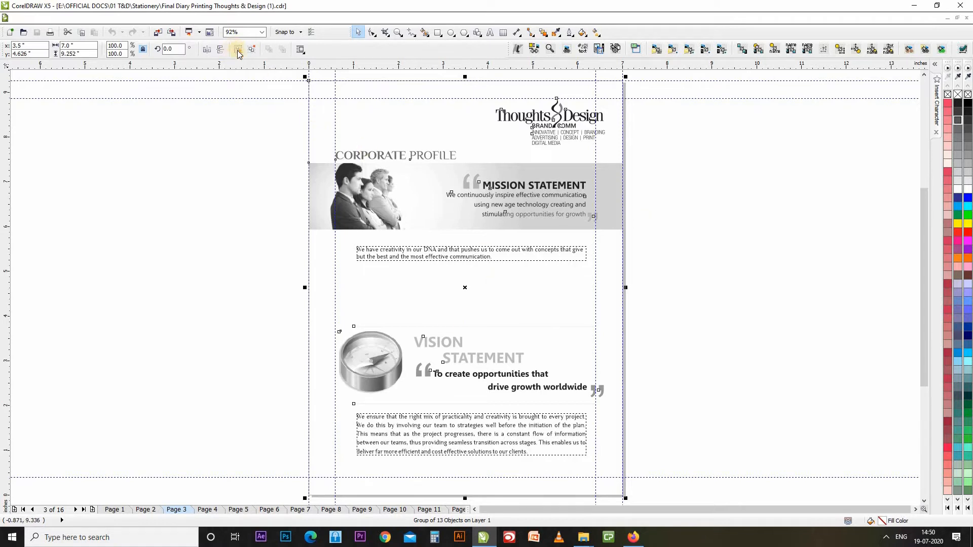
click(867, 296)
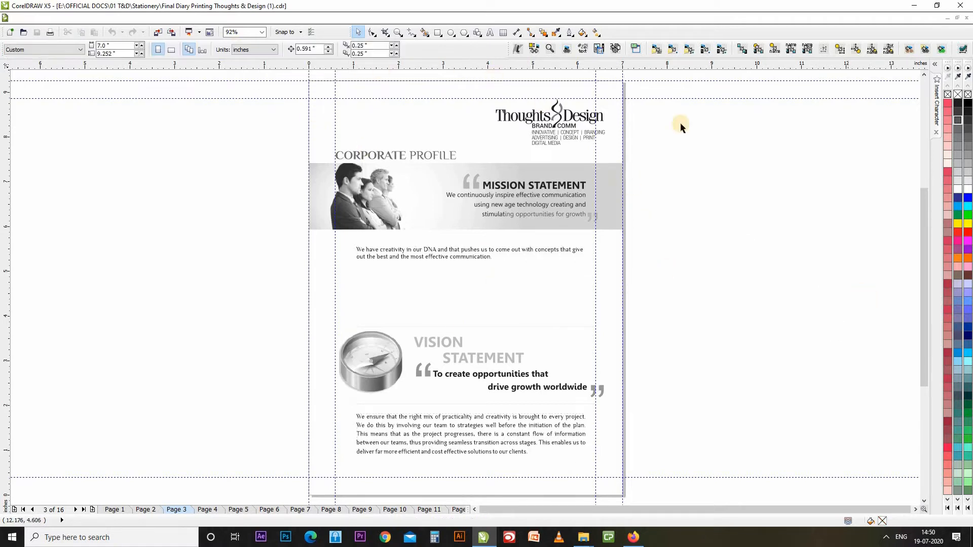
click(40, 18)
mouse_move(76, 235)
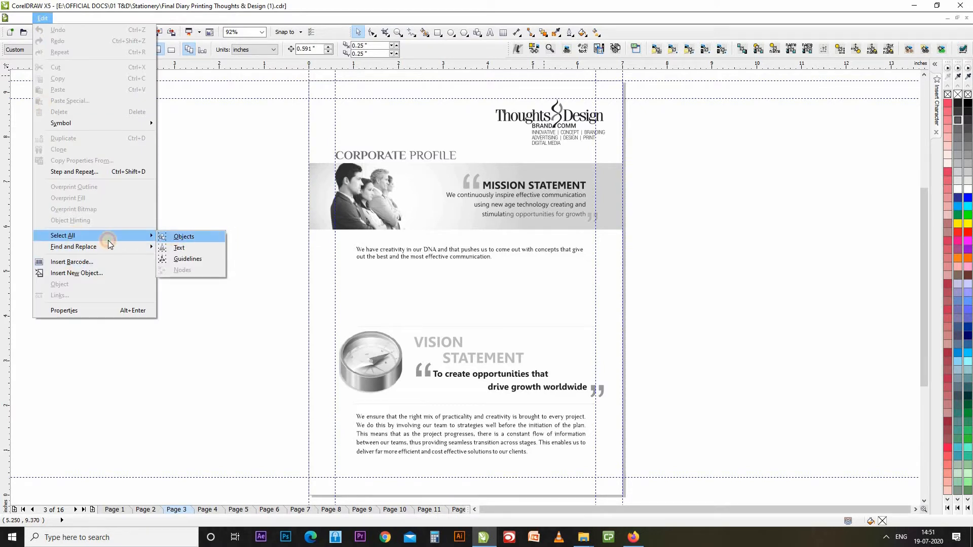
click(212, 238)
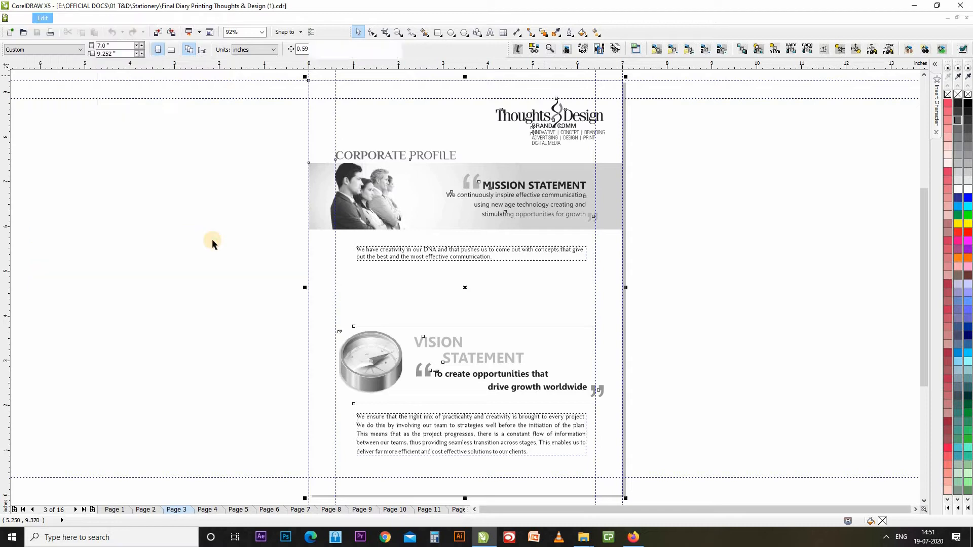
Ungroup all page 3 objects, then check the photo, background curve and heading are separate.
click(240, 235)
click(336, 166)
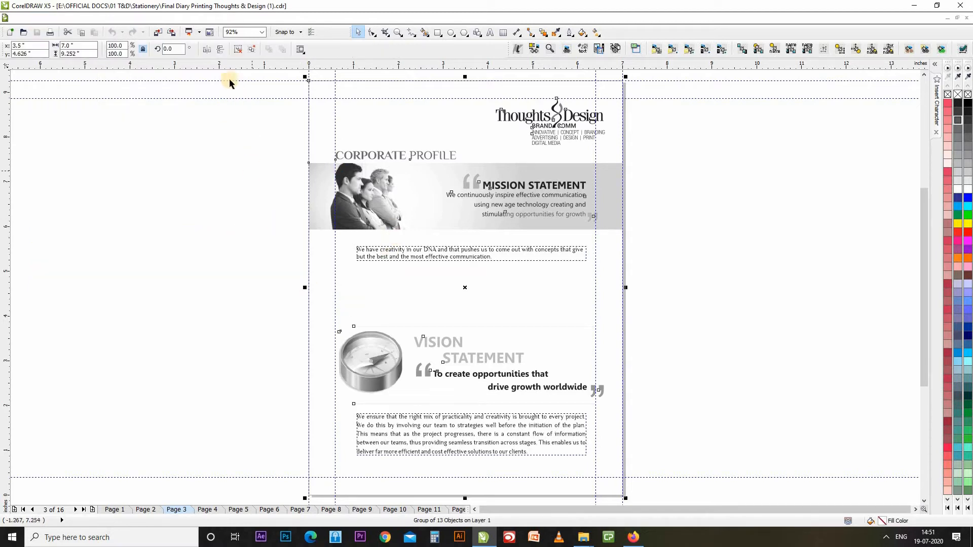
click(237, 49)
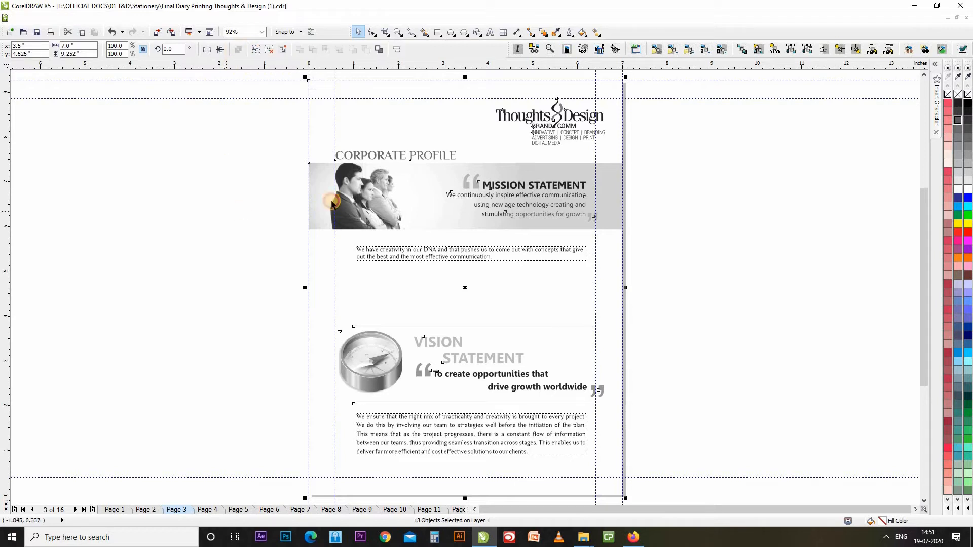
click(338, 182)
click(396, 163)
click(420, 156)
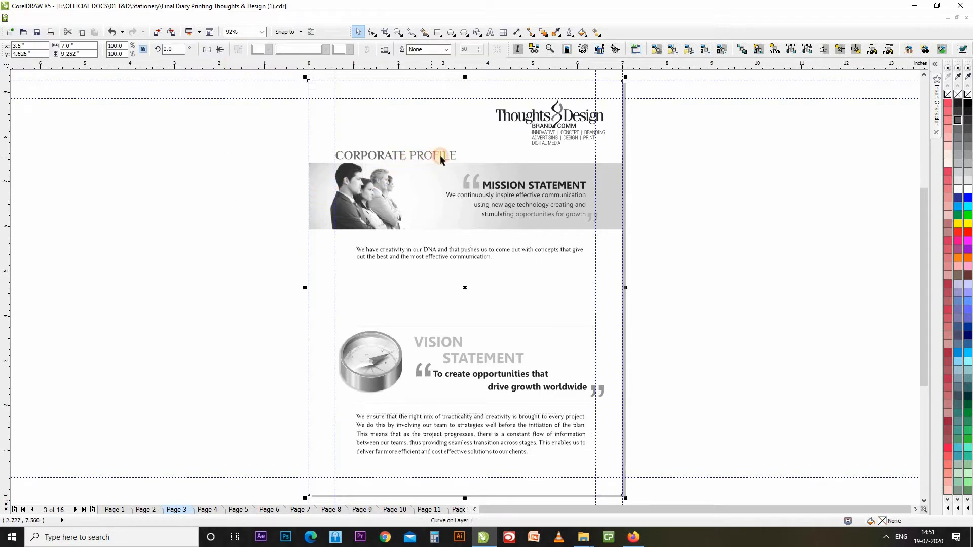
click(439, 156)
Move the logo and bottom paragraph left off the page and the Vision Statement block right.
click(561, 116)
drag(330, 131, 209, 127)
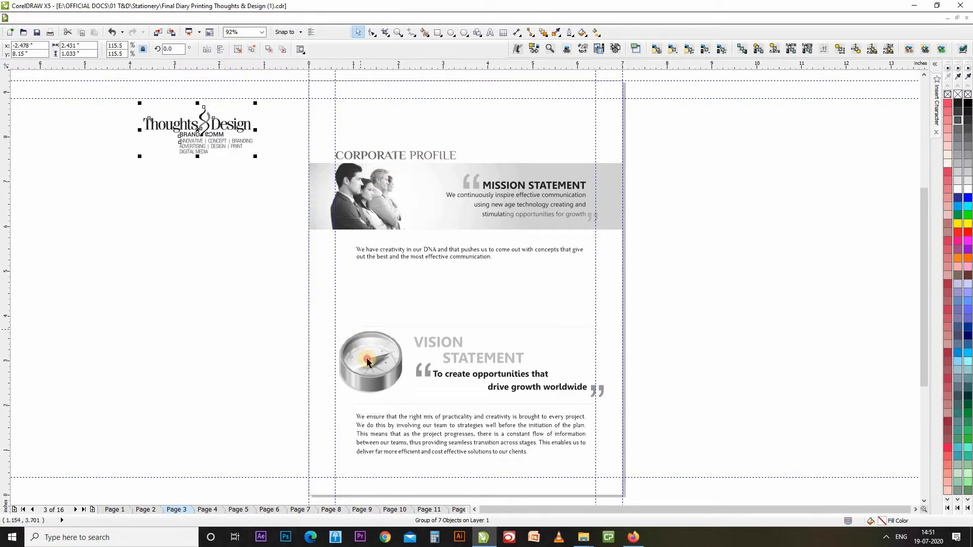
click(426, 338)
click(647, 241)
drag(377, 362, 711, 210)
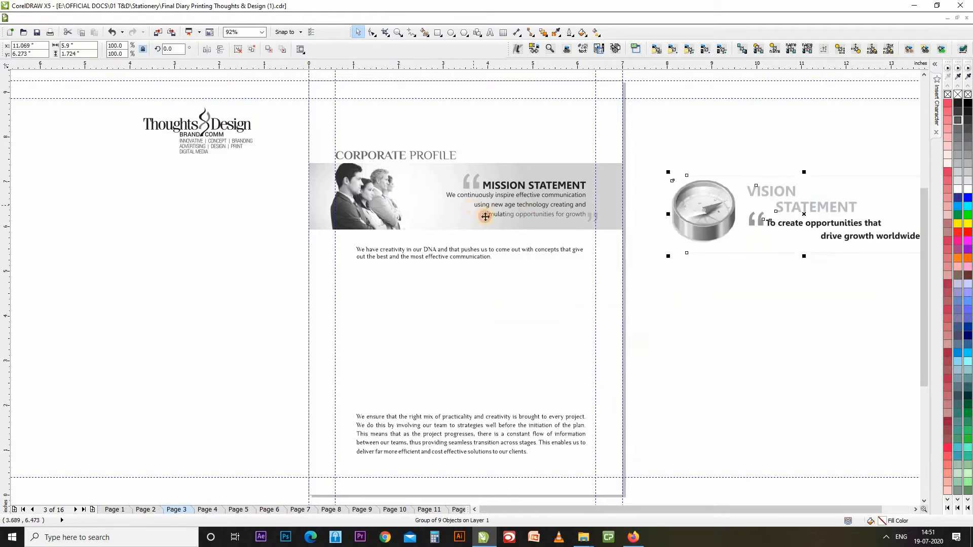
click(476, 212)
drag(383, 429, 65, 410)
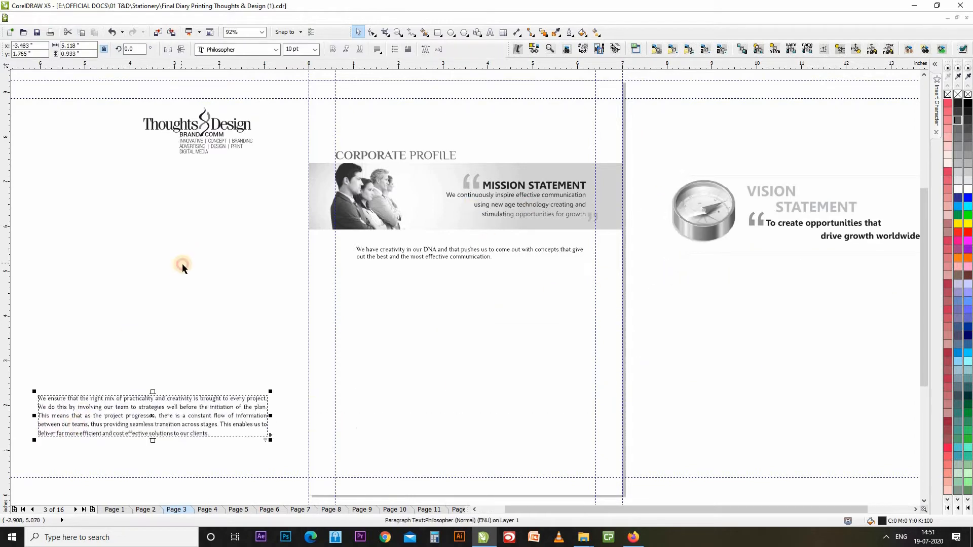
click(226, 251)
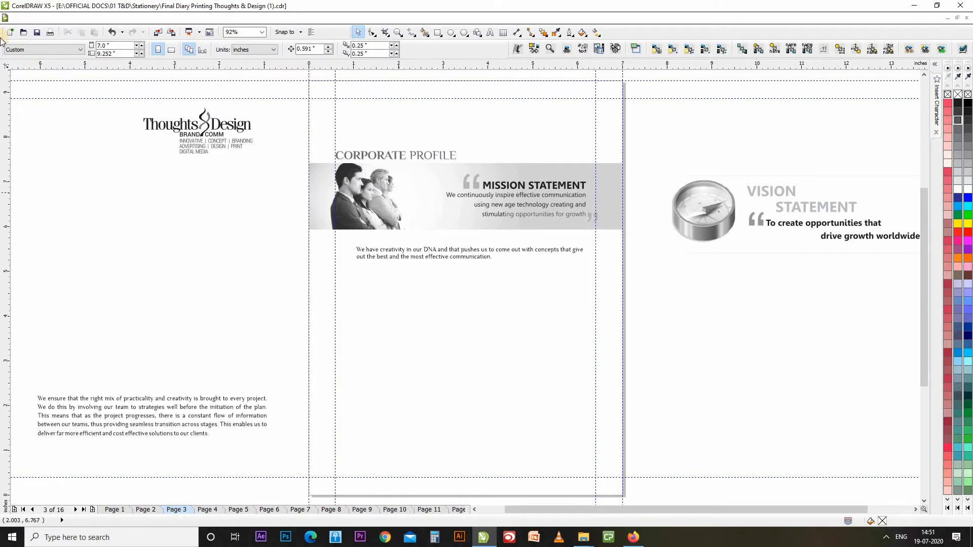
click(42, 18)
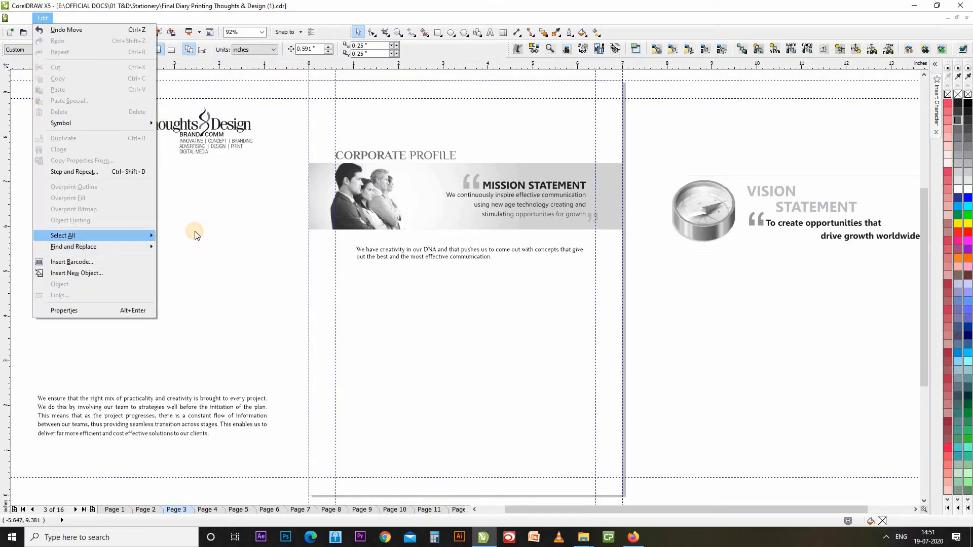
Select all objects to reveal the off-page items, then undo the moves to restore them on page 3.
mouse_move(80, 235)
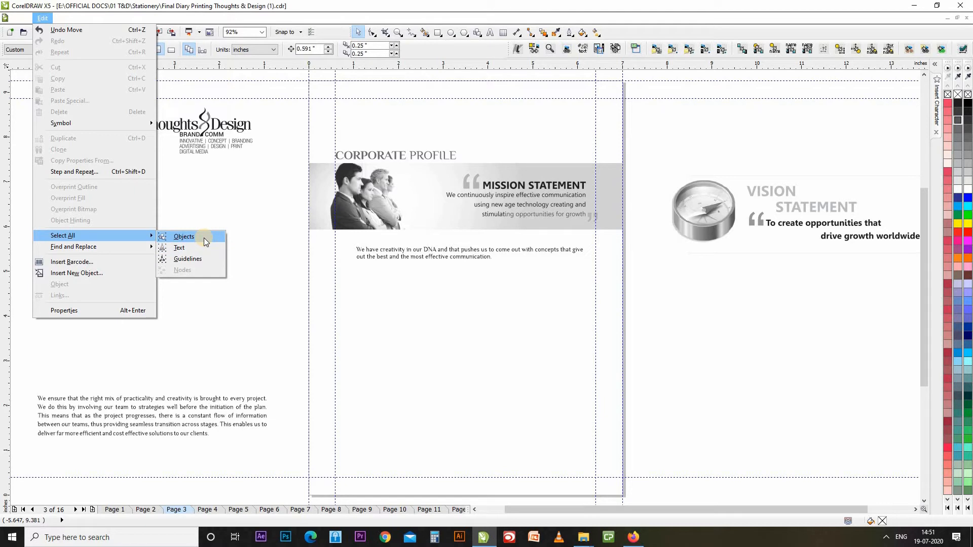
click(204, 237)
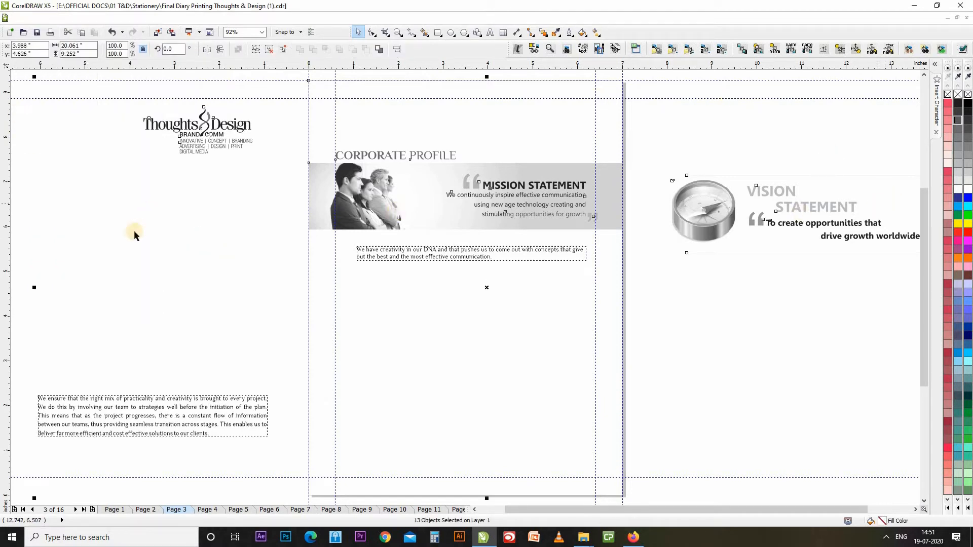
click(154, 244)
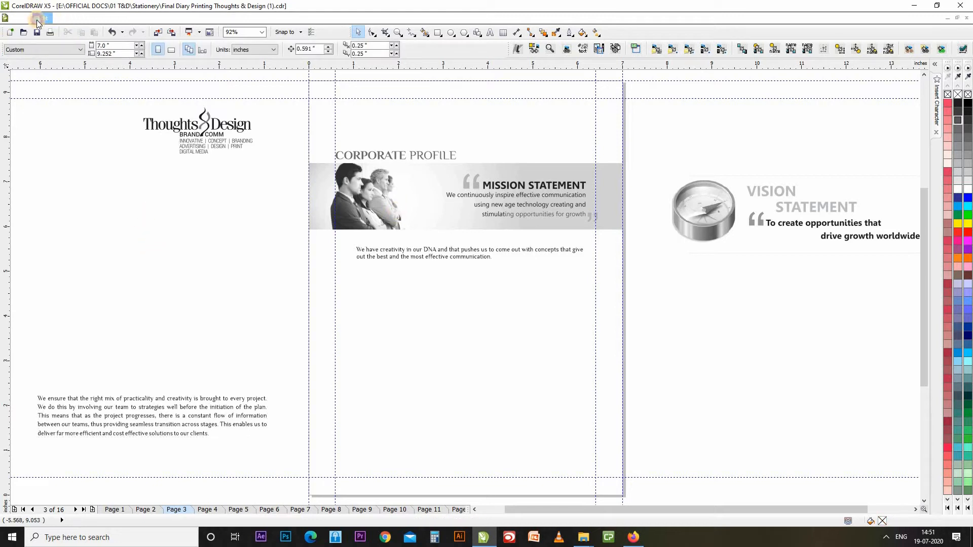
click(39, 18)
click(255, 268)
key(ctrl+z)
key(ctrl+z)
key(ctrl+z)
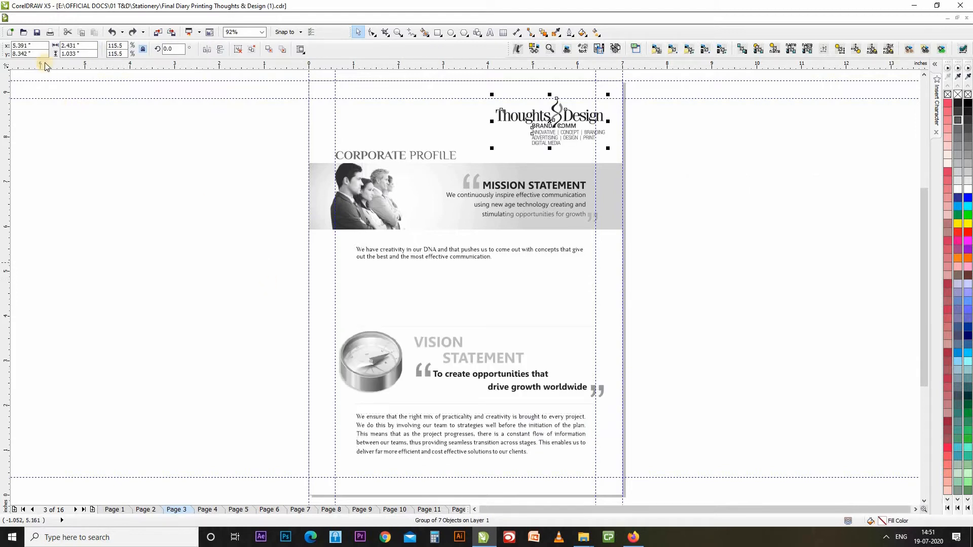
Select all text objects with Edit > Select All > Text and color them red.
click(223, 259)
click(43, 18)
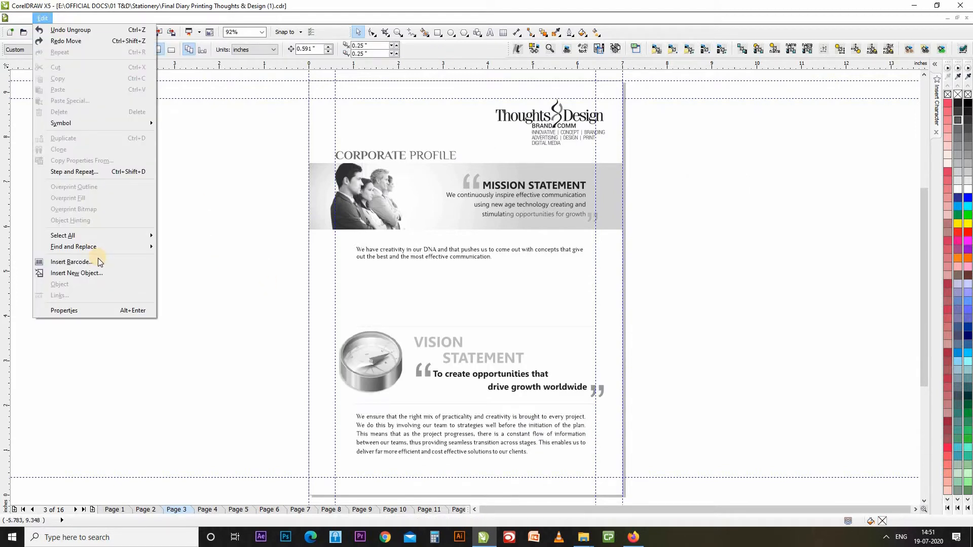
mouse_move(102, 235)
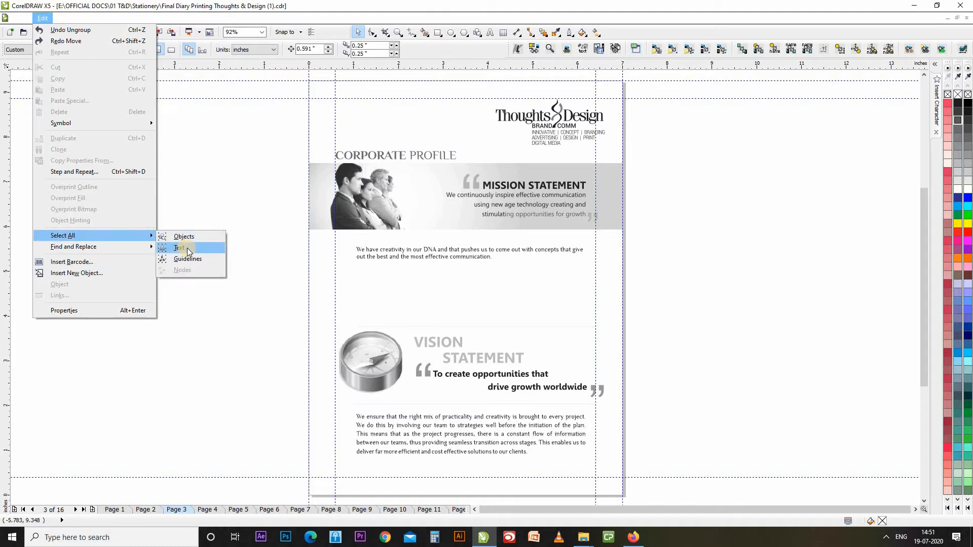
click(187, 247)
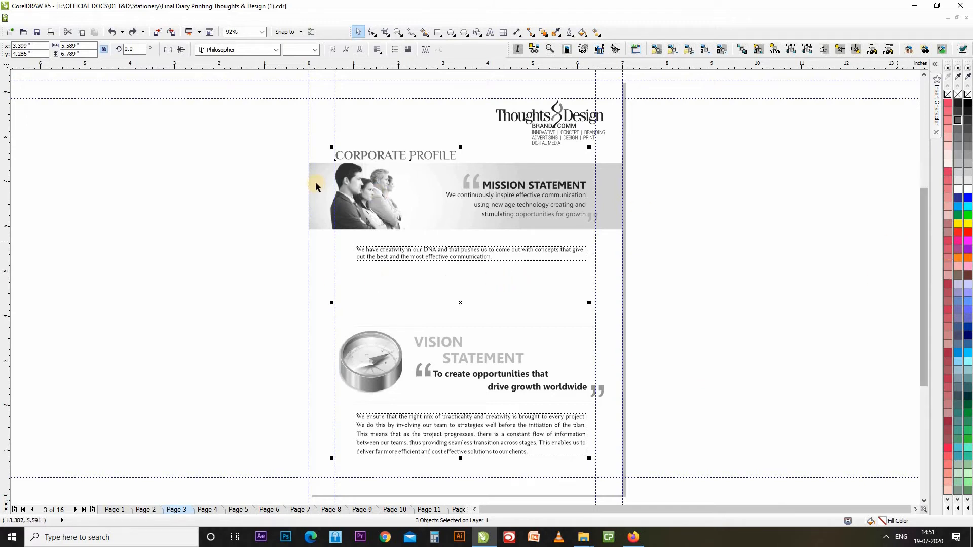
click(967, 231)
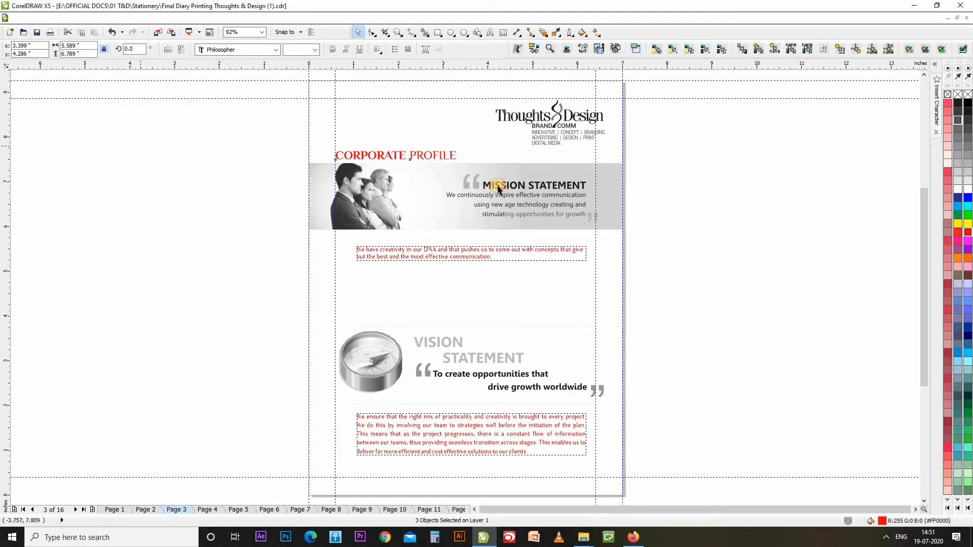
Inspect the MISSION STATEMENT heading and mission lines, then select the Thoughts & Design logo.
click(528, 188)
click(567, 199)
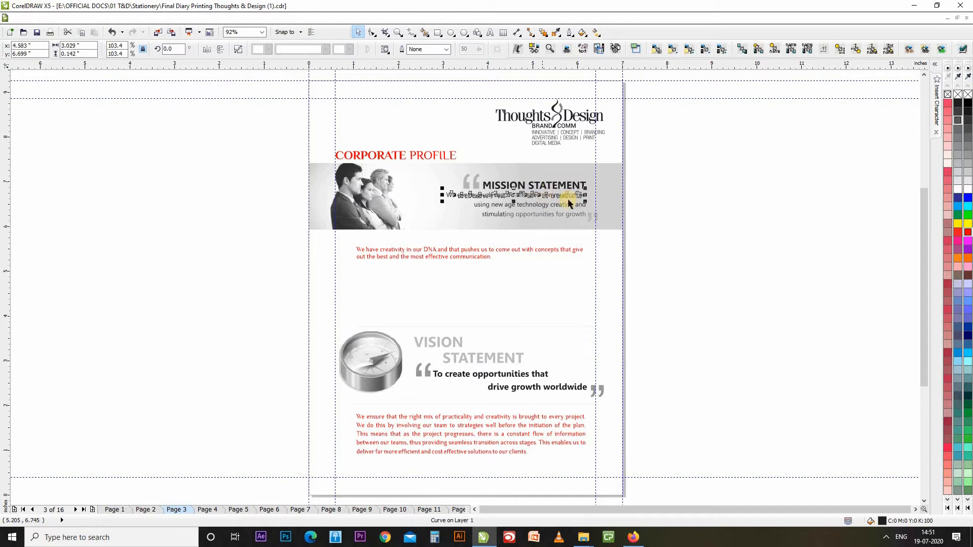
click(573, 206)
click(575, 215)
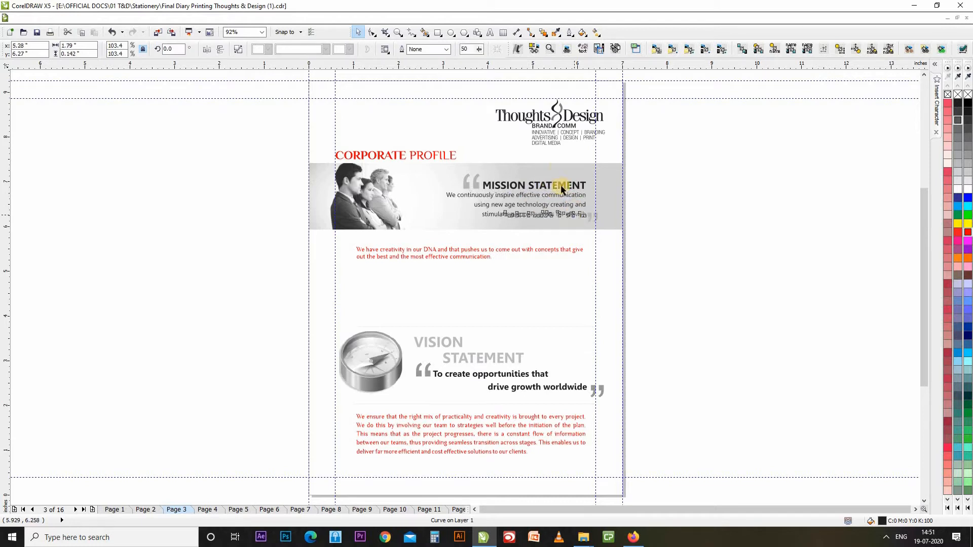
click(571, 133)
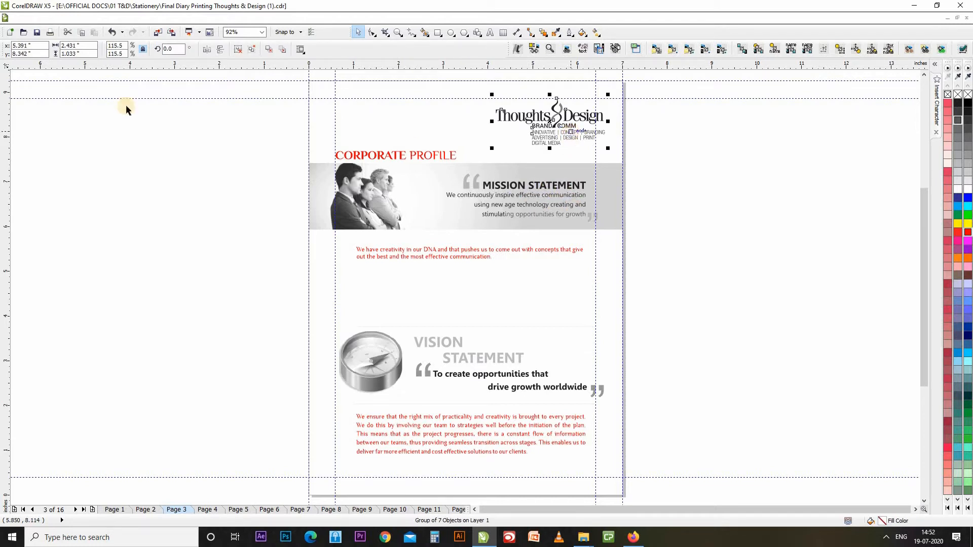
Deselect the logo, dismiss the Select All menu, and select then deselect a vertical guideline.
click(90, 83)
click(43, 18)
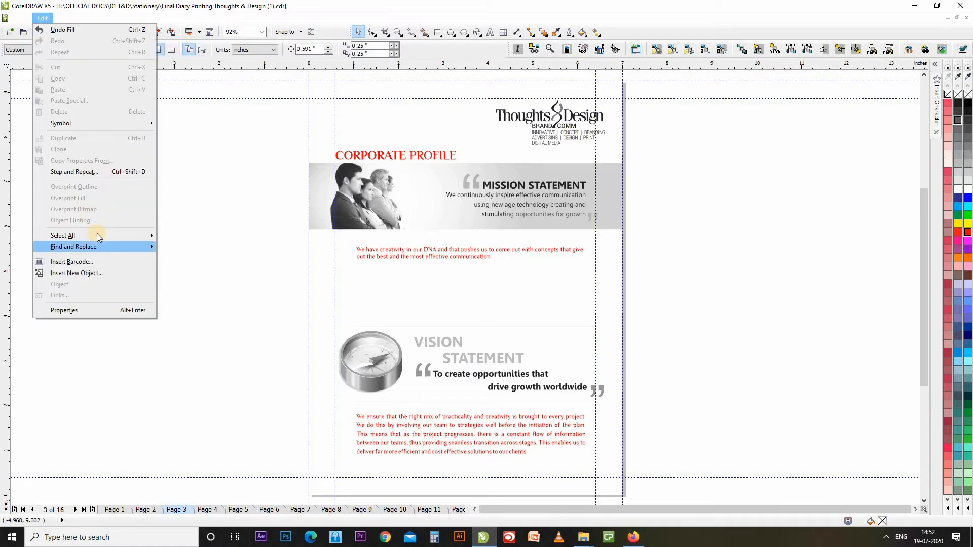
click(97, 234)
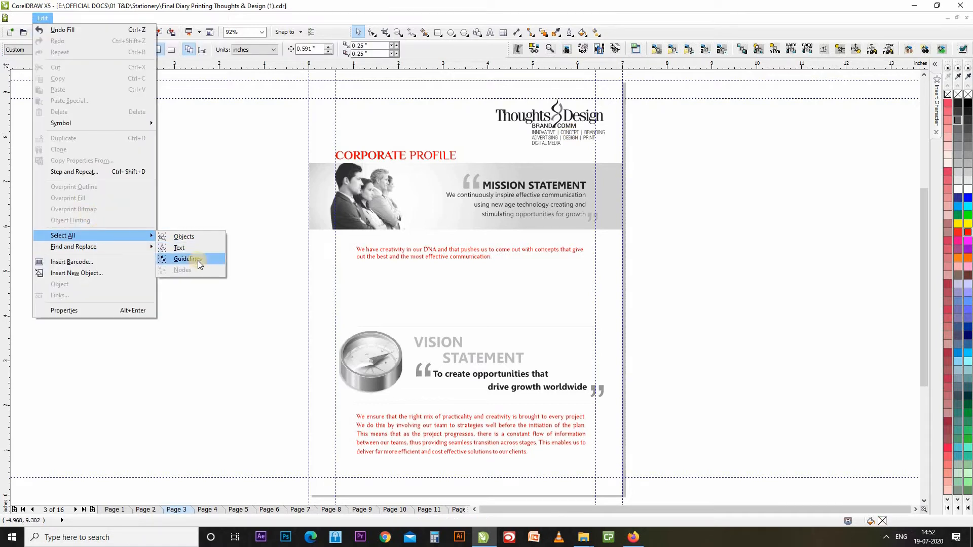
click(264, 326)
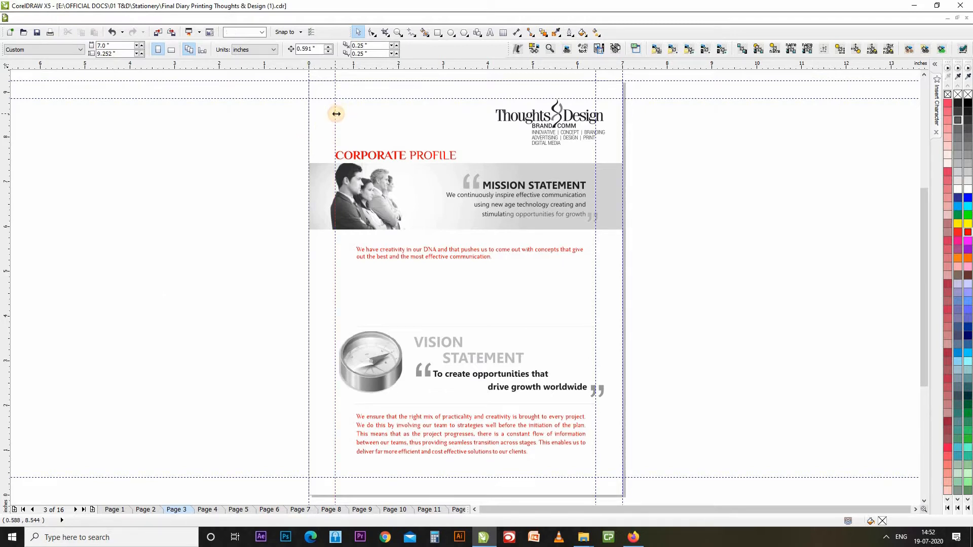
click(335, 112)
click(716, 122)
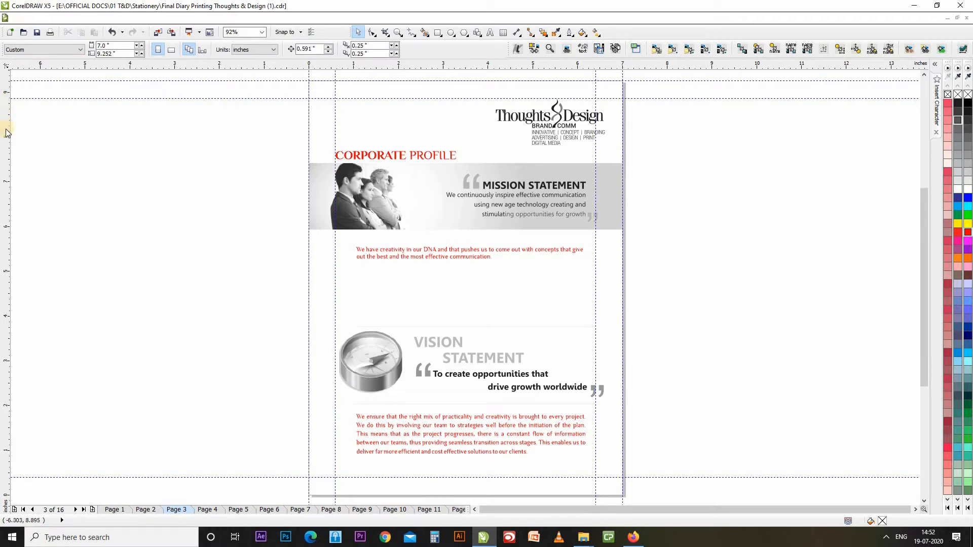
Add guidelines at the left and right page edges and near the top, and move a horizontal one to 0.204 in.
drag(8, 131, 321, 89)
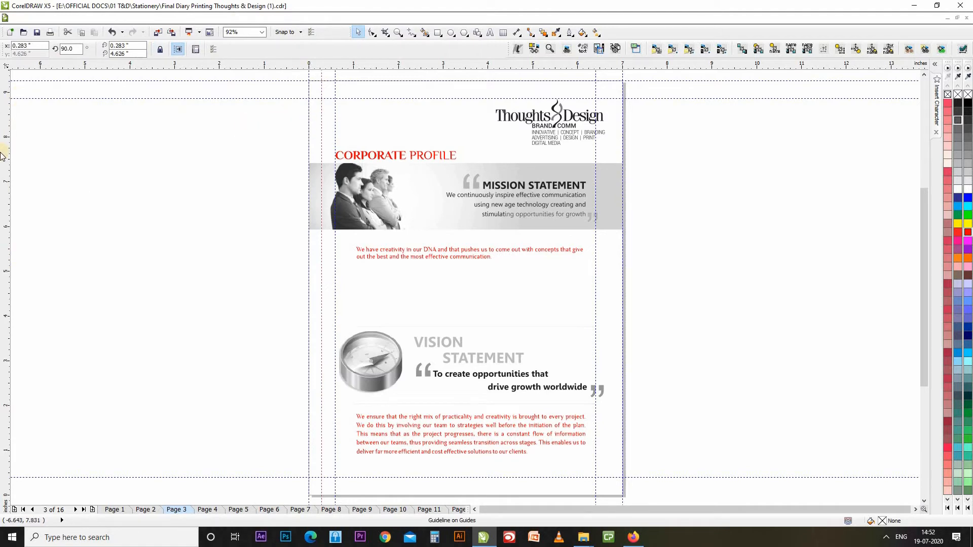
drag(4, 157, 610, 98)
drag(554, 65, 554, 88)
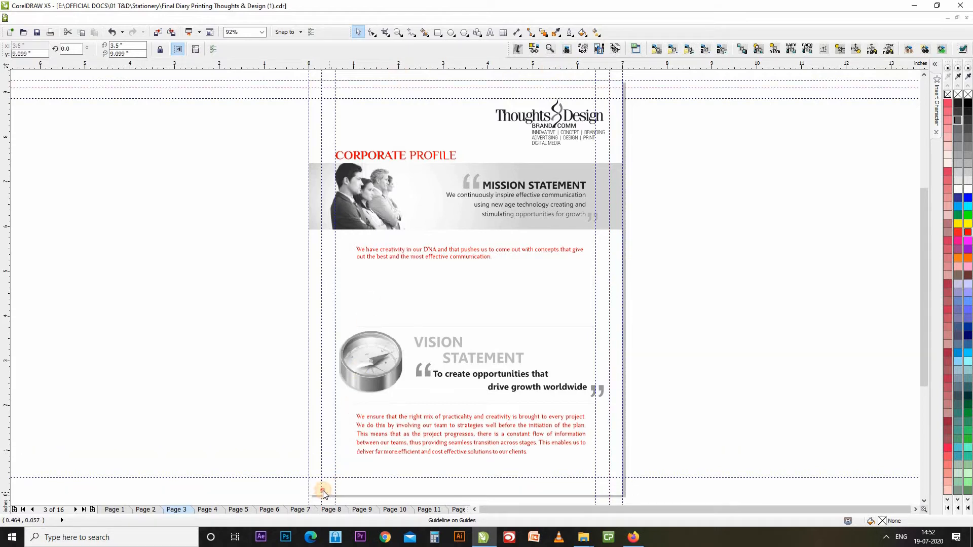
drag(324, 494, 322, 488)
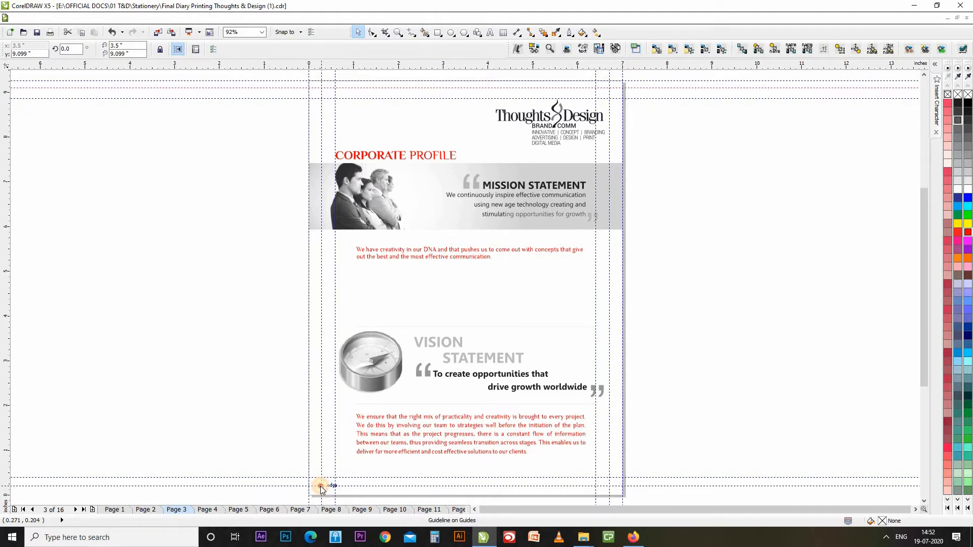
drag(321, 490, 321, 489)
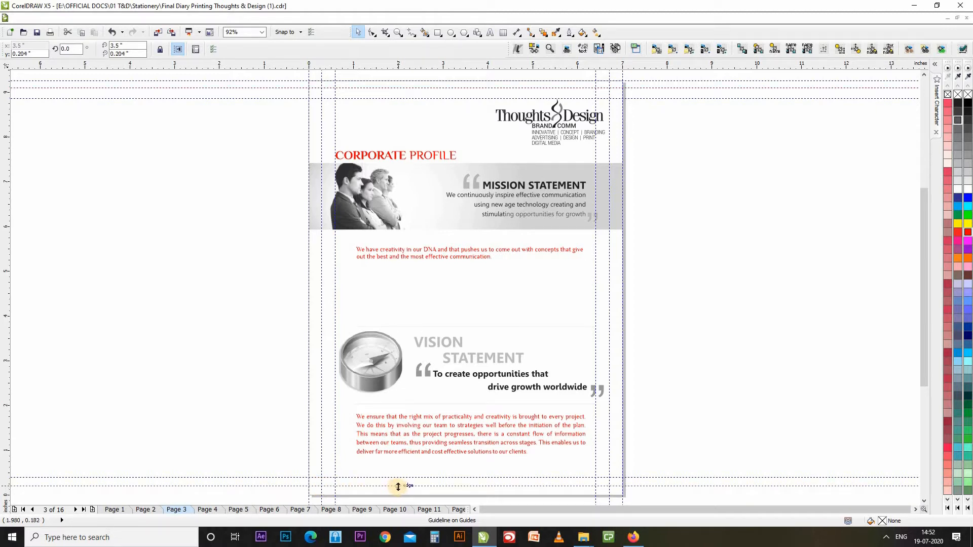
click(229, 414)
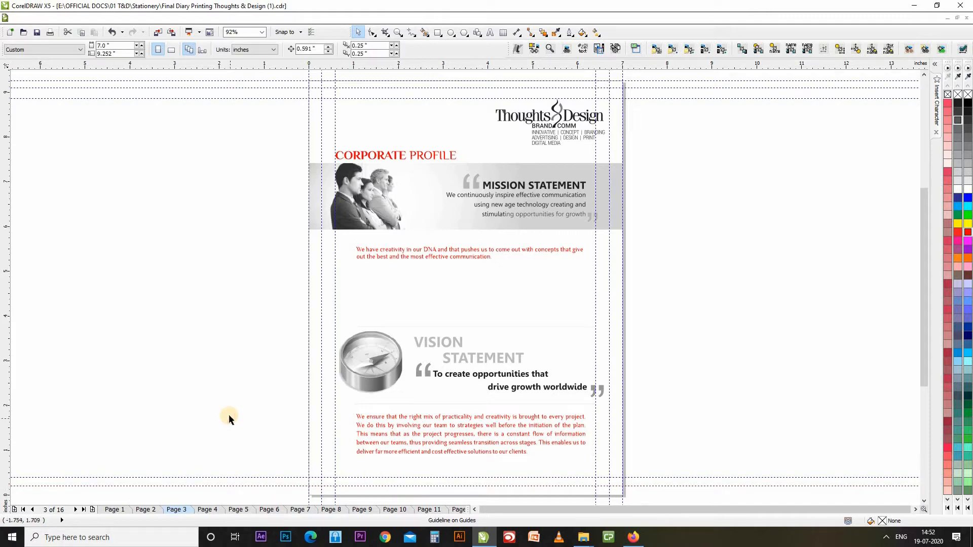
Select all guidelines via Edit > Select All > Guidelines, then clear the selection.
click(306, 495)
click(265, 378)
click(43, 18)
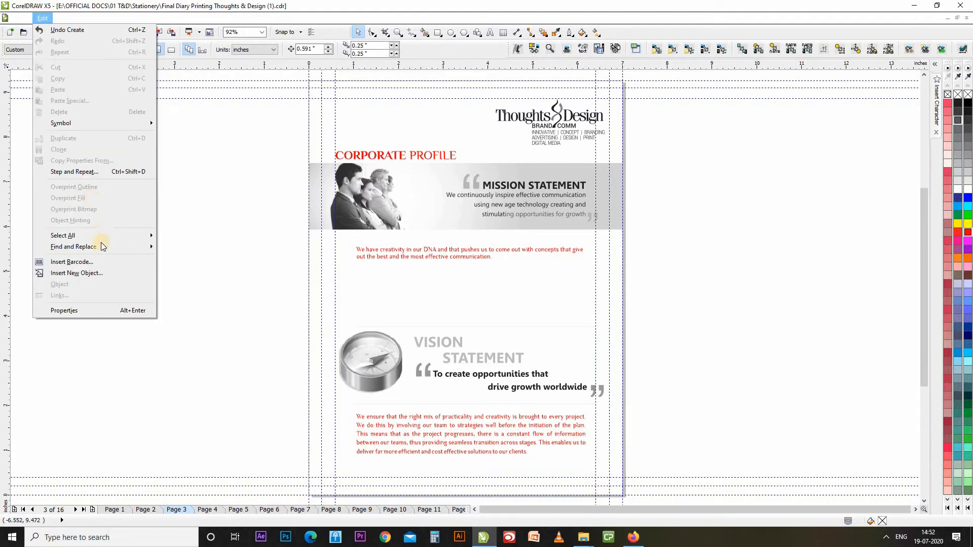
mouse_move(96, 236)
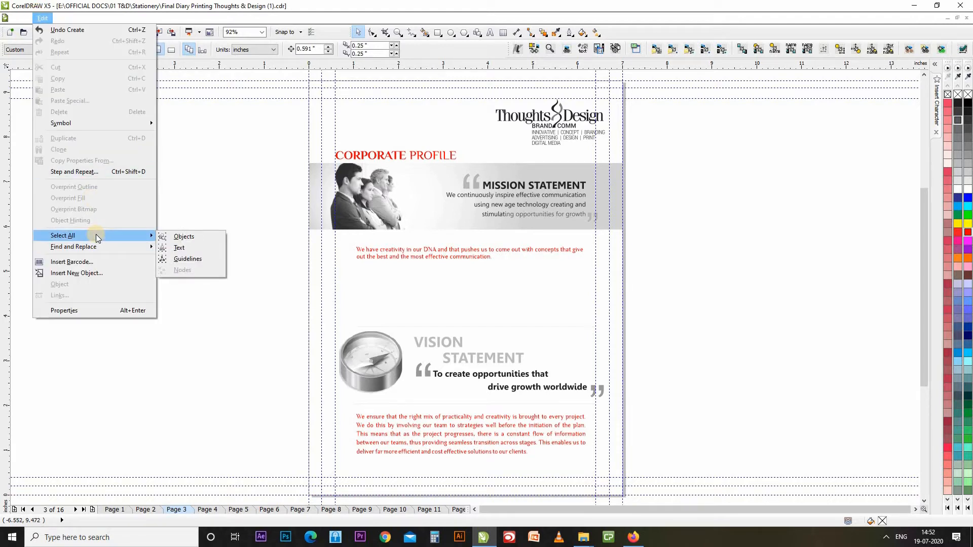
click(190, 257)
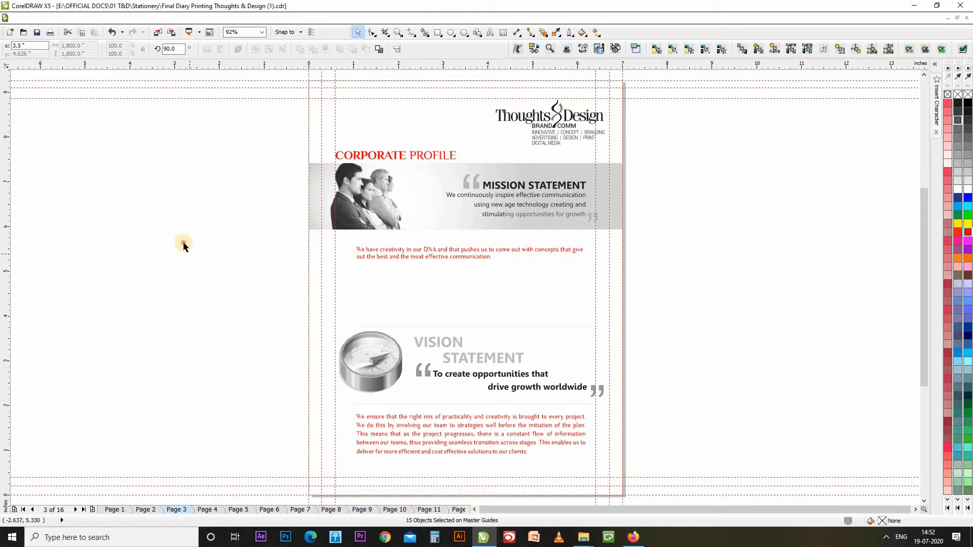
click(183, 243)
Dismiss the Edit menu and page down to page 4, the Creative Process page.
click(41, 19)
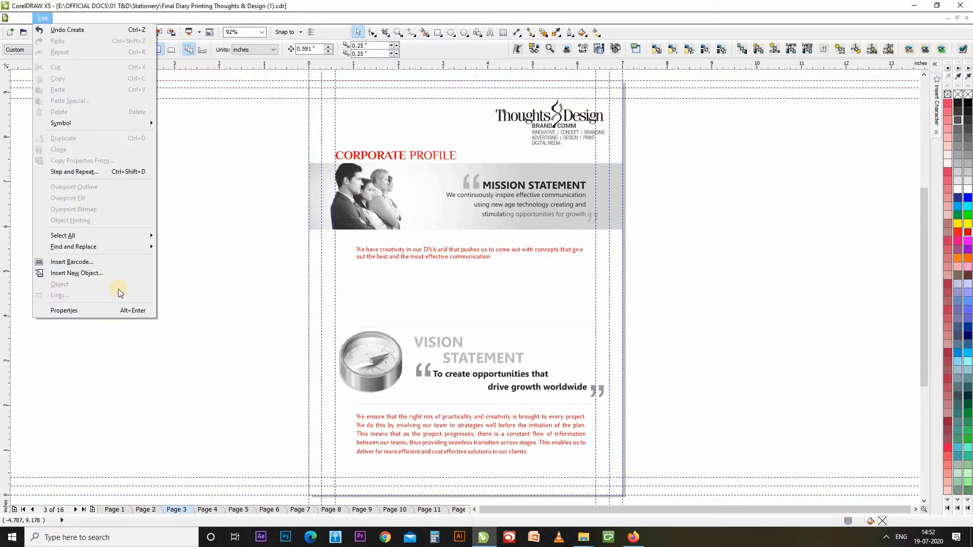
click(227, 352)
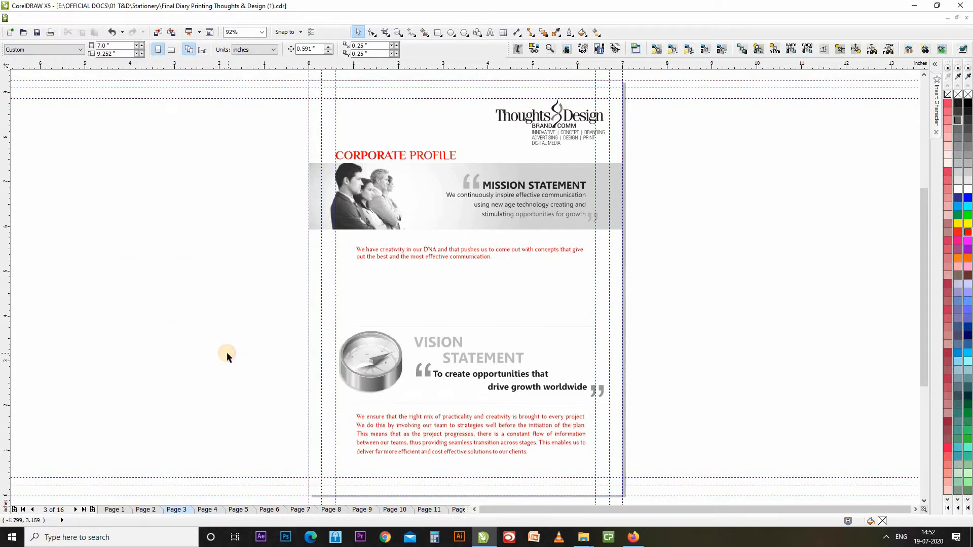
click(44, 19)
mouse_move(147, 235)
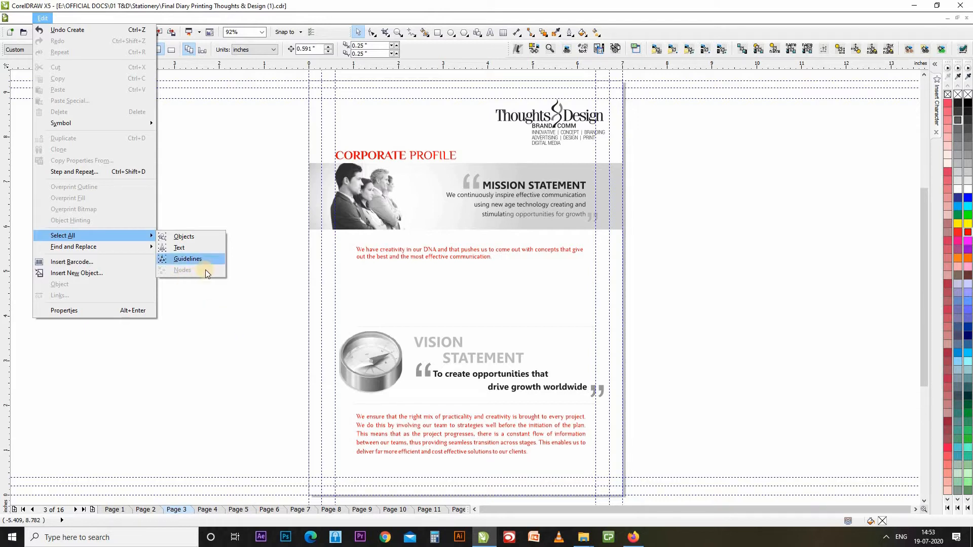
click(253, 334)
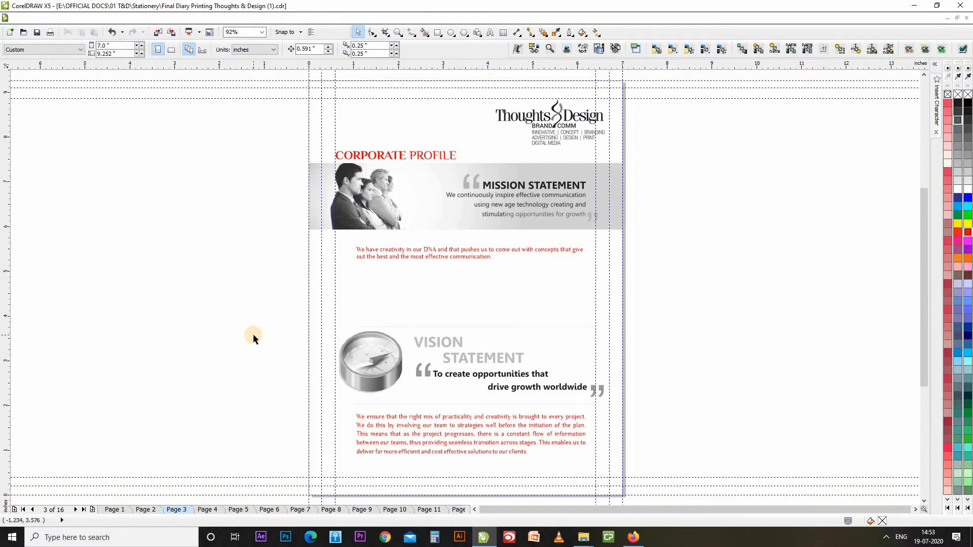
key(Page_Down)
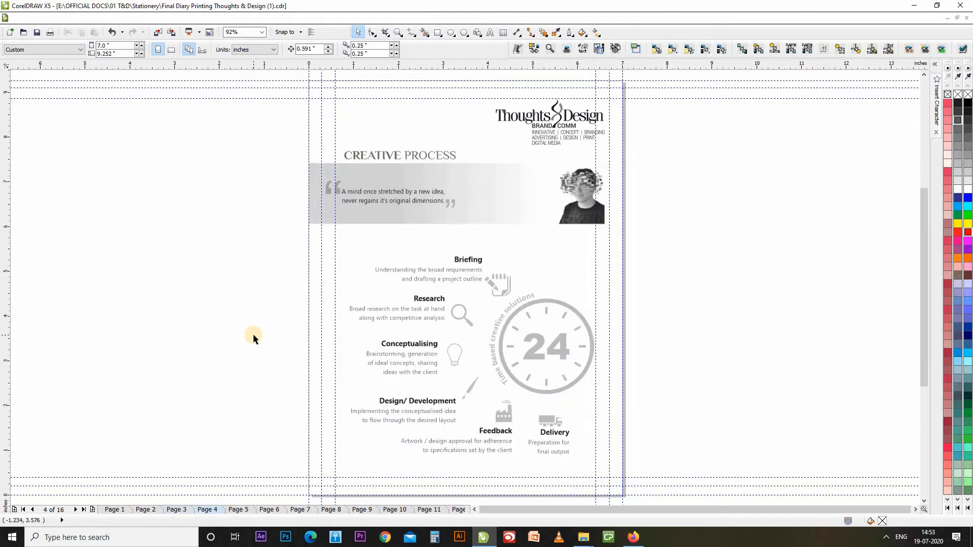
Ungroup the page 4 artwork and select the magnifier icon beside Research.
click(413, 288)
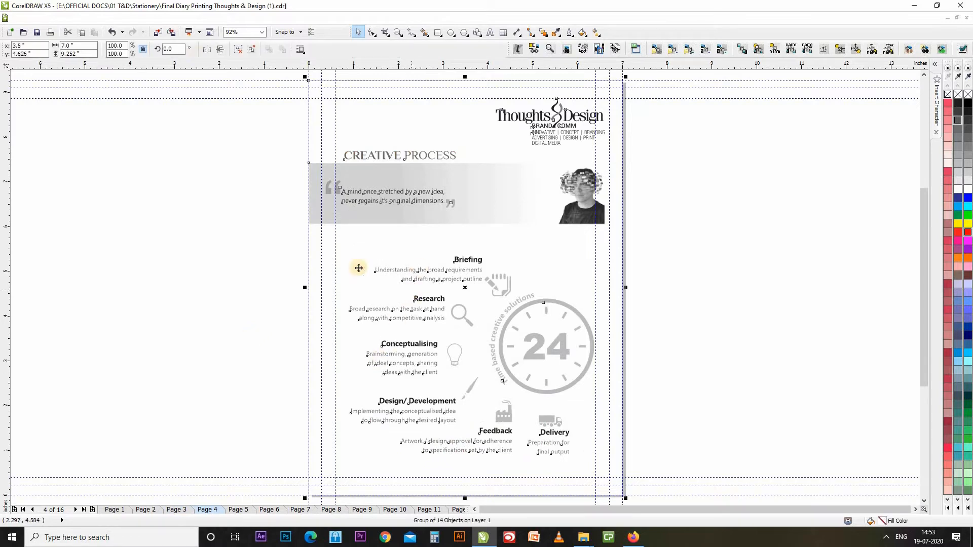
click(236, 52)
click(246, 189)
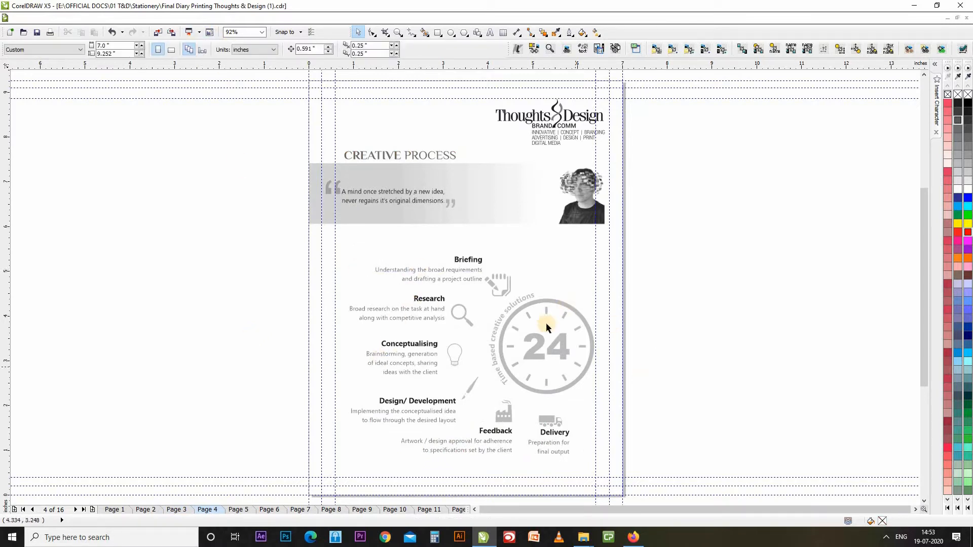
click(465, 317)
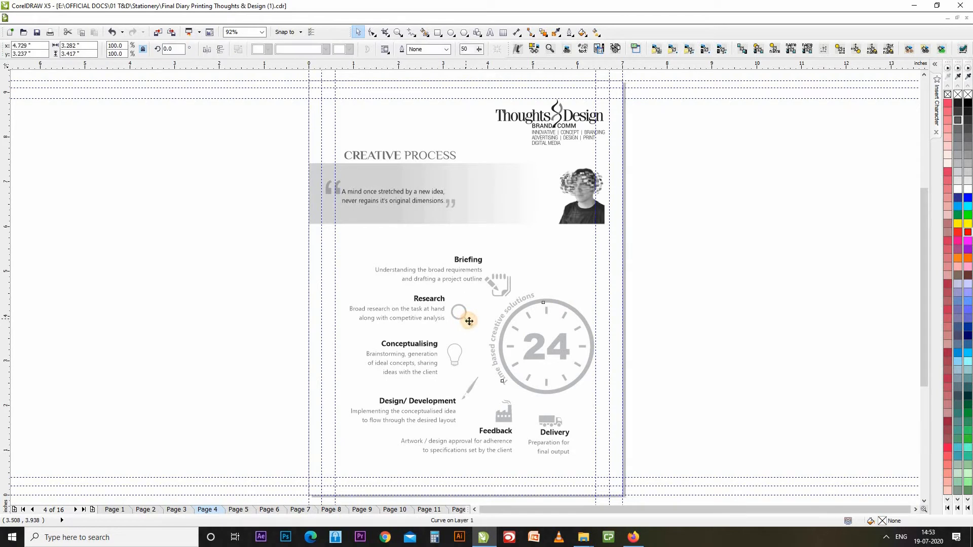
click(426, 306)
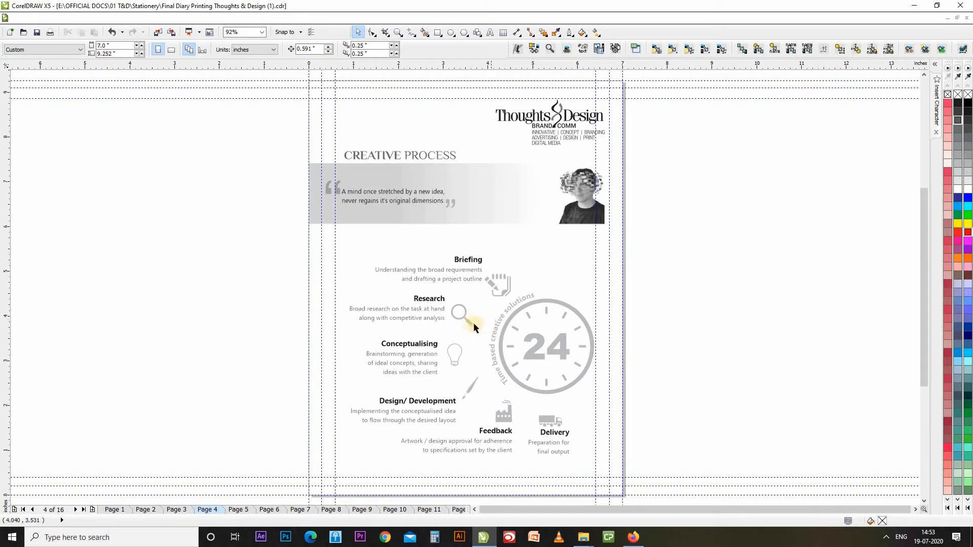
click(469, 323)
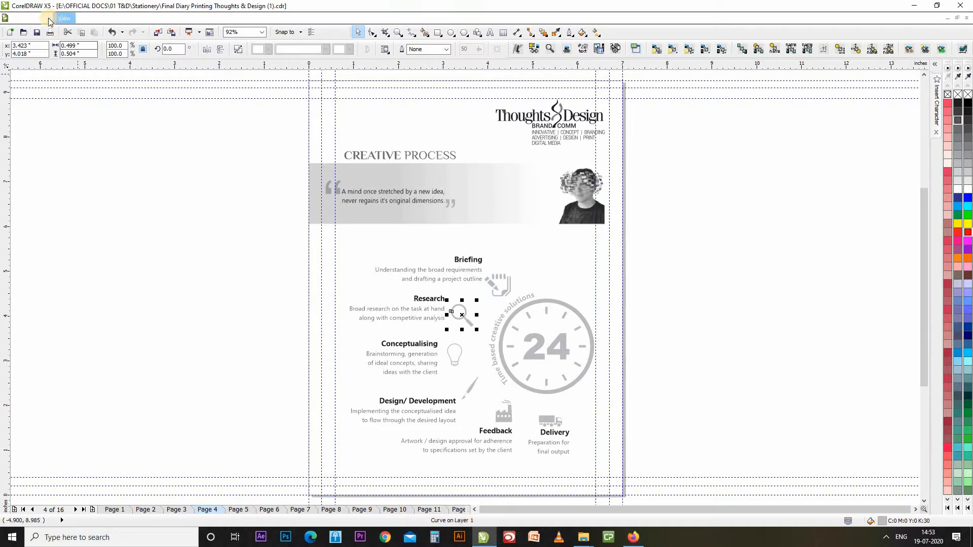
Select all nodes of the magnifier curve, zooming in to marquee-select its 35 nodes.
click(44, 19)
mouse_move(76, 236)
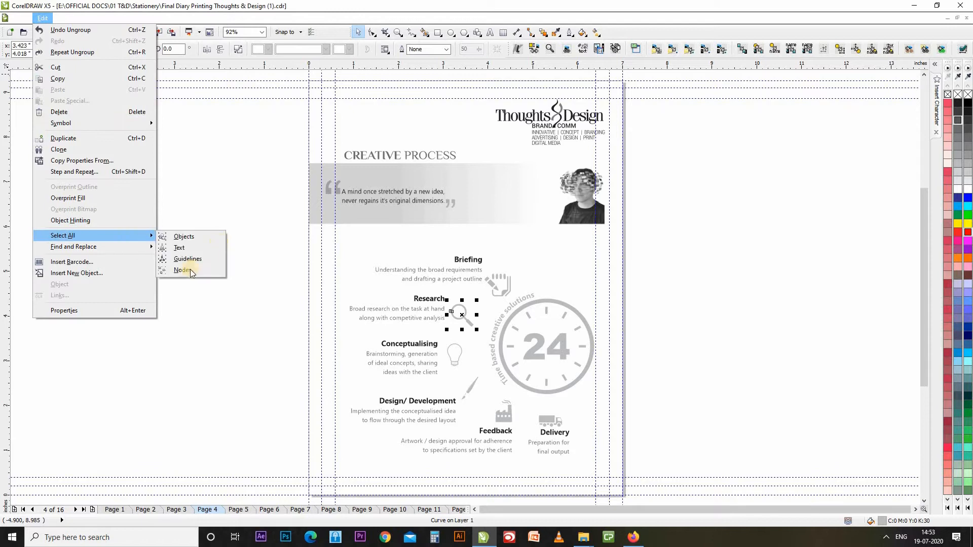
click(190, 270)
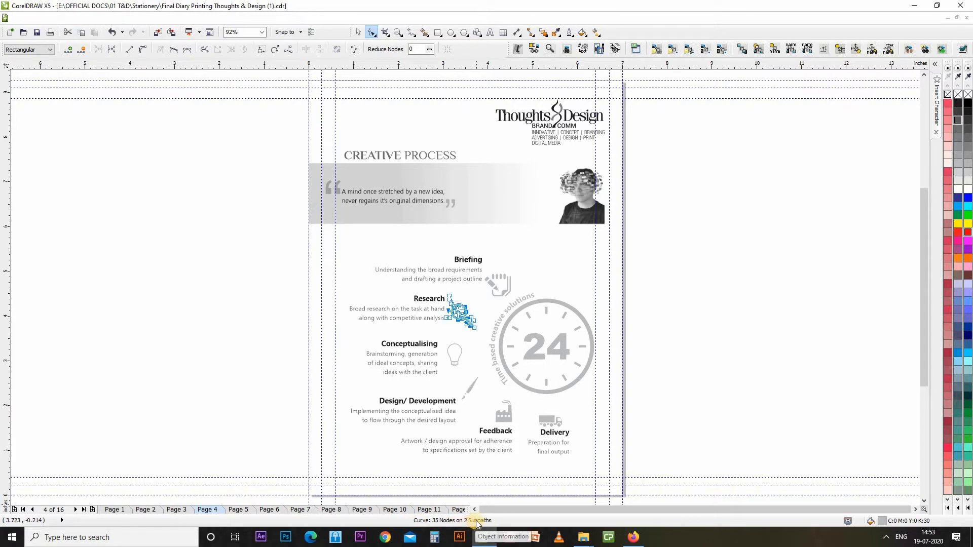
scroll(475, 305, up, 5)
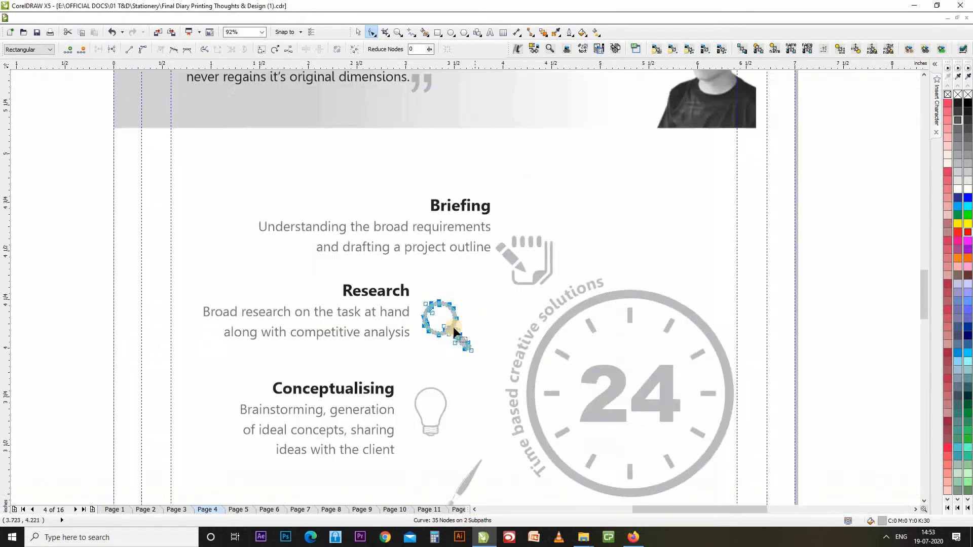
drag(448, 418, 493, 498)
drag(227, 246, 486, 499)
drag(209, 230, 501, 498)
drag(260, 236, 456, 452)
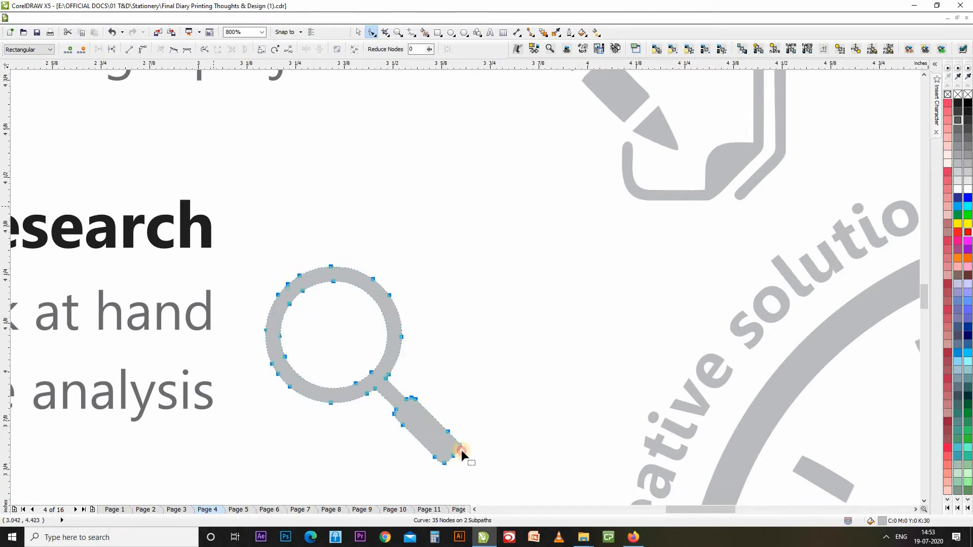
drag(206, 201, 490, 486)
Zoom to the full page with Shift+F4, deselect the icon, and launch Edit > Find and Replace > Find Objects.
click(43, 19)
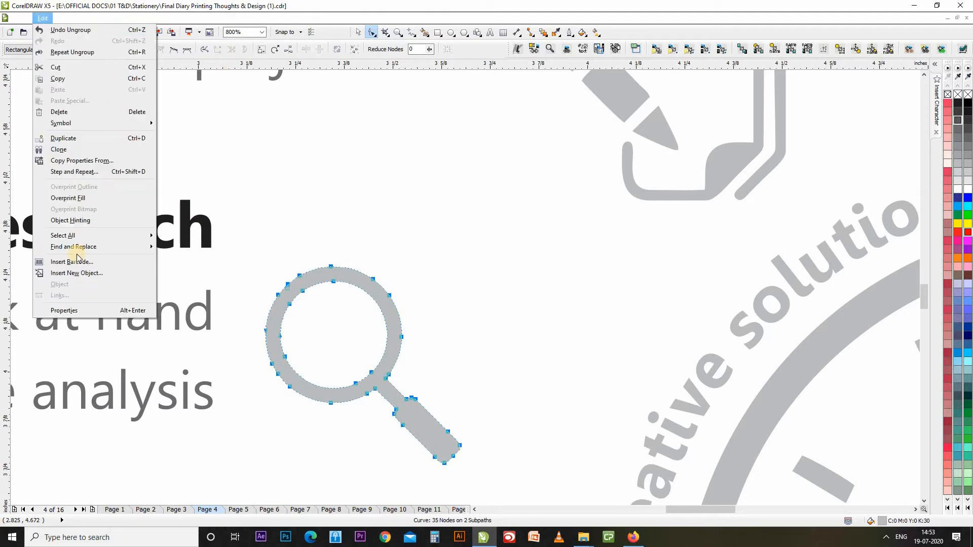
mouse_move(116, 249)
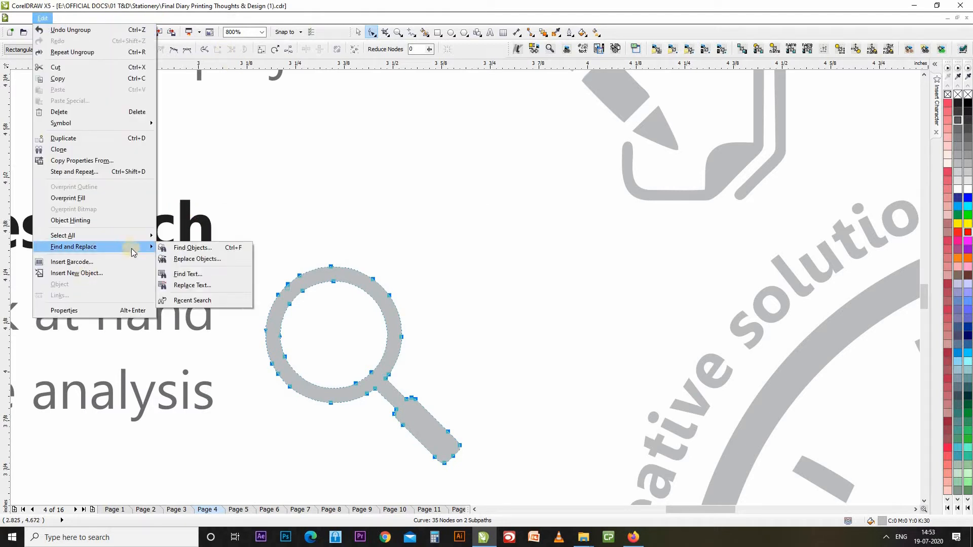
click(357, 33)
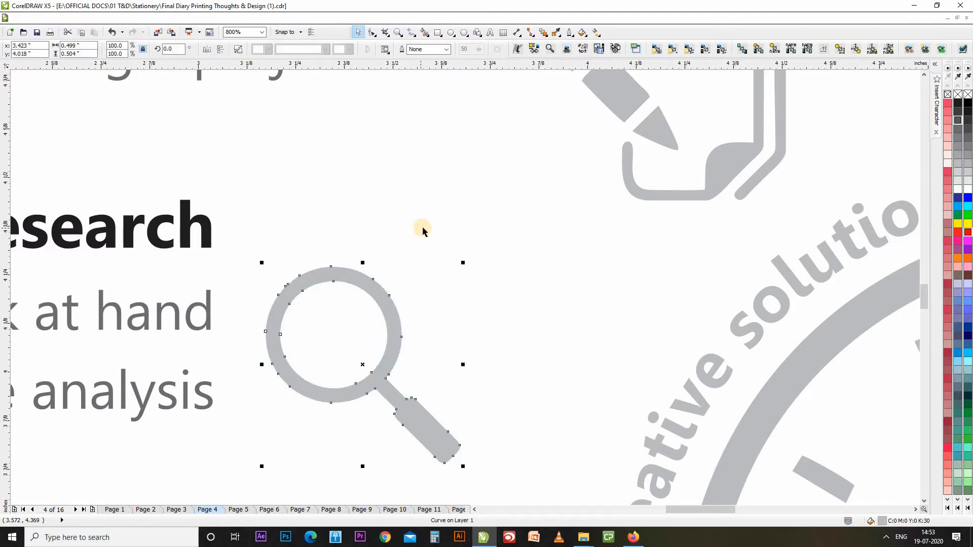
key(shift+F4)
click(205, 228)
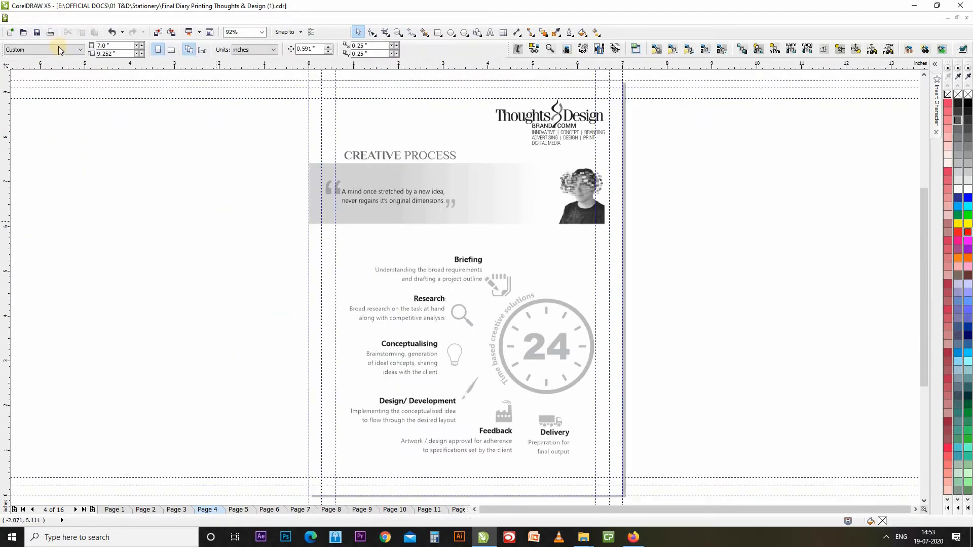
click(45, 18)
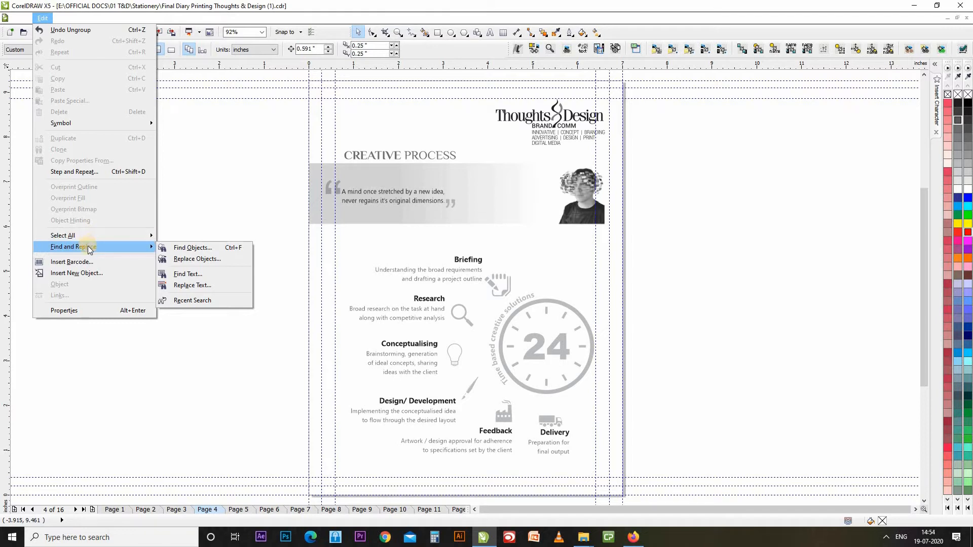
click(217, 248)
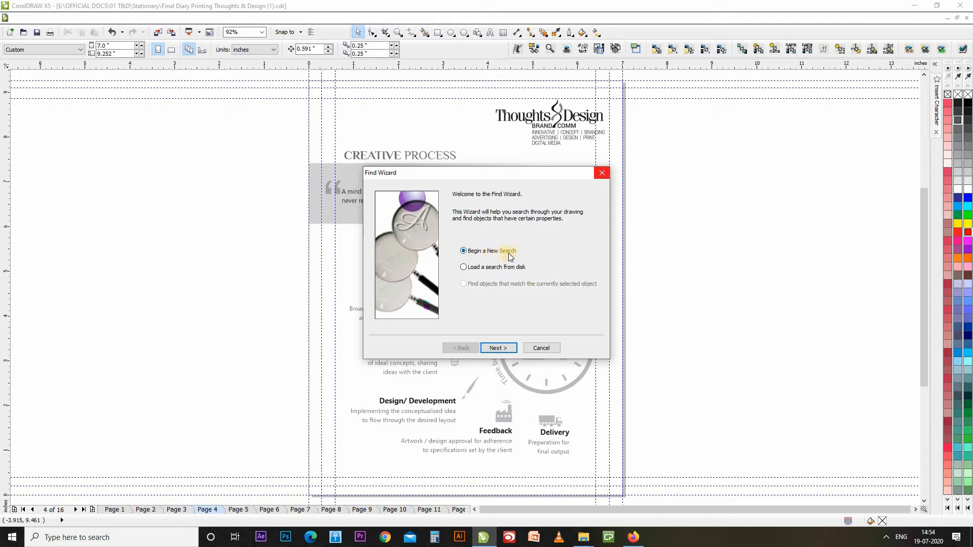
Start a new Find Wizard search with Curves ticked as the only object type and advance to the summary.
click(499, 349)
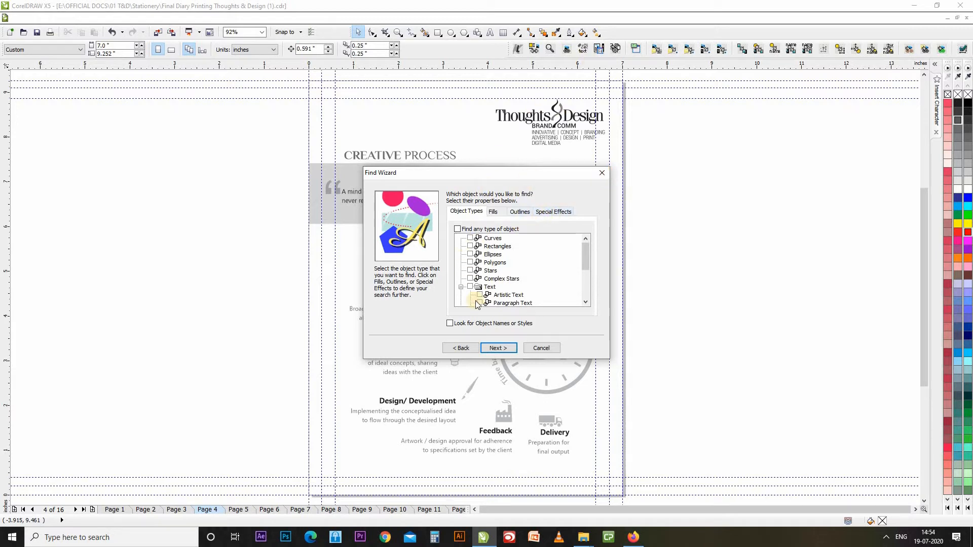
click(461, 286)
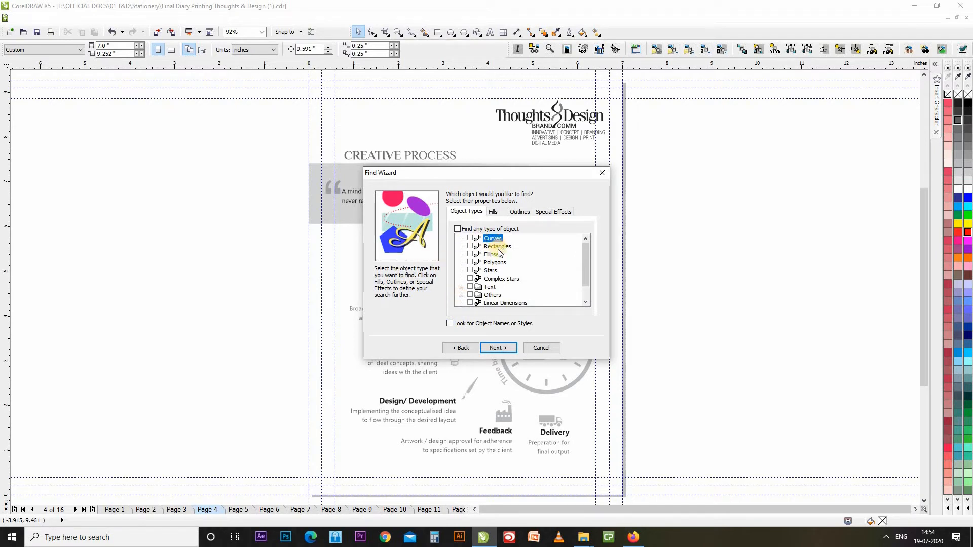
click(458, 229)
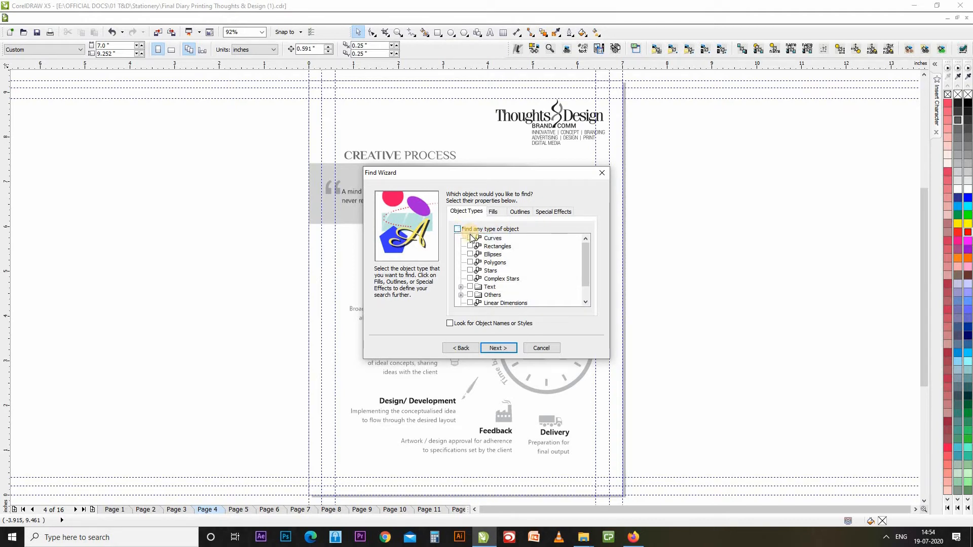
click(470, 238)
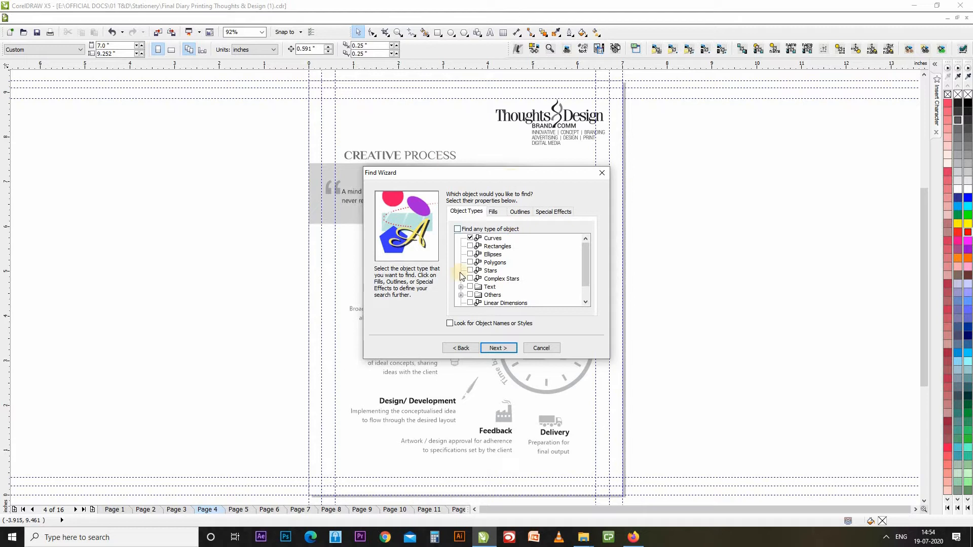
click(470, 237)
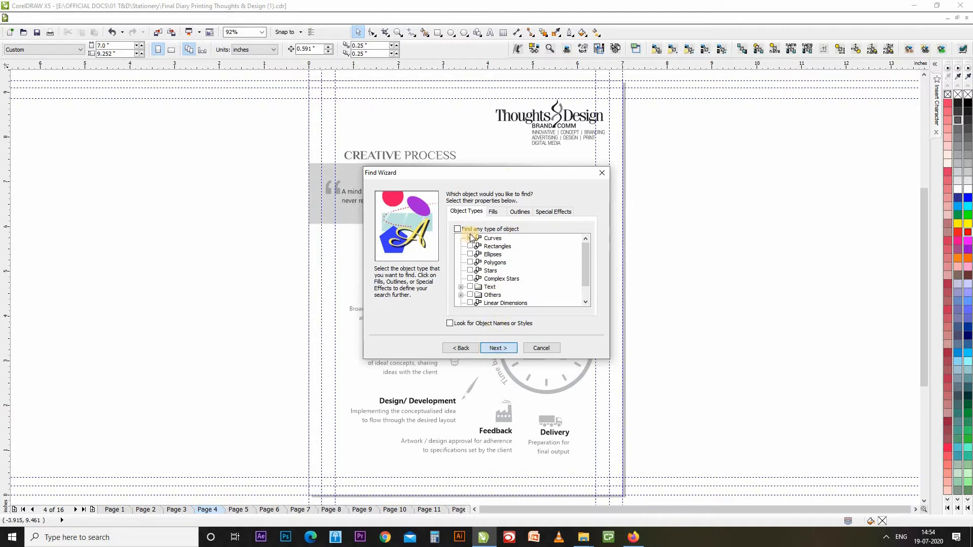
click(470, 238)
click(471, 239)
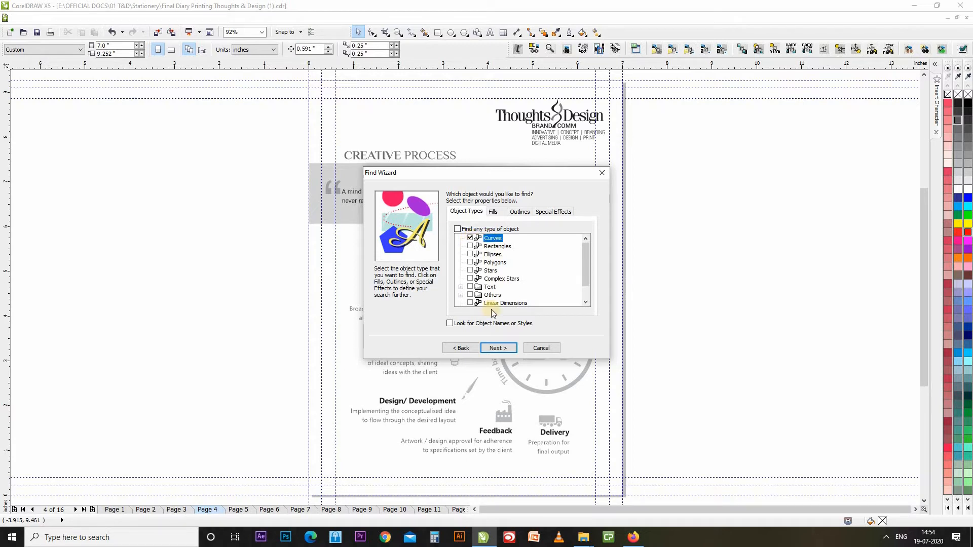
click(498, 350)
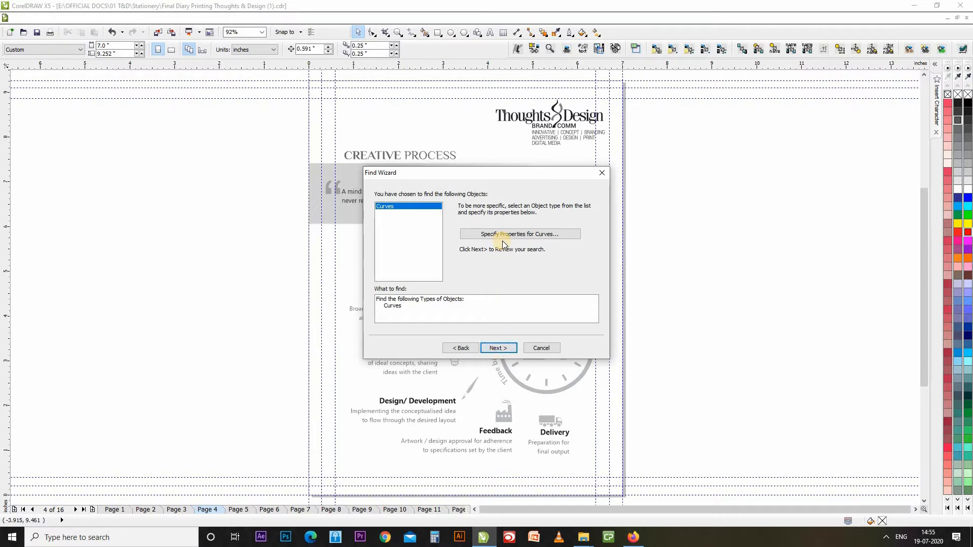
Limit the curve search to exactly 2 nodes and run it, finding a curve beside Design/ Development.
click(527, 235)
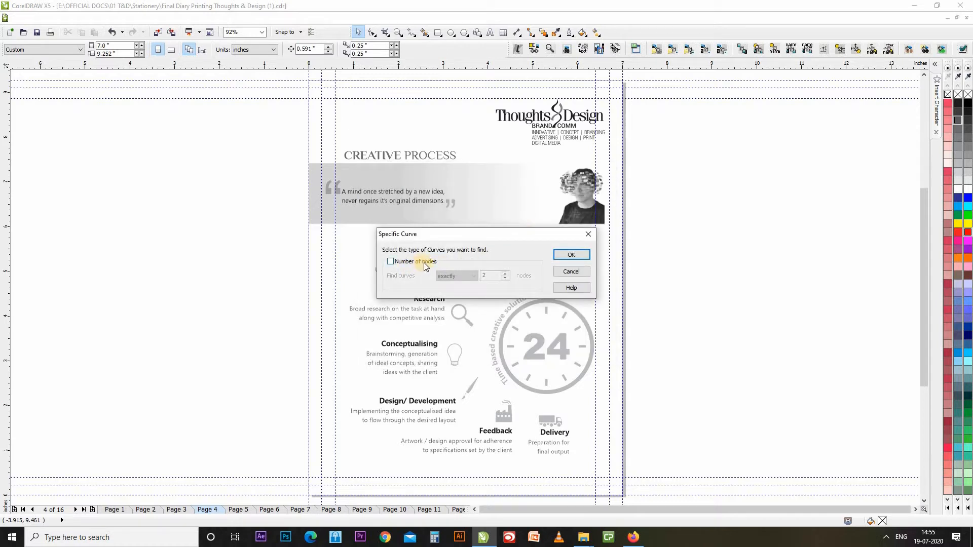
click(425, 262)
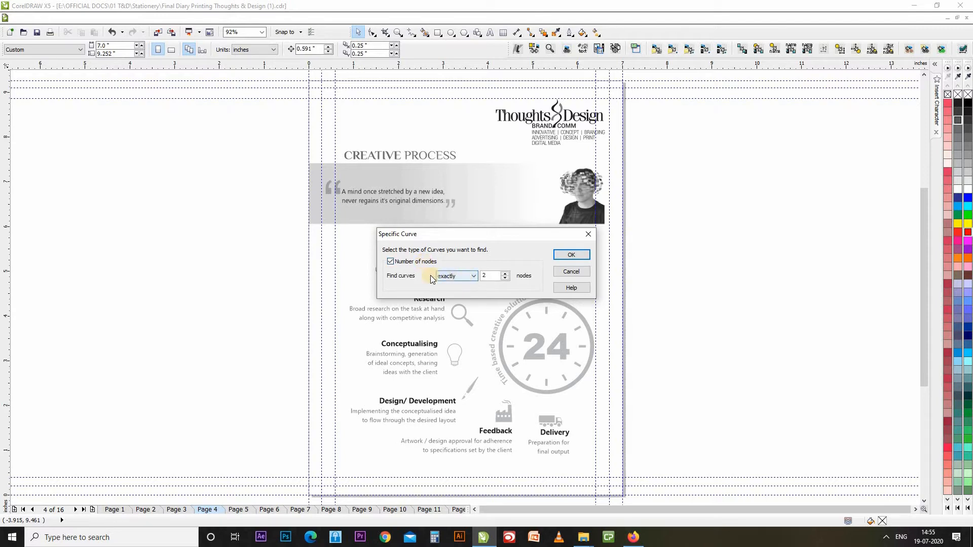
click(471, 278)
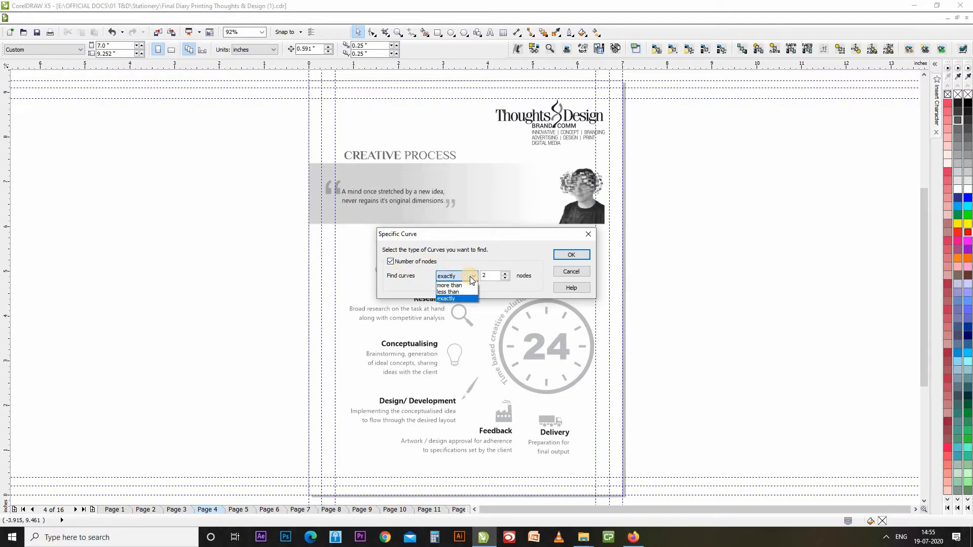
click(470, 278)
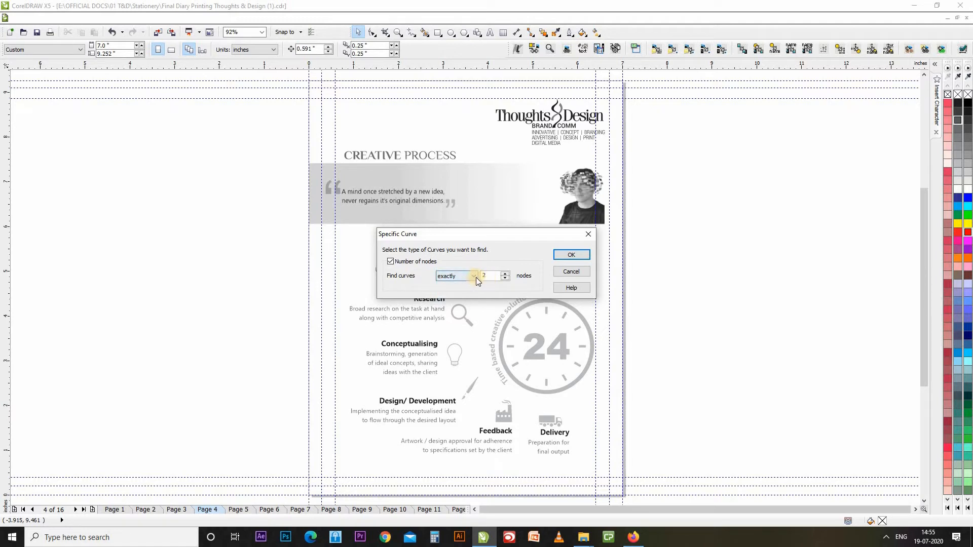
click(471, 279)
click(580, 257)
click(503, 347)
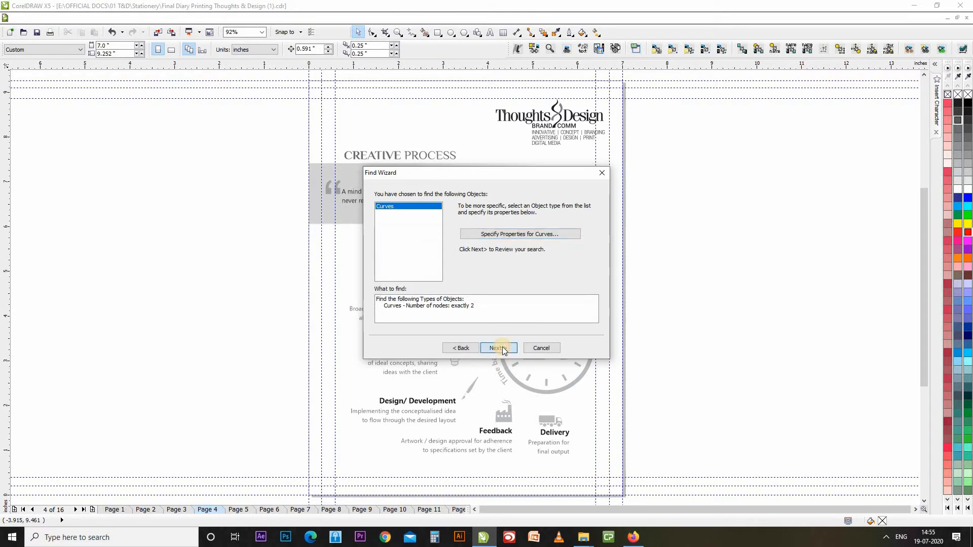
click(503, 347)
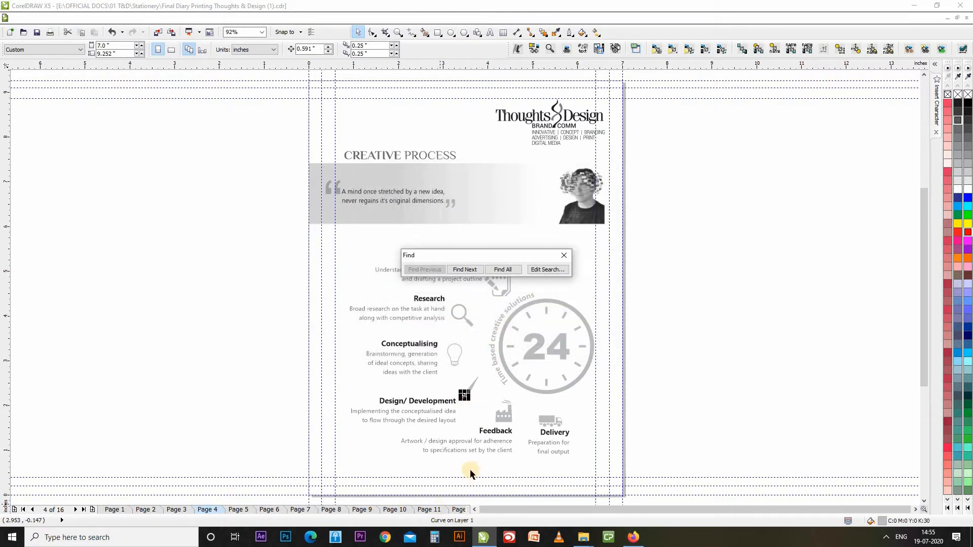
Drop the Number of nodes condition from the curve search and rerun it for any curve.
scroll(465, 396, up, 10)
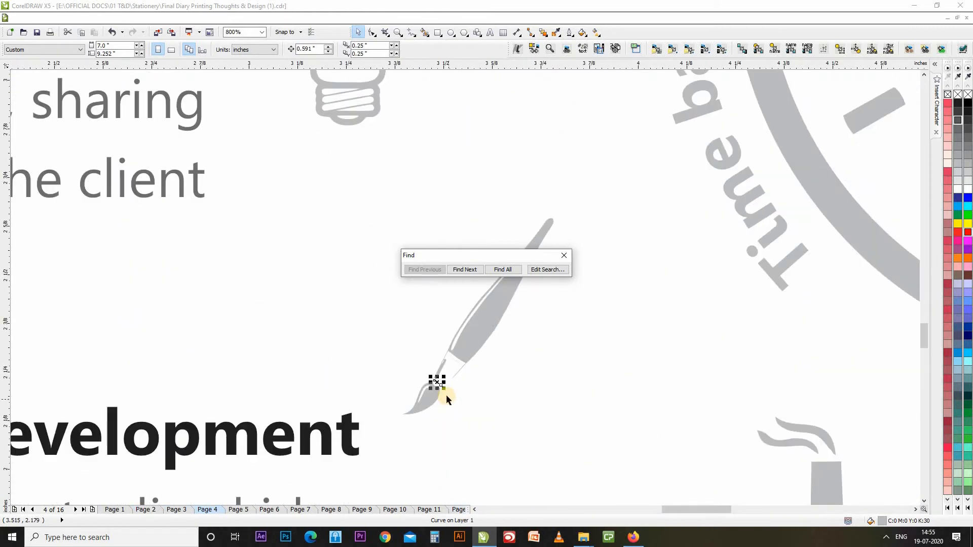
scroll(410, 347, up, 2)
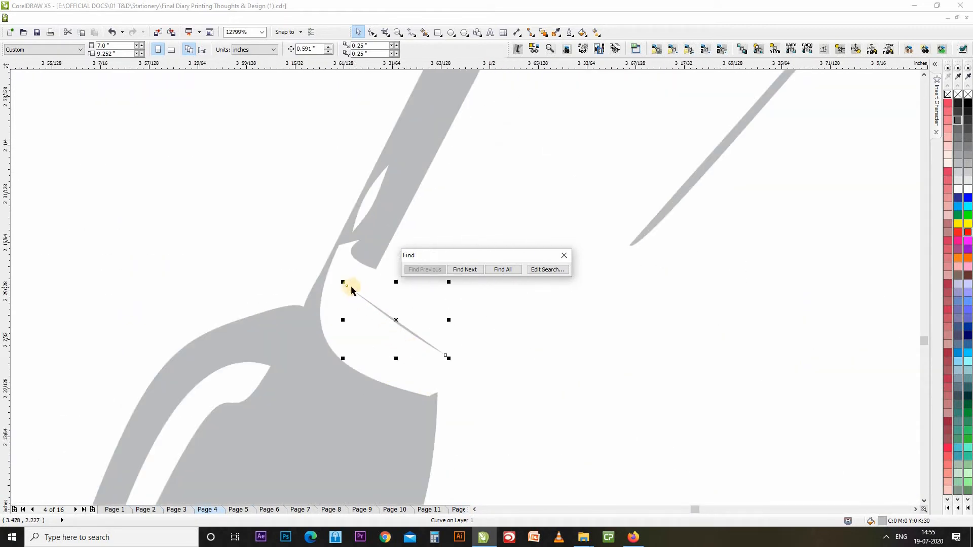
click(547, 269)
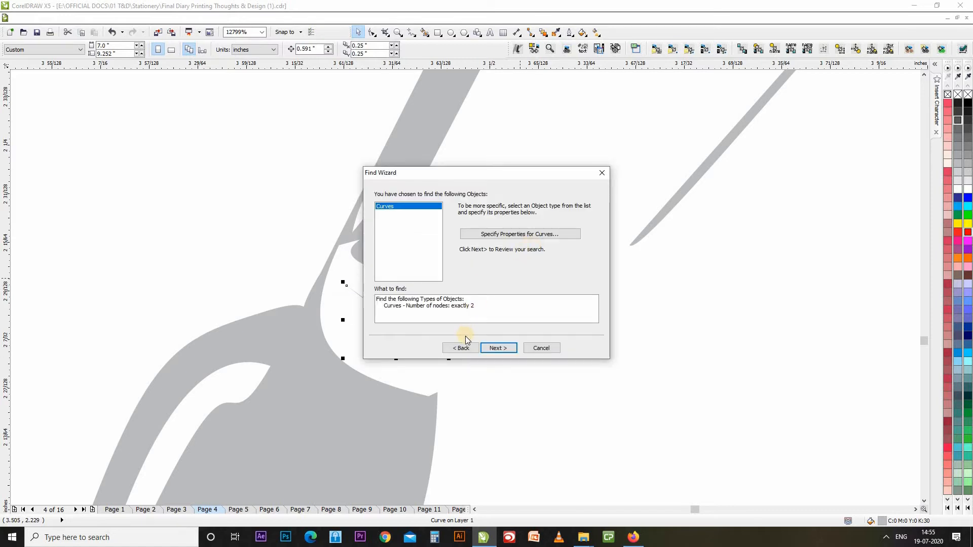
click(526, 234)
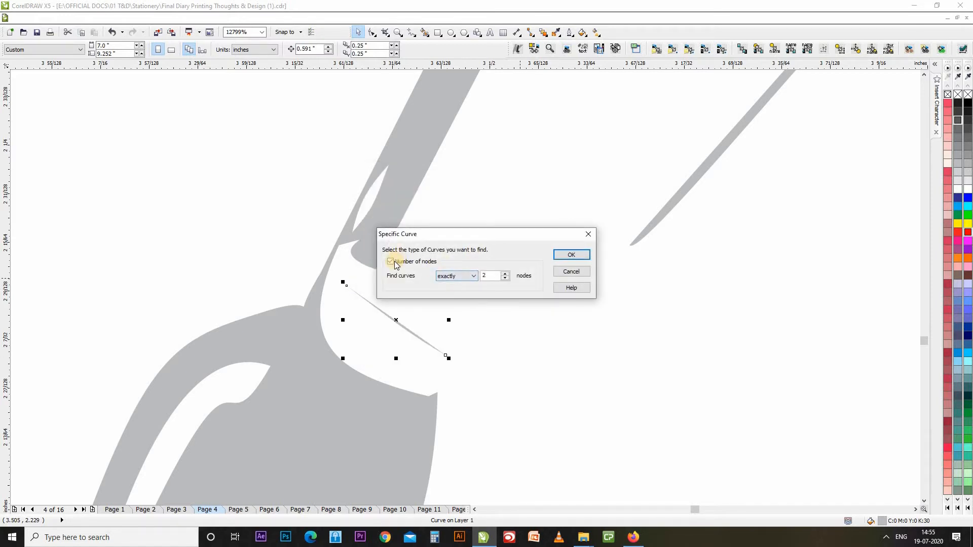
click(395, 264)
click(570, 255)
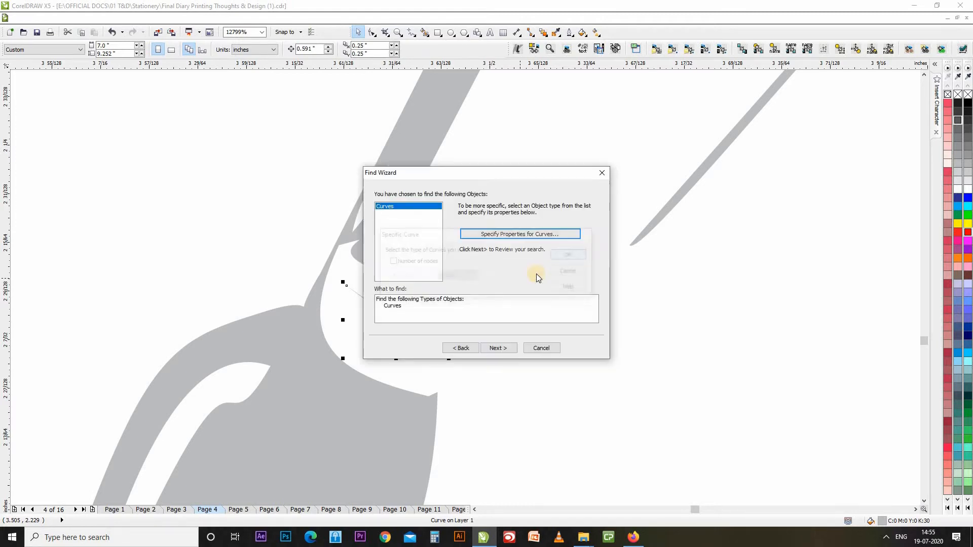
click(503, 346)
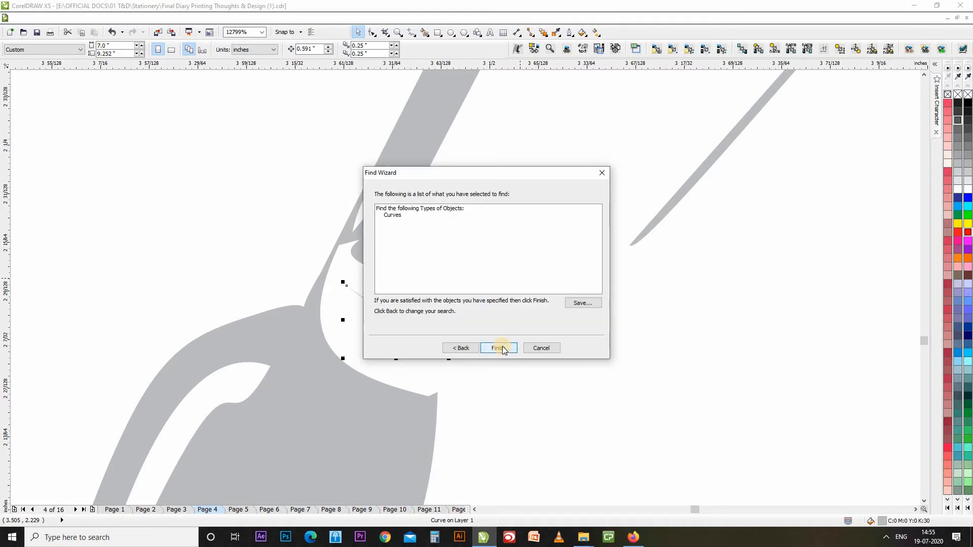
click(500, 347)
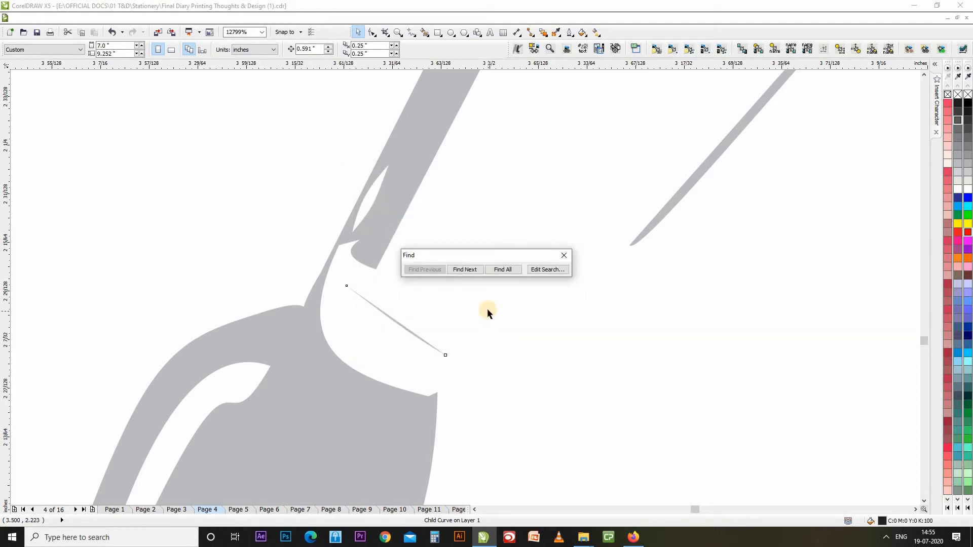
Jump to the next matching curve, zoom in on it, then zoom back out to the whole page.
click(461, 271)
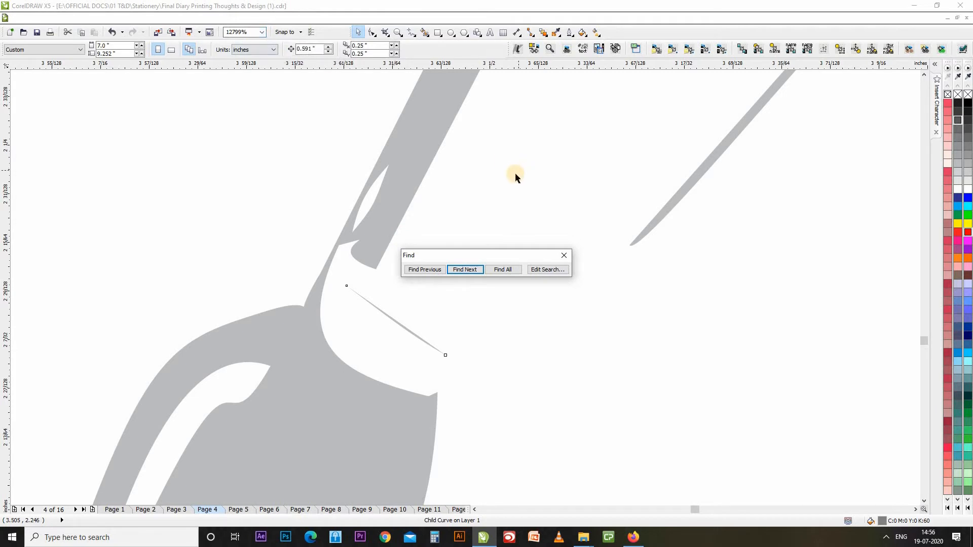
click(262, 32)
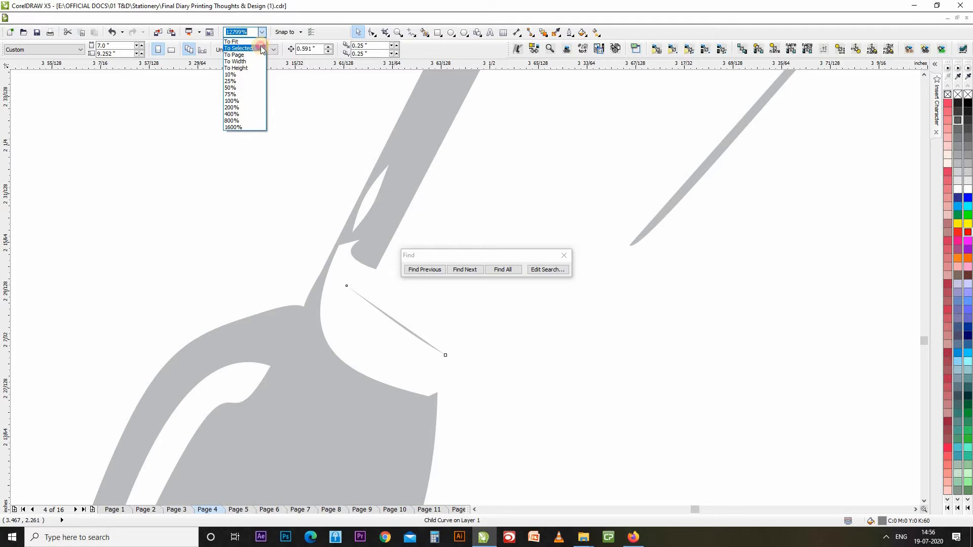
click(238, 47)
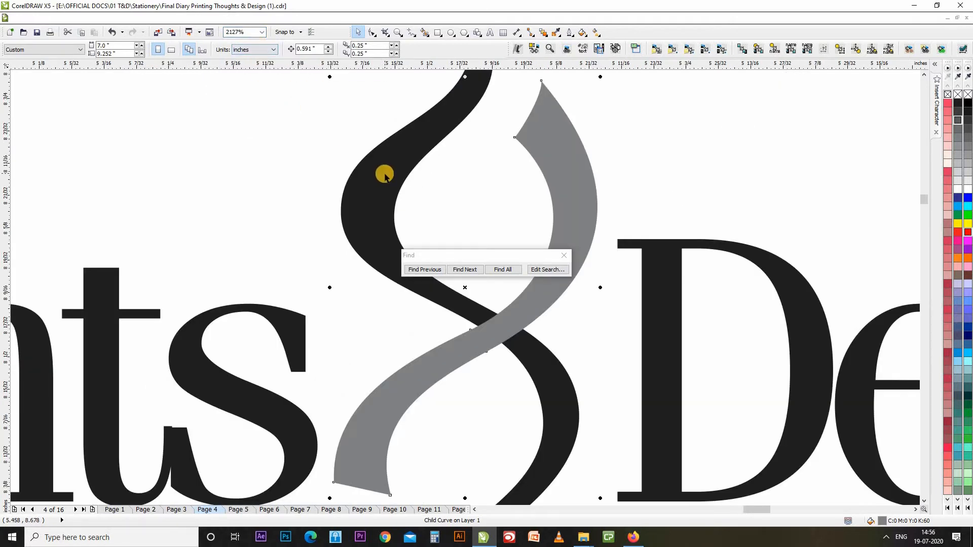
scroll(385, 174, down, 4)
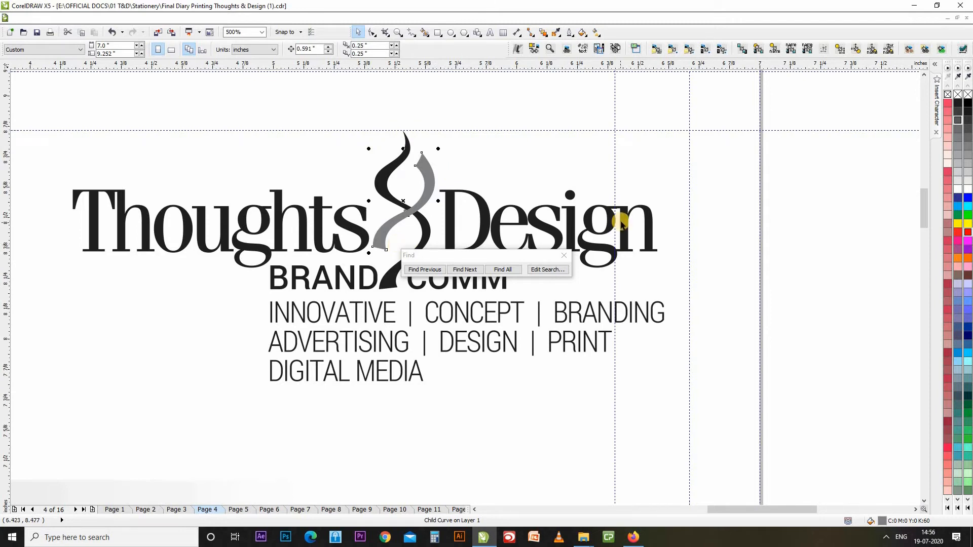
key(shift+F4)
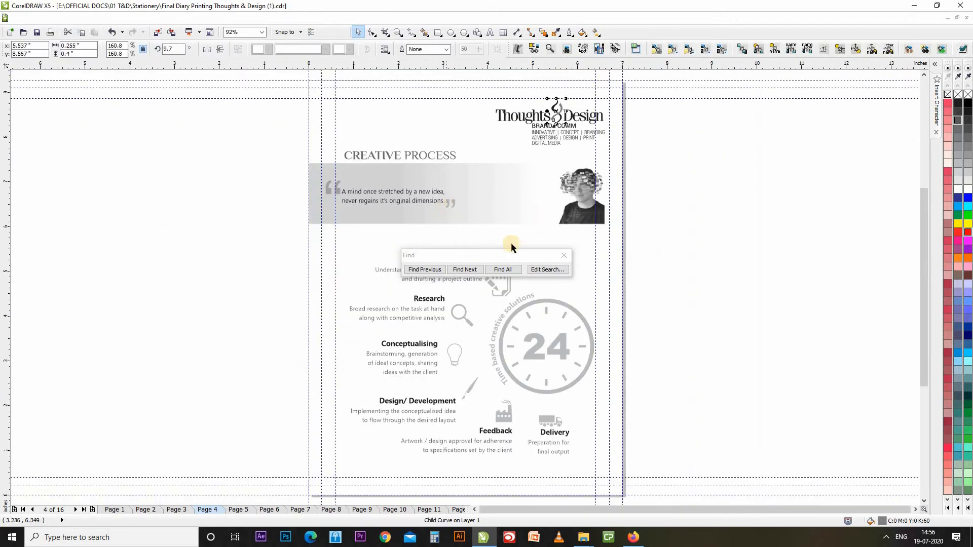
drag(510, 257, 247, 221)
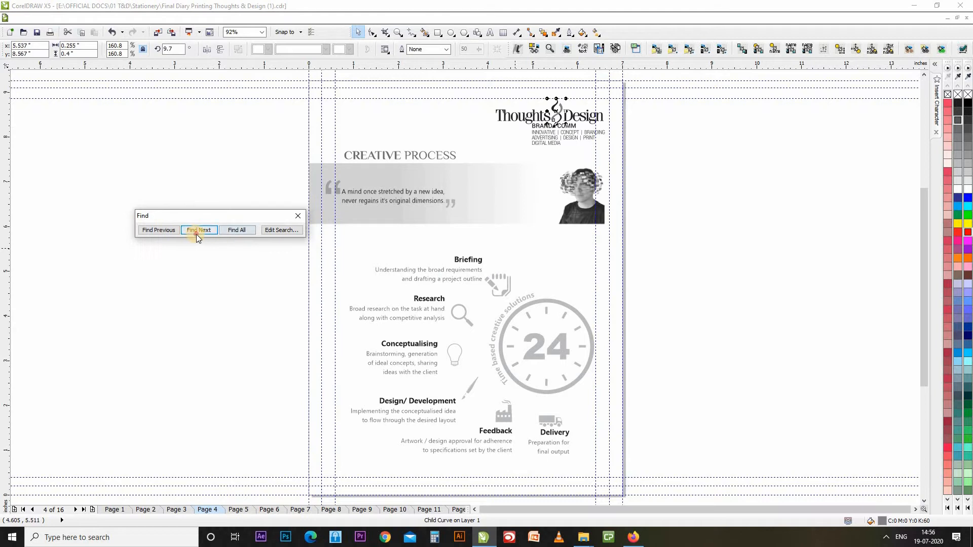
Step through the matching curves in the logo text and the clock, truck, factory, pen, lightbulb and magnifier icons.
click(200, 233)
click(200, 231)
click(200, 230)
click(205, 231)
click(203, 231)
click(204, 231)
click(204, 231)
click(204, 231)
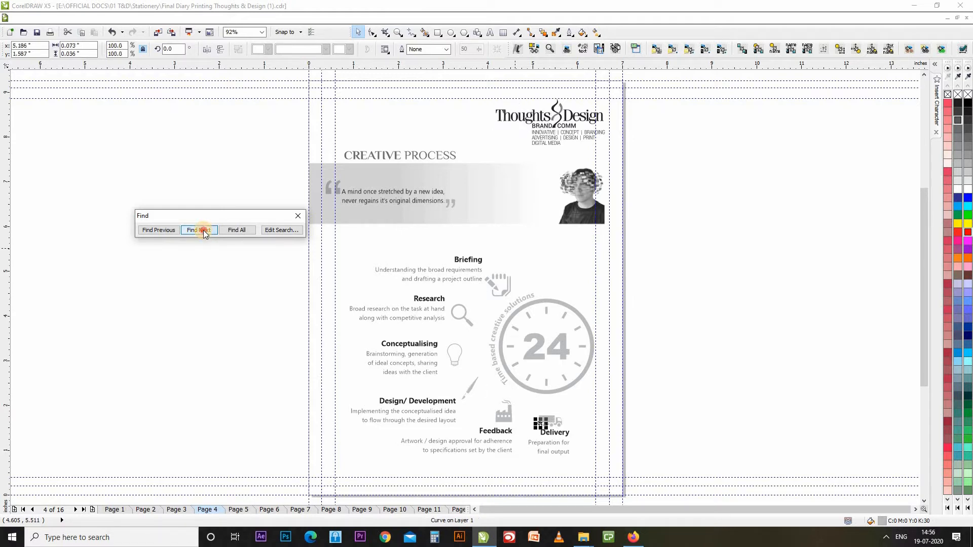
click(203, 231)
click(204, 231)
click(204, 231)
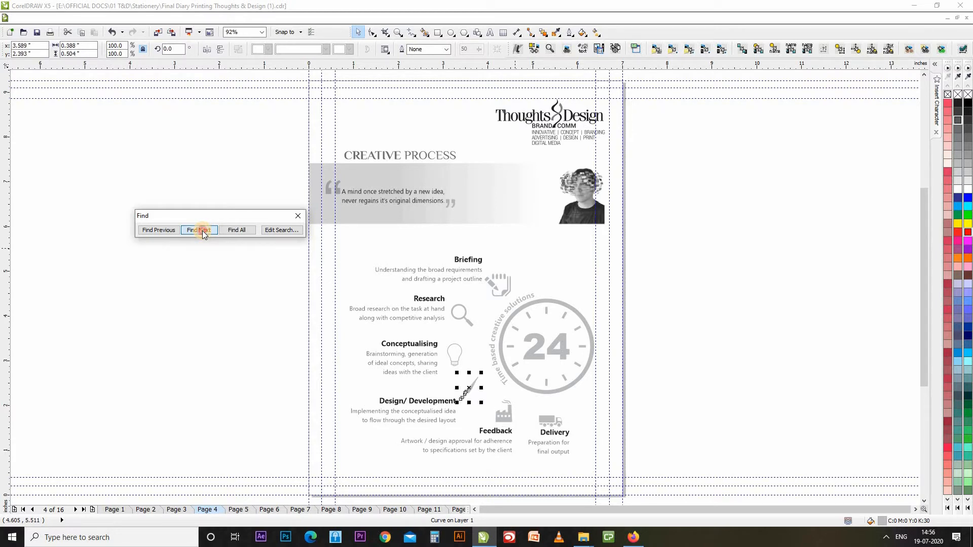
click(203, 231)
click(208, 231)
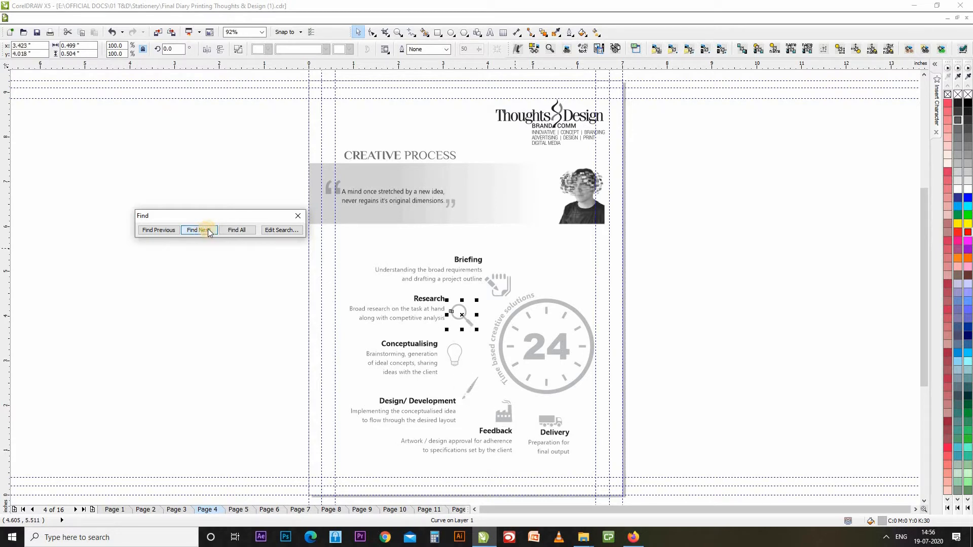
Select all 48 matching curves at once, allowing the groups to be ungrouped.
click(246, 232)
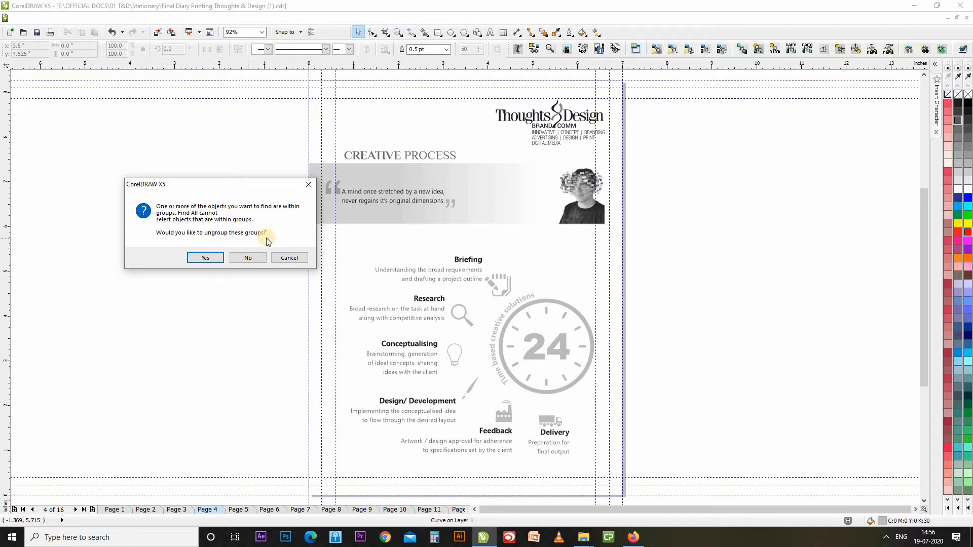
click(205, 259)
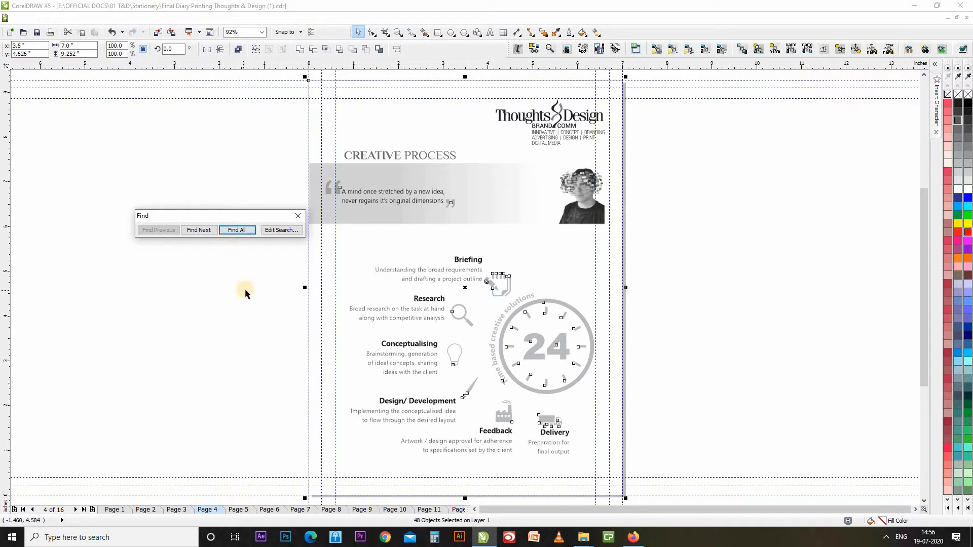
click(281, 230)
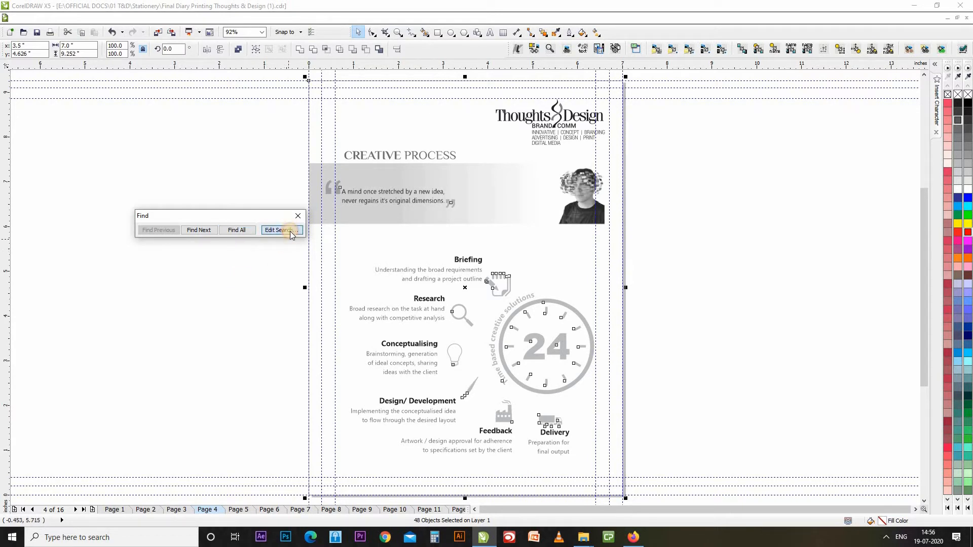
Switch the object type from curves to artistic text only, excluding paragraph text and text on a path.
click(471, 239)
click(470, 238)
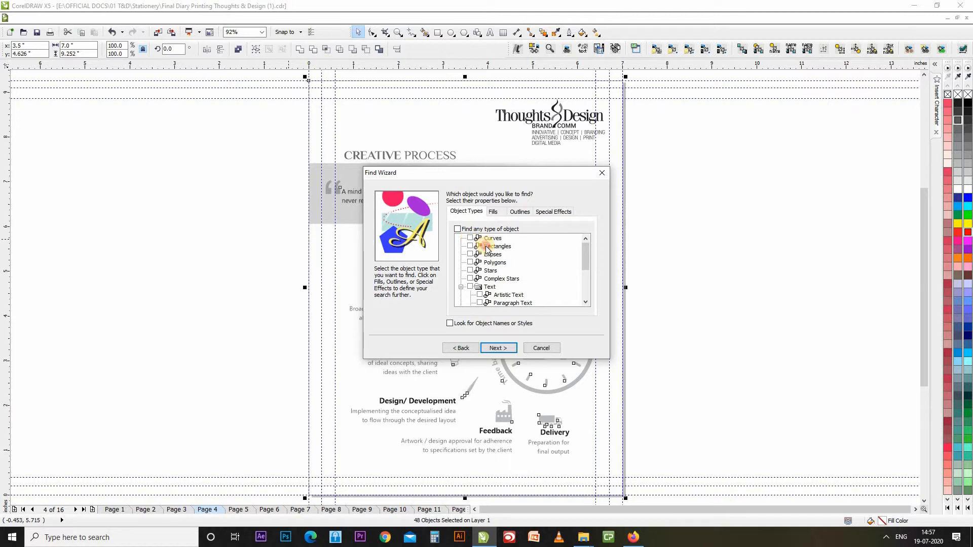
click(489, 248)
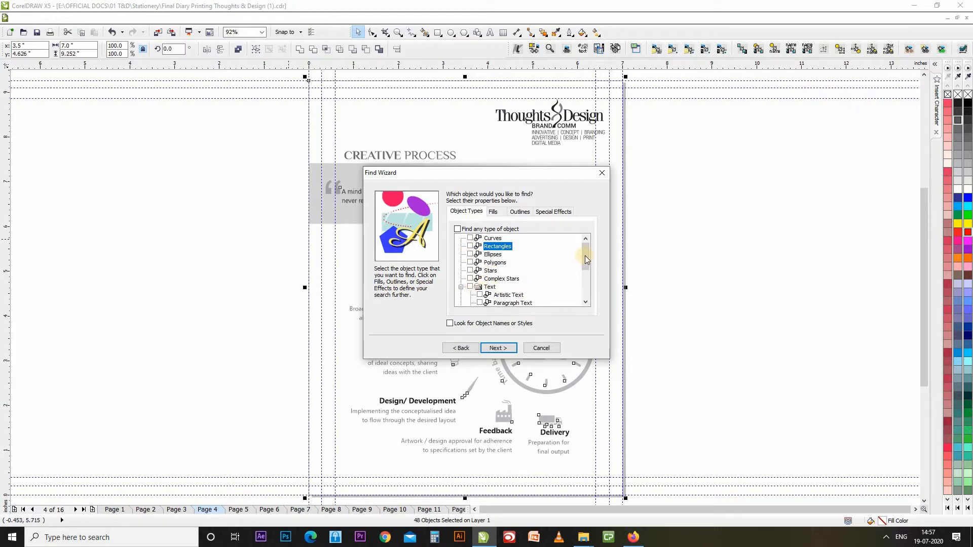
scroll(484, 282, down, 2)
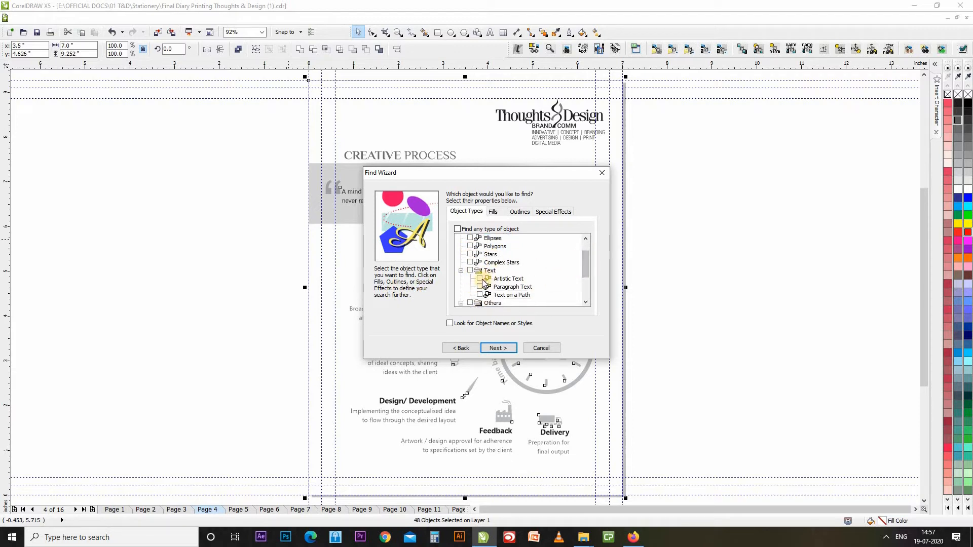
click(470, 270)
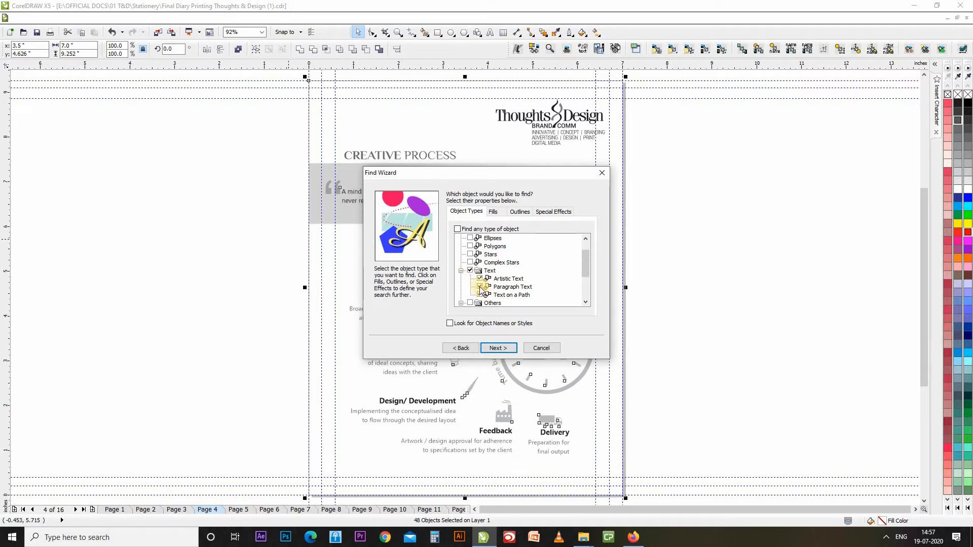
click(480, 287)
click(480, 294)
click(519, 279)
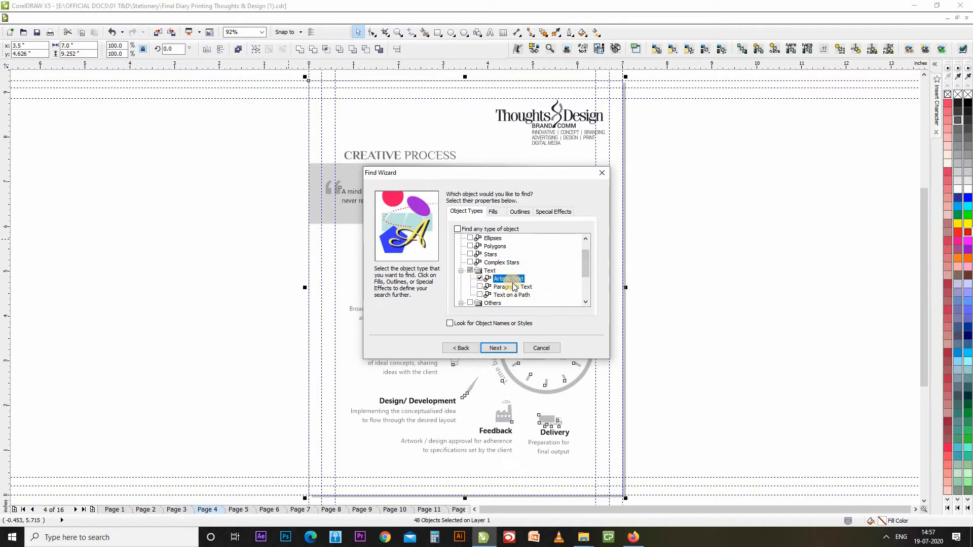
Bring up the Specify Properties settings for artistic text.
click(499, 349)
click(499, 349)
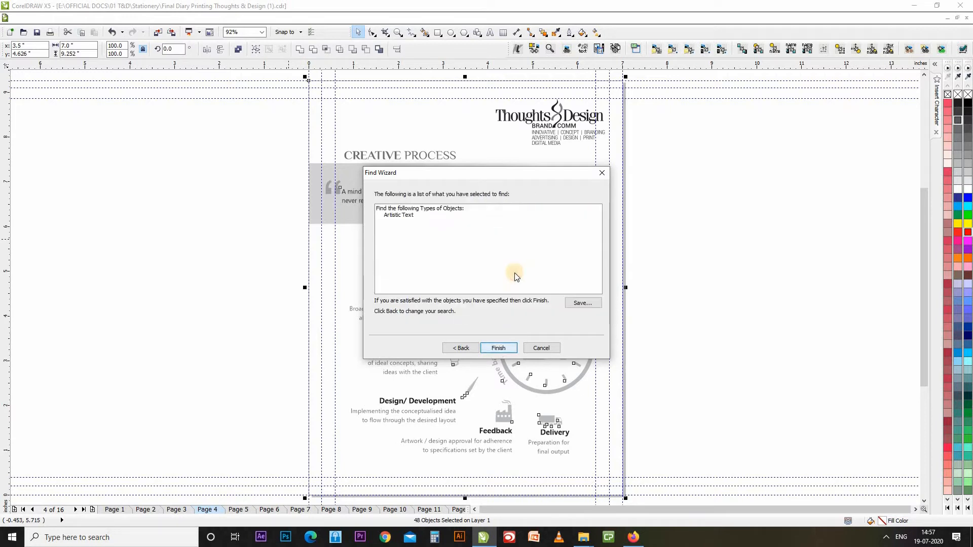
click(463, 348)
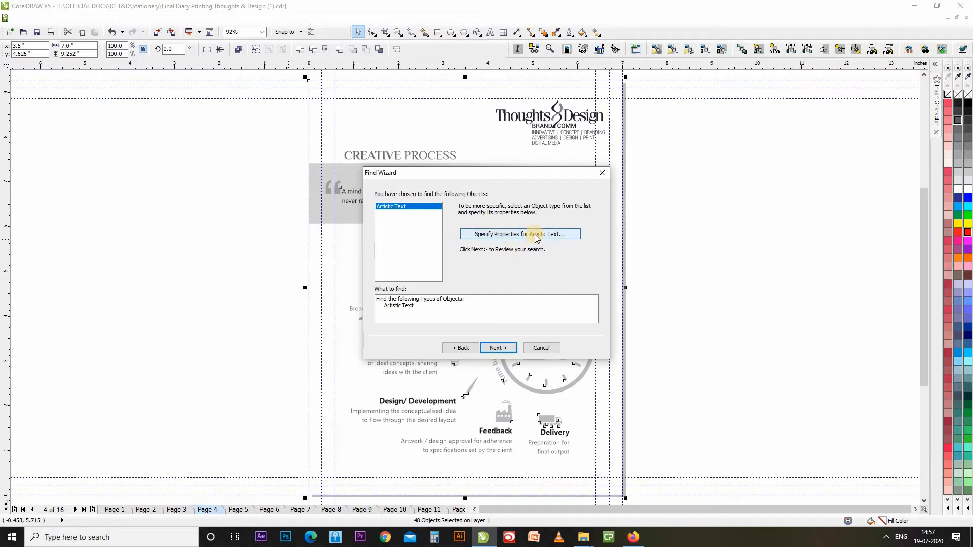
click(535, 236)
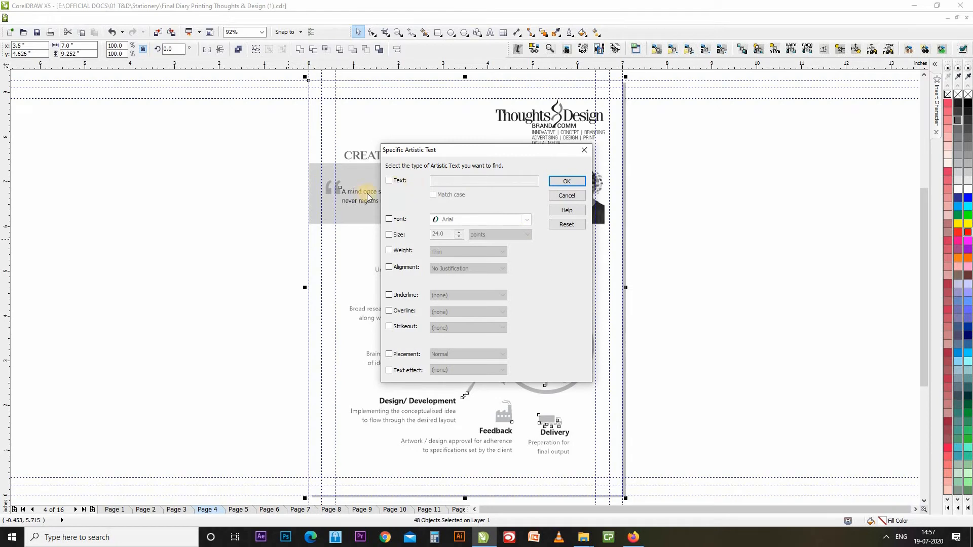
Try the Text, Match case, Font, Size, Weight and Underline filters, discard them, and run the artistic-text search.
click(389, 180)
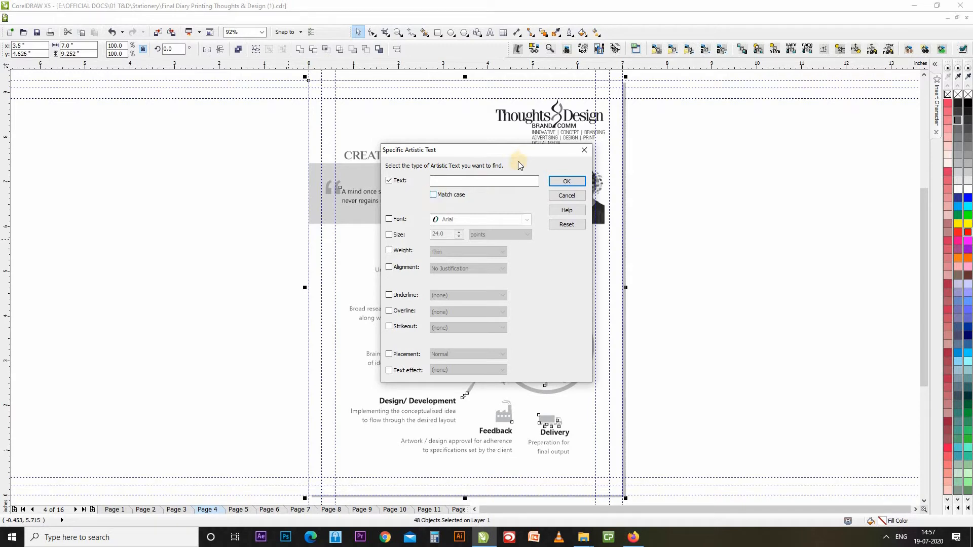
click(512, 183)
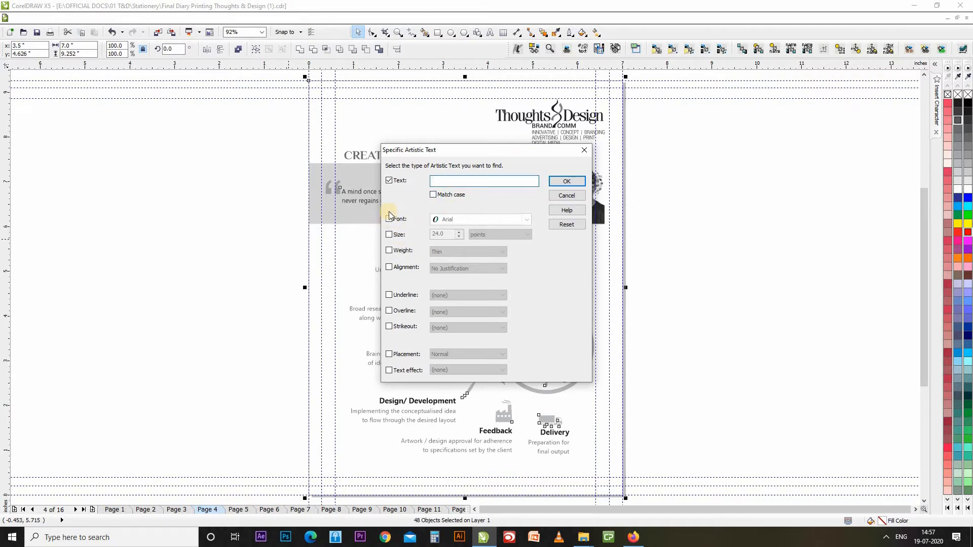
click(433, 196)
click(389, 218)
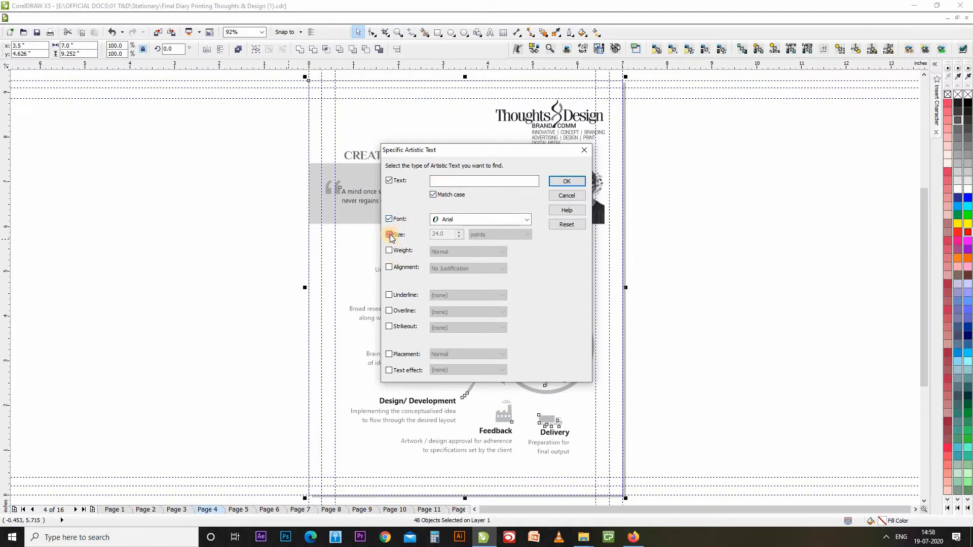
click(389, 235)
click(389, 250)
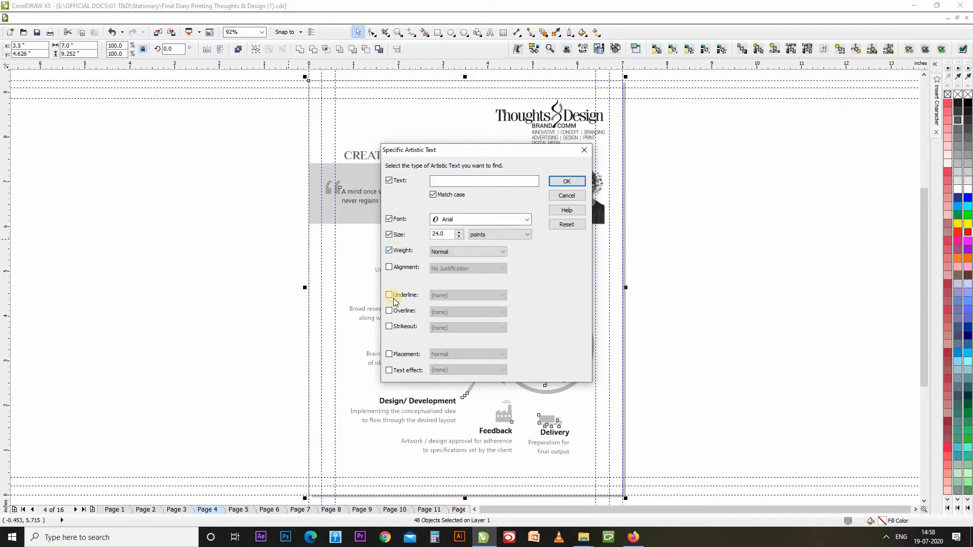
click(389, 266)
click(388, 295)
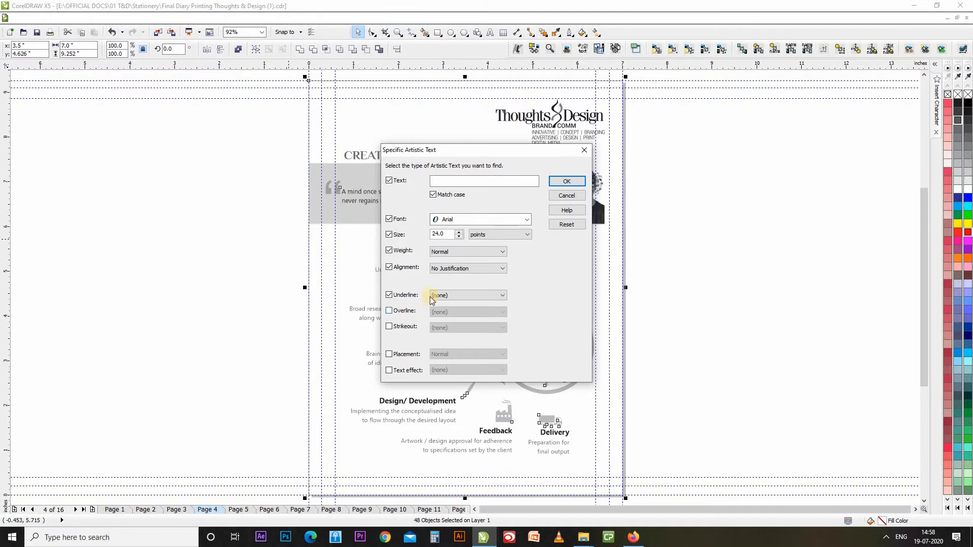
click(567, 197)
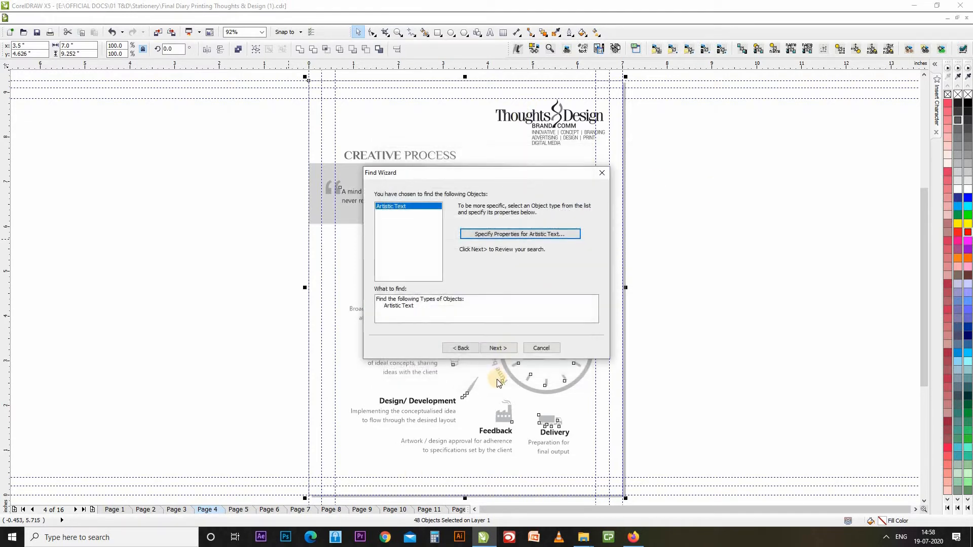
click(498, 349)
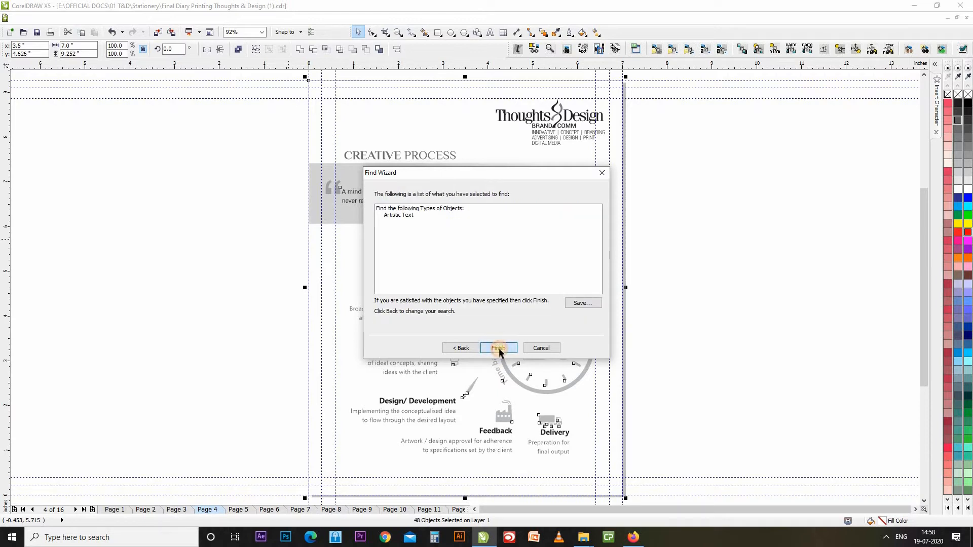
click(498, 348)
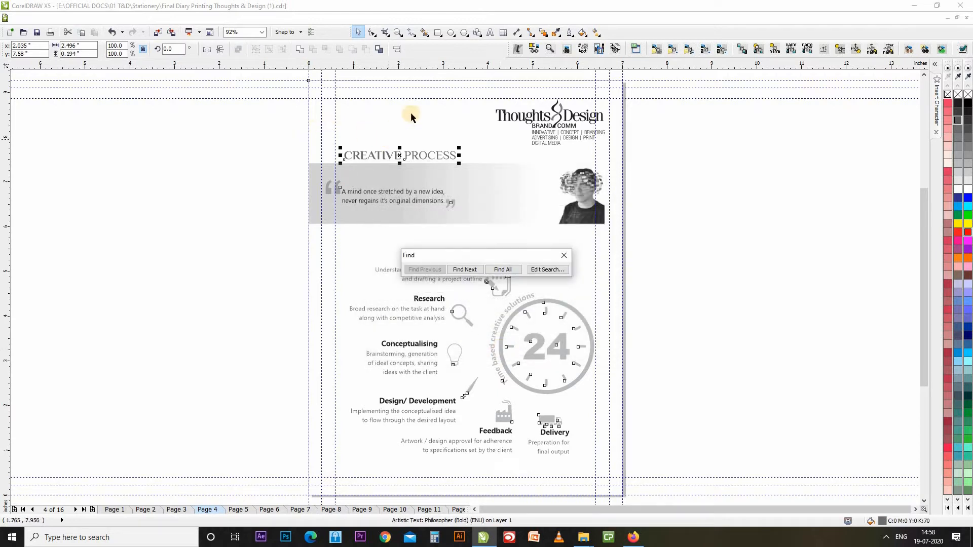
Step through the matching text objects, starting from the CREATIVE PROCESS heading.
click(418, 162)
click(421, 161)
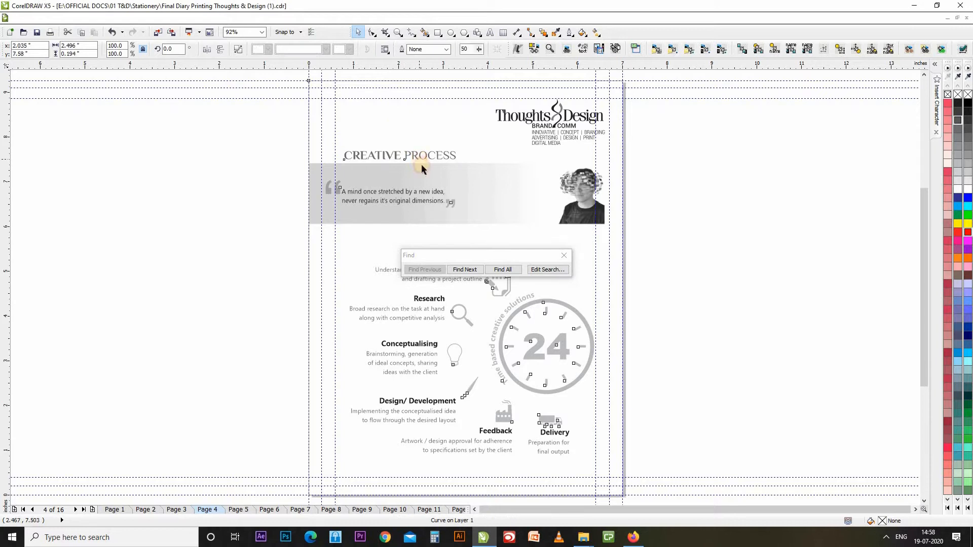
click(470, 269)
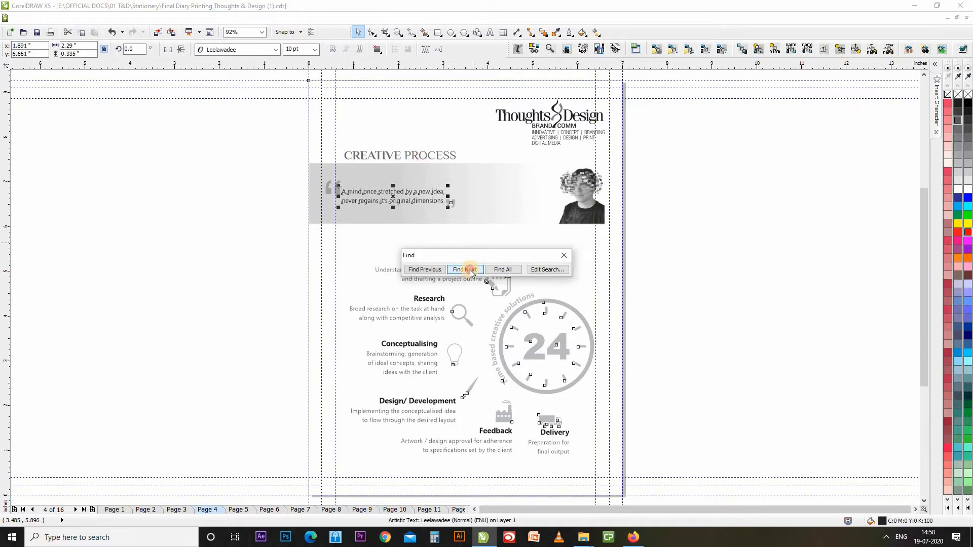
click(470, 270)
click(471, 270)
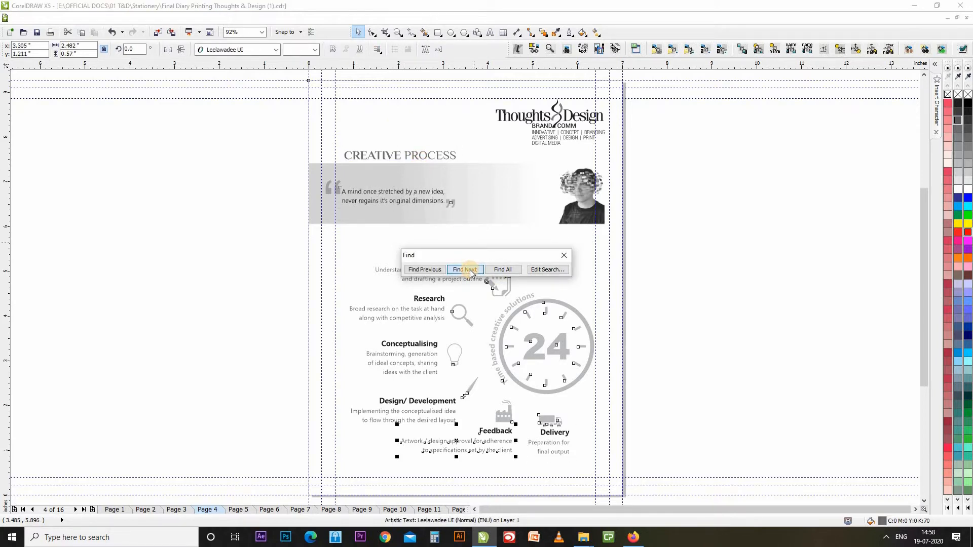
click(471, 271)
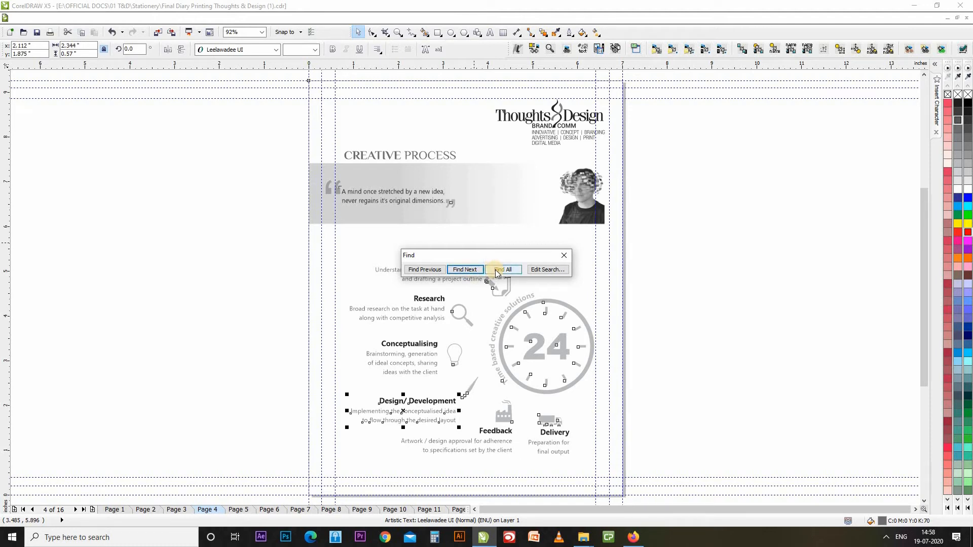
Select all eight artistic text objects at once and return to the search's object types.
click(504, 272)
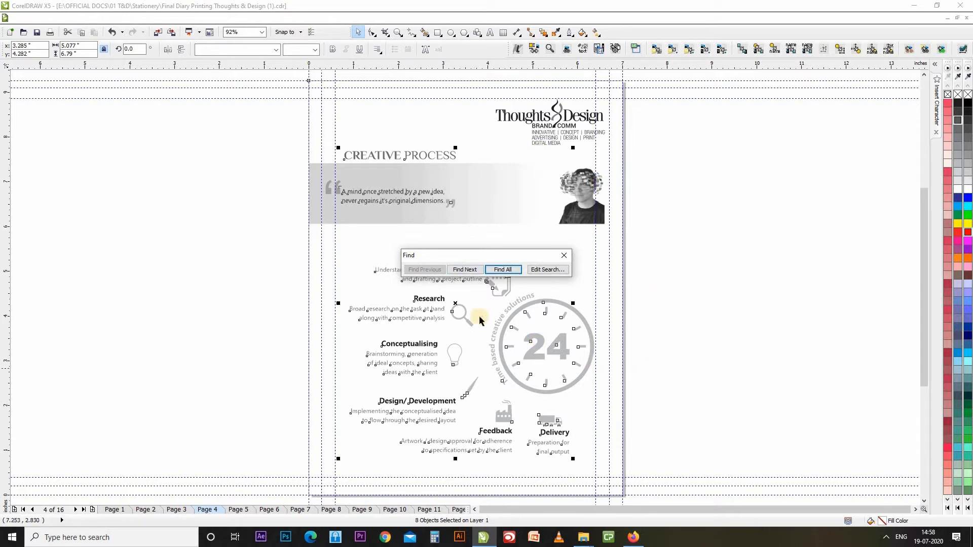
click(560, 270)
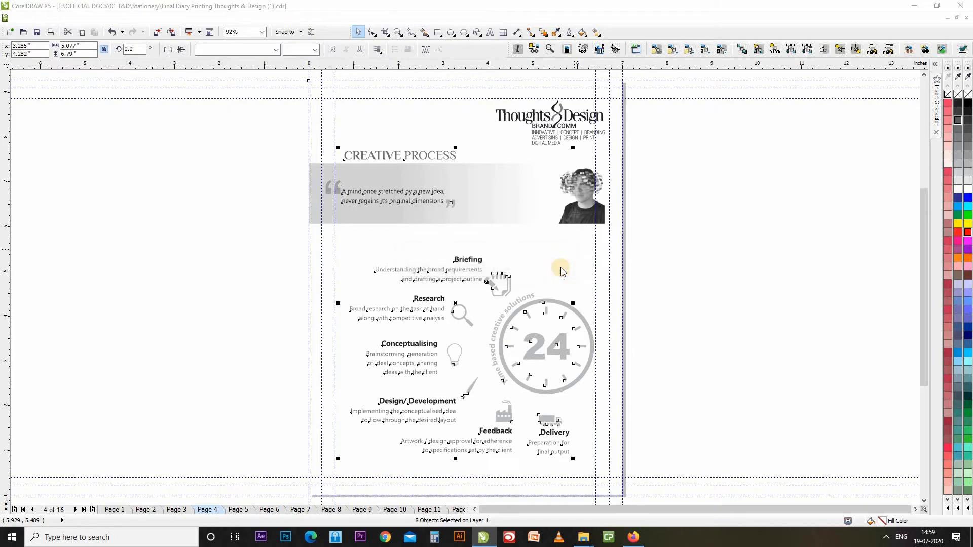
click(470, 286)
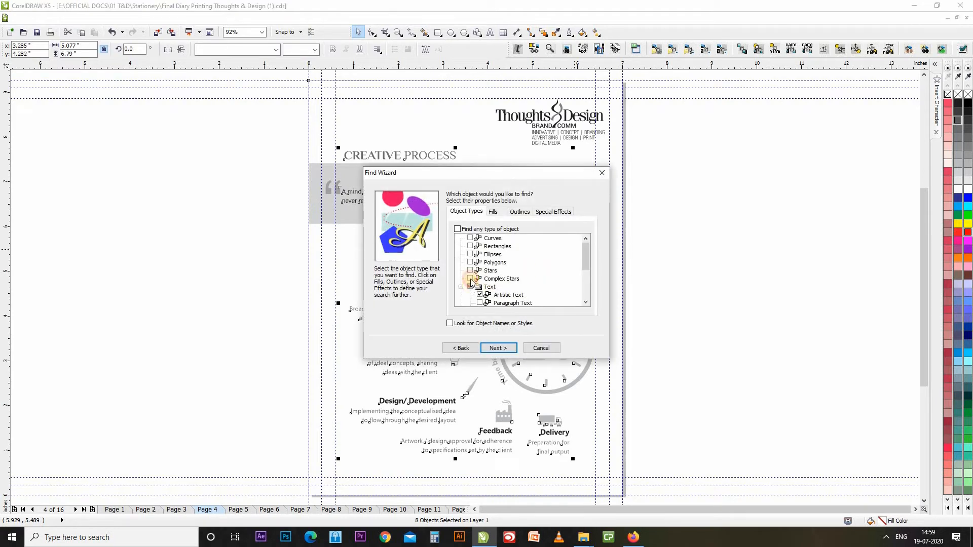
Change the search target from text to Bitmaps and run it, finding the quote banner image.
click(467, 268)
drag(588, 258, 554, 276)
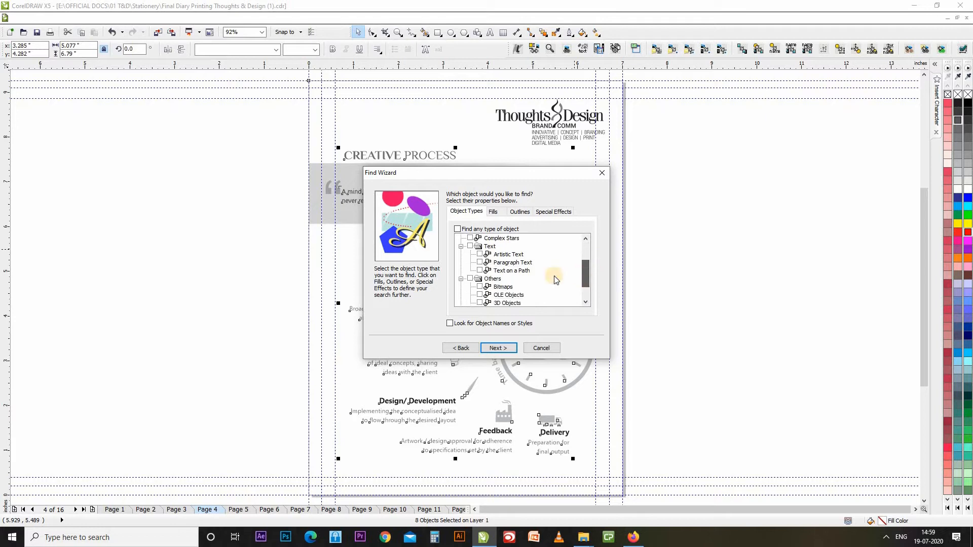
click(479, 287)
click(469, 170)
drag(469, 172, 160, 146)
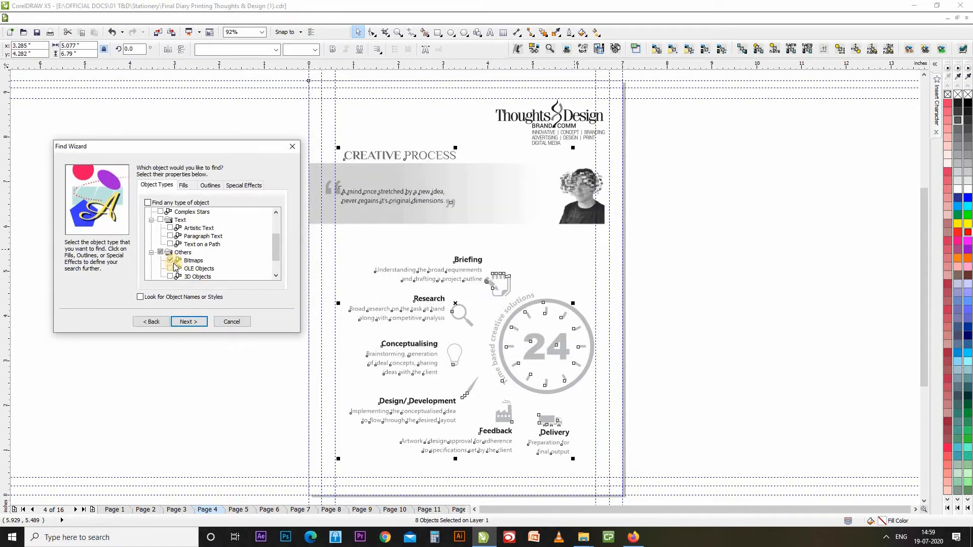
click(192, 322)
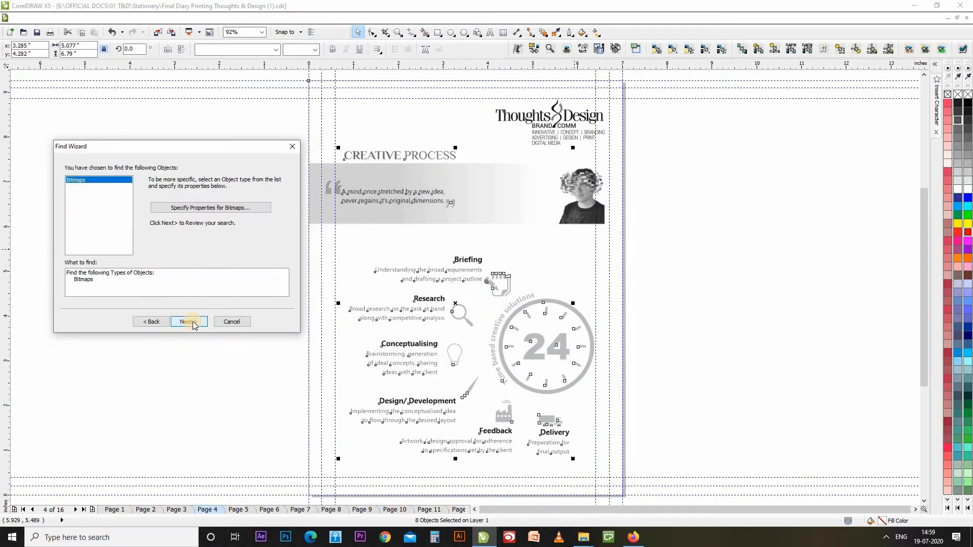
click(192, 322)
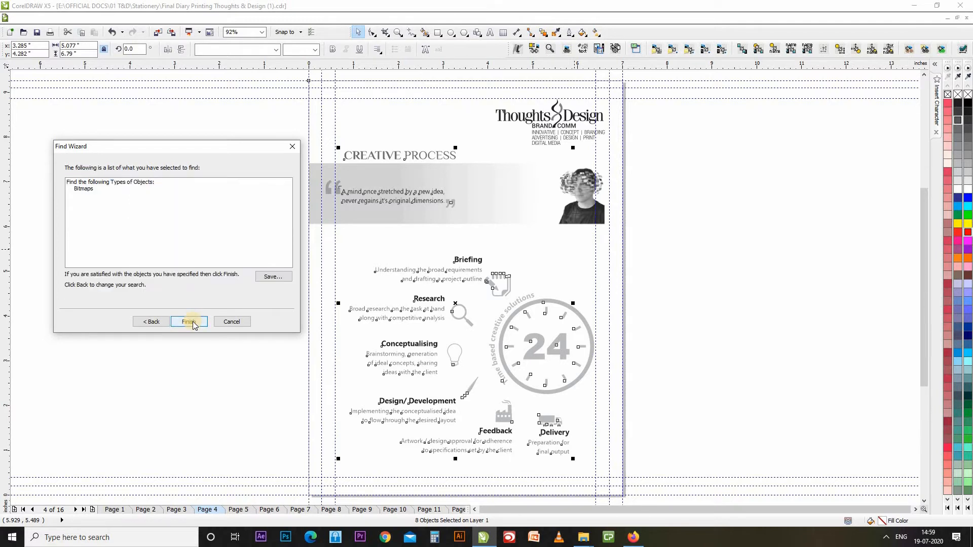
click(193, 325)
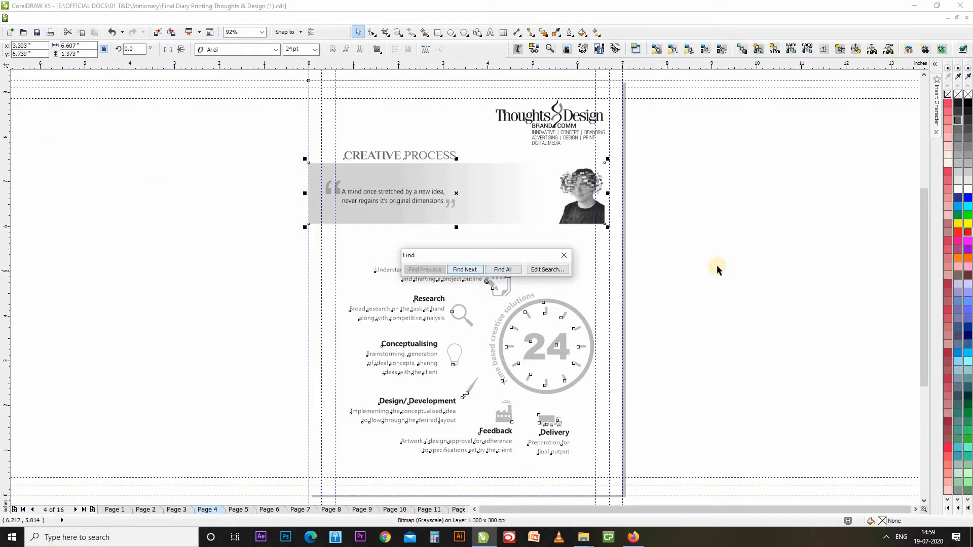
Look for another bitmap, accept the page-searched notice, and deselect everything.
click(469, 273)
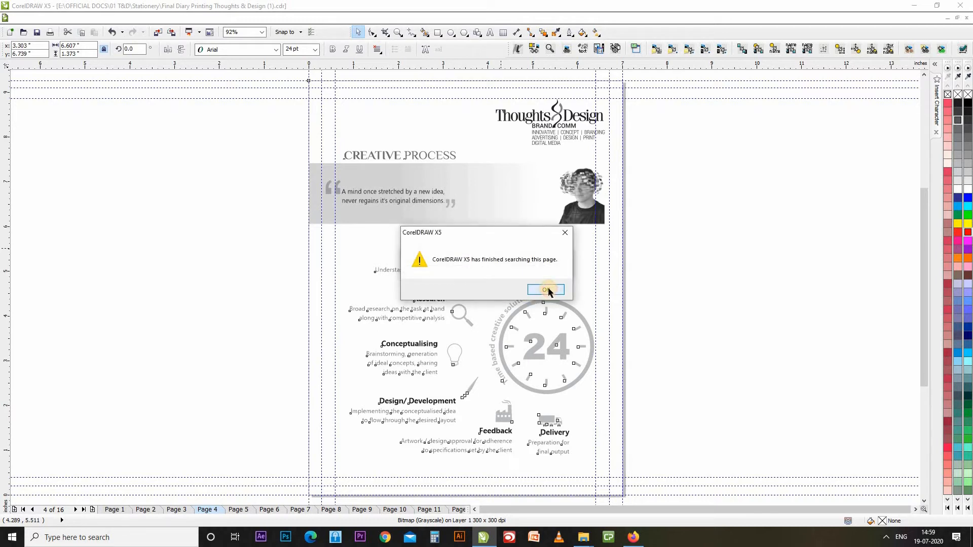
click(555, 288)
click(234, 308)
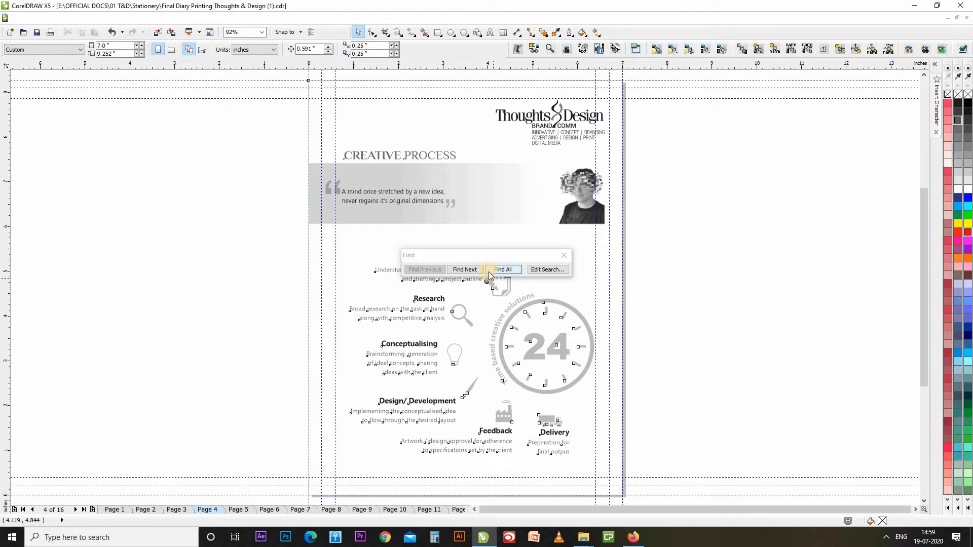
On the next page, find its banner bitmap, accept the end-of-page notice, and deselect.
key(Page_Down)
click(469, 271)
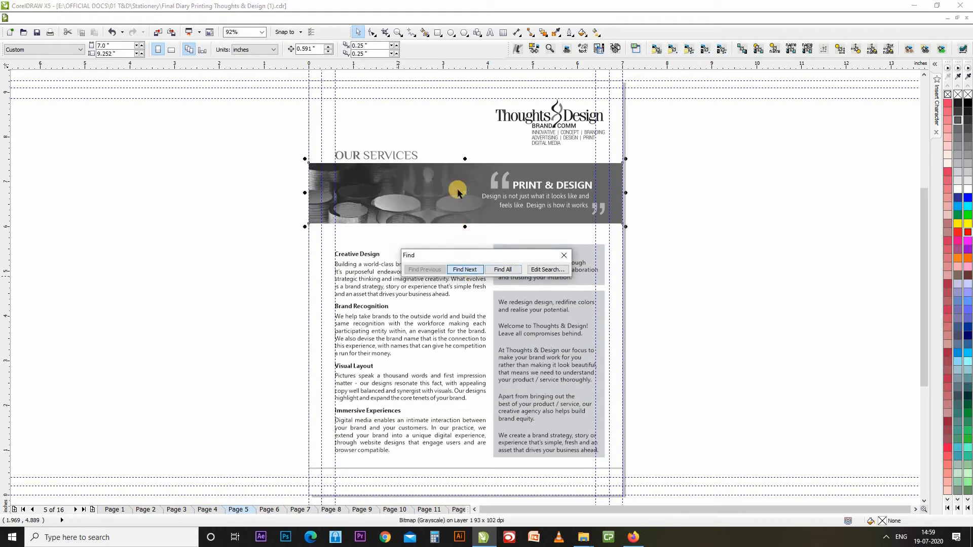
click(475, 269)
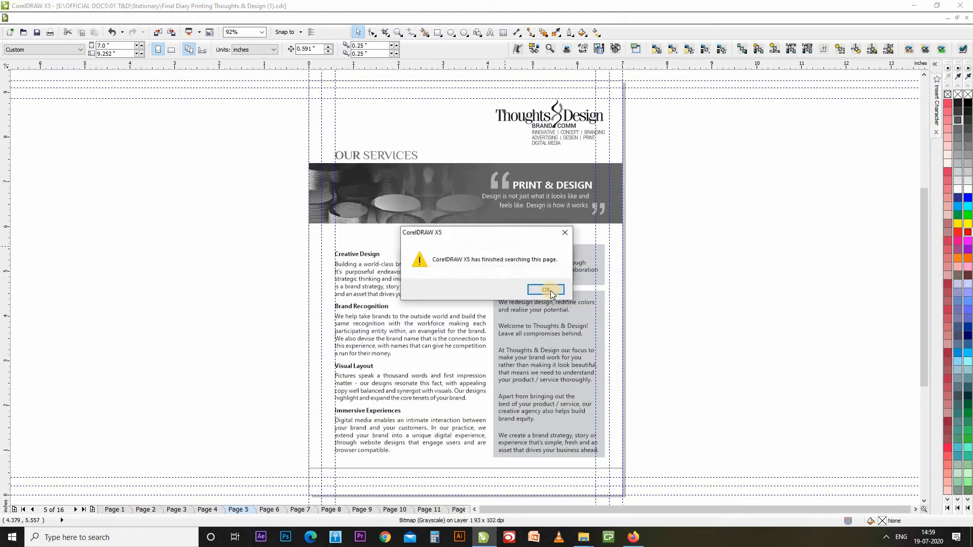
click(551, 291)
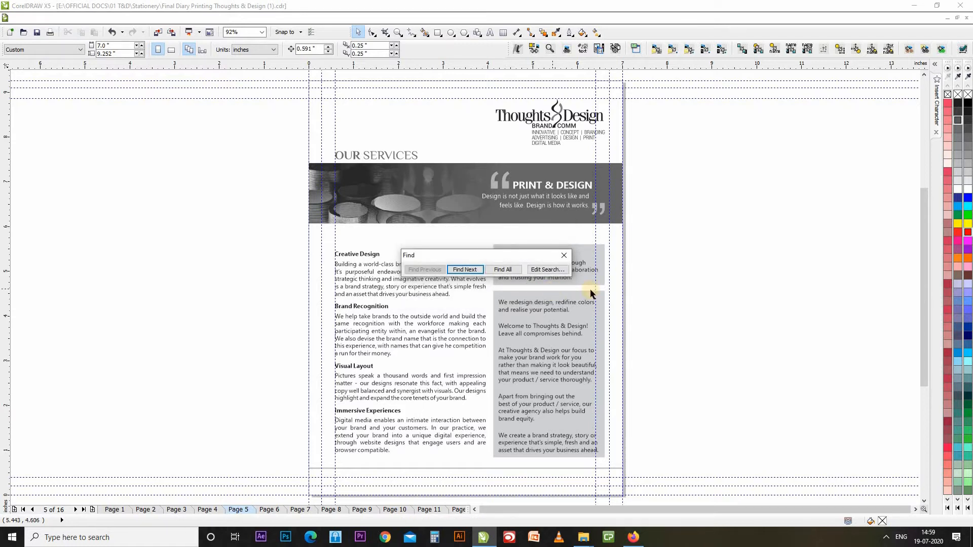
click(709, 283)
On page 6, step through the grayscale client logo bitmaps, starting with MOTHERS, until the page ends.
key(Page_Down)
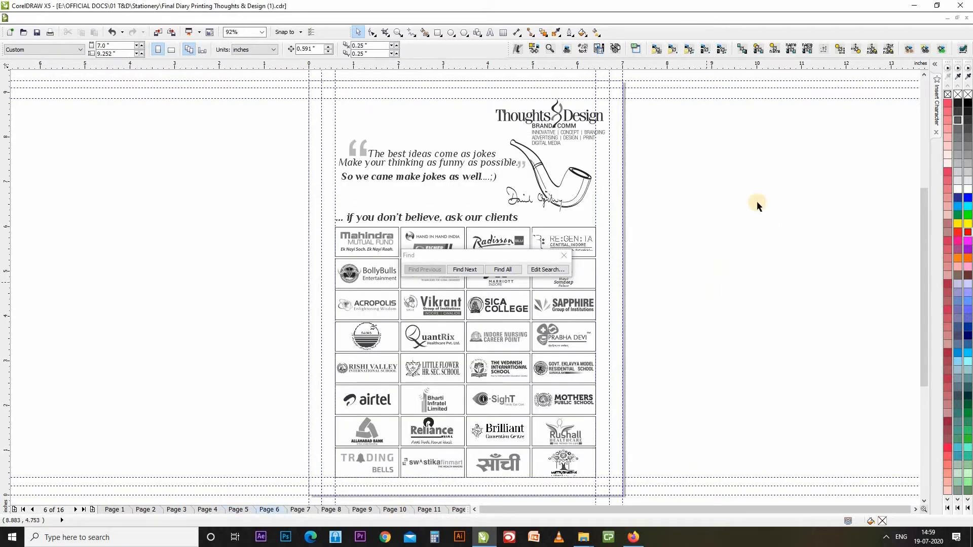
drag(517, 257, 222, 247)
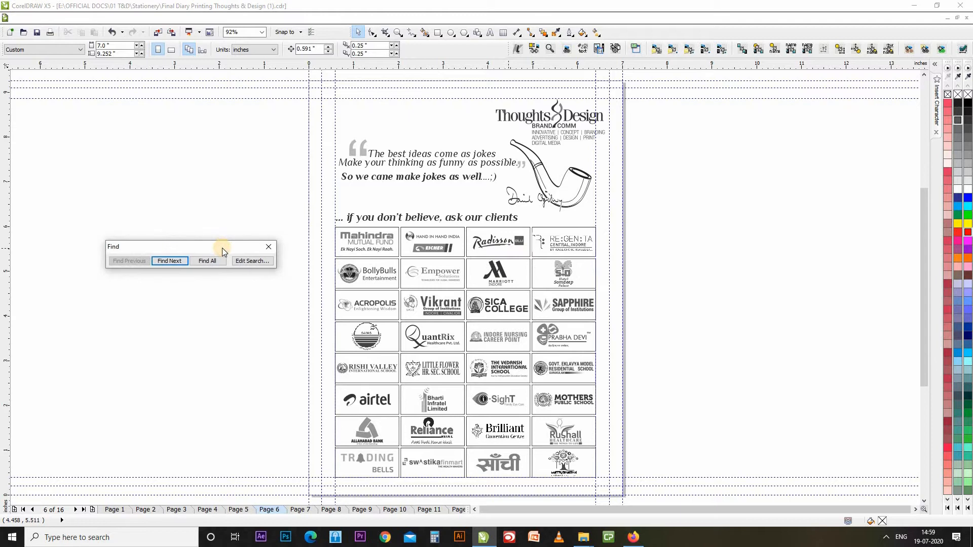
click(177, 262)
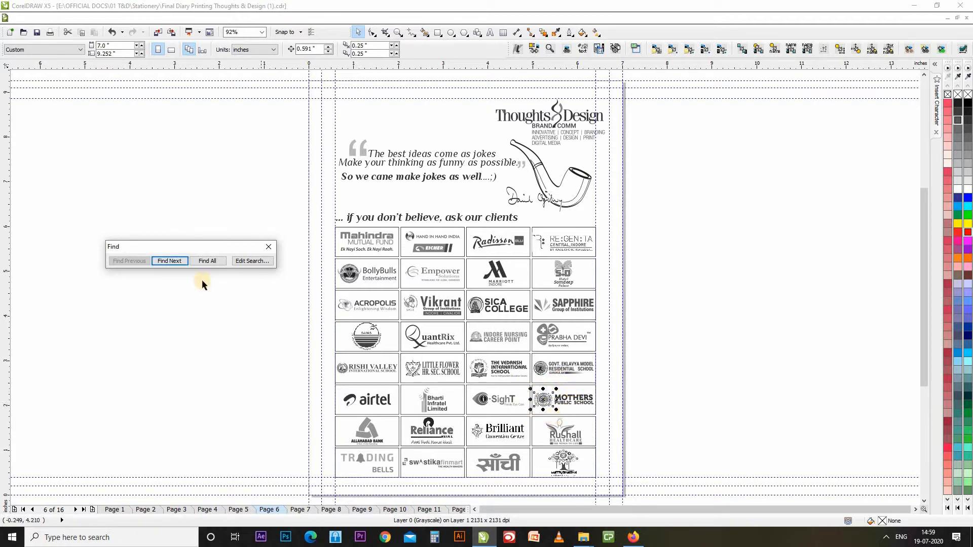
click(170, 261)
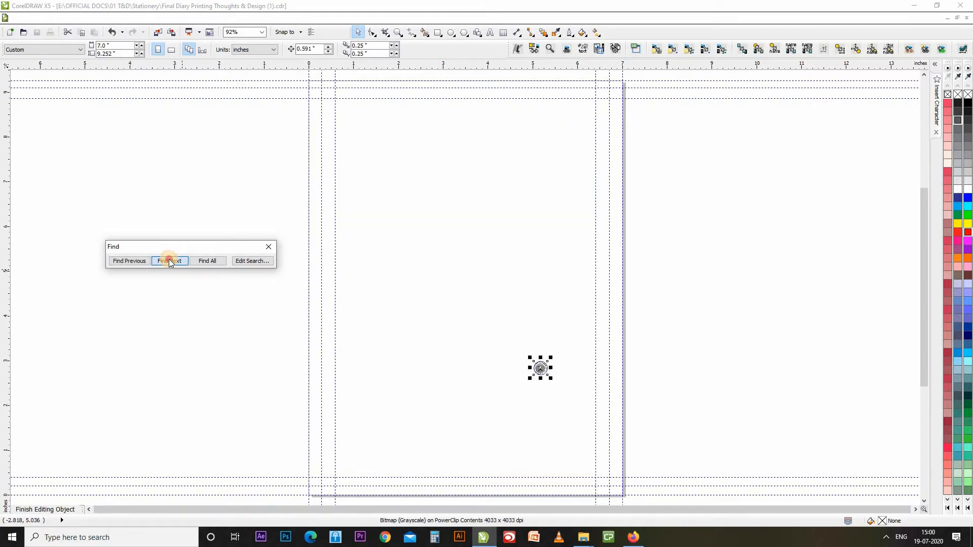
click(169, 261)
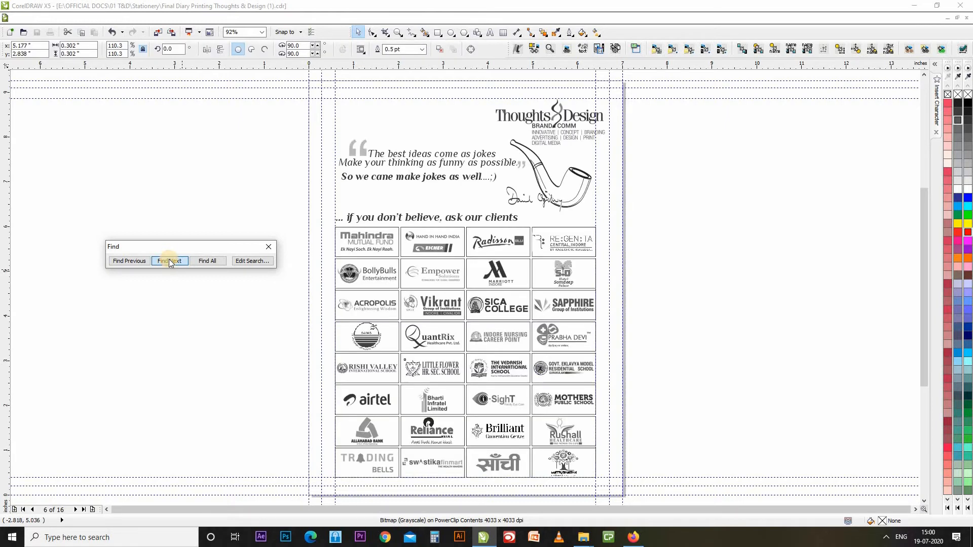
click(170, 262)
click(170, 263)
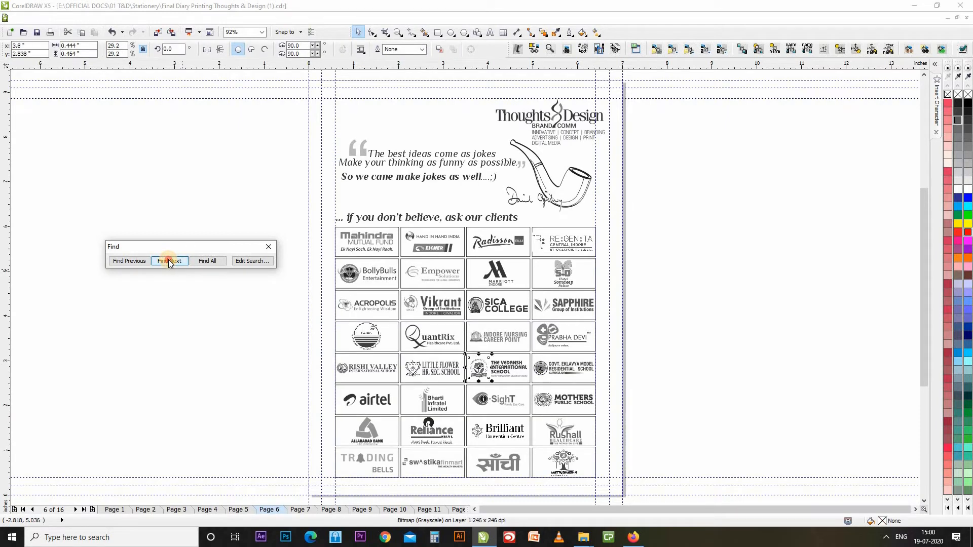
click(170, 263)
click(170, 263)
click(168, 261)
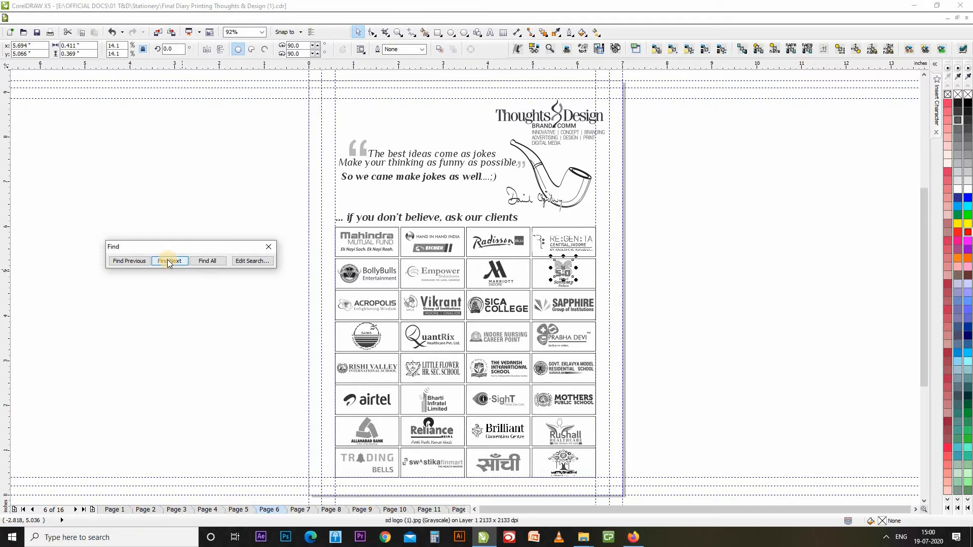
click(168, 262)
click(266, 284)
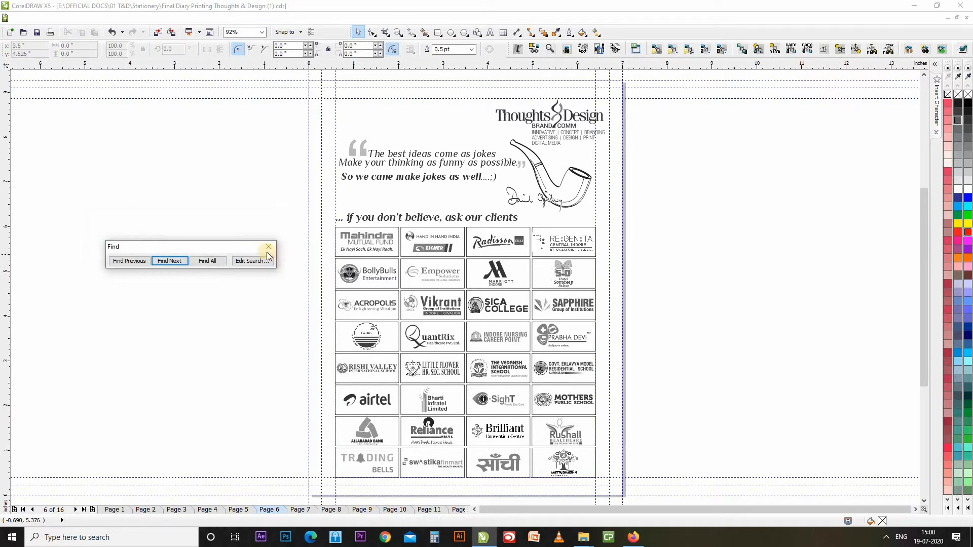
drag(219, 242, 340, 234)
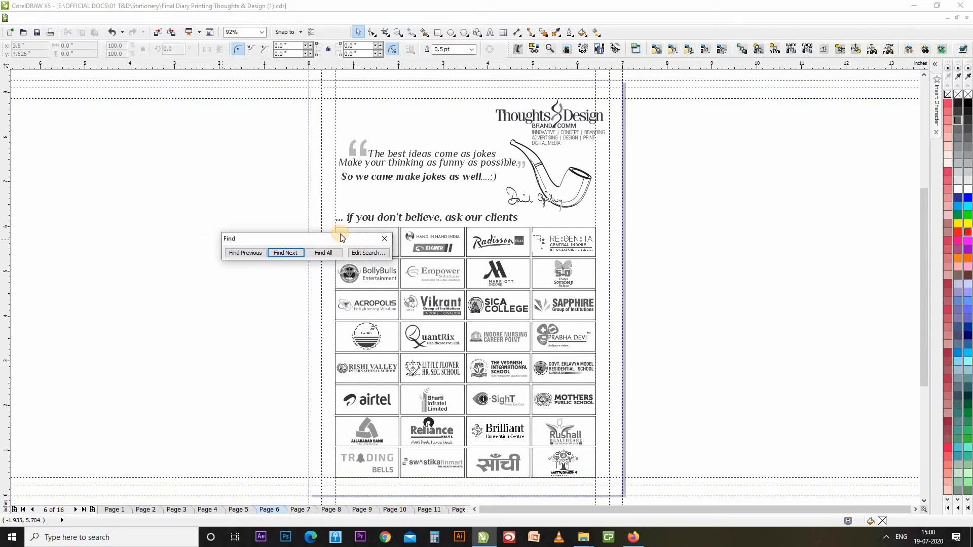
Begin a specific uniform-fill search, sampling the quote mark's grey as the fill colour.
click(311, 272)
click(368, 252)
click(495, 211)
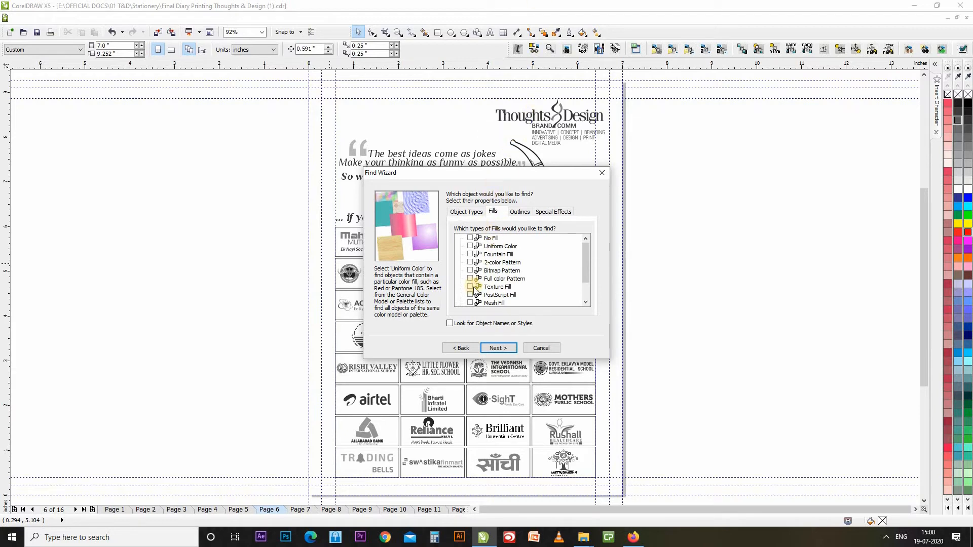
click(469, 246)
drag(523, 171, 229, 153)
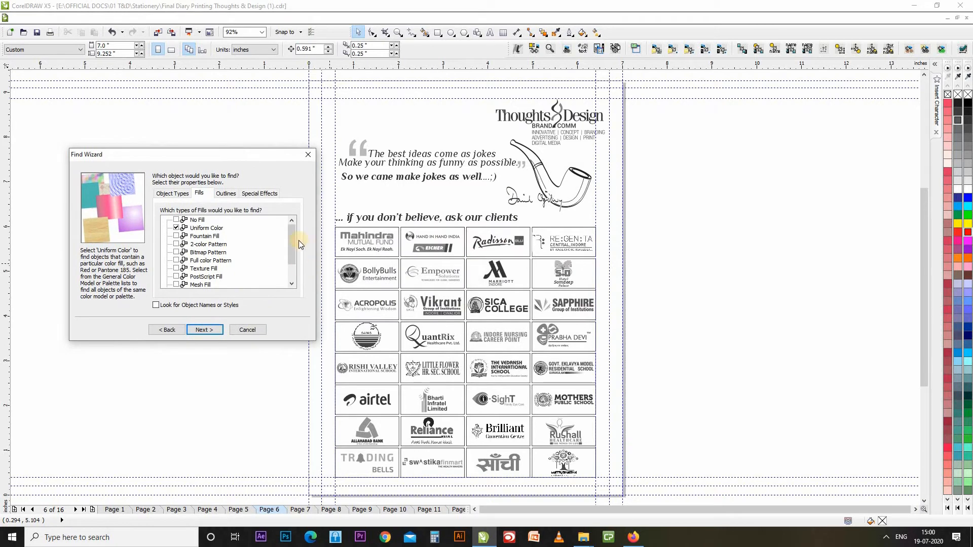
click(206, 331)
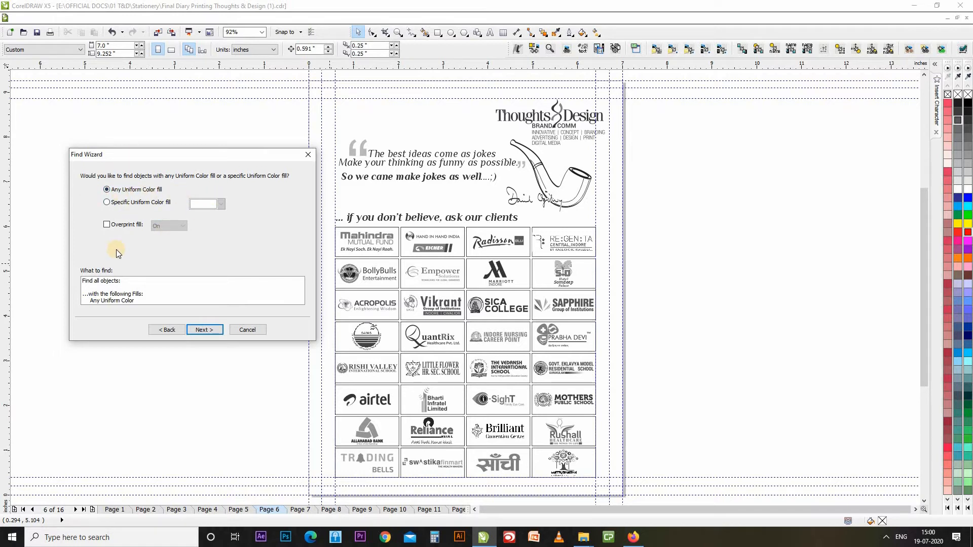
click(131, 203)
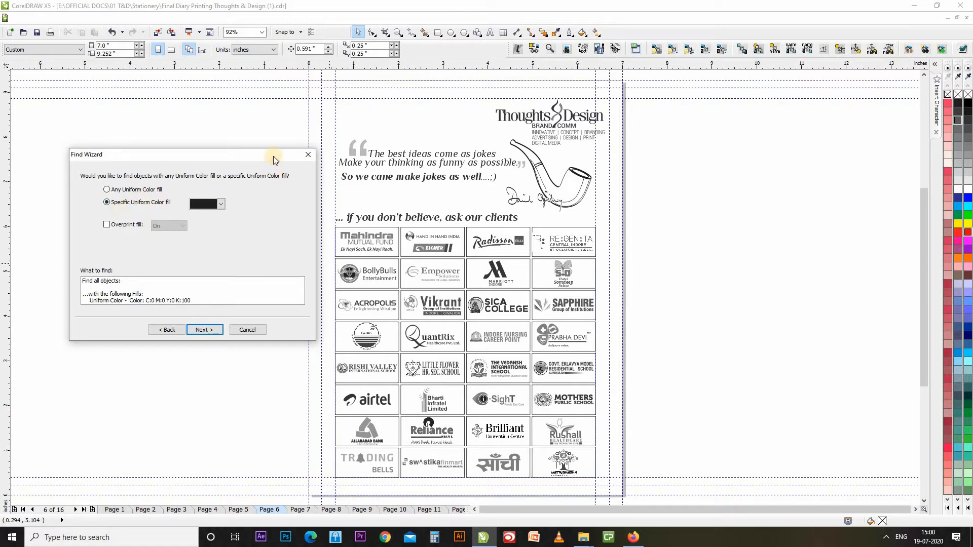
drag(242, 159, 224, 160)
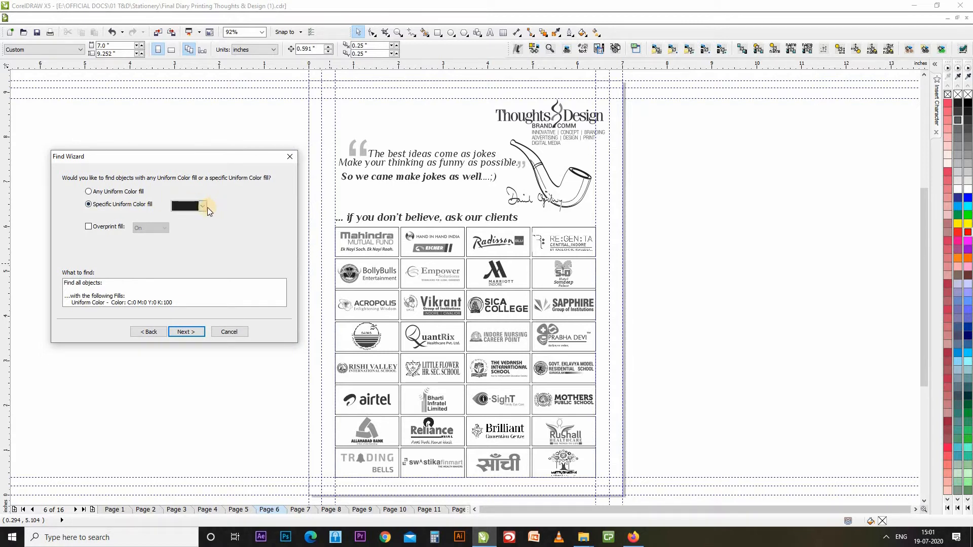
click(181, 207)
click(180, 278)
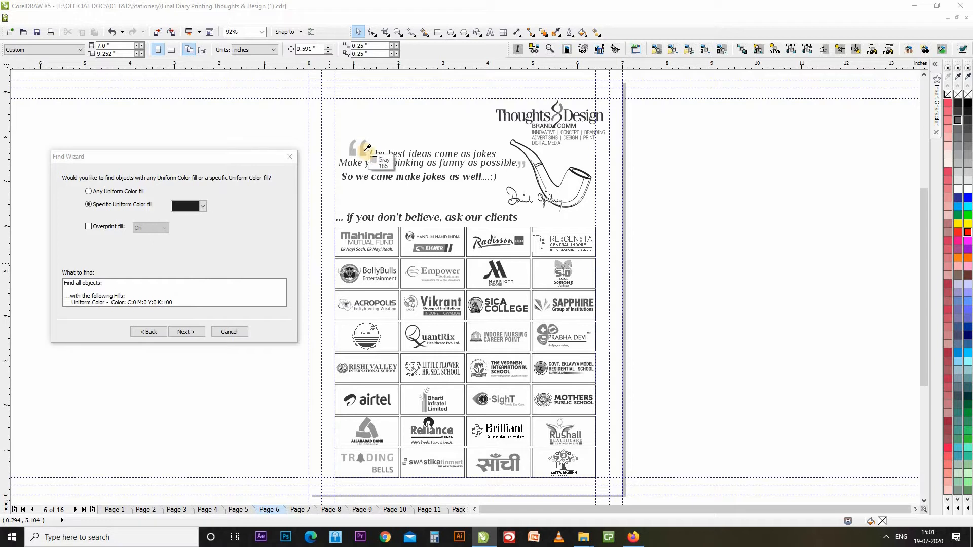
click(367, 150)
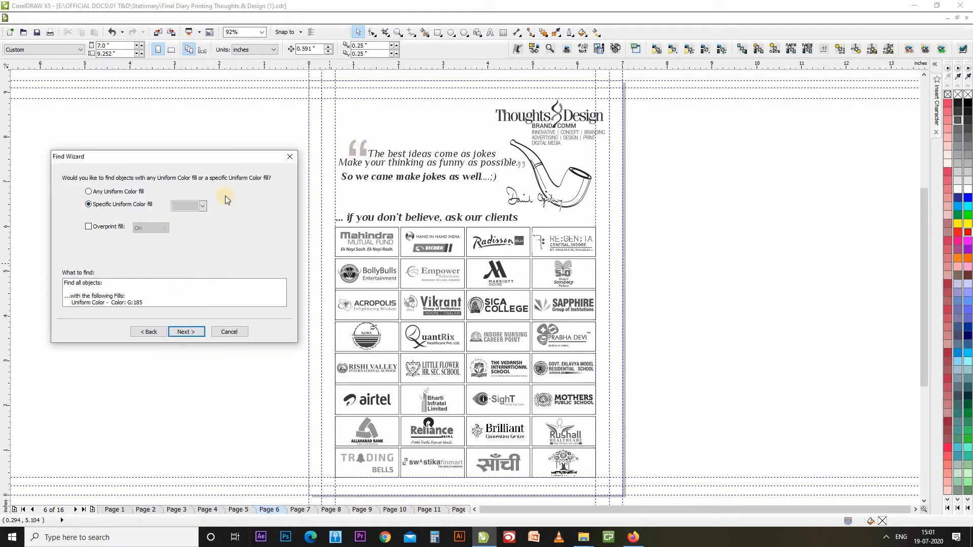
Redo the uniform-fill search with black (C:0 M:0 Y:0 K:100) as the specific colour, without overprint.
click(205, 331)
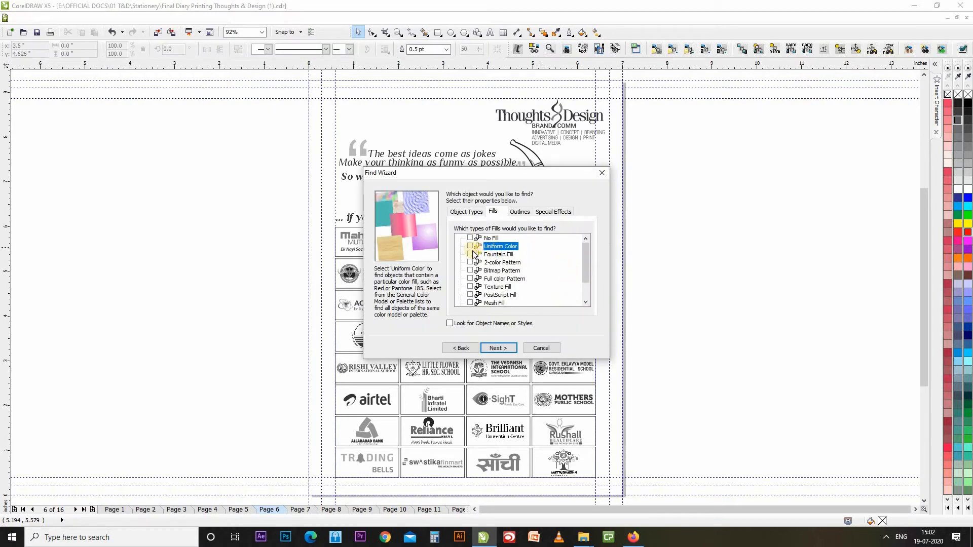
click(469, 246)
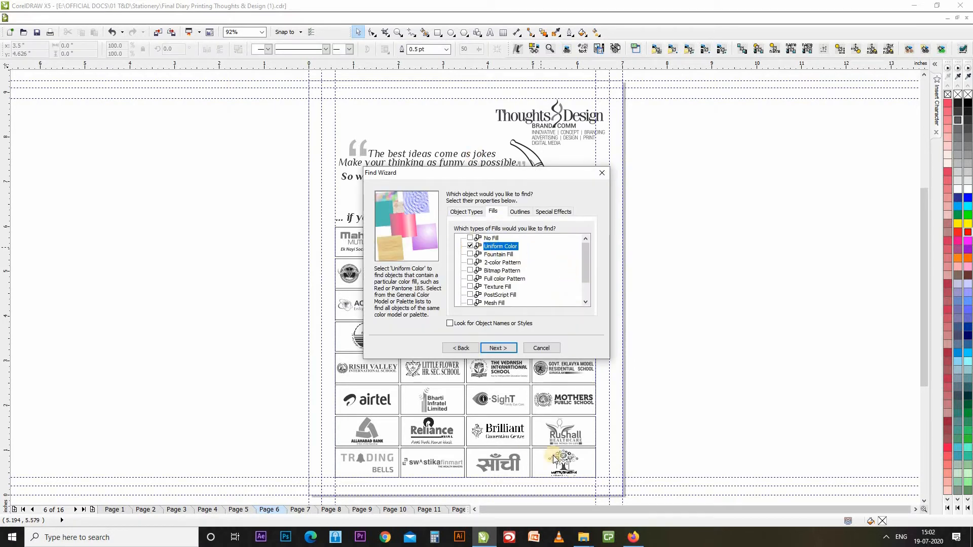
click(504, 349)
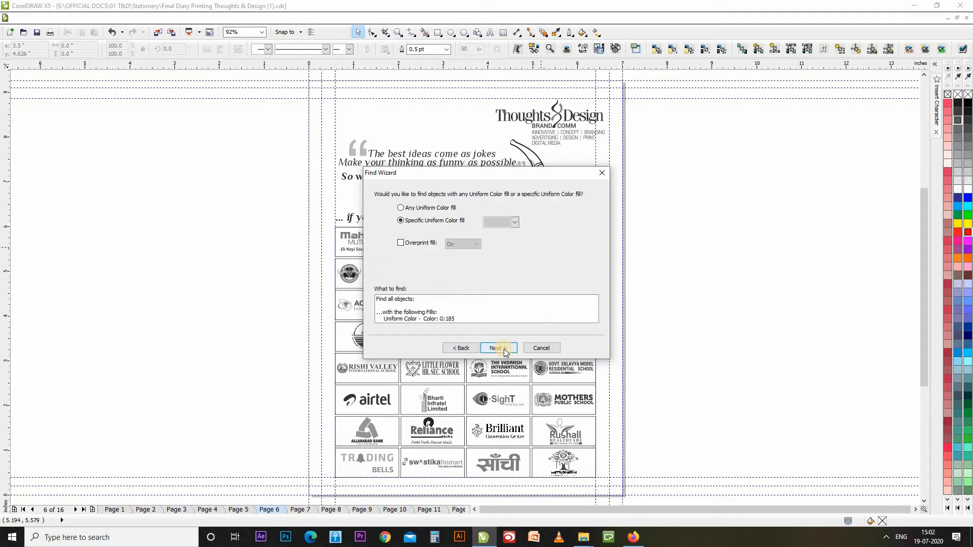
click(449, 211)
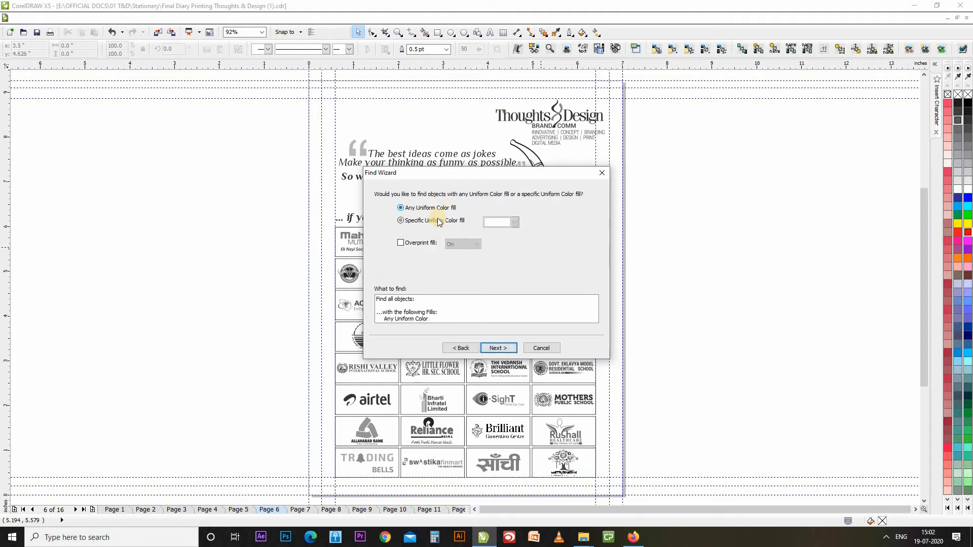
click(442, 223)
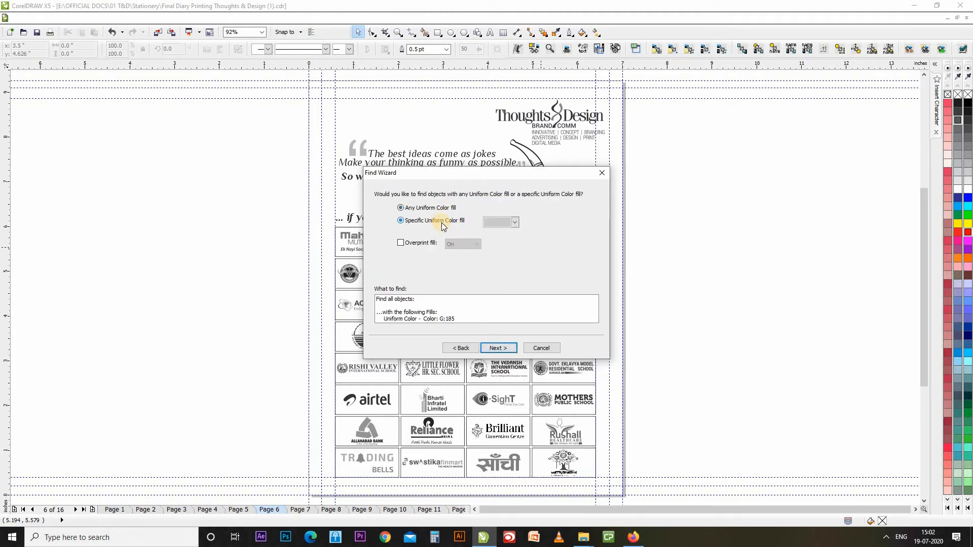
click(514, 222)
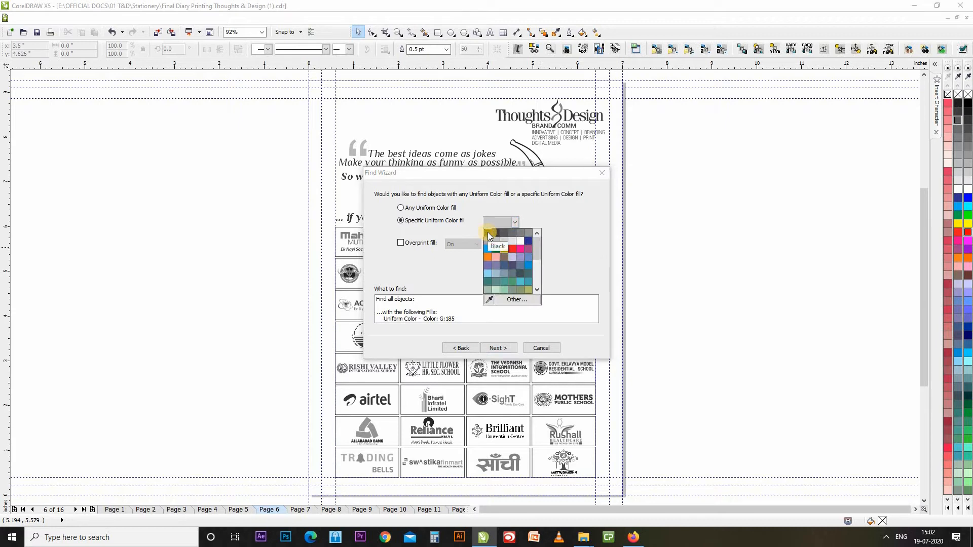
click(488, 232)
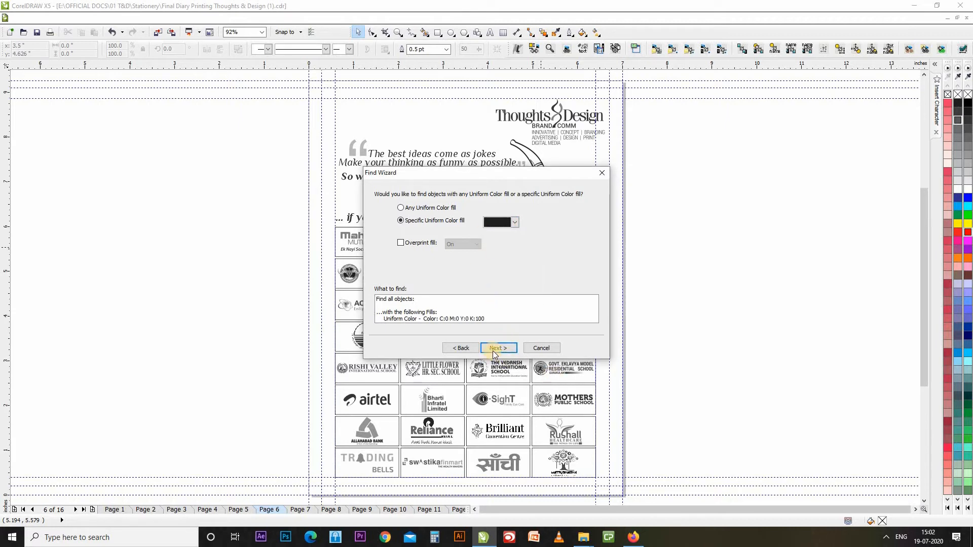
click(426, 244)
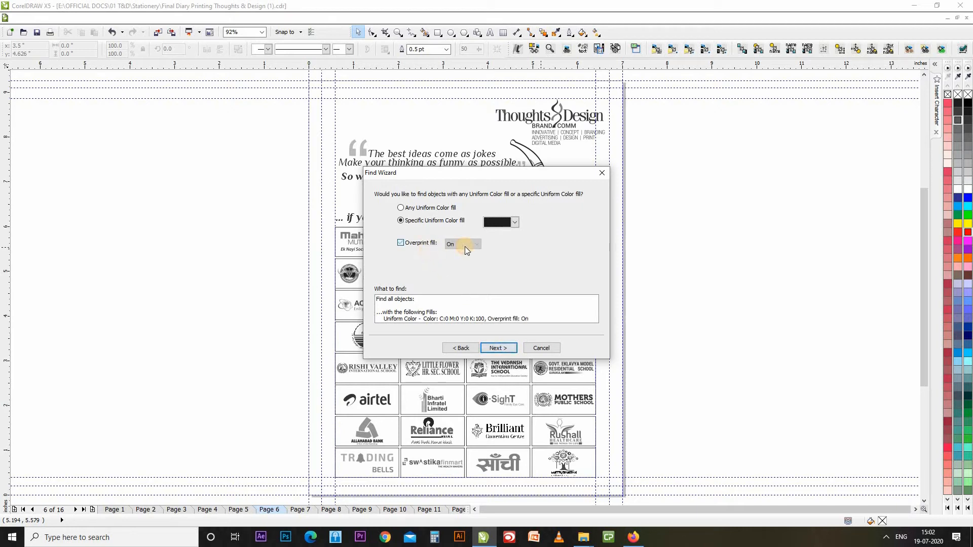
click(412, 245)
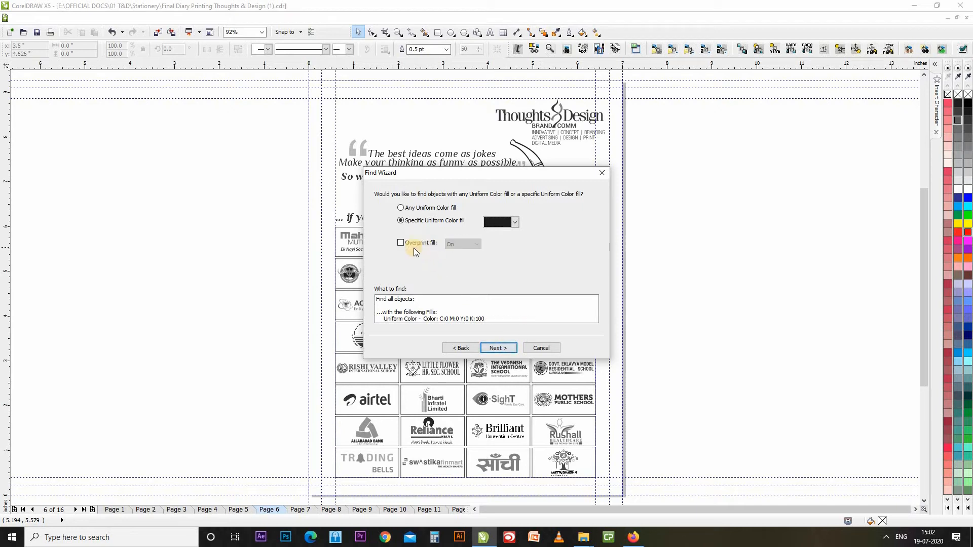
Run the black-fill search, finding the EVENT text on page 7.
click(496, 347)
click(496, 347)
click(465, 270)
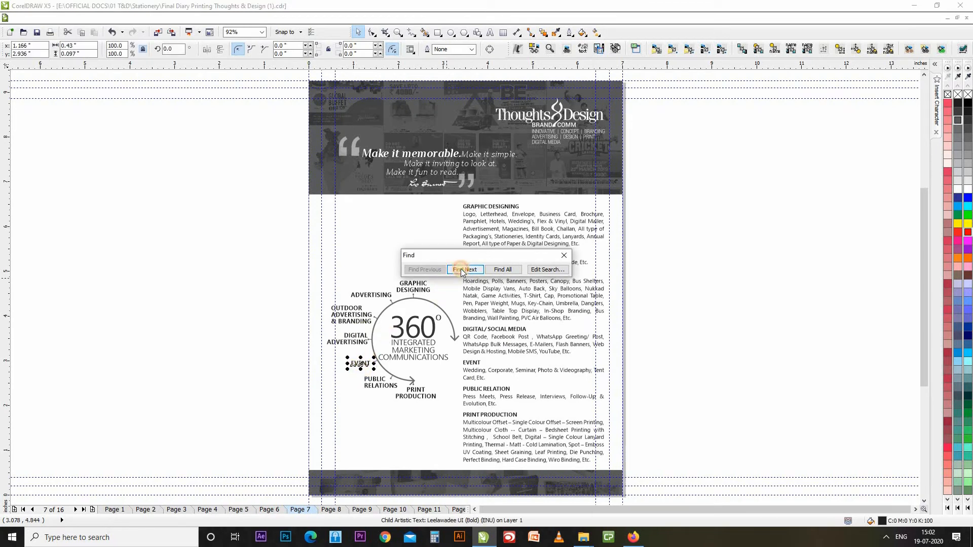
Step through more black-filled objects, then select them all, allowing groups to be ungrouped.
click(462, 270)
key(Return)
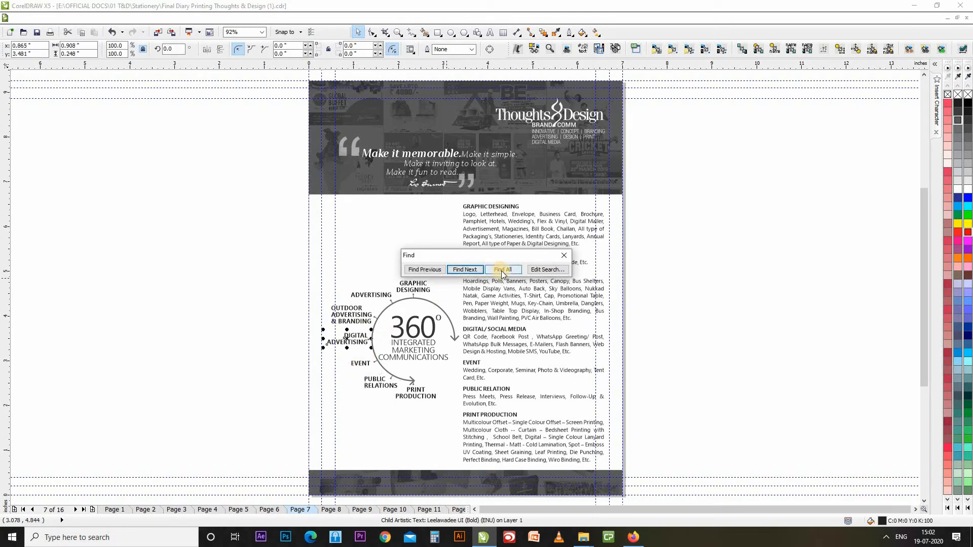
click(502, 270)
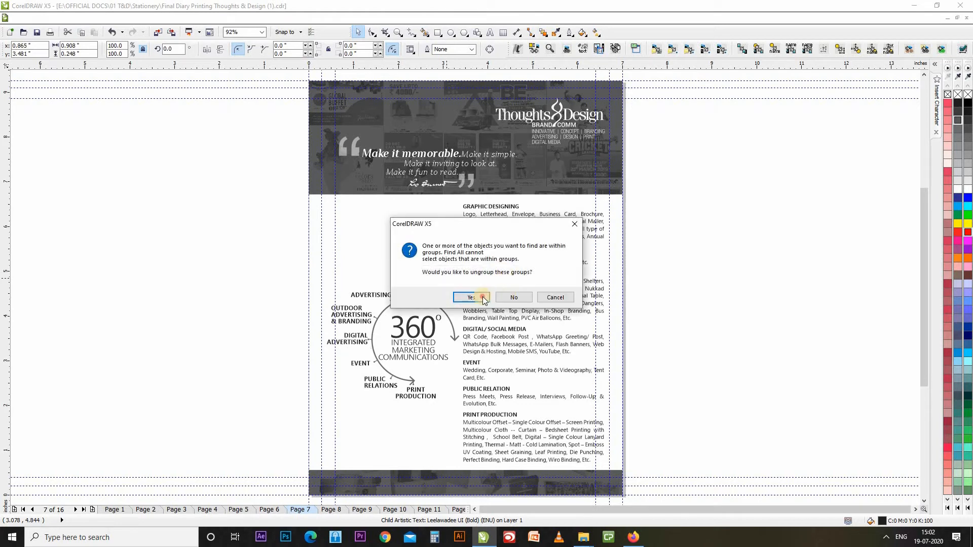
click(471, 296)
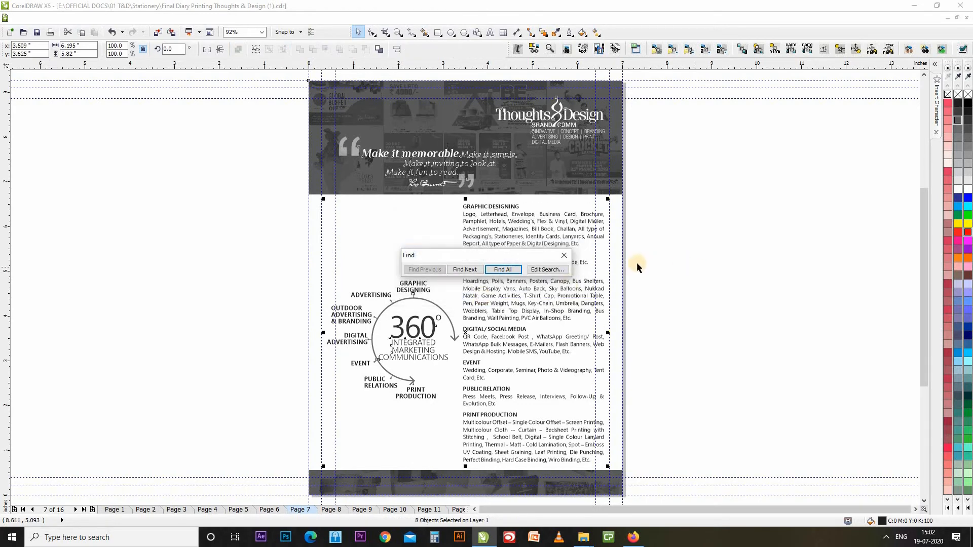
Retarget the search to objects whose outline colour uses the CMYK model.
click(552, 270)
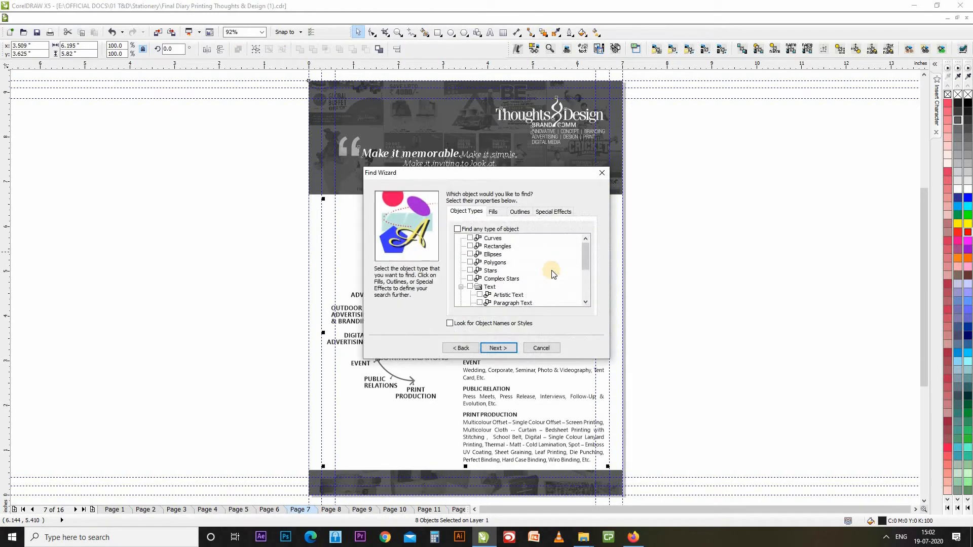
click(494, 212)
click(520, 212)
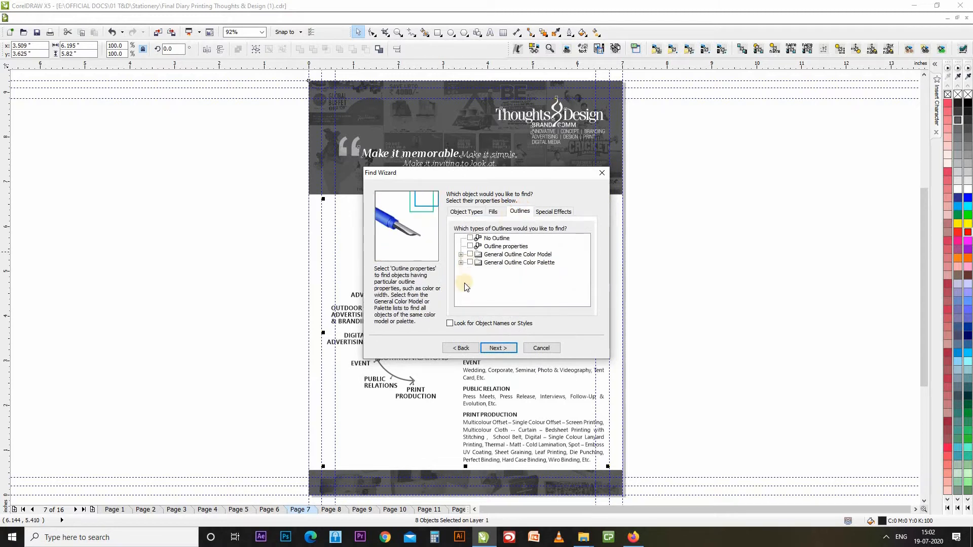
click(470, 246)
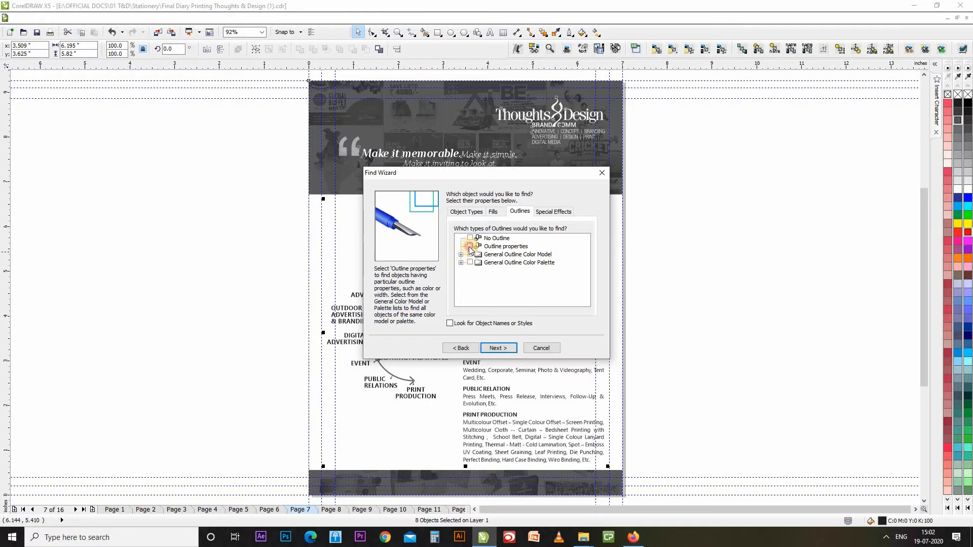
click(516, 247)
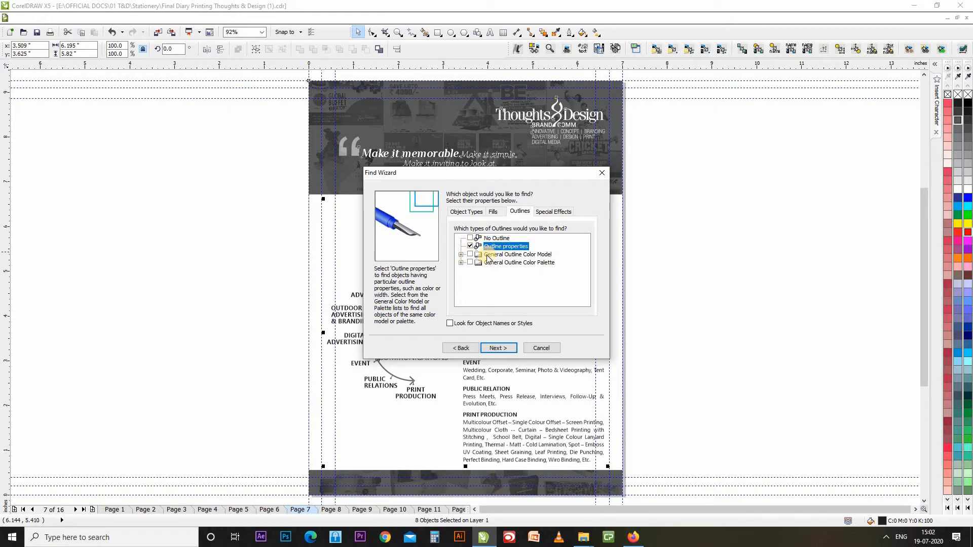
click(471, 246)
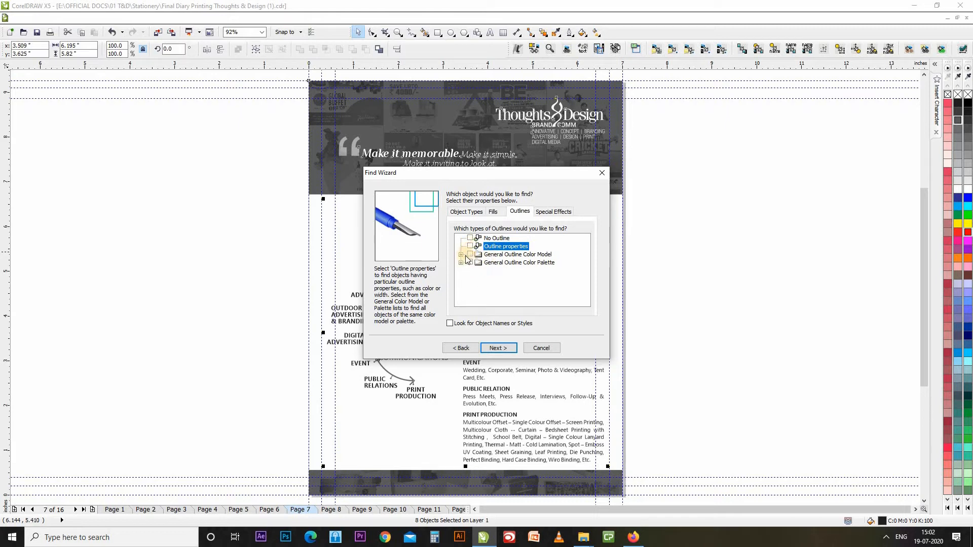
click(461, 254)
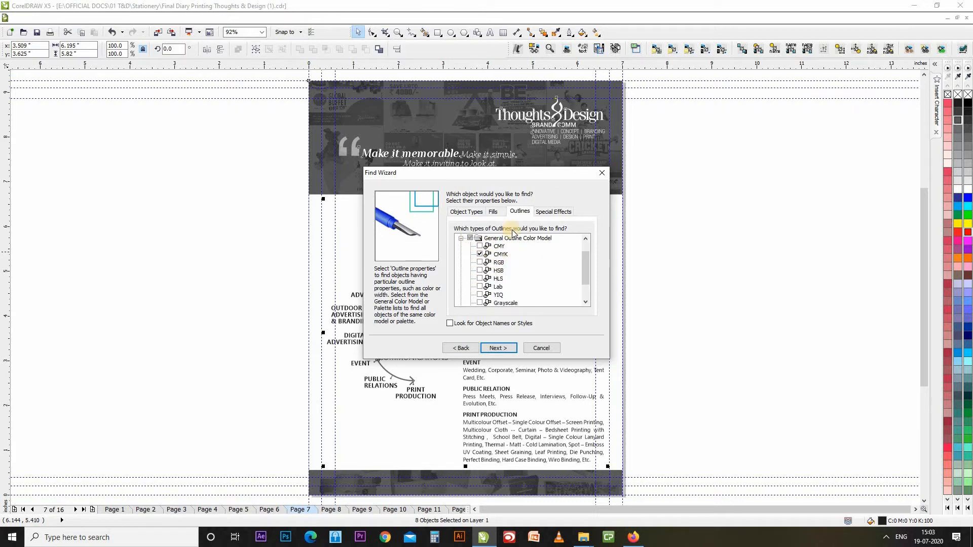
click(492, 212)
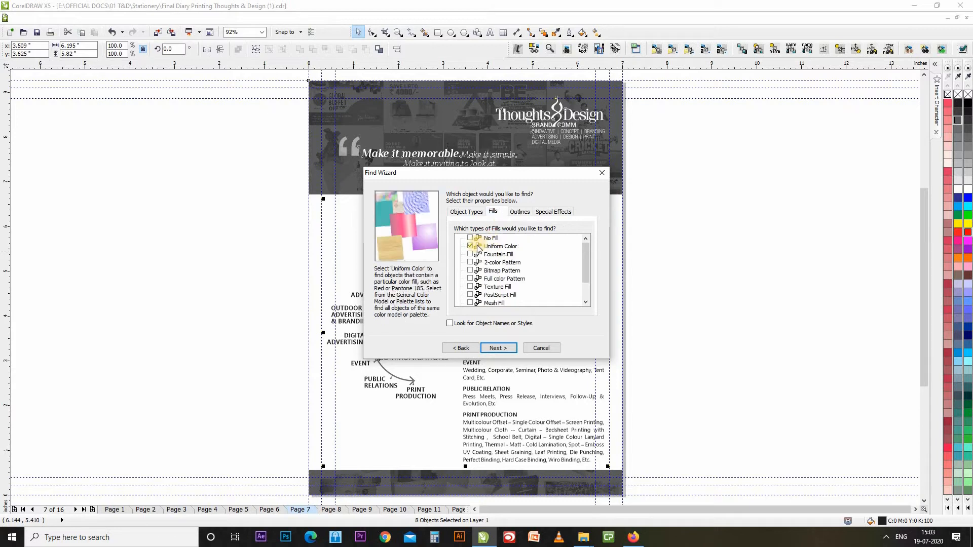
click(520, 212)
click(503, 239)
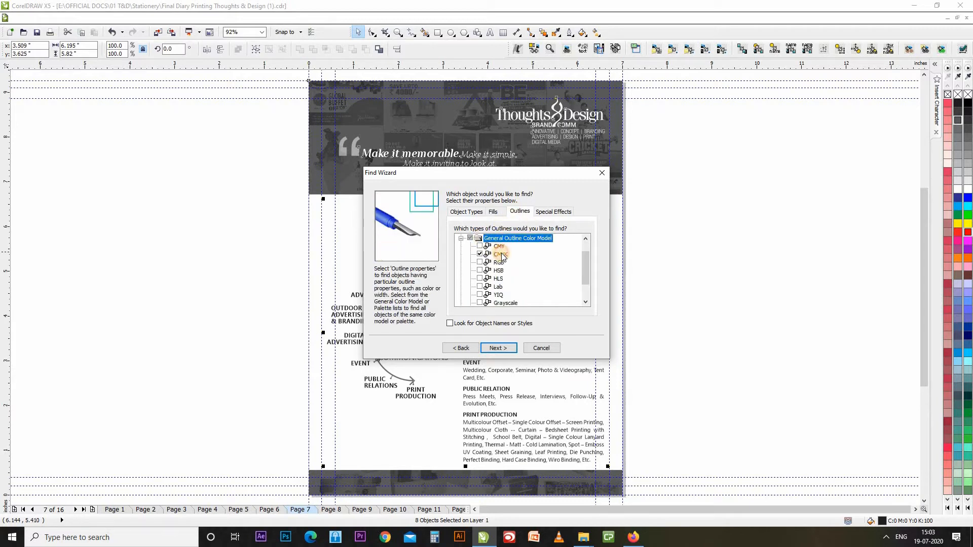
click(500, 254)
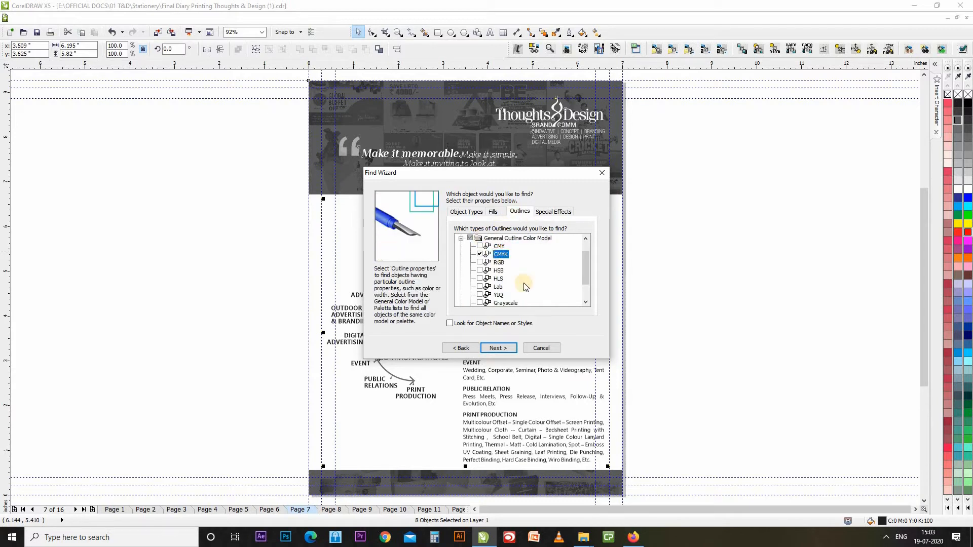
click(498, 348)
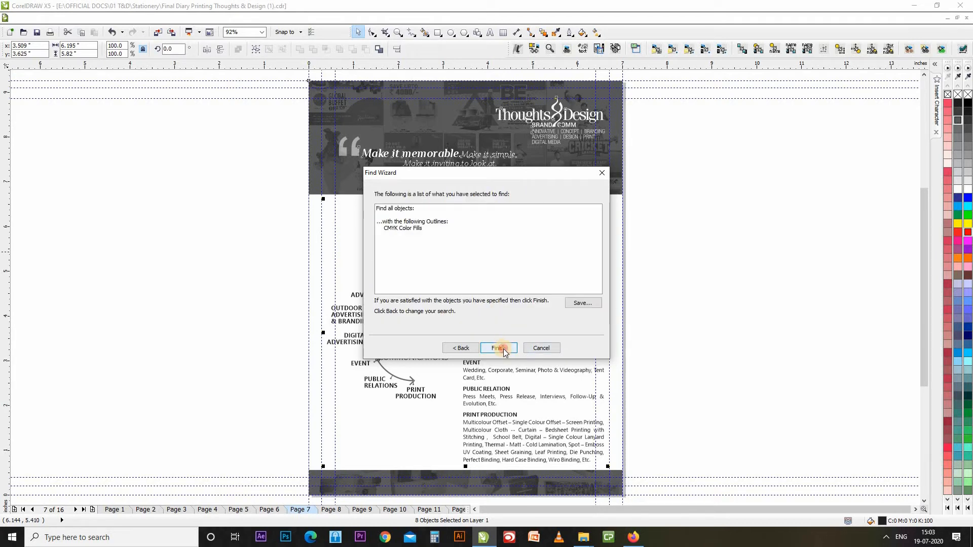
click(502, 348)
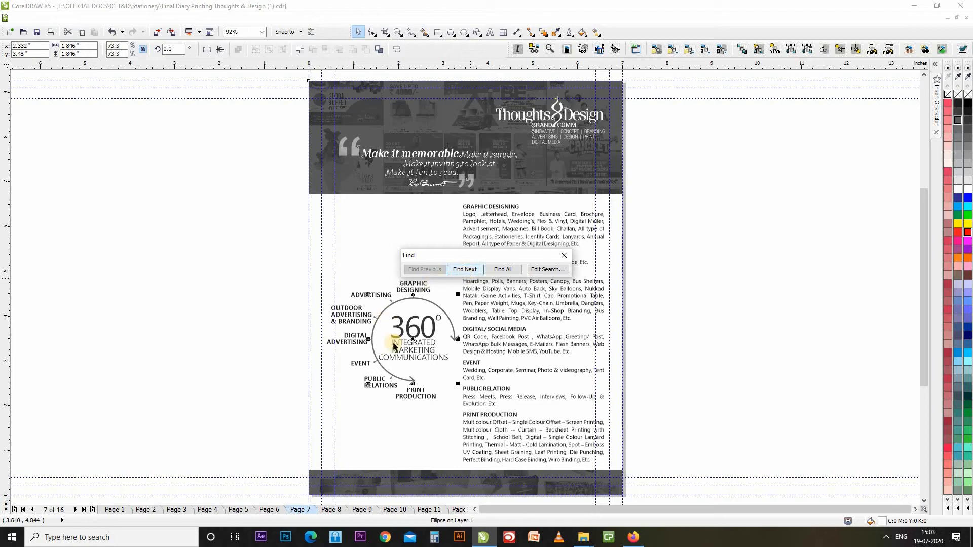
Step through the CMYK-outlined matches, from the 360 circle arc through the signature curves to the PowerClip frame.
click(471, 274)
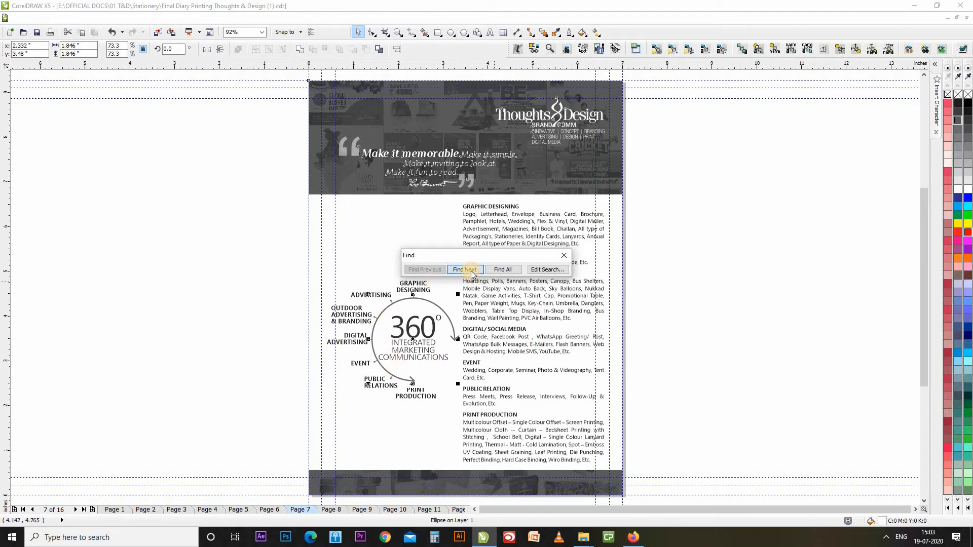
click(470, 273)
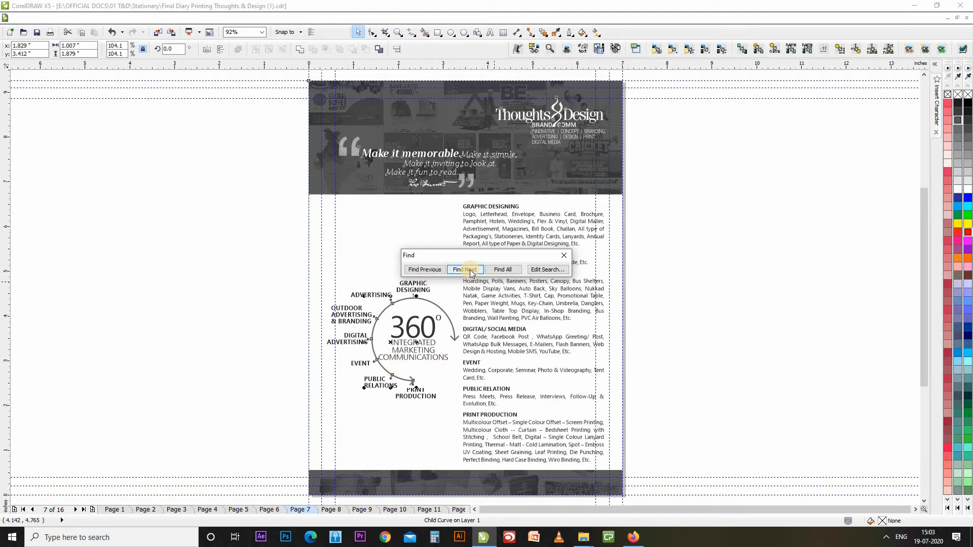
click(470, 273)
click(471, 273)
click(470, 273)
click(471, 273)
click(471, 273)
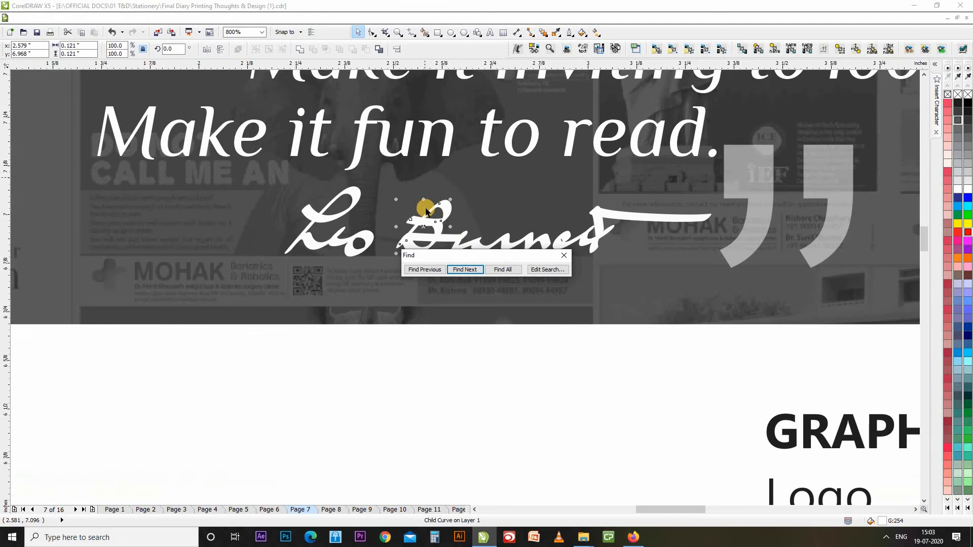
click(462, 269)
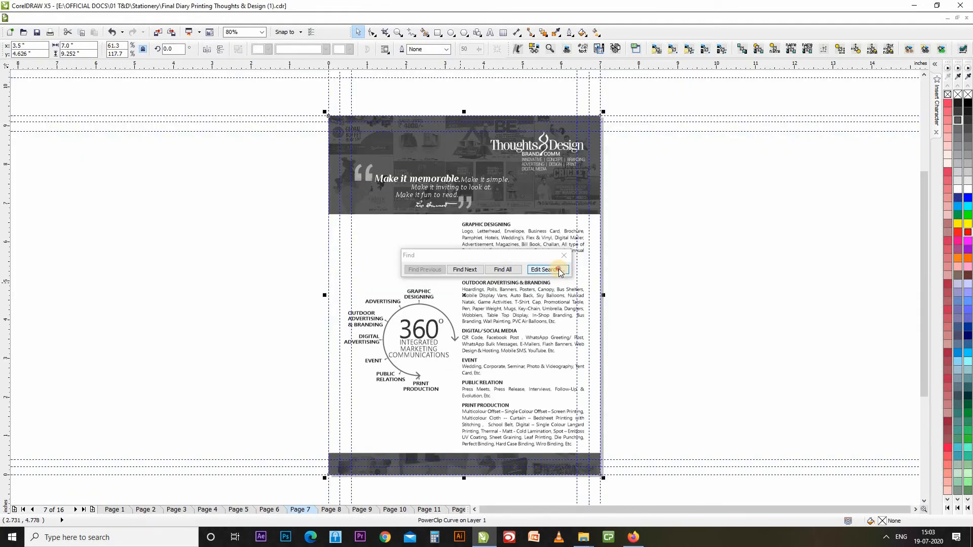
Change the search criteria to objects with the PowerClip special effect and run the search.
click(559, 271)
click(555, 212)
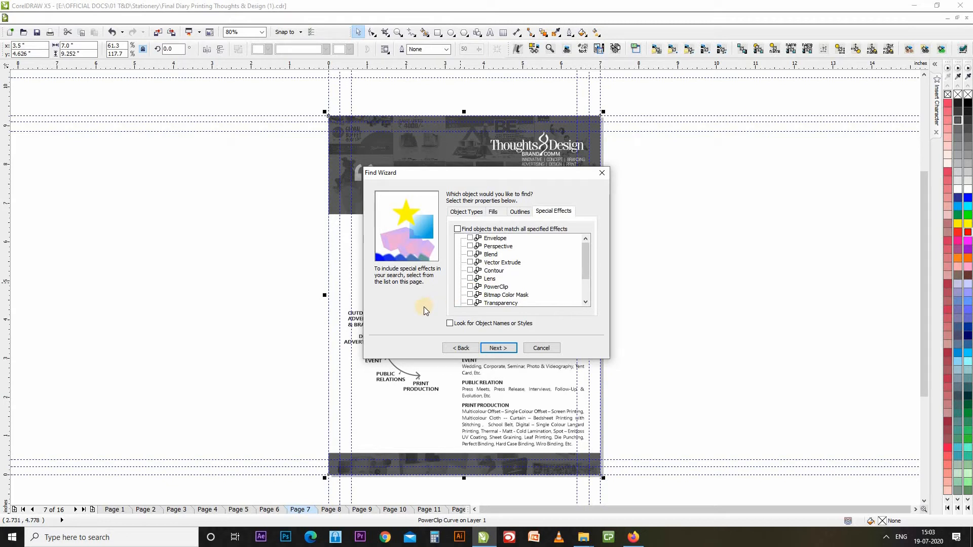
click(470, 287)
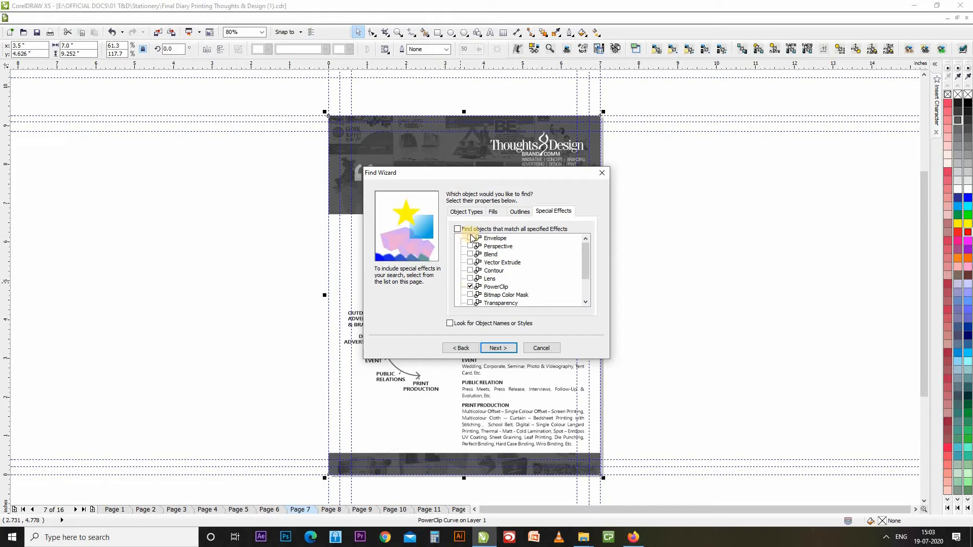
drag(588, 265, 582, 279)
click(500, 287)
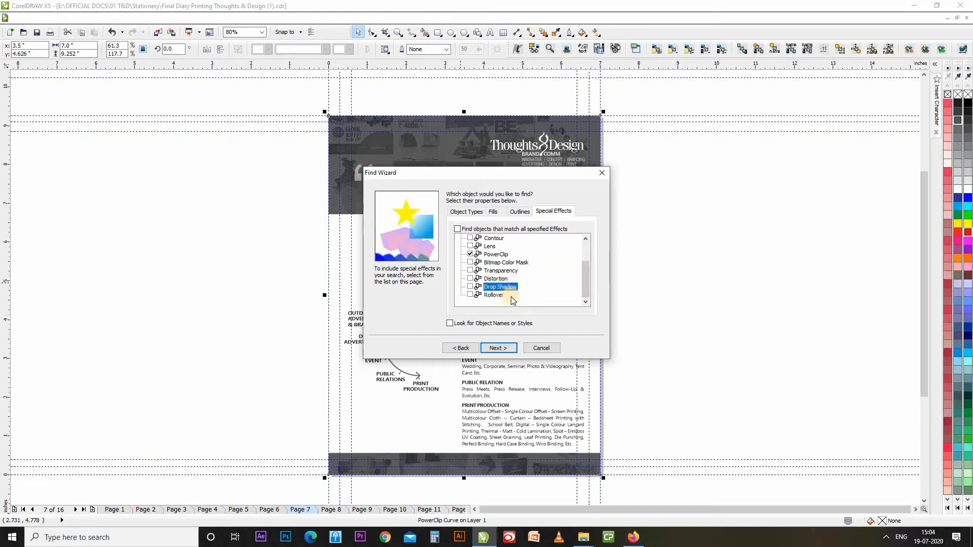
click(501, 271)
scroll(501, 279, up, 2)
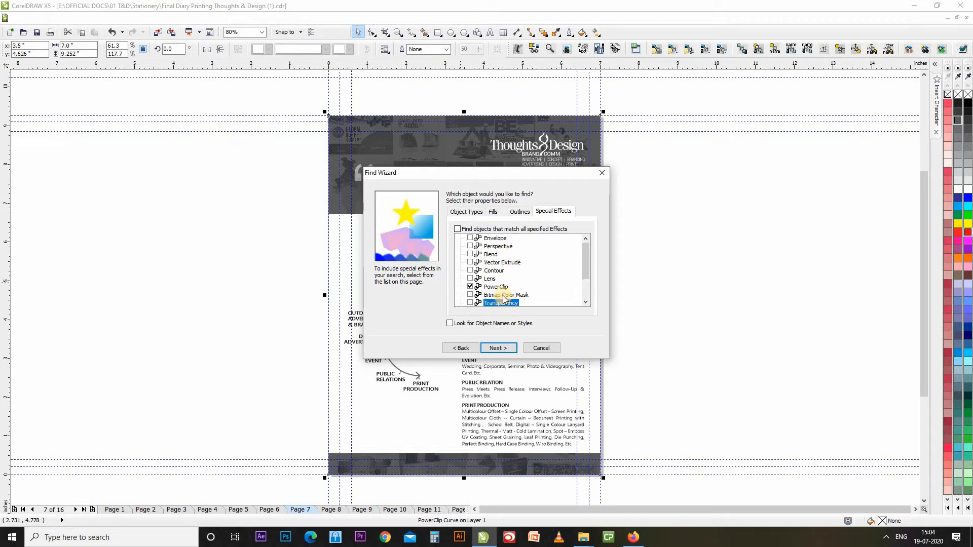
click(500, 286)
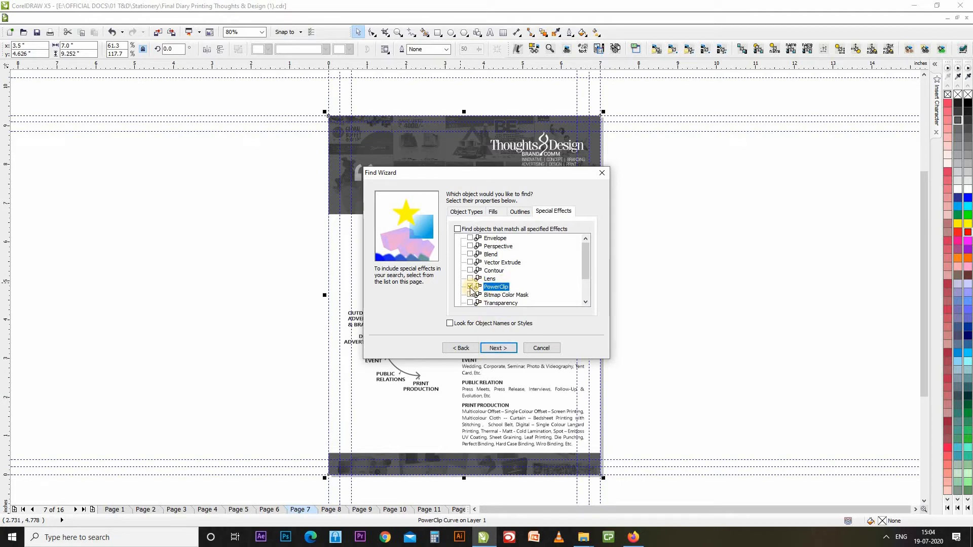
click(501, 350)
click(501, 349)
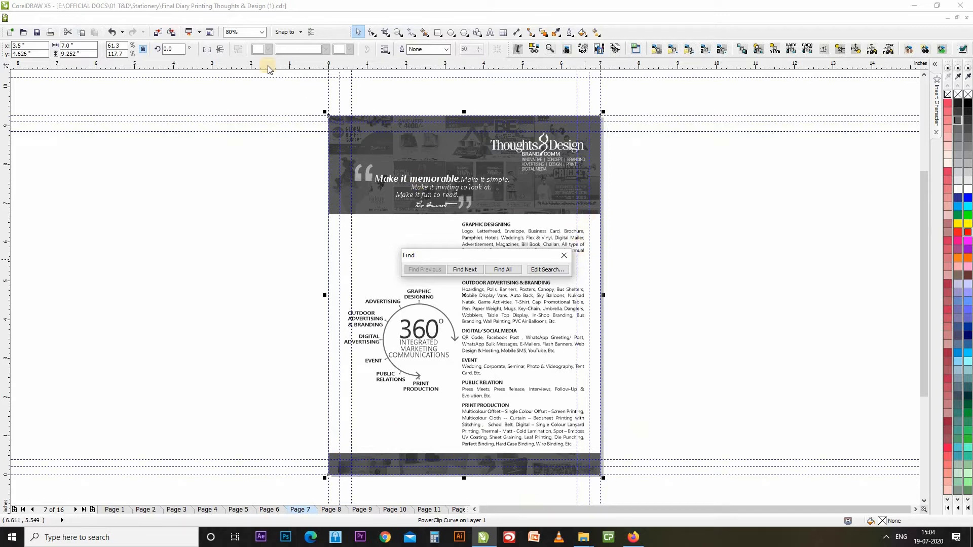
Confirm page 7 has no more PowerClip matches, then switch to client-logo page 6.
click(467, 269)
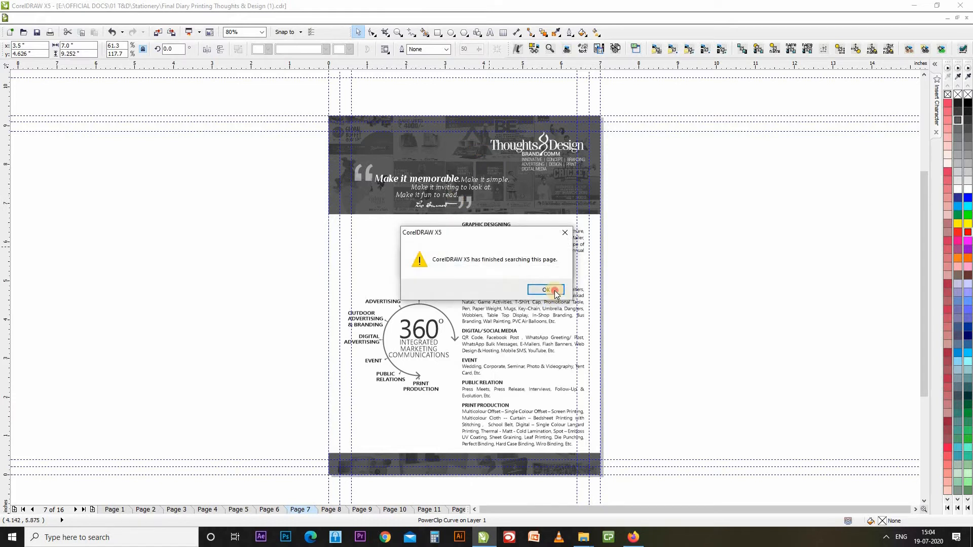
click(554, 291)
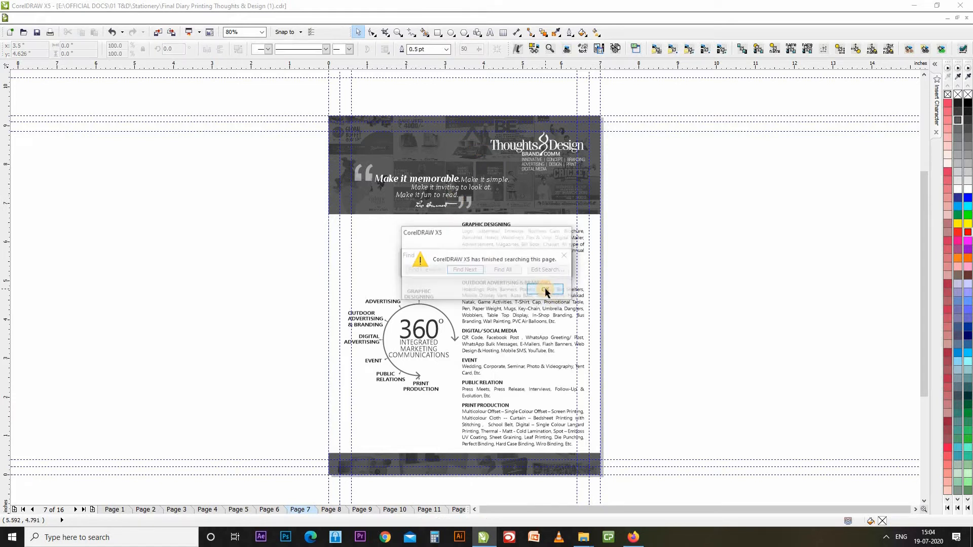
click(269, 509)
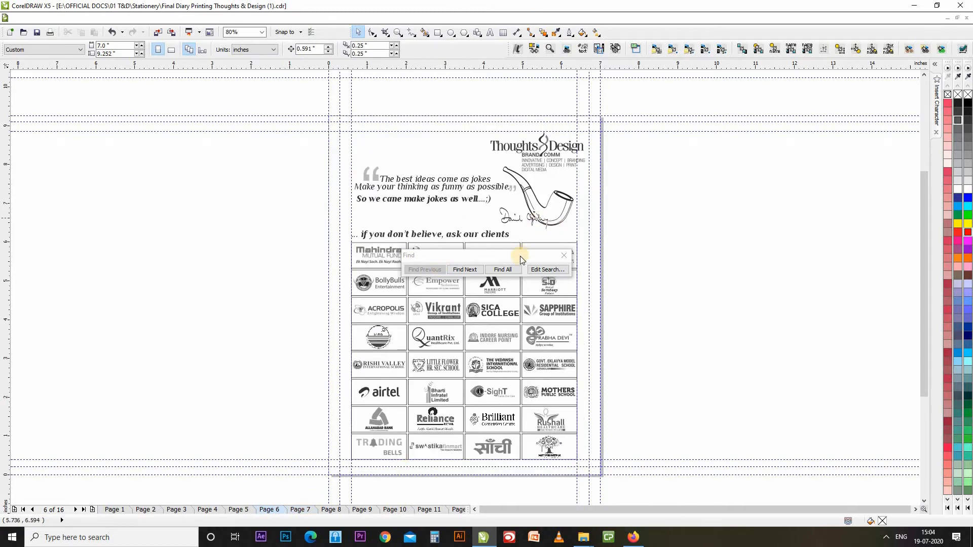
drag(520, 257, 258, 227)
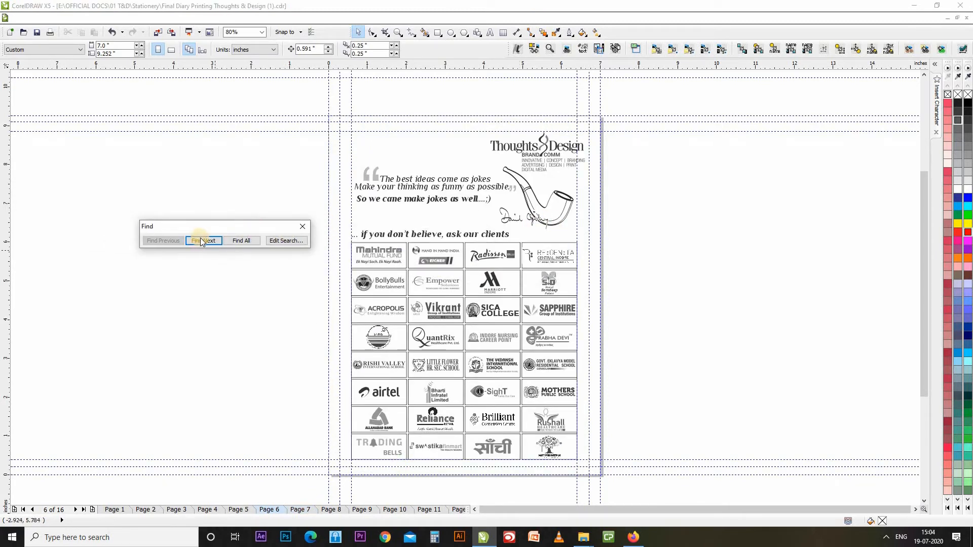
Step through every PowerClip logo on page 6, including Vikrant, until the page is finished, then close the search bar.
click(201, 241)
click(202, 241)
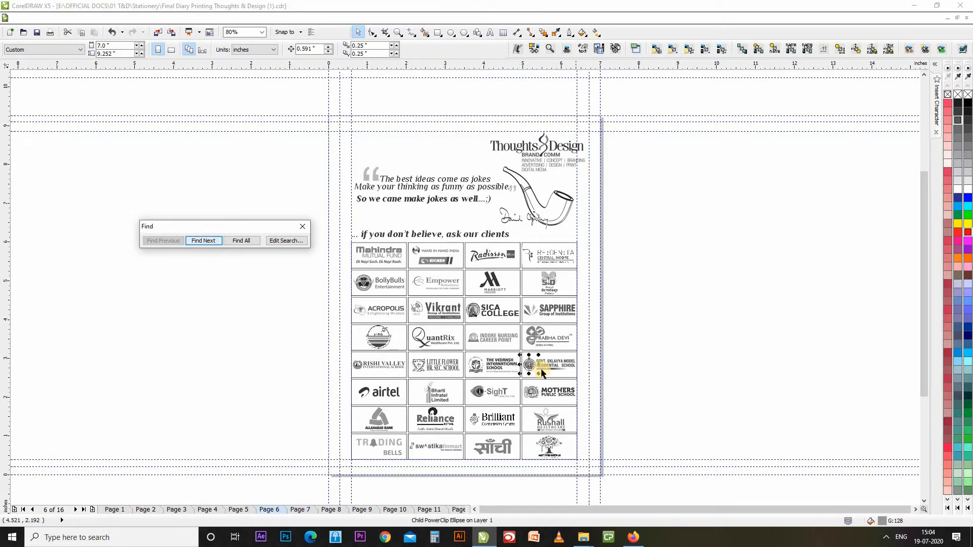
click(206, 241)
click(205, 241)
click(206, 242)
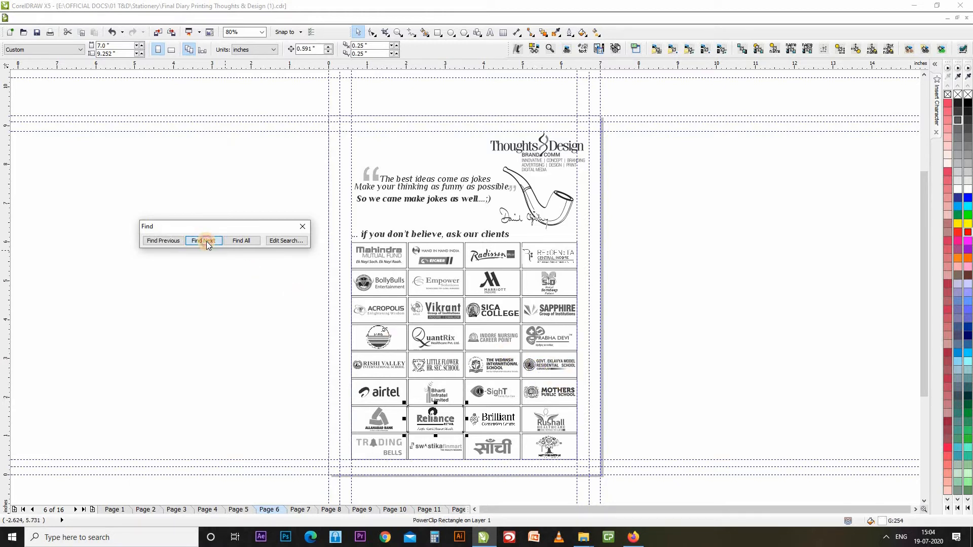
click(206, 241)
click(206, 241)
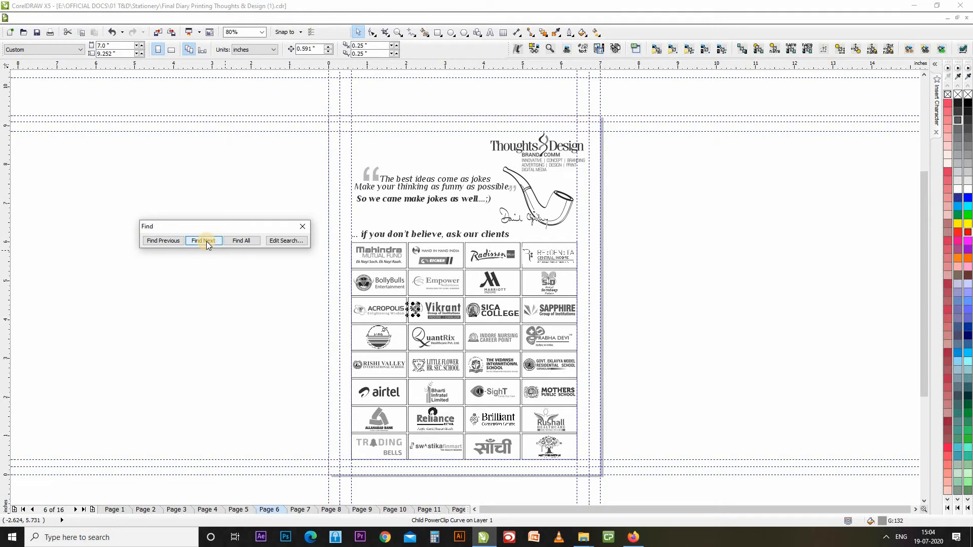
click(206, 242)
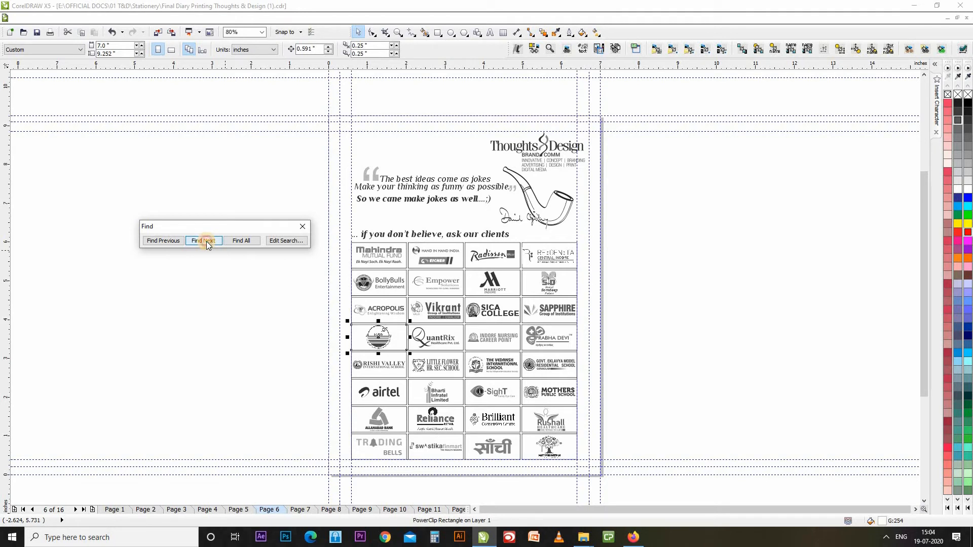
click(205, 241)
click(206, 241)
click(280, 259)
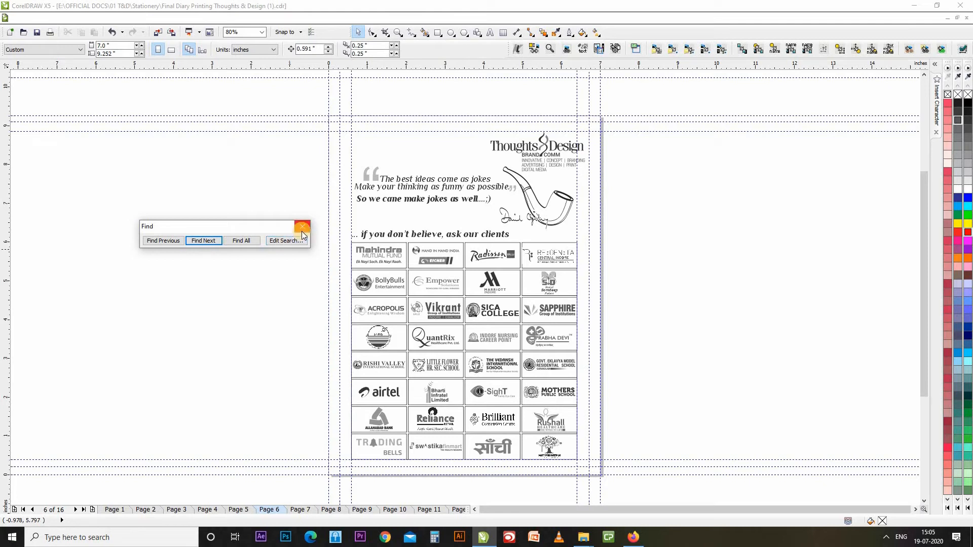
click(302, 227)
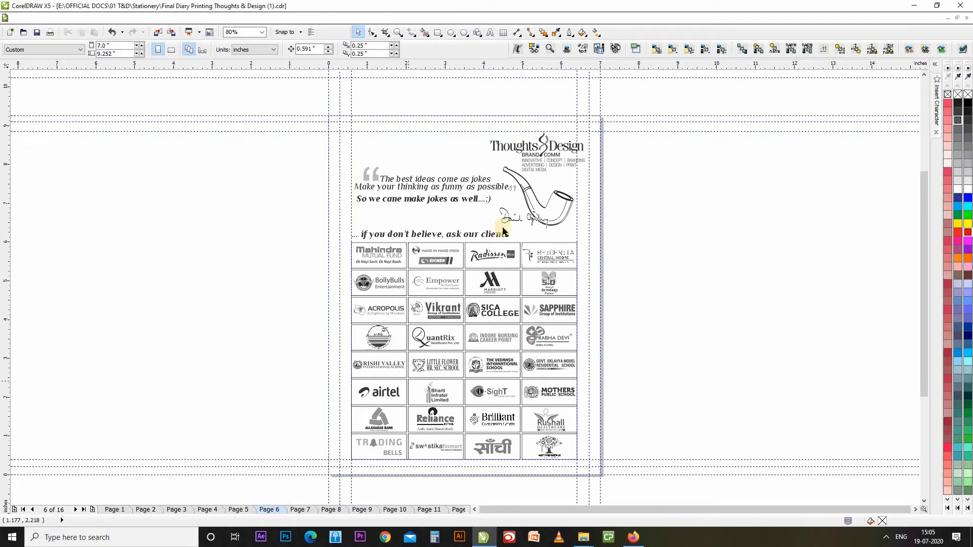
Launch the Replace Objects wizard from Edit > Find and Replace.
click(42, 17)
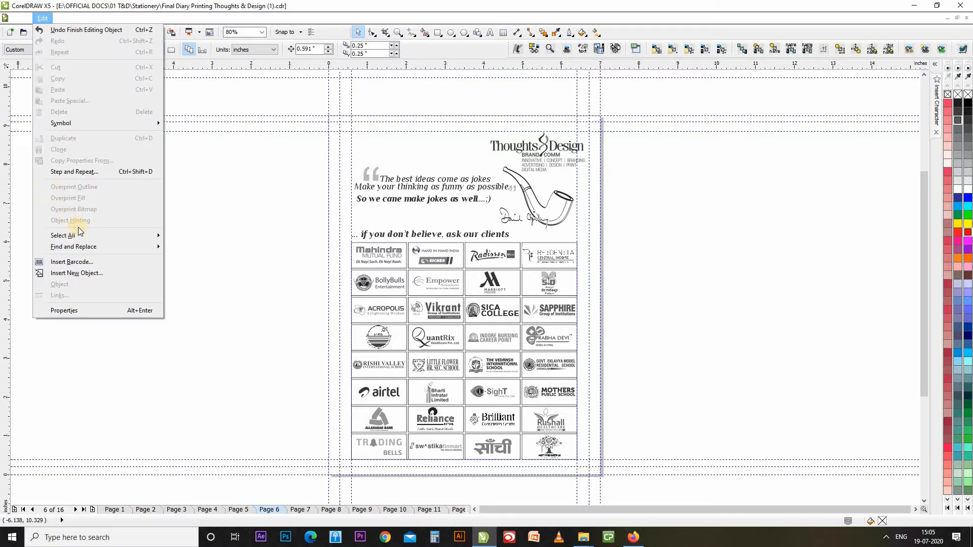
mouse_move(93, 250)
click(221, 258)
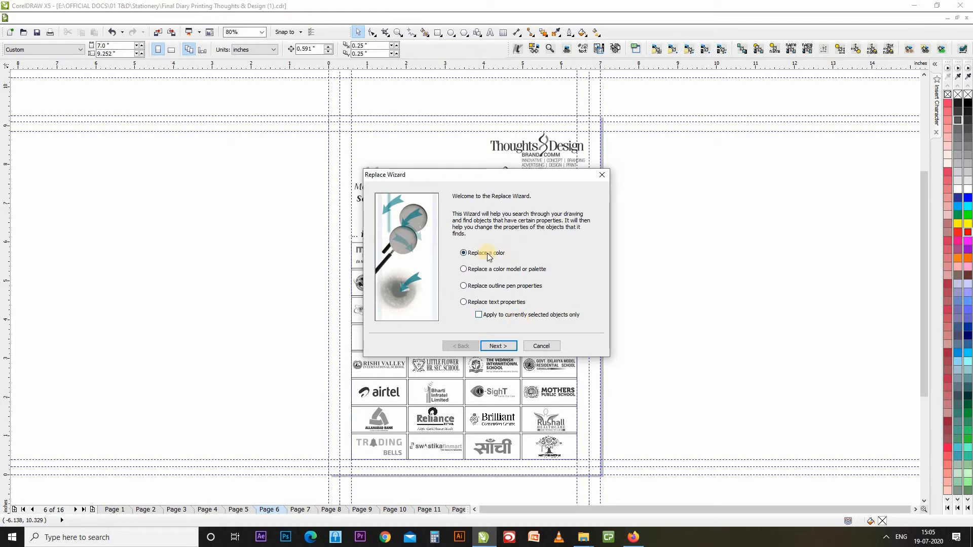
Replace black fills with orange, excluding fountain, two-colour pattern and monochrome bitmap fills, and start finding matches.
click(498, 345)
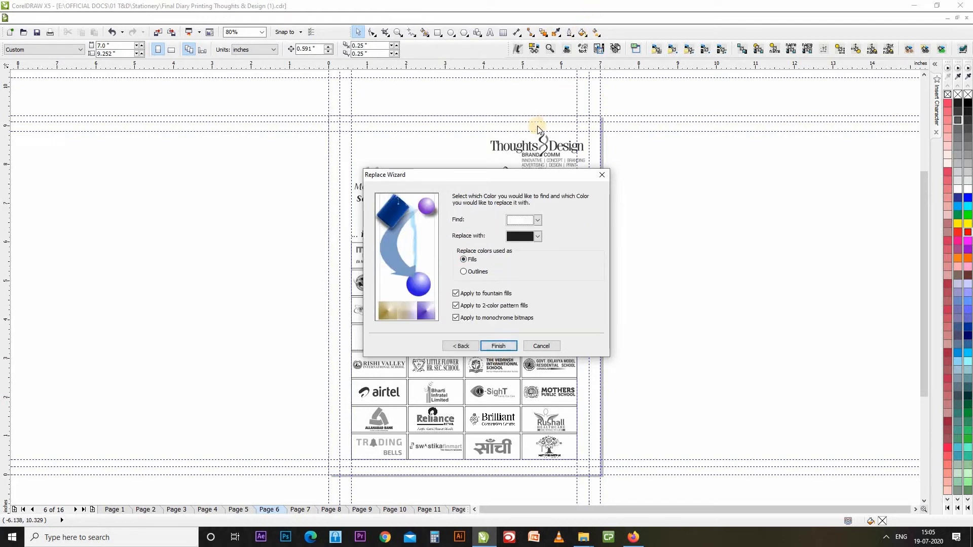
drag(546, 178, 241, 171)
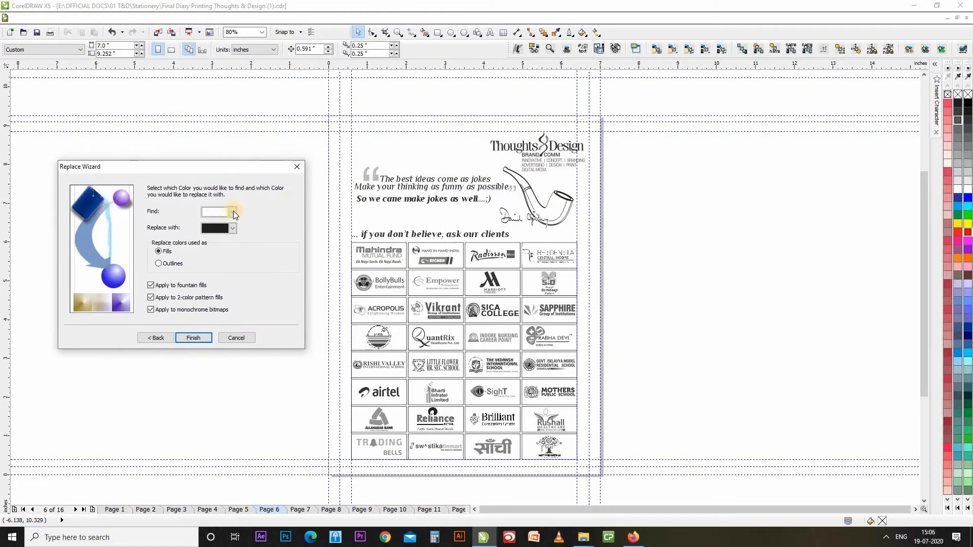
click(232, 228)
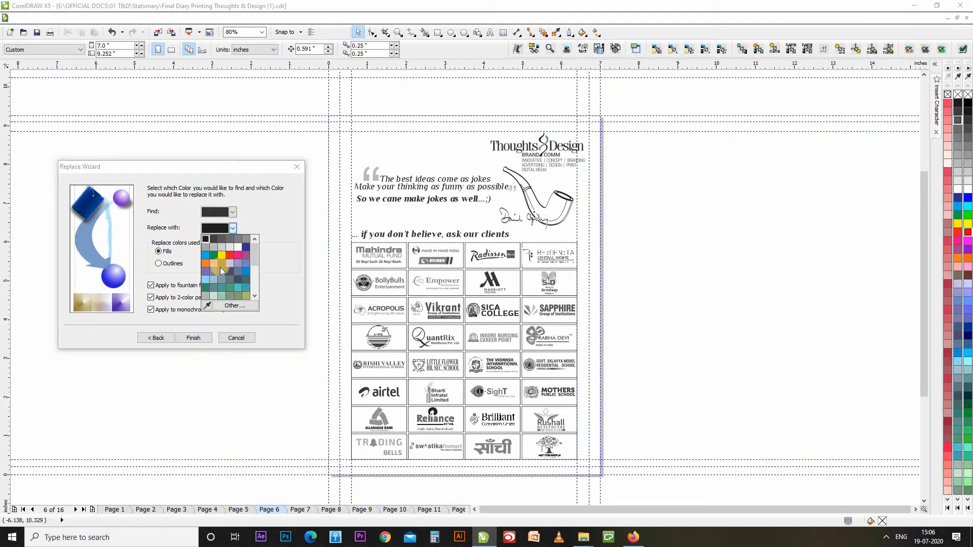
click(205, 263)
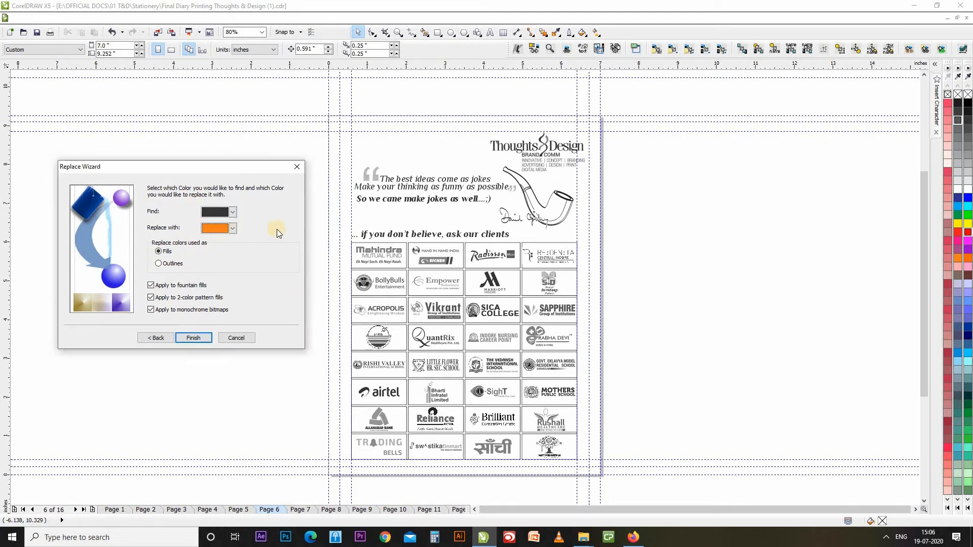
click(152, 286)
click(231, 213)
click(218, 229)
click(202, 245)
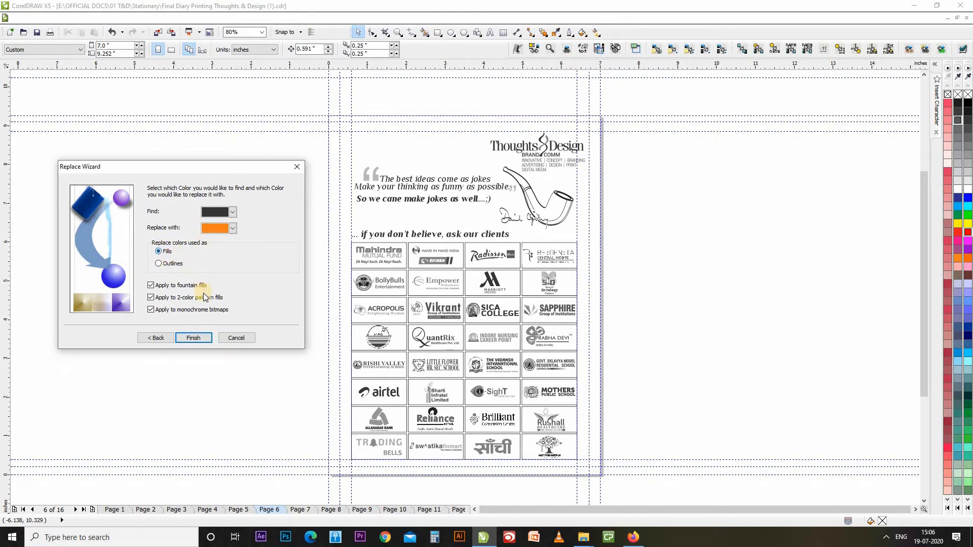
click(162, 286)
click(178, 299)
click(182, 310)
click(200, 339)
click(199, 338)
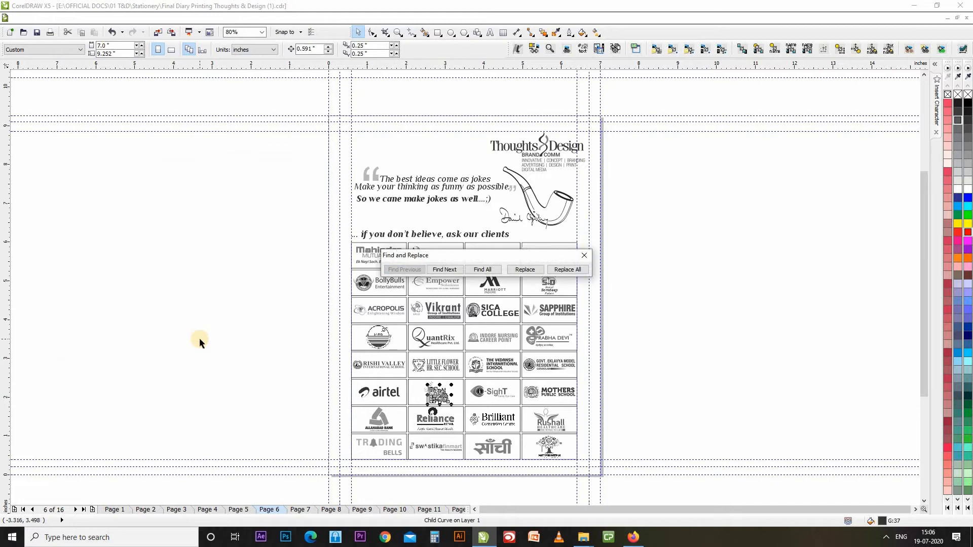
Recolour the first found objects orange, including the airtel, MOTHERS and GOVT EKLAVYA logos.
drag(504, 260, 313, 225)
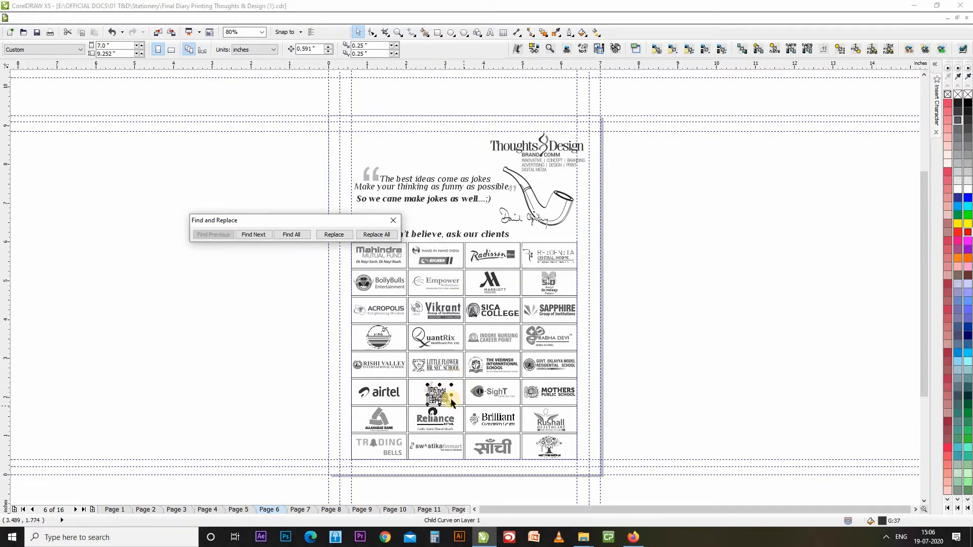
click(337, 233)
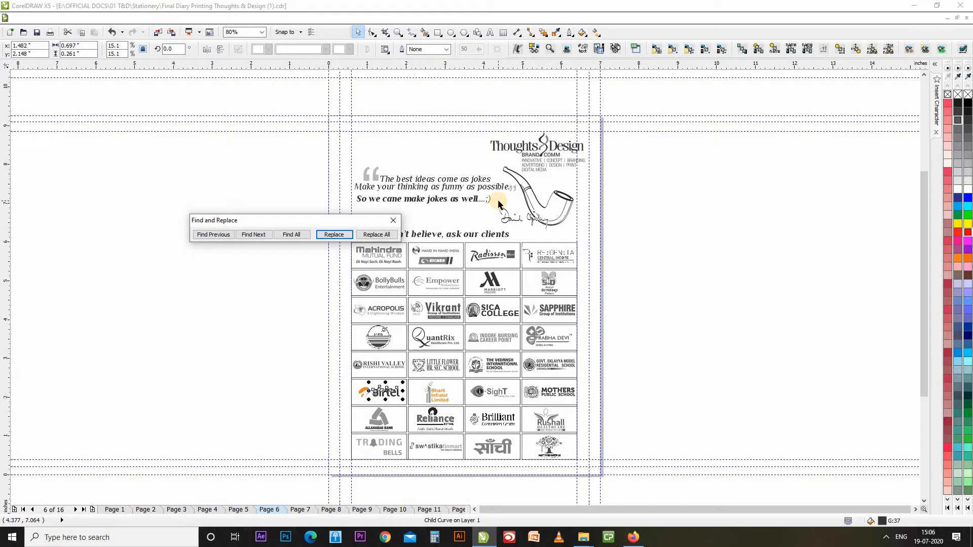
click(334, 234)
click(335, 235)
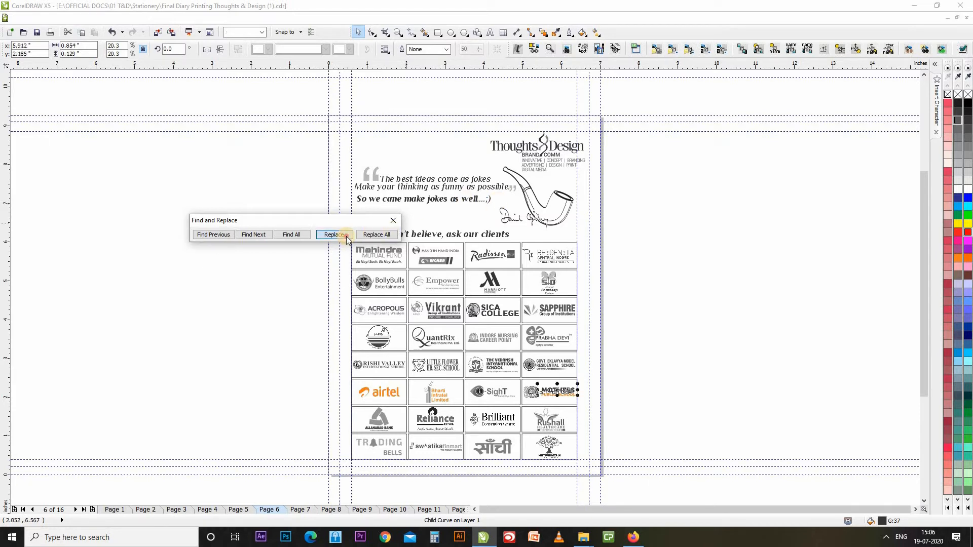
click(348, 236)
drag(367, 219, 227, 216)
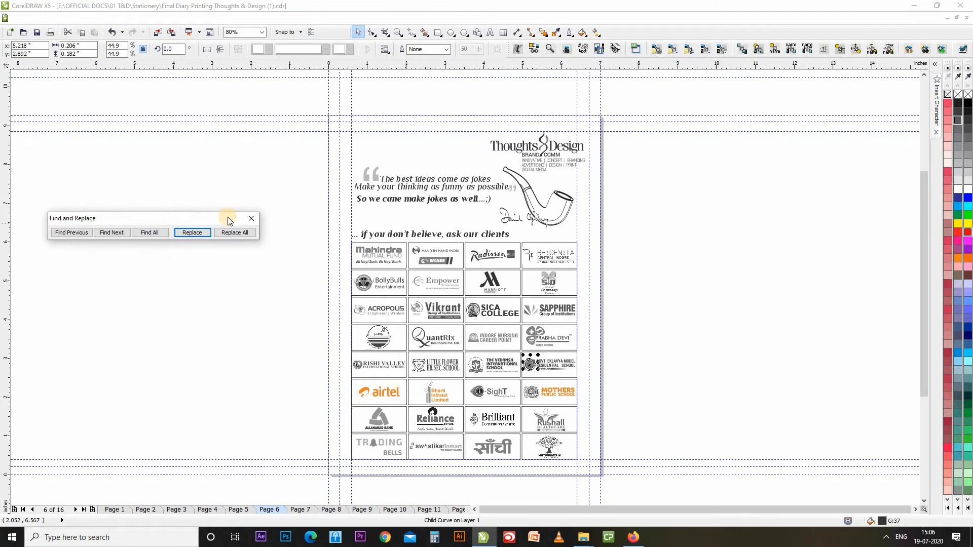
click(191, 232)
click(185, 233)
click(187, 233)
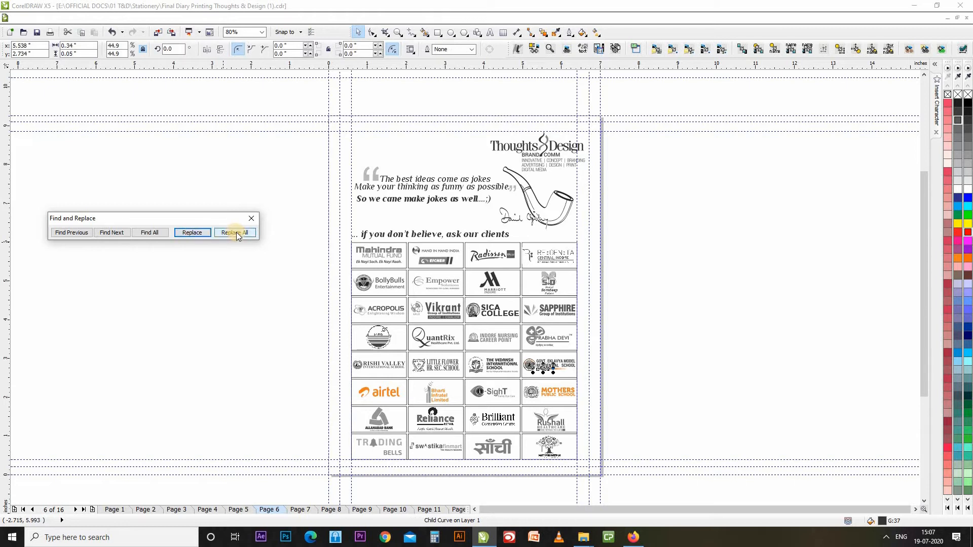
Recolour Radisson, swastika finmart and QuantRix orange, skipping Vedansh, then replace all remaining matches.
click(111, 231)
click(111, 231)
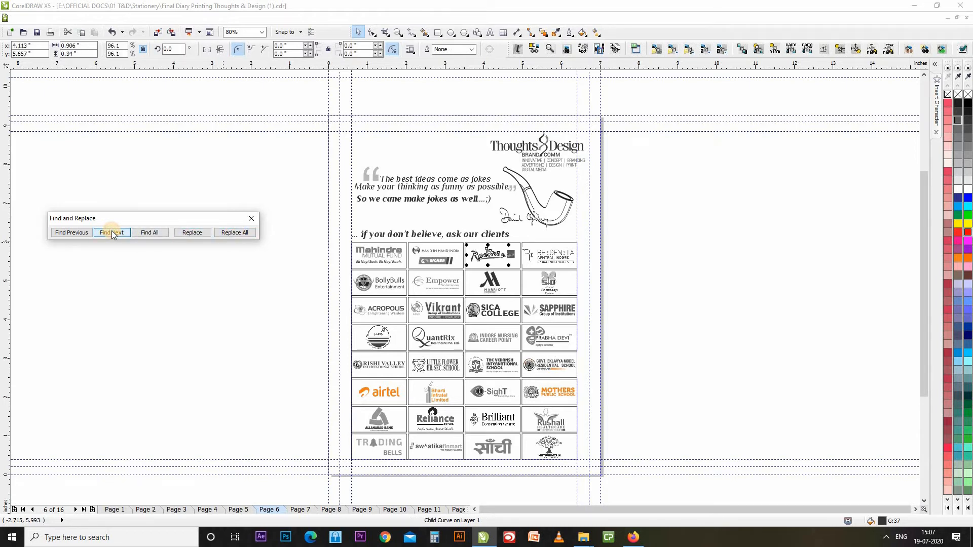
click(194, 233)
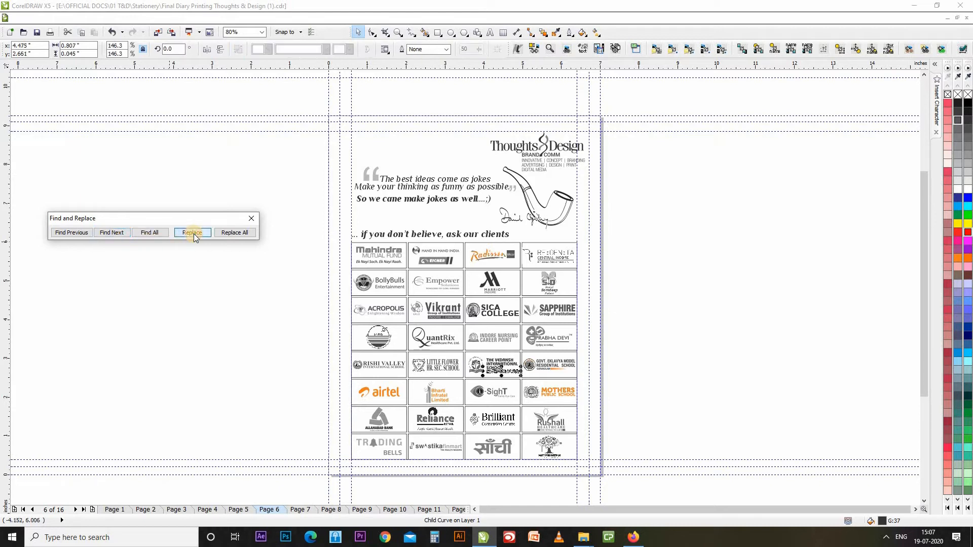
click(123, 232)
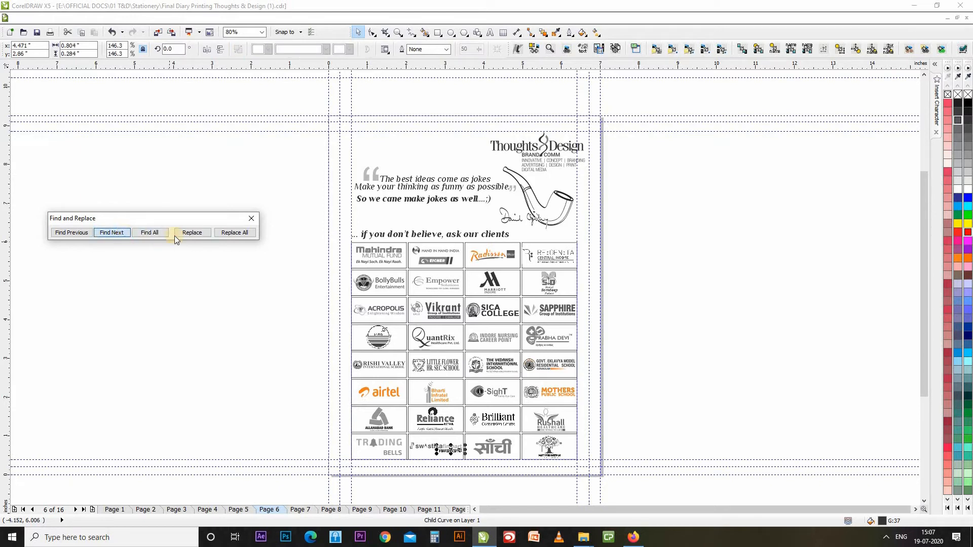
click(193, 234)
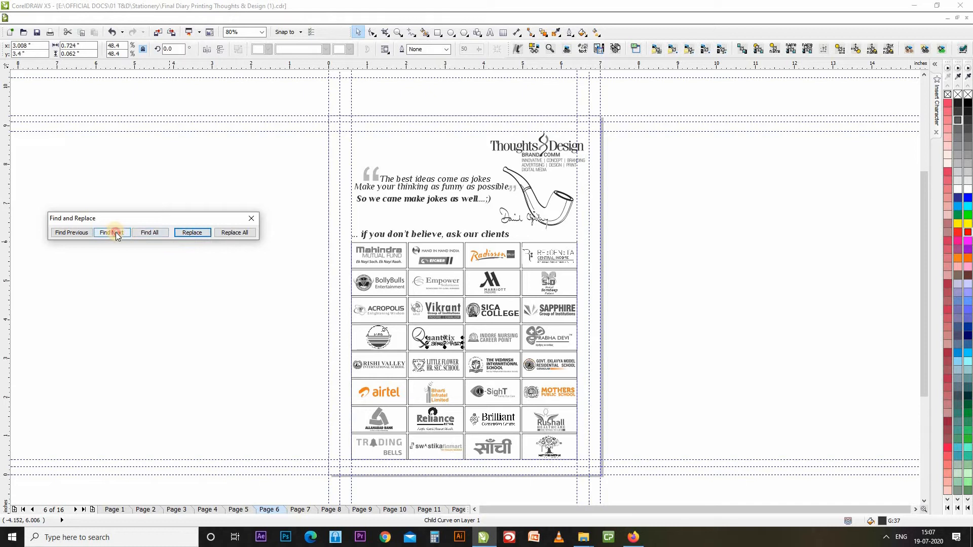
click(116, 232)
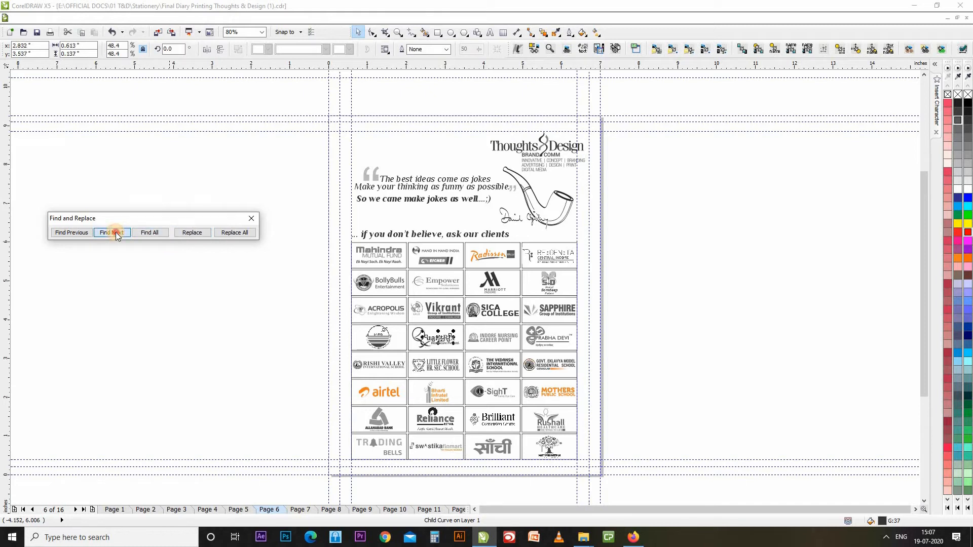
click(198, 233)
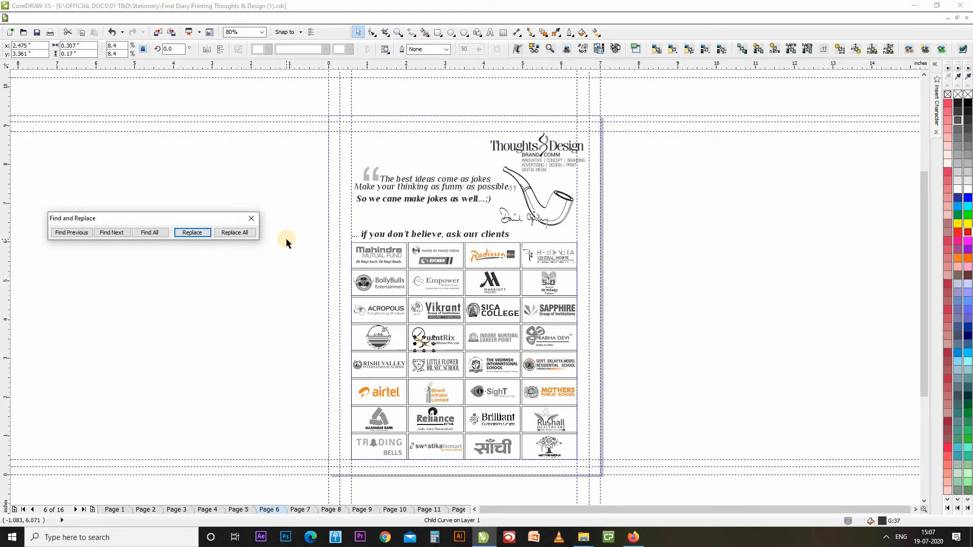
click(238, 233)
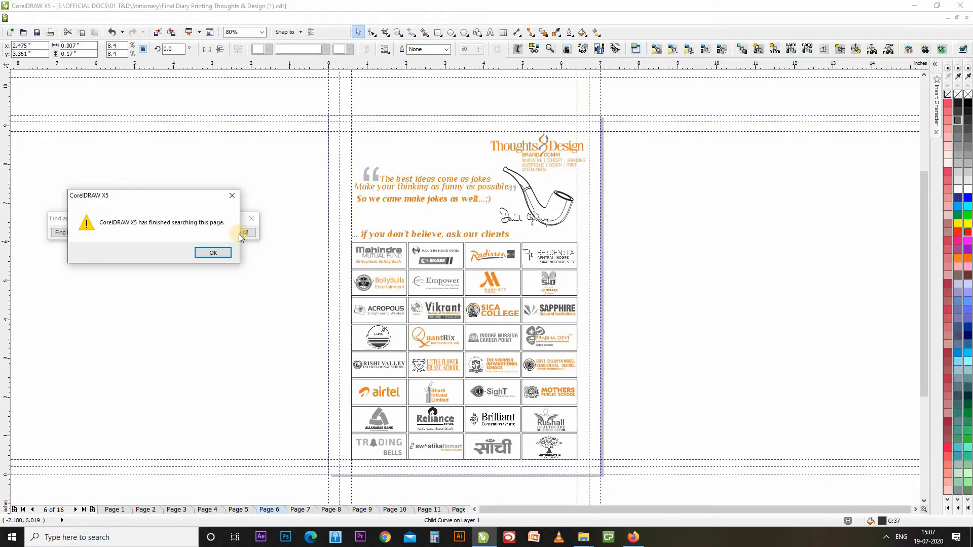
click(214, 253)
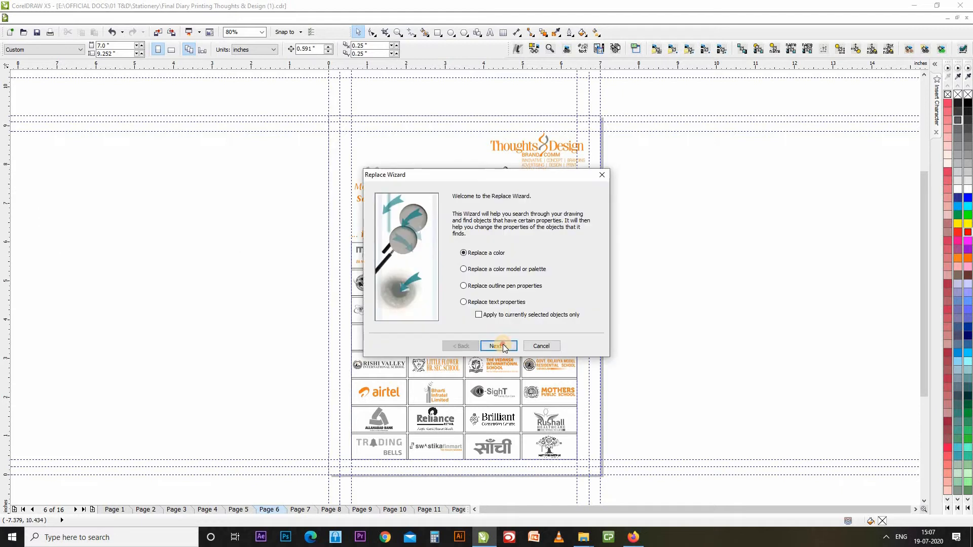
Set the wizard to replace black outlines, sampled from a logo, with orange and begin searching.
click(499, 346)
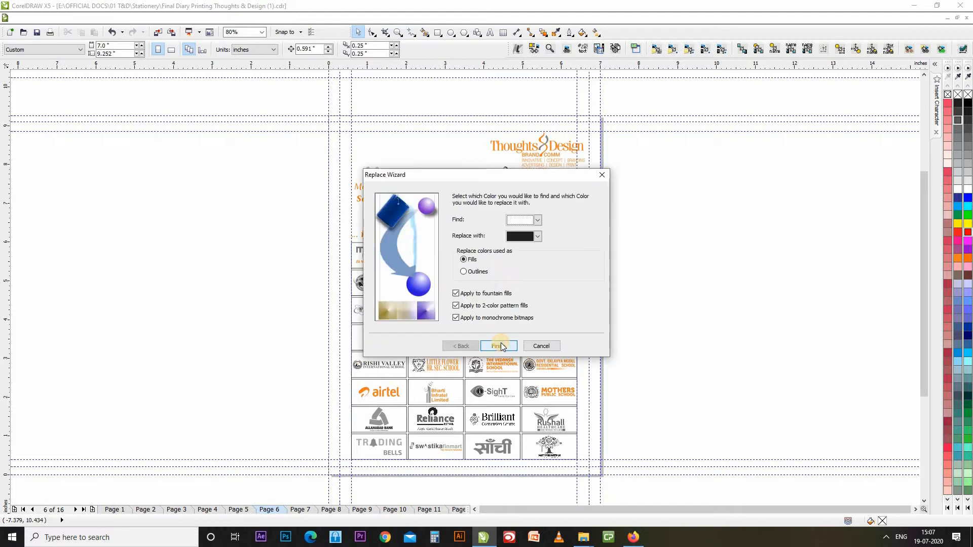
click(482, 272)
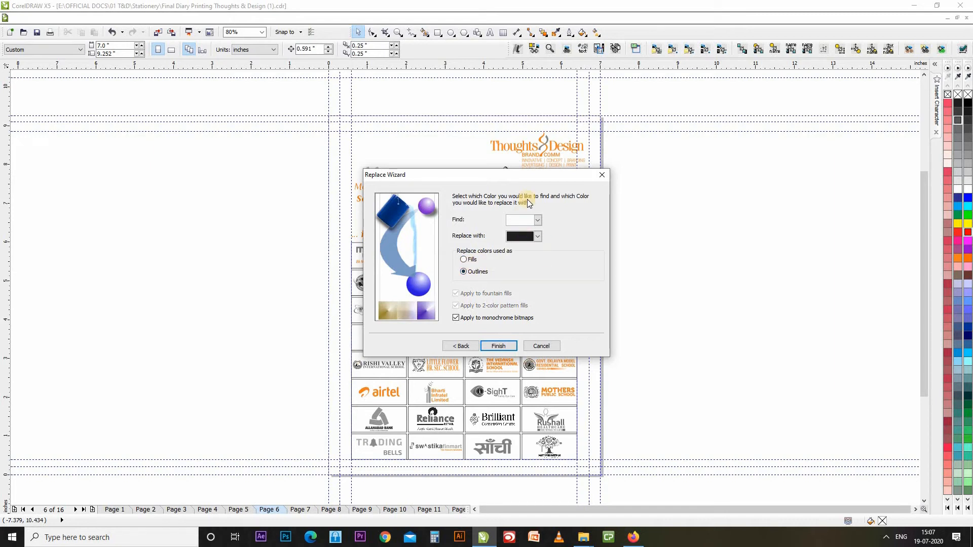
drag(534, 175, 750, 158)
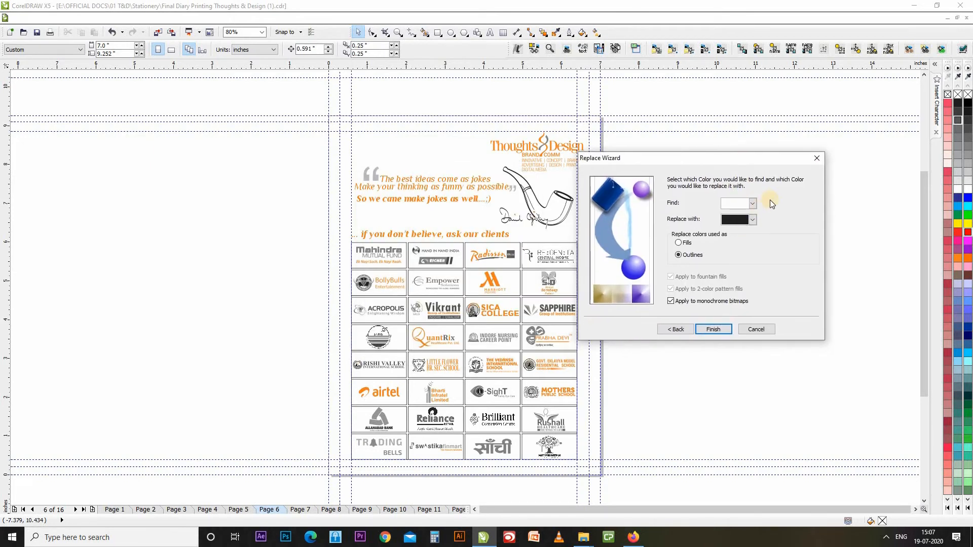
click(737, 202)
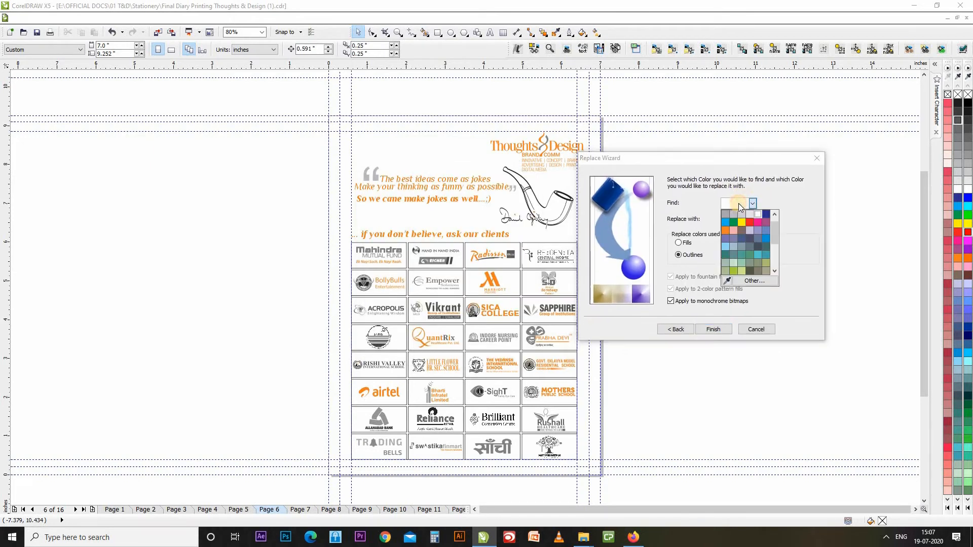
click(726, 280)
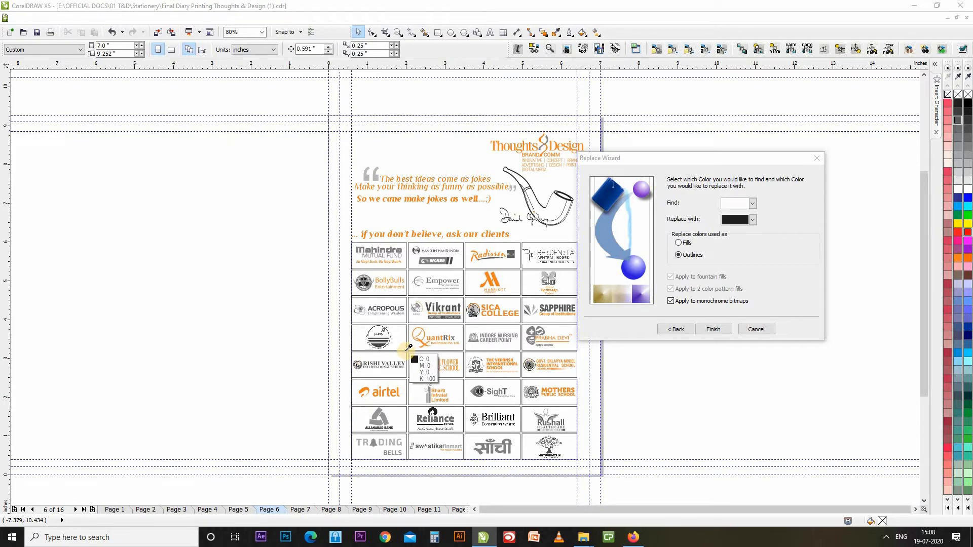
click(408, 349)
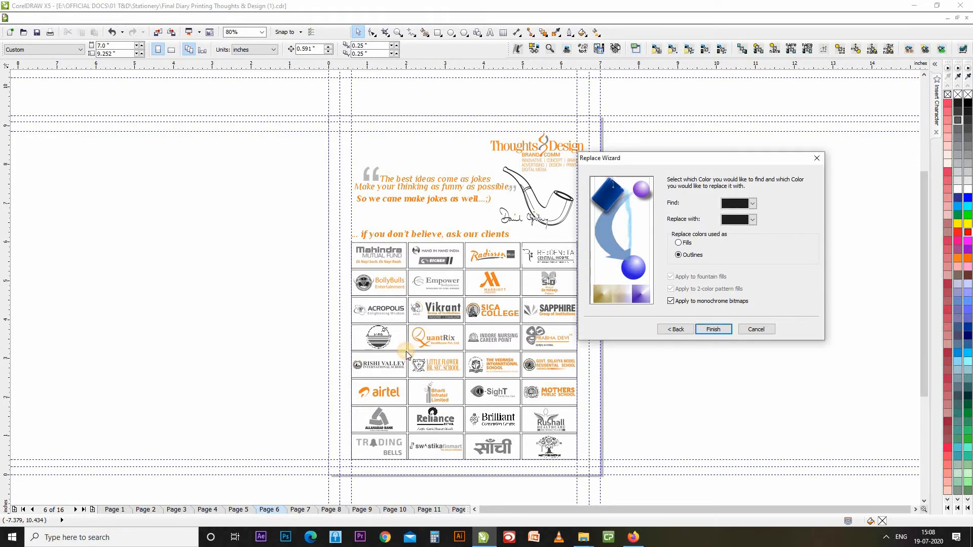
click(752, 220)
click(725, 255)
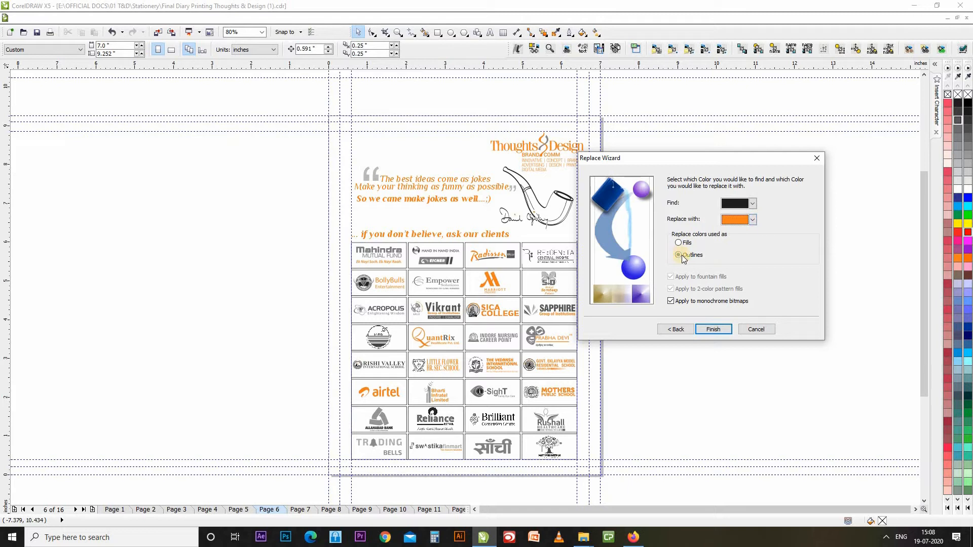
click(712, 328)
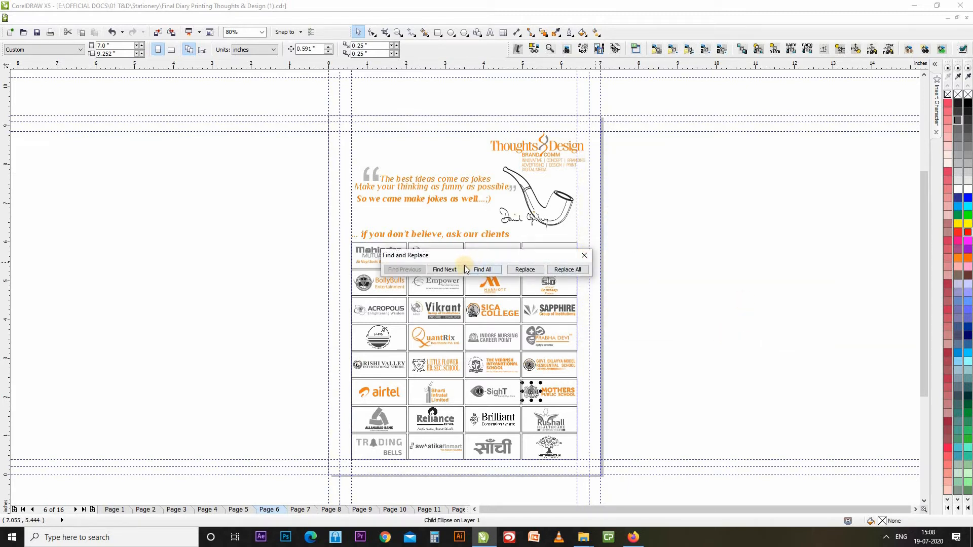
Turn the Mothers logo and Reliance frame outlines orange, skipping one match in between.
click(525, 270)
click(525, 270)
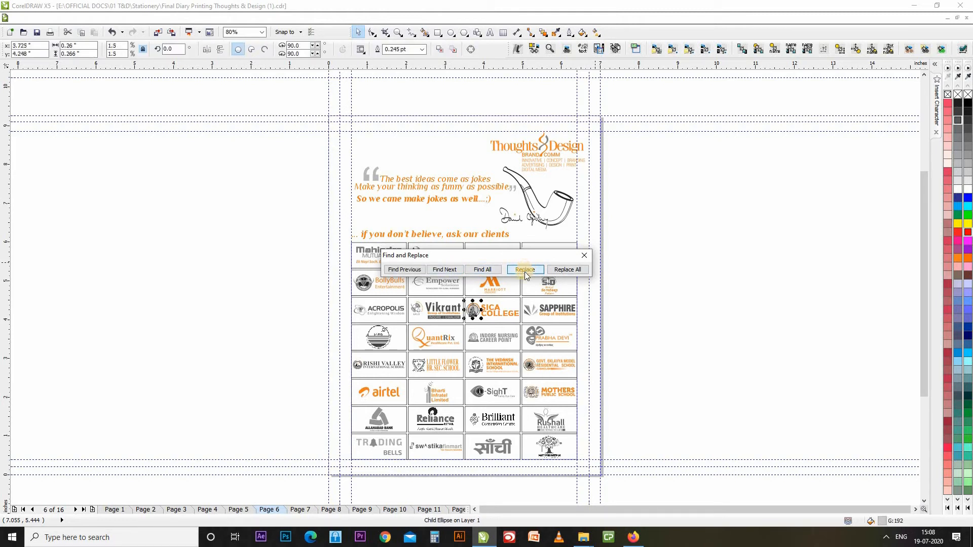
click(442, 270)
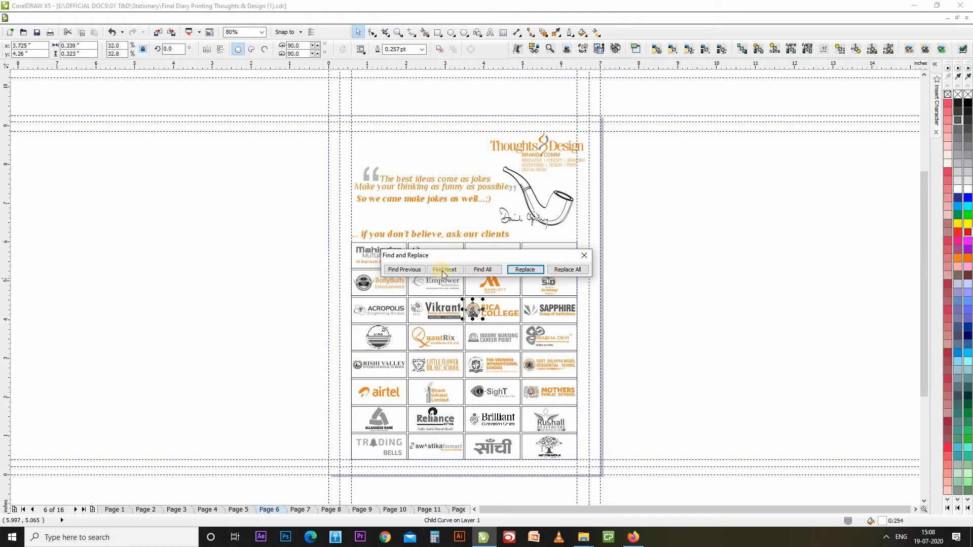
click(441, 271)
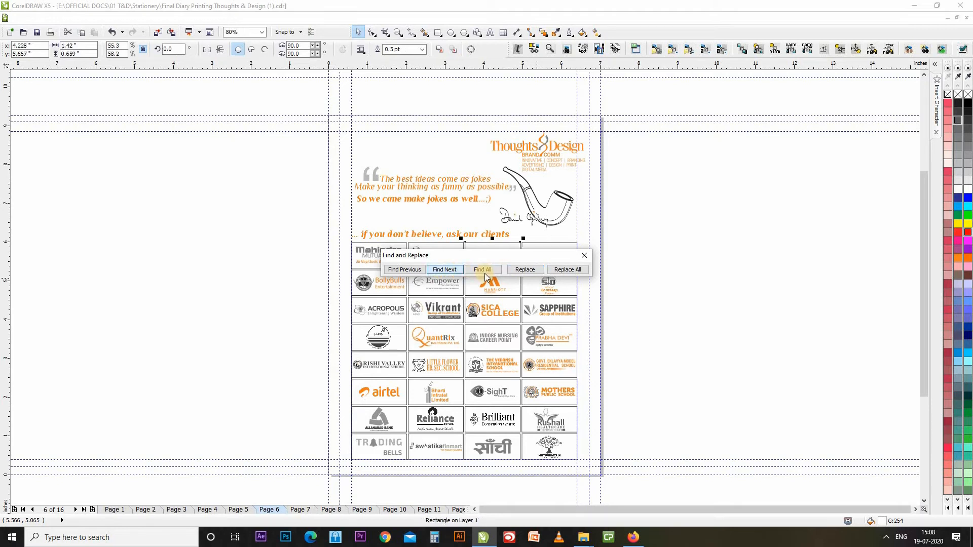
click(528, 271)
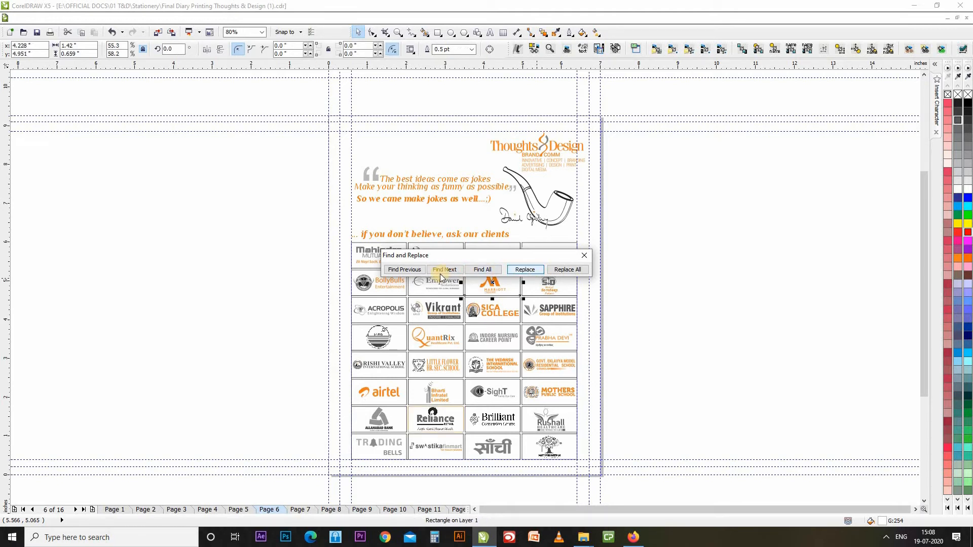
Replace all remaining black outlines on the logo page with orange.
click(565, 274)
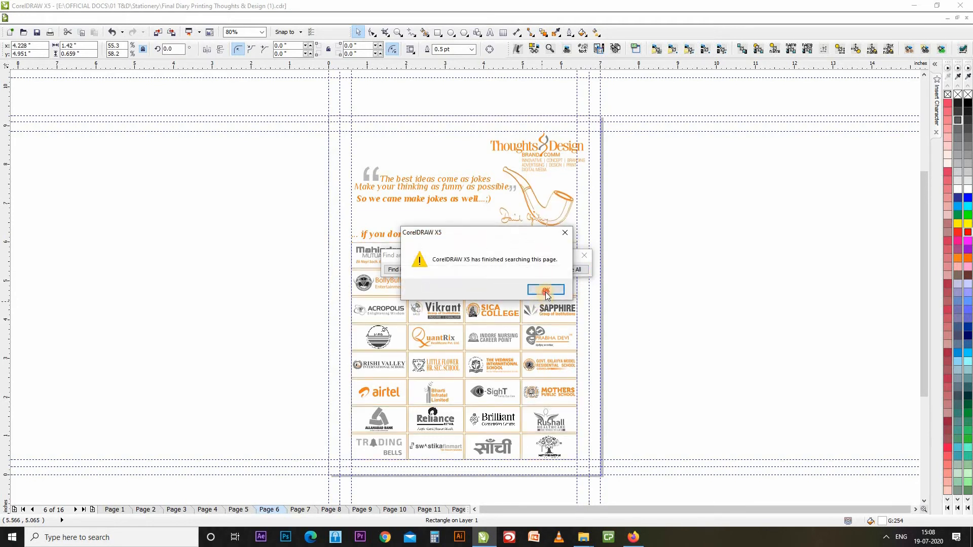
click(546, 291)
click(588, 255)
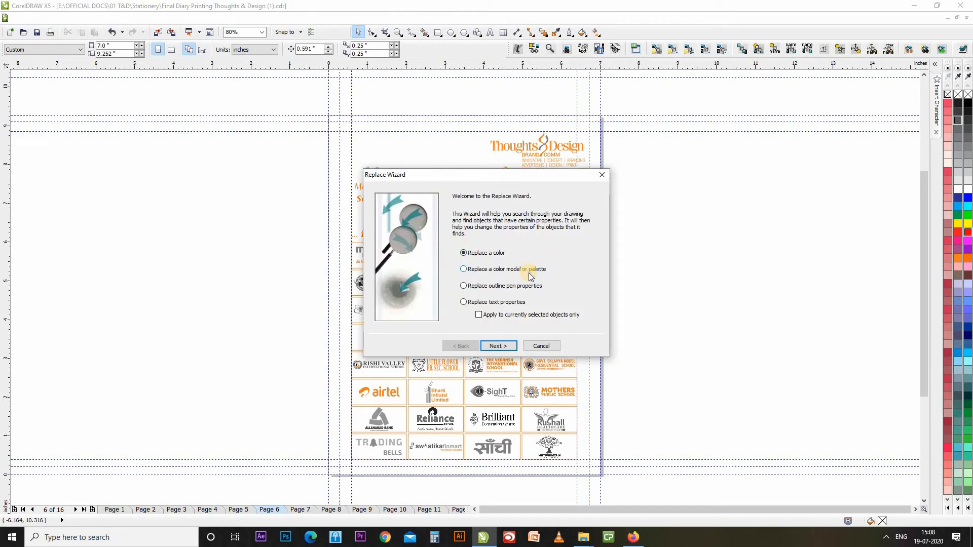
Choose Replace a color model or palette in the wizard and continue to its settings.
click(531, 276)
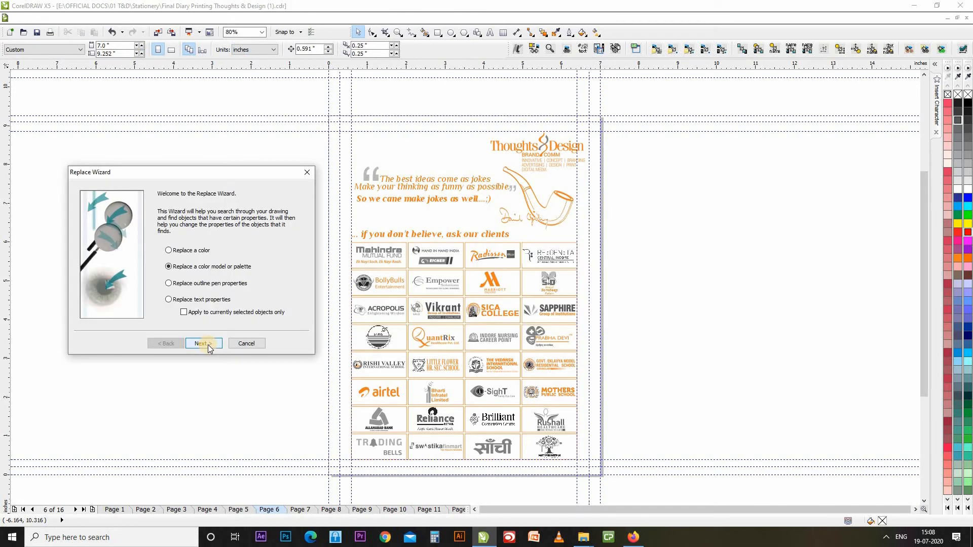
click(203, 343)
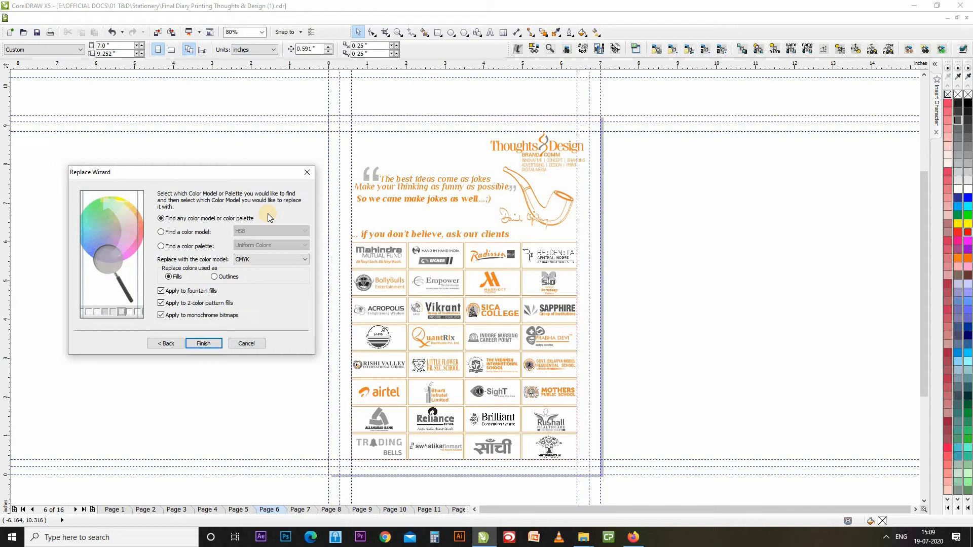
Set the wizard to find the CMYK colour model and replace it with Grayscale.
click(207, 234)
click(275, 231)
click(276, 232)
click(275, 232)
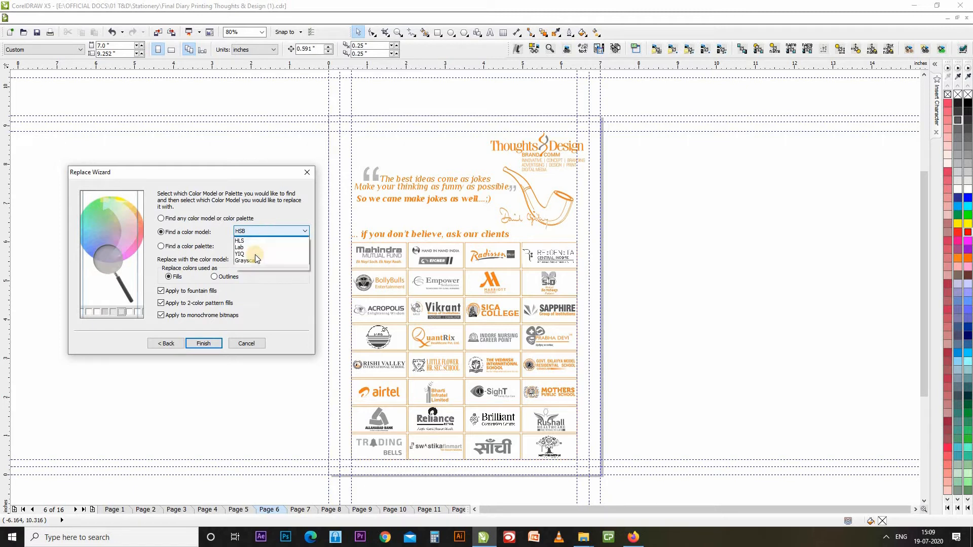
click(259, 245)
click(161, 247)
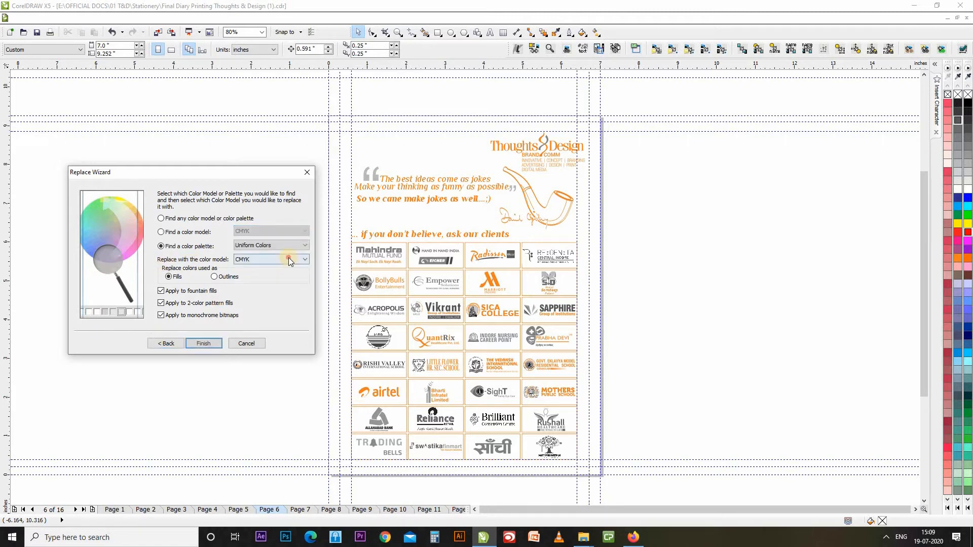
click(288, 258)
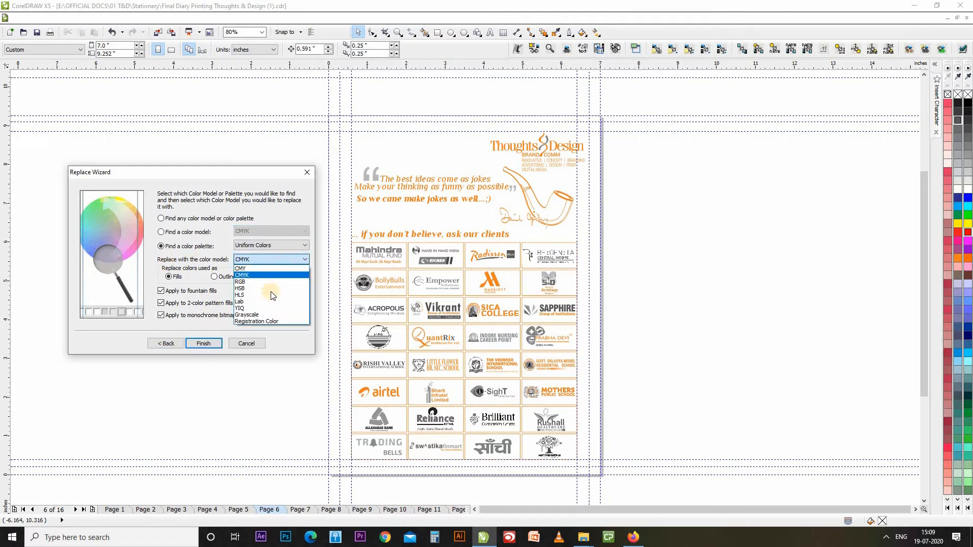
click(262, 315)
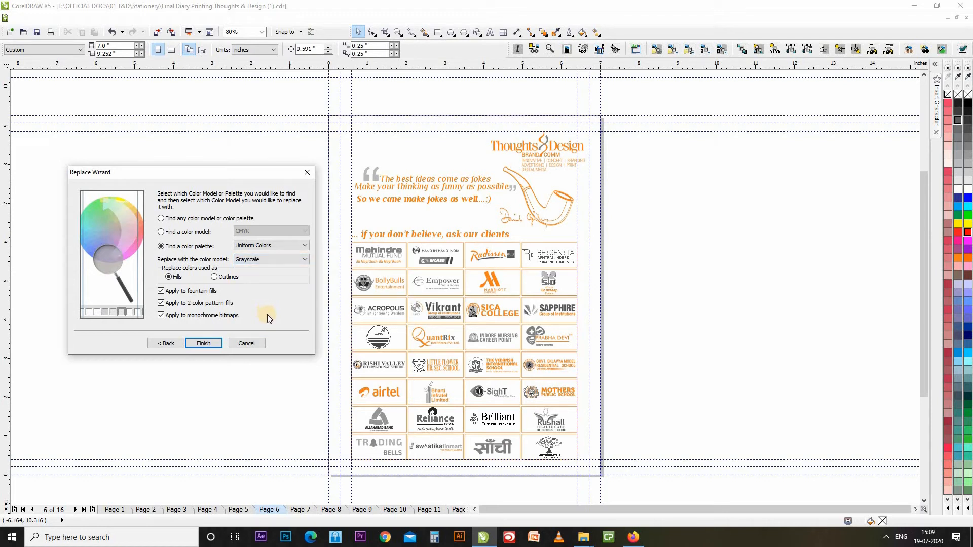
Reconfirm CMYK to find and Grayscale as replacement, keeping the change limited to fills.
click(196, 233)
click(281, 229)
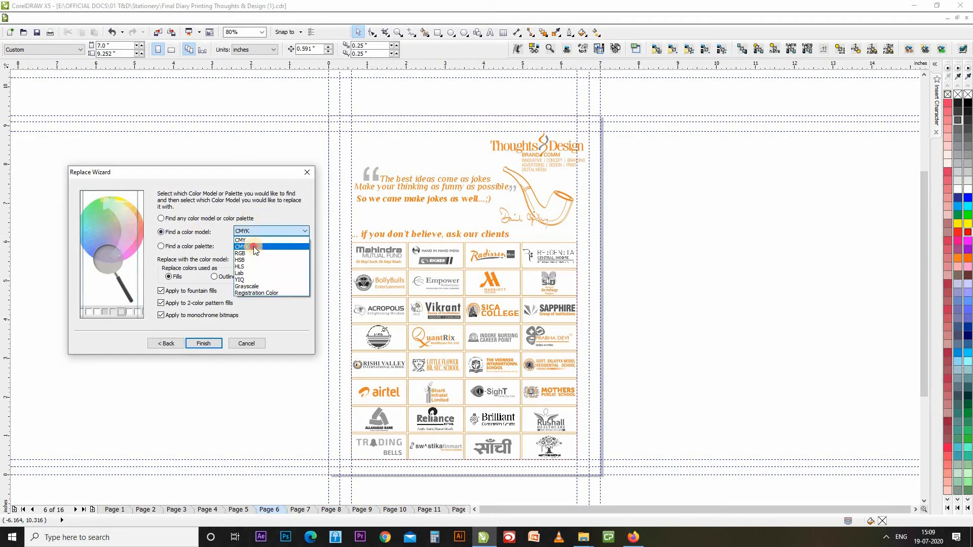
click(253, 246)
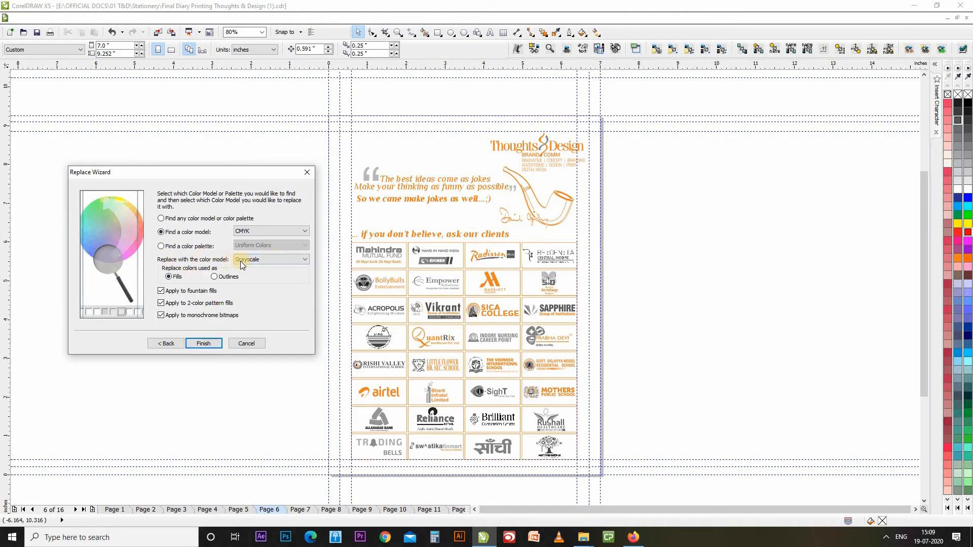
click(272, 260)
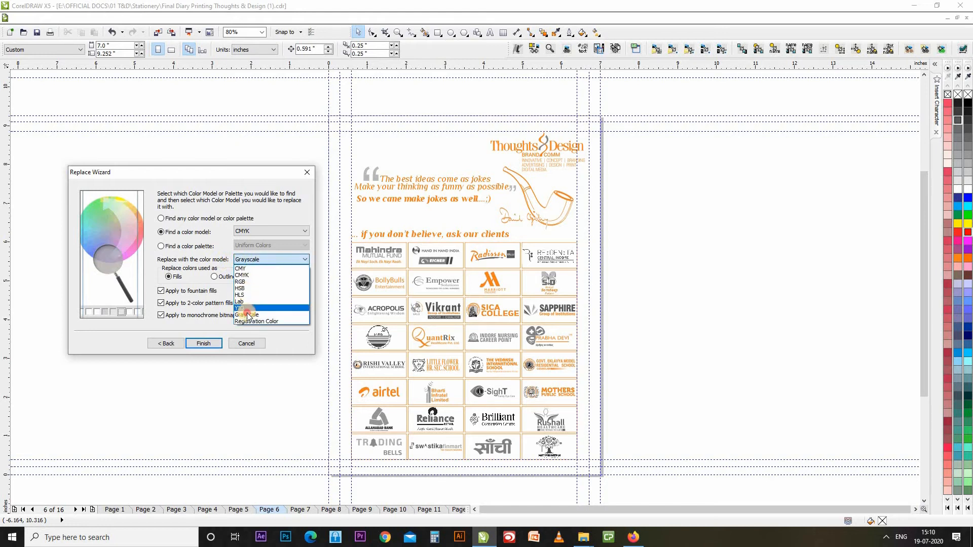
click(248, 314)
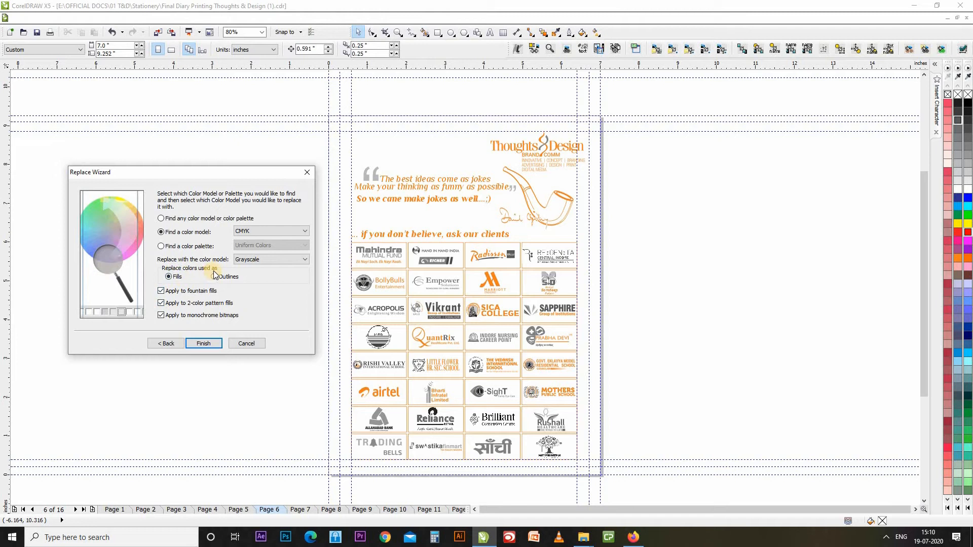
click(176, 280)
Replace all CMYK fills with grayscale, then select the still-orange pipe drawing.
click(211, 341)
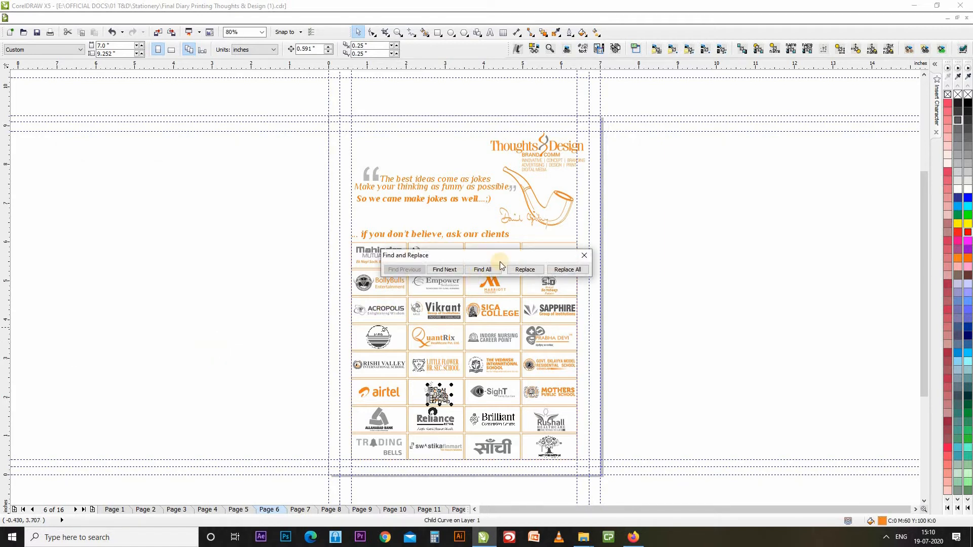
drag(499, 261, 241, 153)
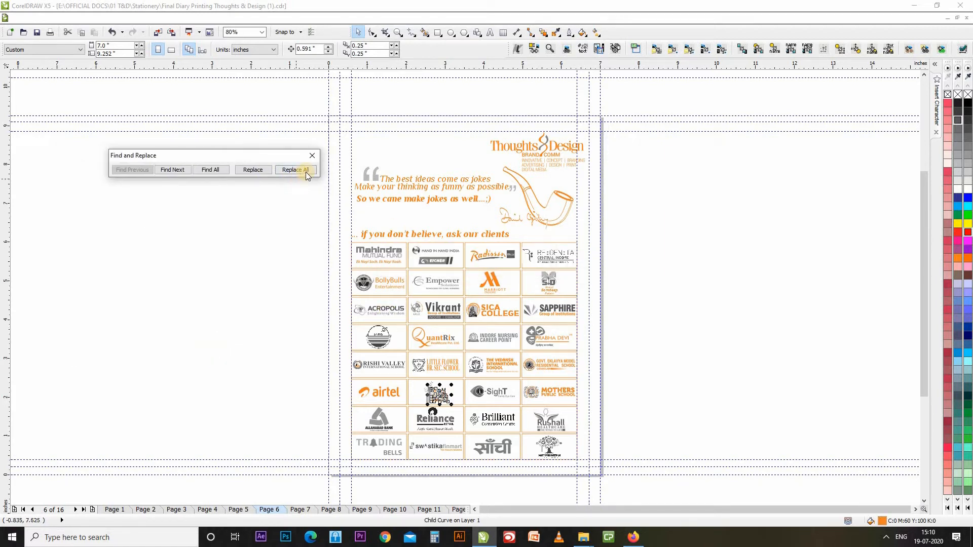
click(308, 170)
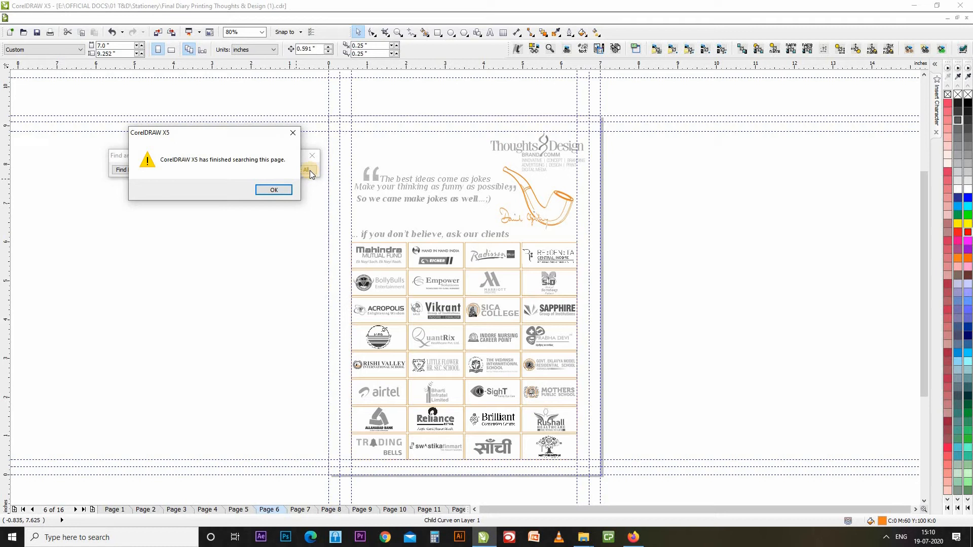
click(270, 189)
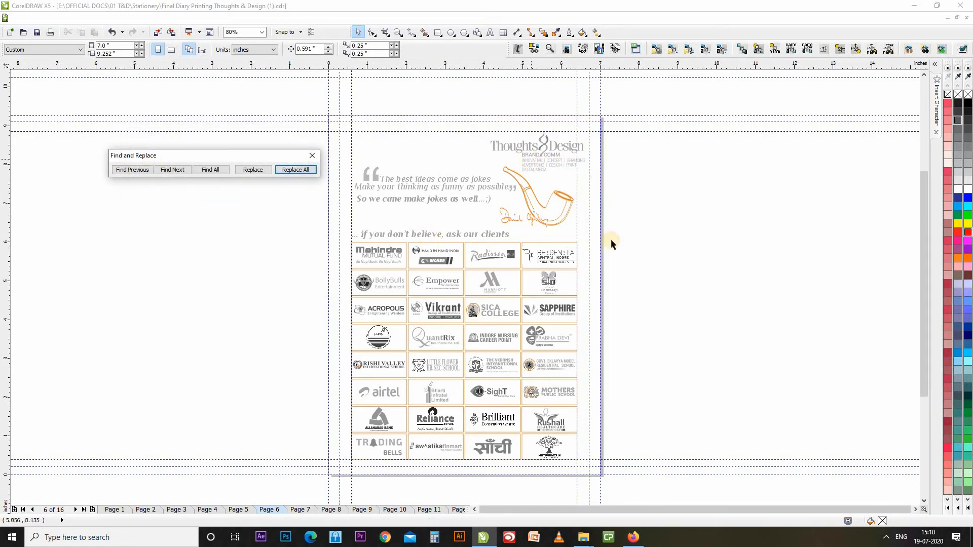
click(567, 199)
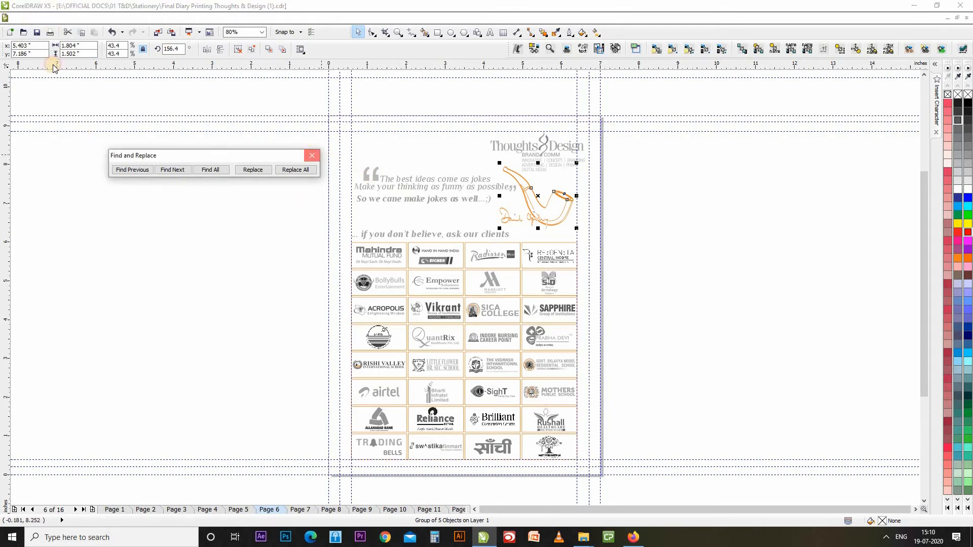
Start a new Replace Objects wizard set to replace a colour model or palette.
click(311, 157)
click(43, 17)
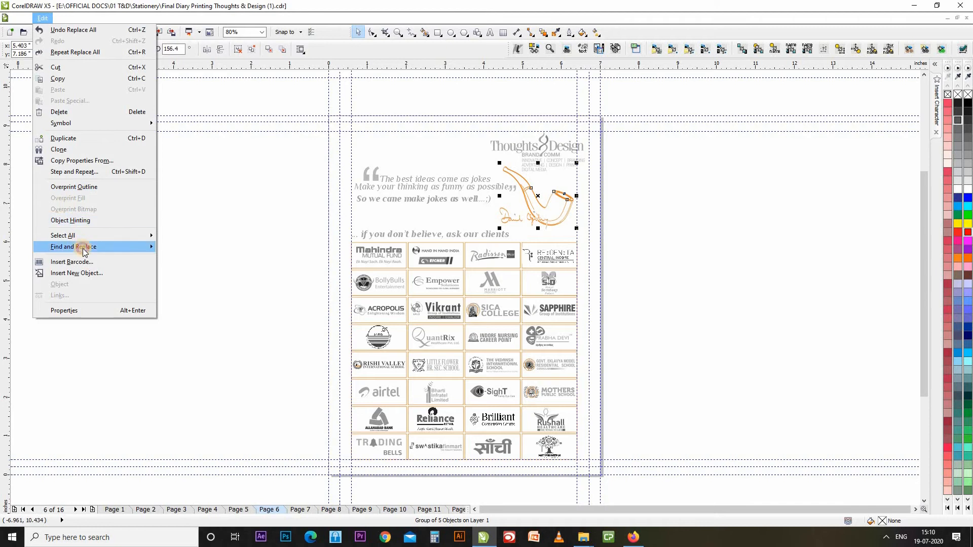
mouse_move(82, 248)
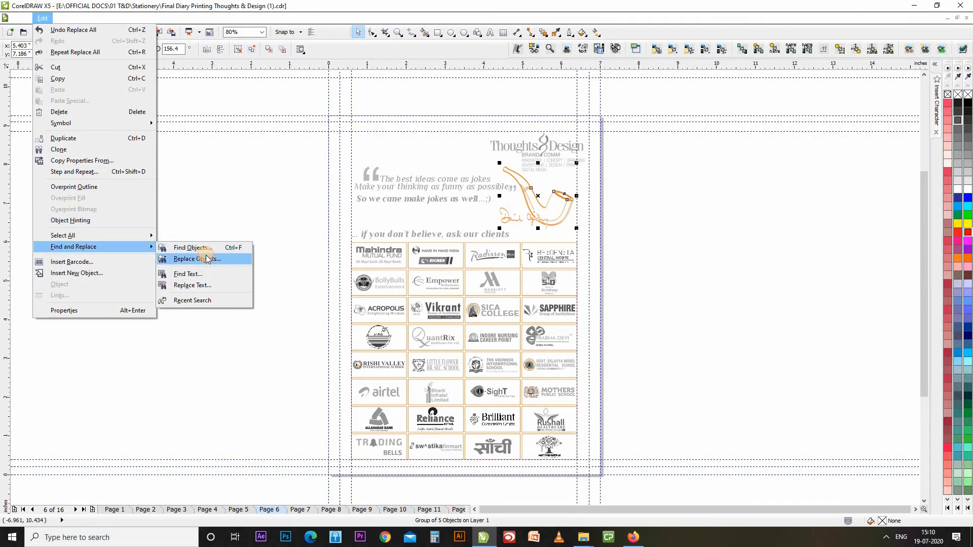
click(207, 258)
click(464, 269)
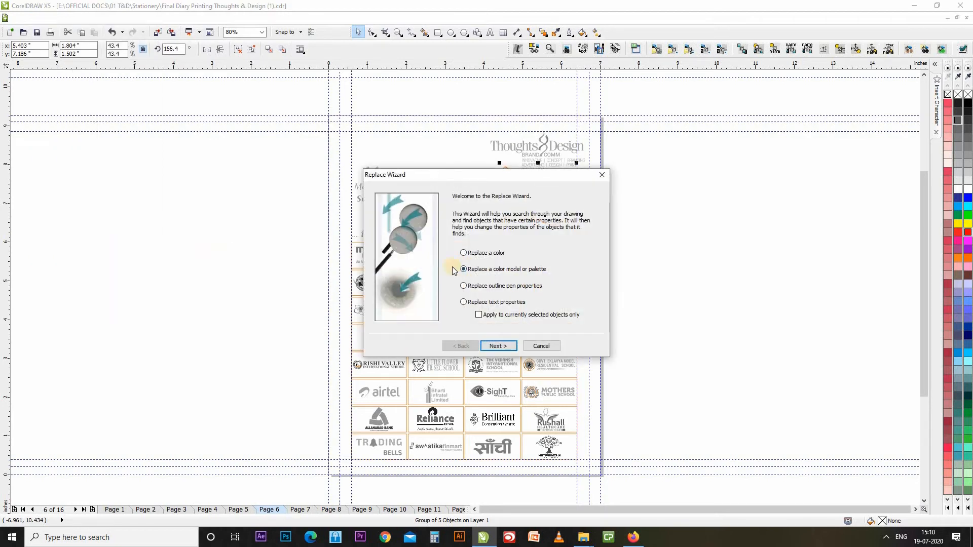
click(499, 346)
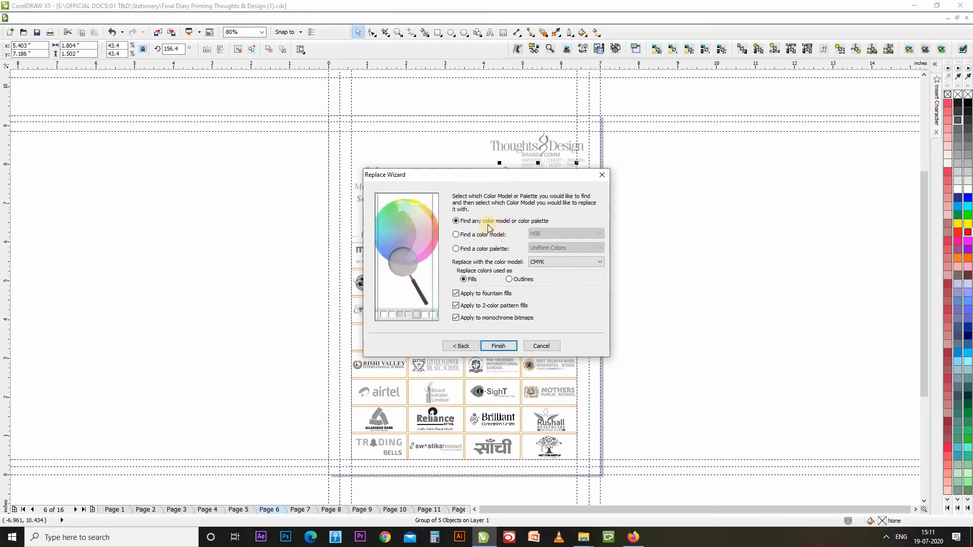
Find CMYK and replace it with Grayscale, applied to outlines.
click(483, 234)
click(566, 233)
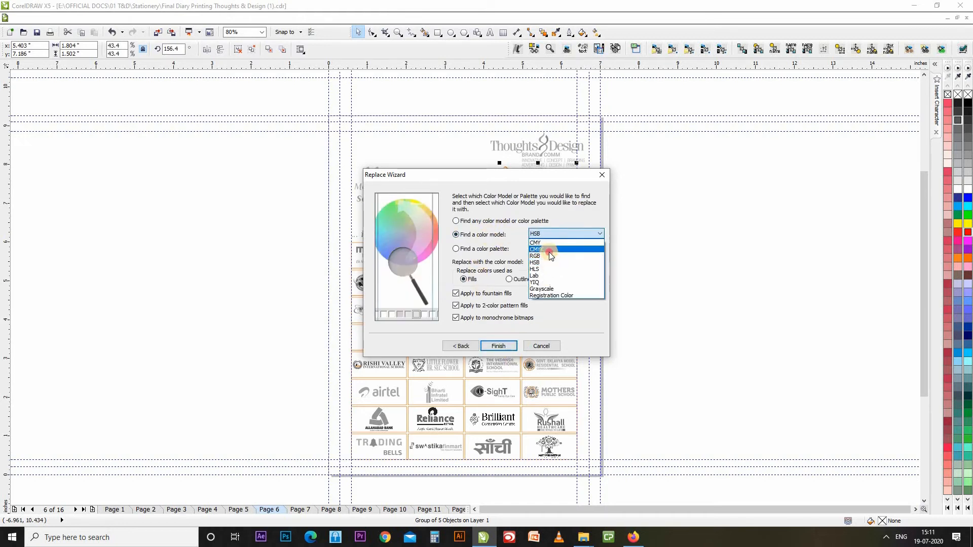
click(549, 244)
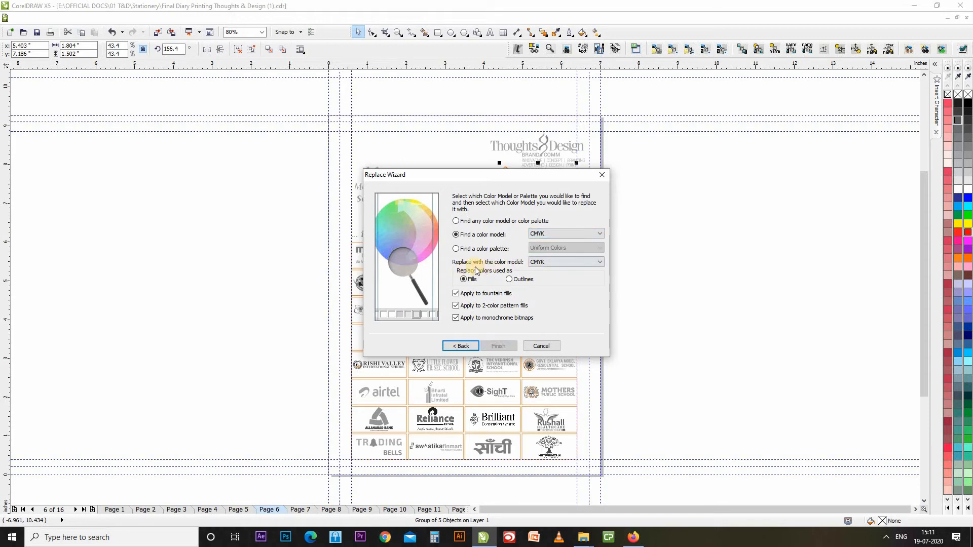
click(548, 262)
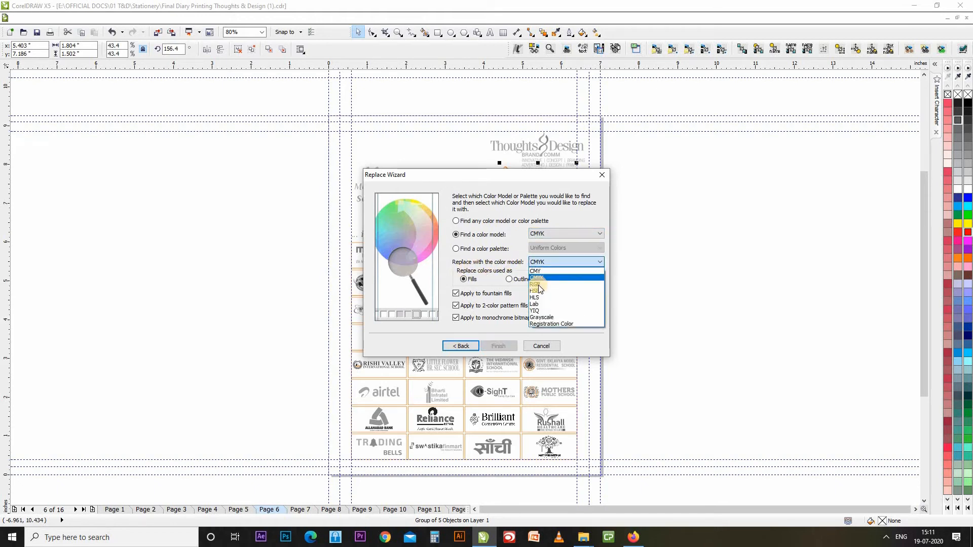
click(540, 317)
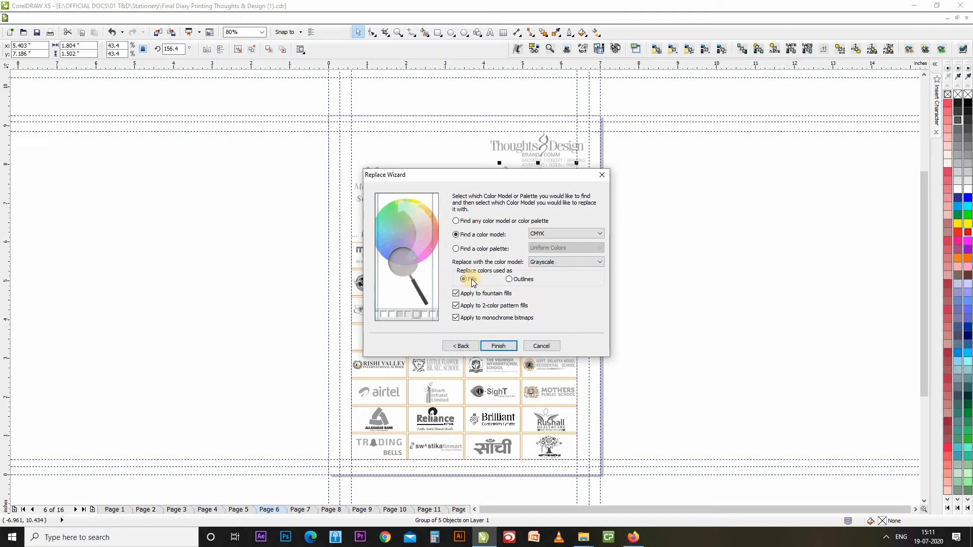
click(518, 280)
drag(534, 179, 313, 150)
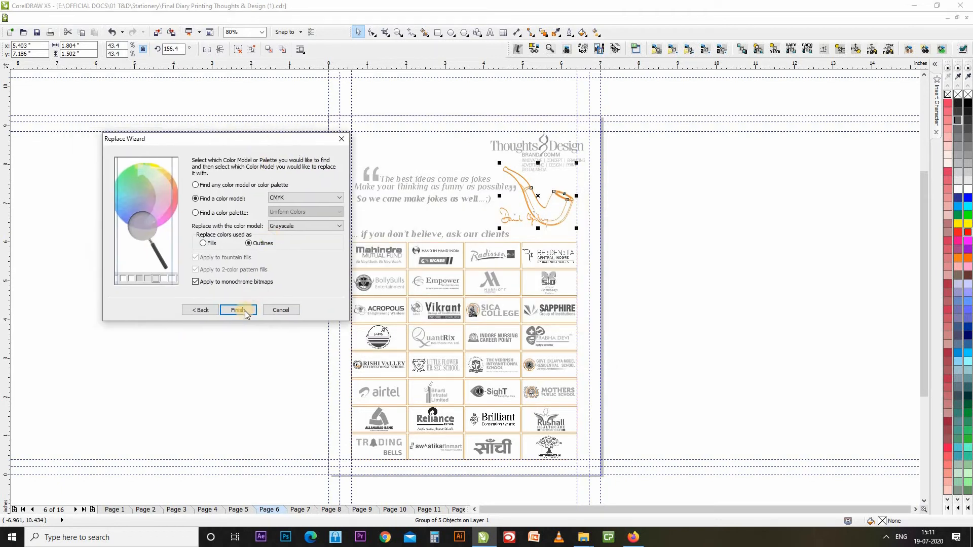
click(243, 308)
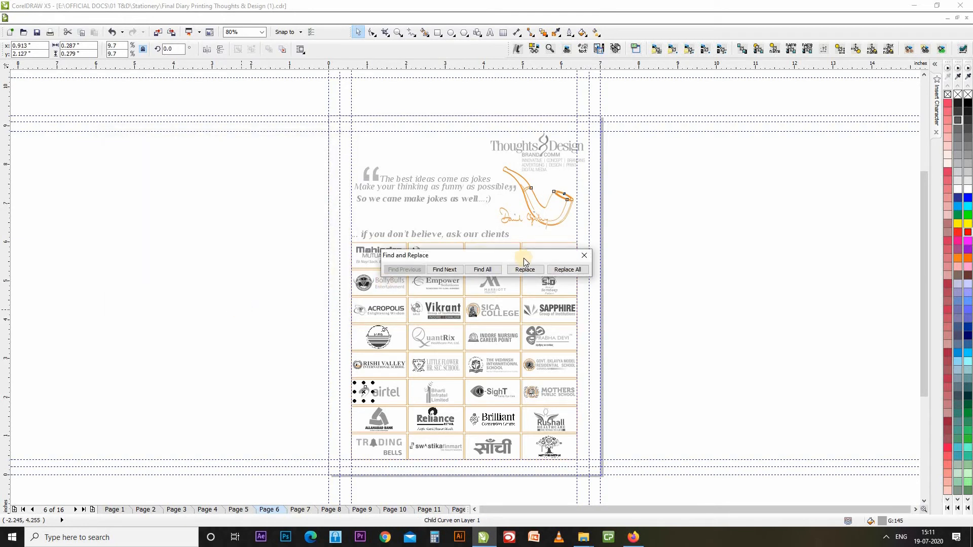
Replace all CMYK outlines with Grayscale, turning the pipe grey, and cancel the reopened wizard.
drag(524, 258, 252, 181)
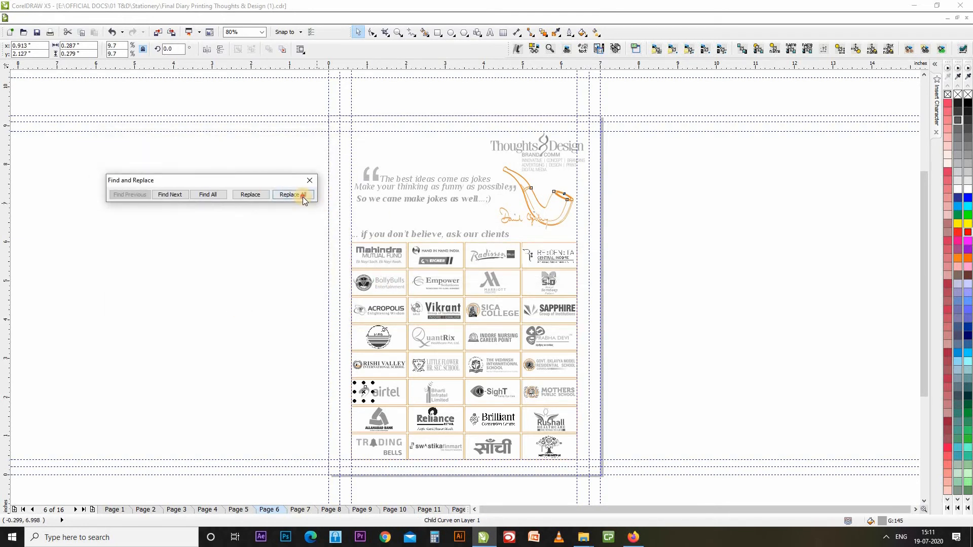
click(303, 196)
click(304, 198)
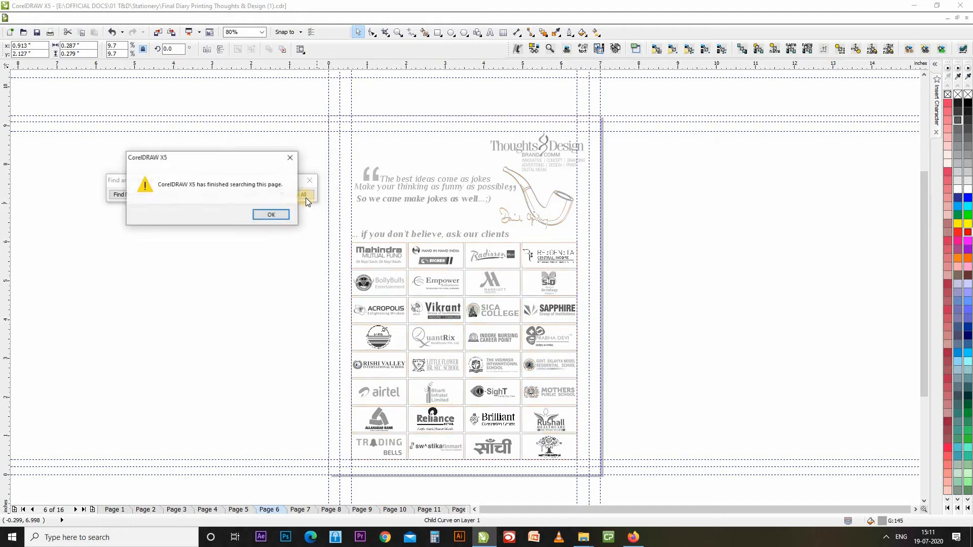
click(270, 211)
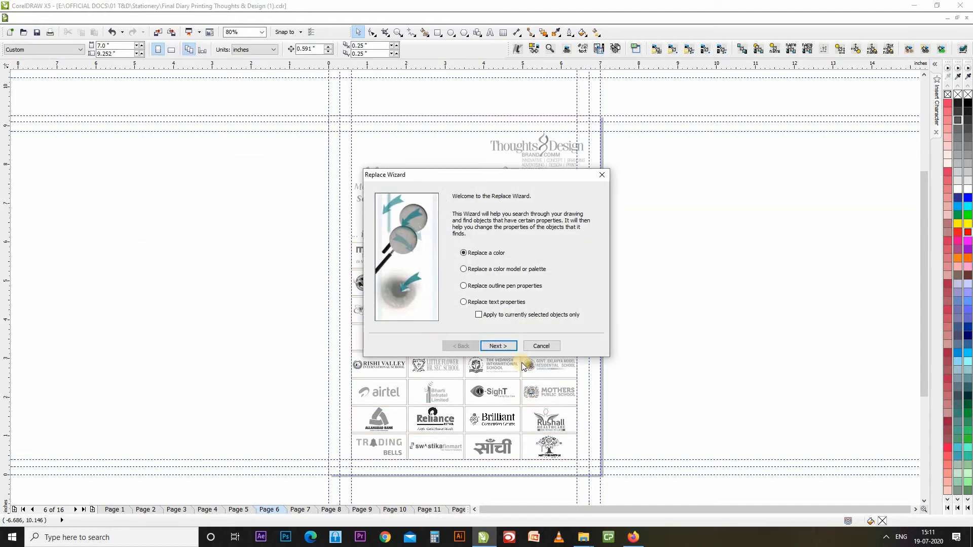
click(553, 345)
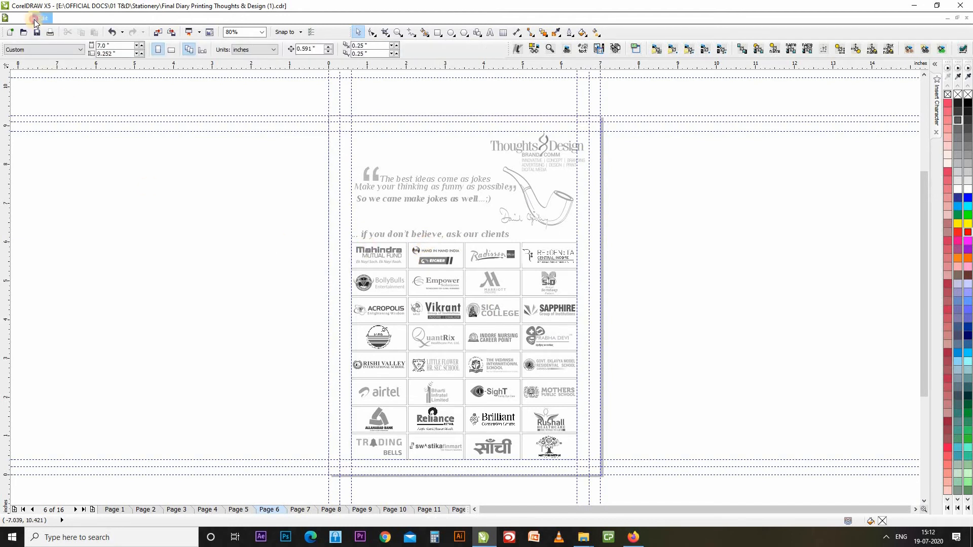
Start a new Replace Objects wizard for outline pen properties.
click(42, 18)
mouse_move(91, 247)
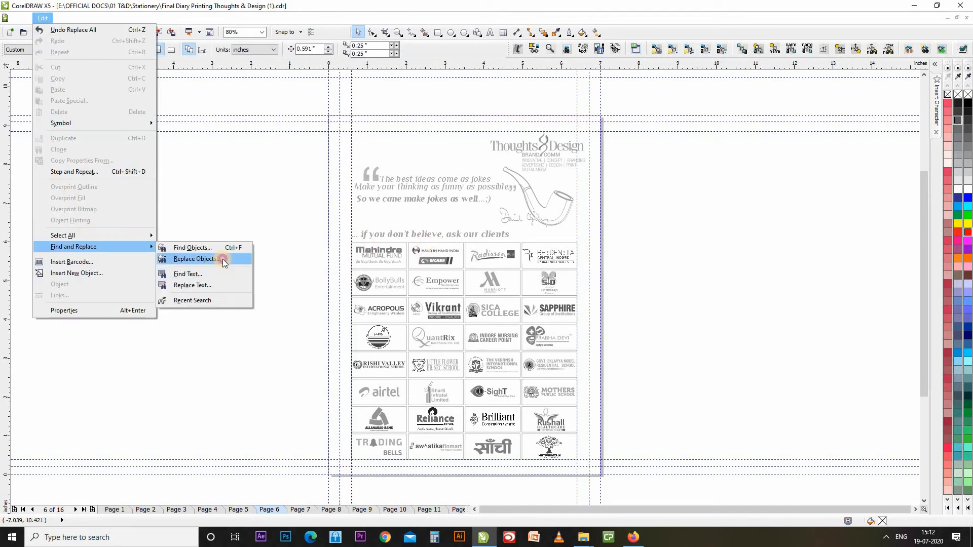
click(223, 259)
click(464, 285)
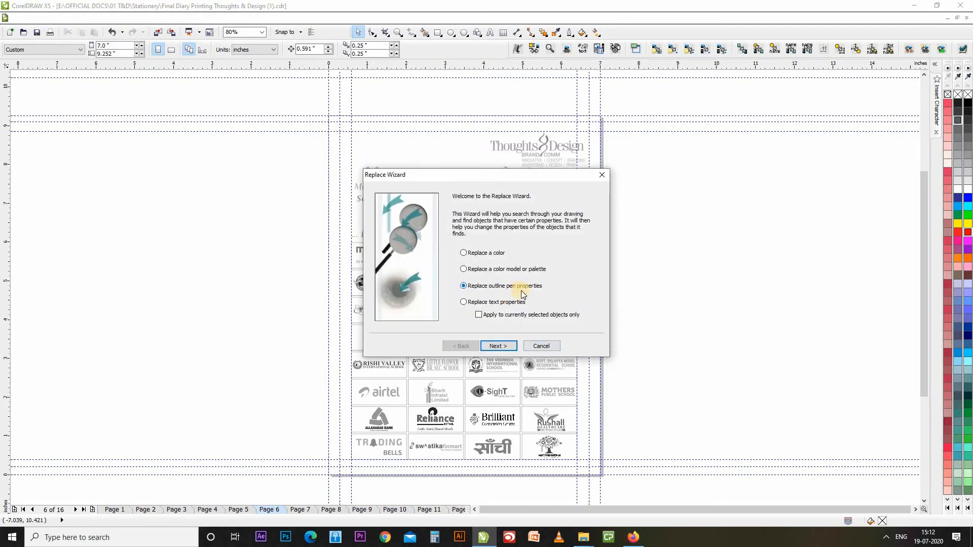
click(498, 346)
drag(367, 175, 110, 197)
Search for outlines with a width of 0.5 points, matching width only.
click(206, 246)
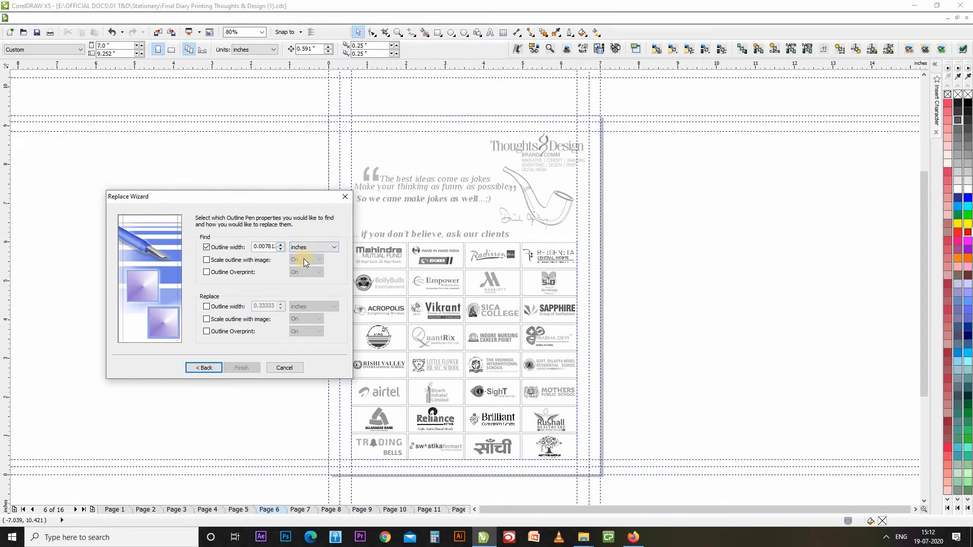
click(314, 247)
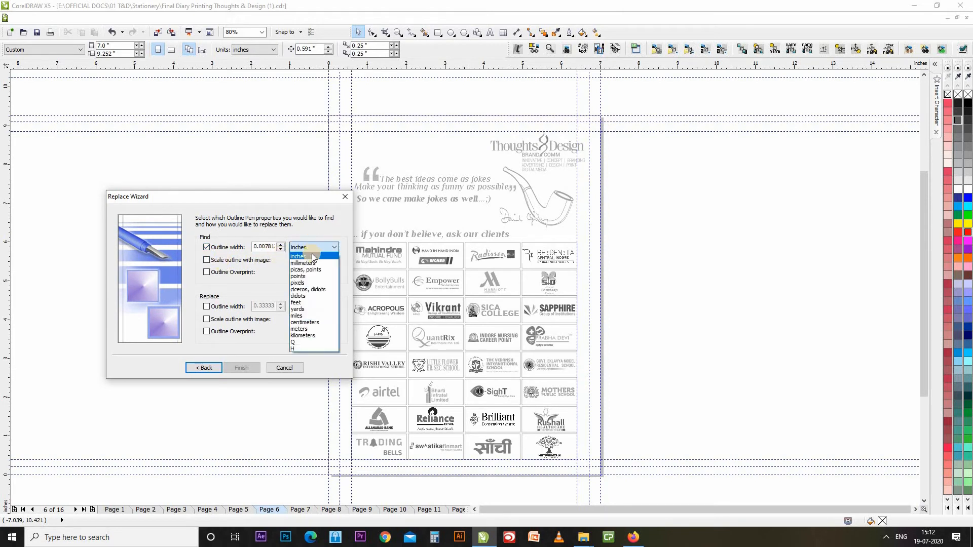
click(309, 276)
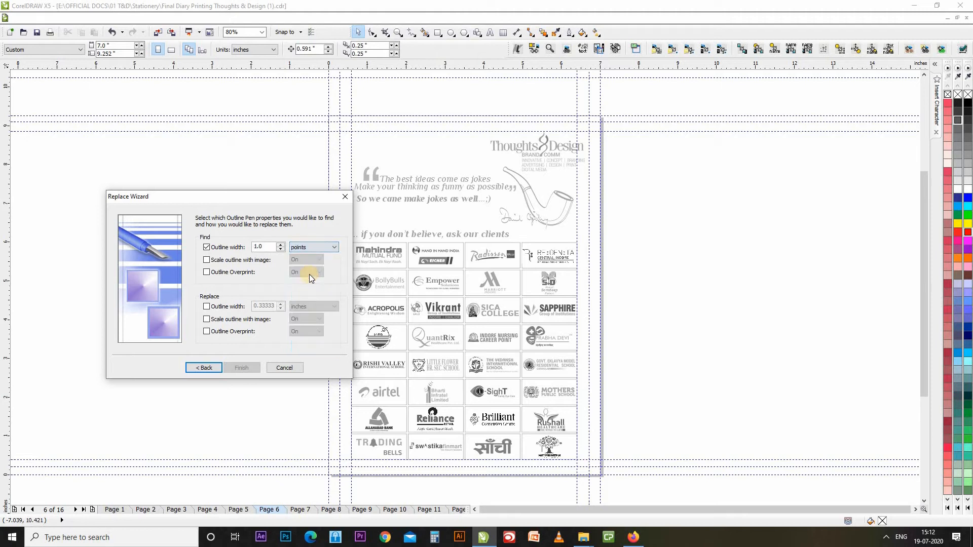
click(271, 247)
text(.5)
click(207, 260)
click(239, 277)
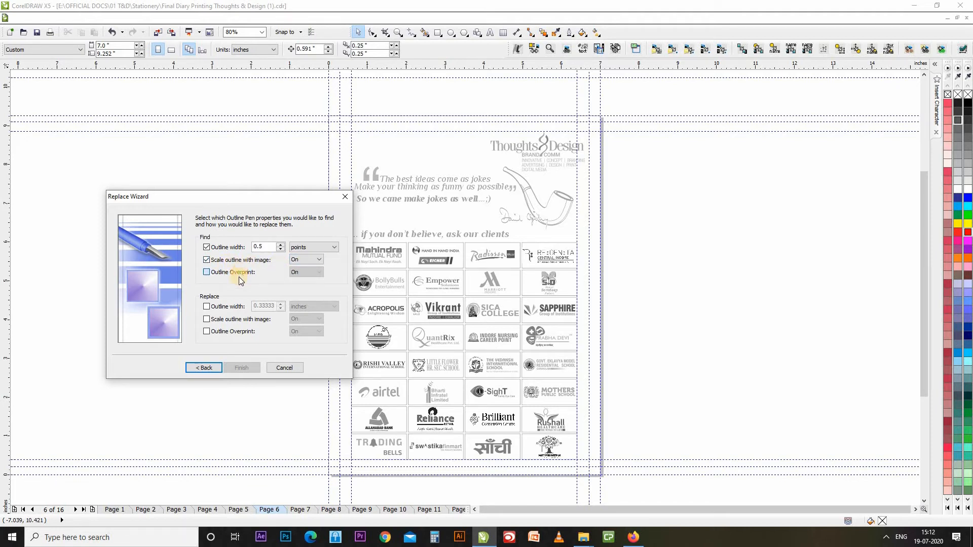
click(206, 273)
click(207, 260)
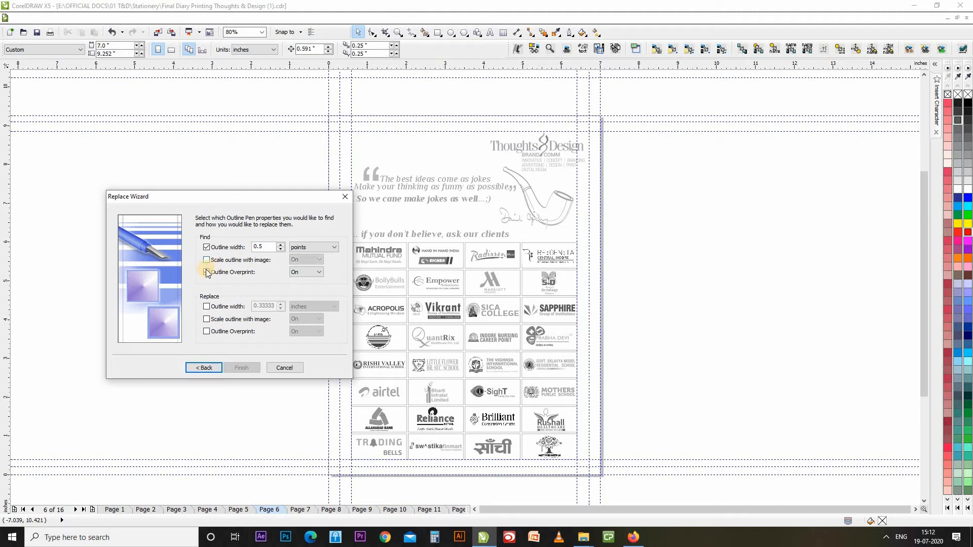
click(207, 272)
Replace the width with 2.0 points that scale with the image, and finish.
click(206, 307)
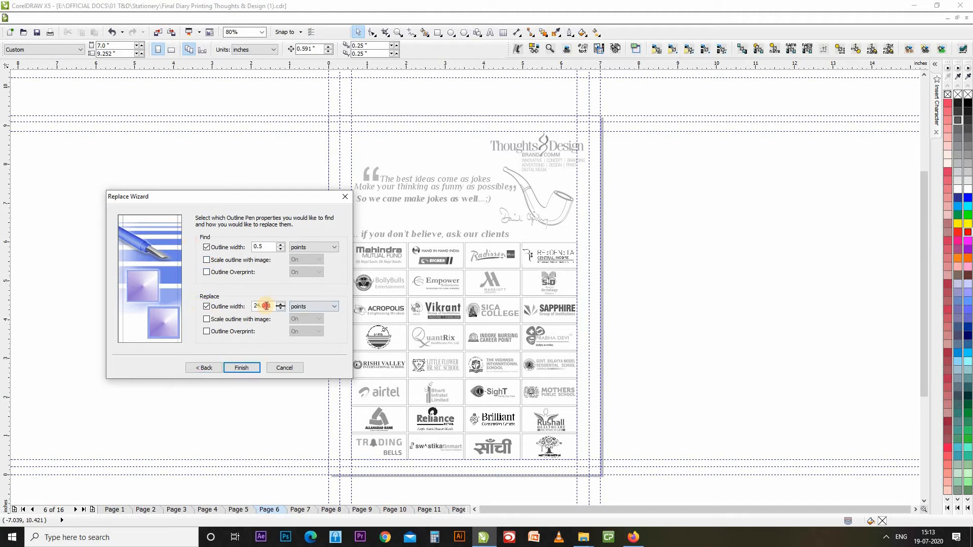
double_click(263, 305)
text(2)
click(208, 320)
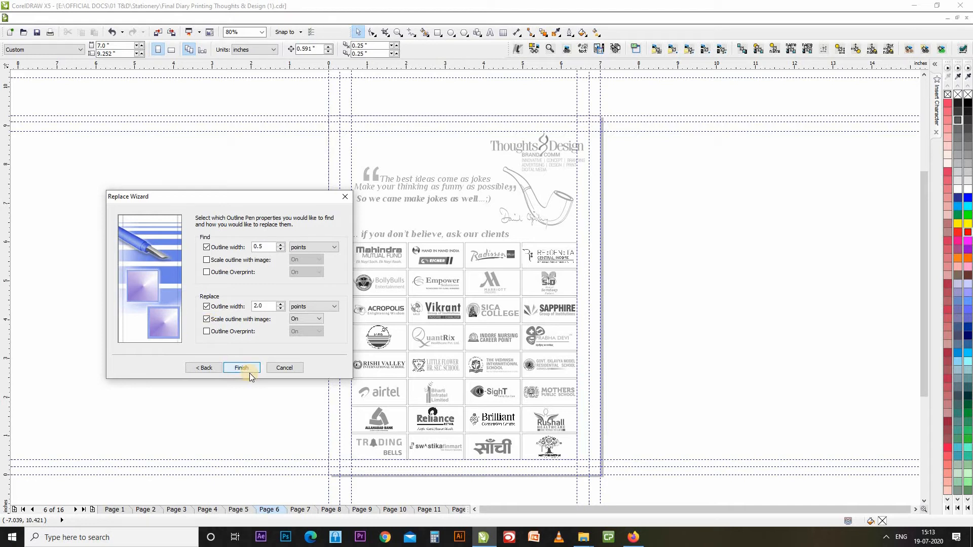
click(243, 369)
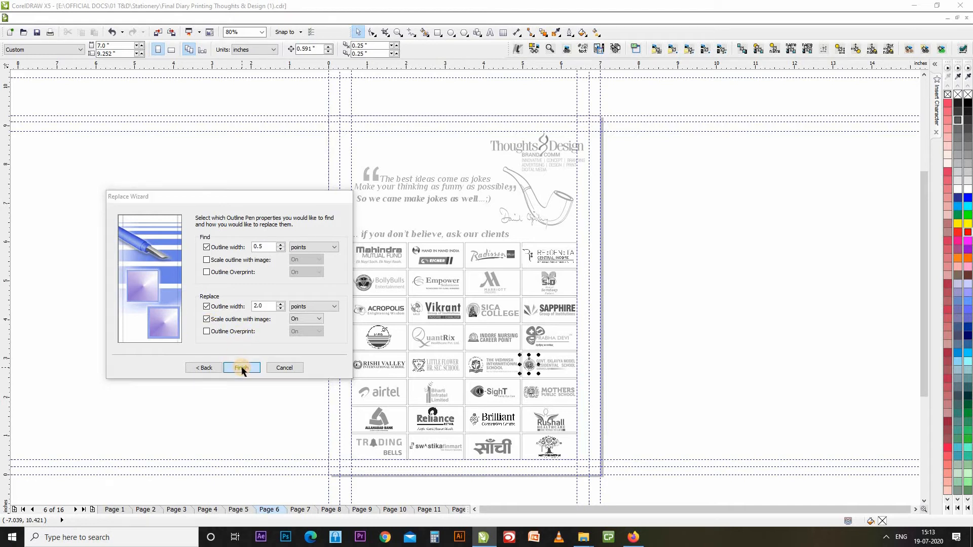
Replace all 0.5 pt outlines with 2.0 pt outlines and close the Find and Replace bar.
drag(522, 255, 252, 197)
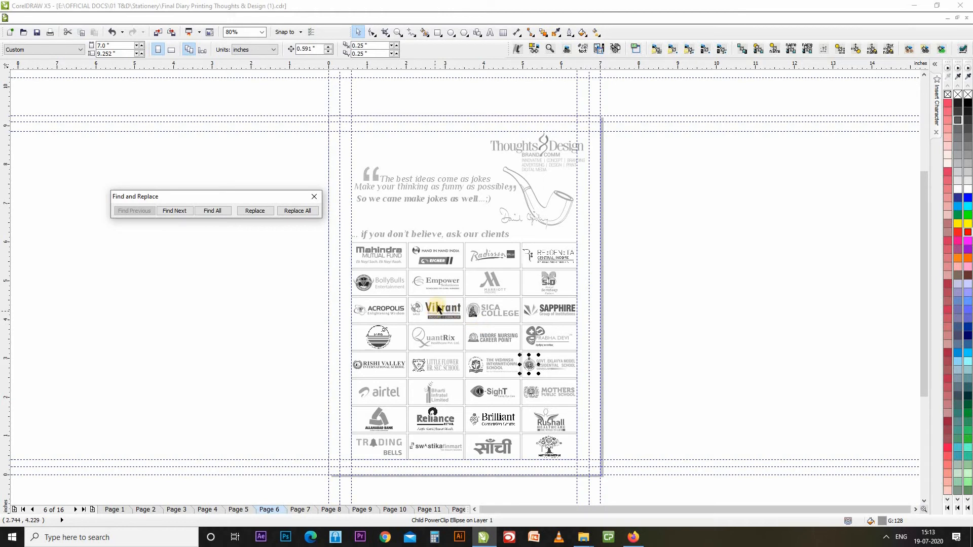
click(306, 211)
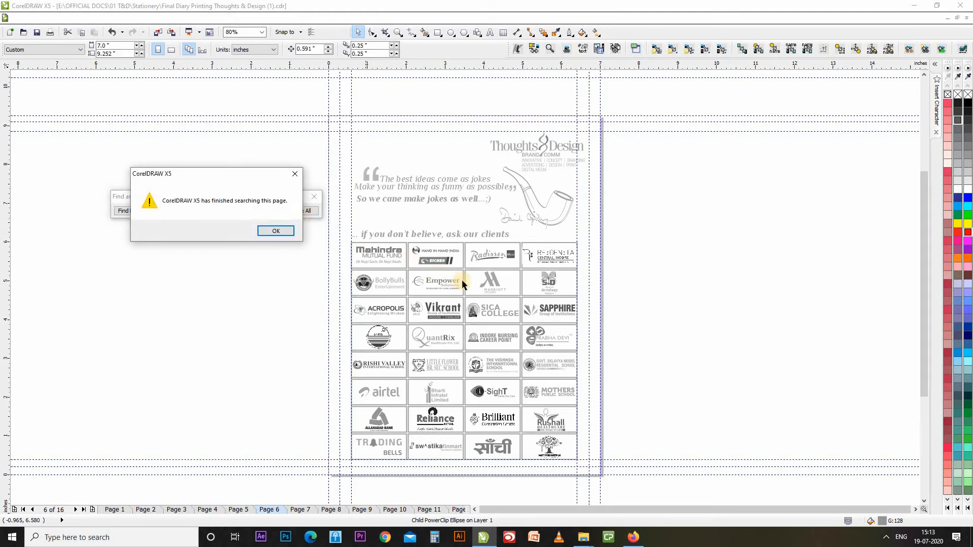
click(282, 230)
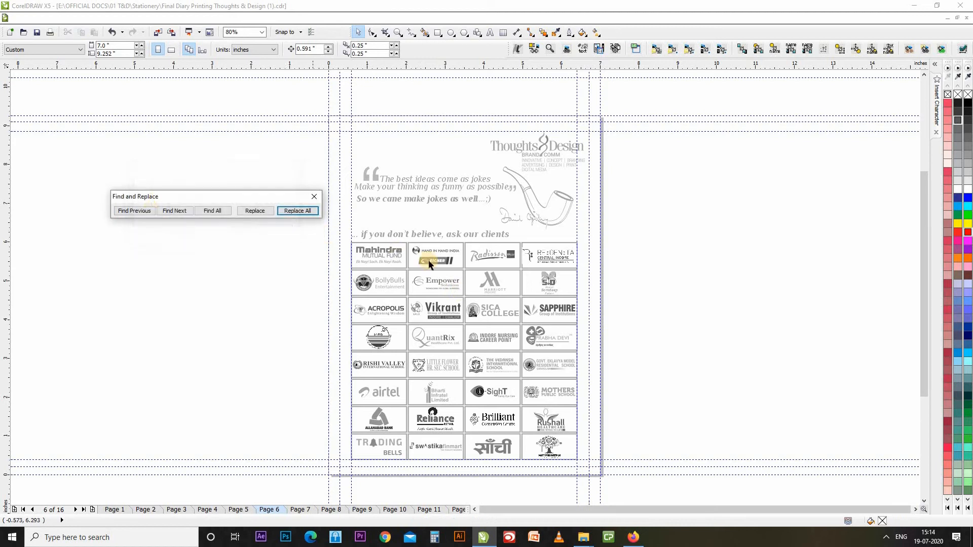
click(315, 197)
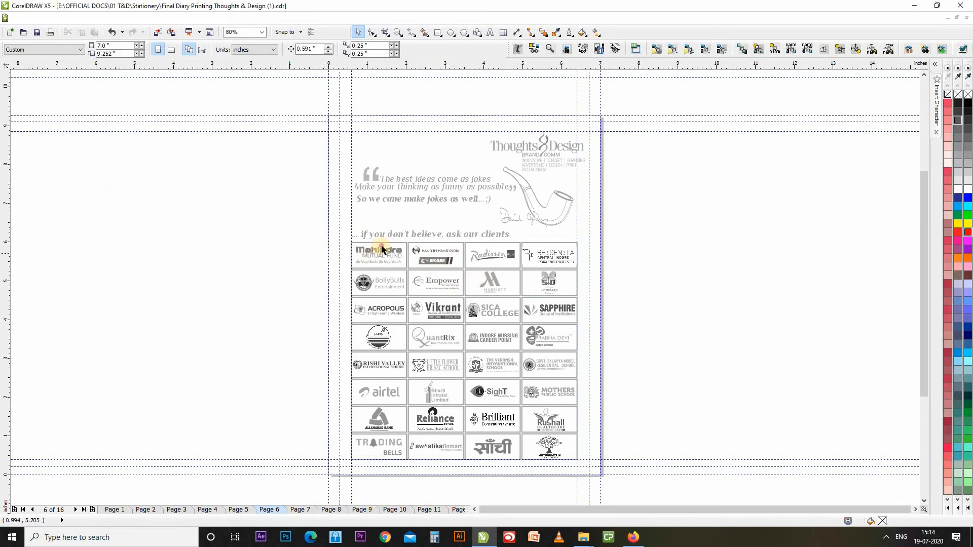
Select the Mahindra logo's frame rectangle and zoom in on it.
click(380, 247)
scroll(347, 228, up, 5)
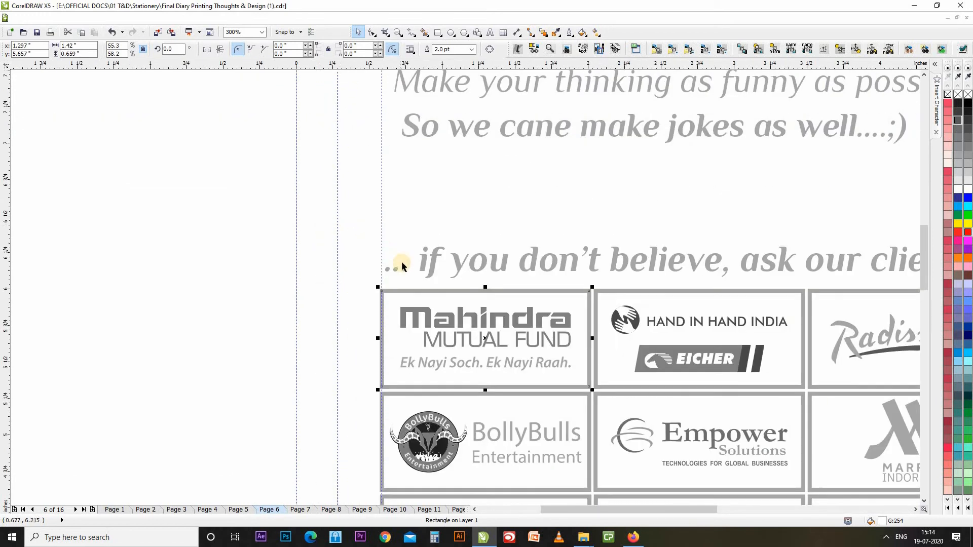
drag(452, 287, 326, 294)
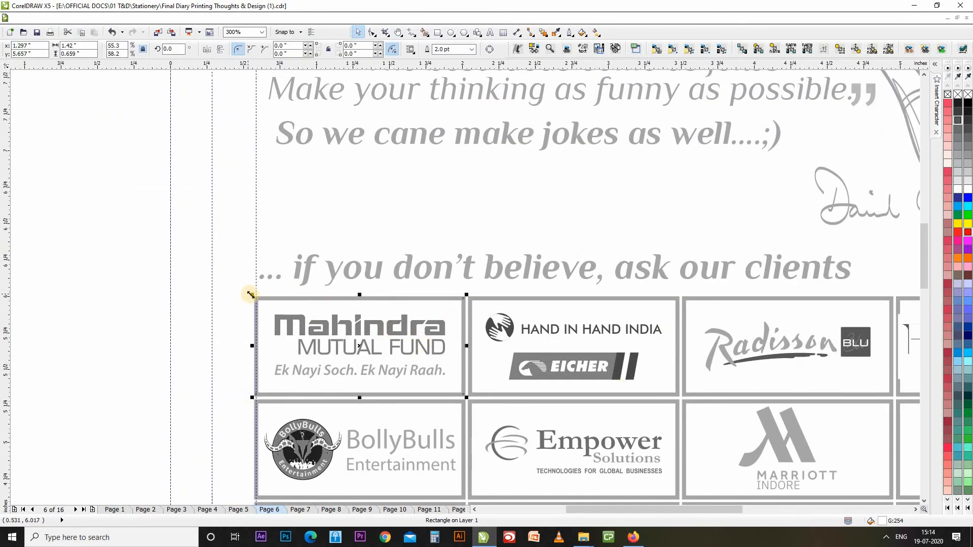
Trial-resize the Mahindra frame larger and smaller, undo both, and open its Outline Pen settings.
drag(247, 294, 91, 133)
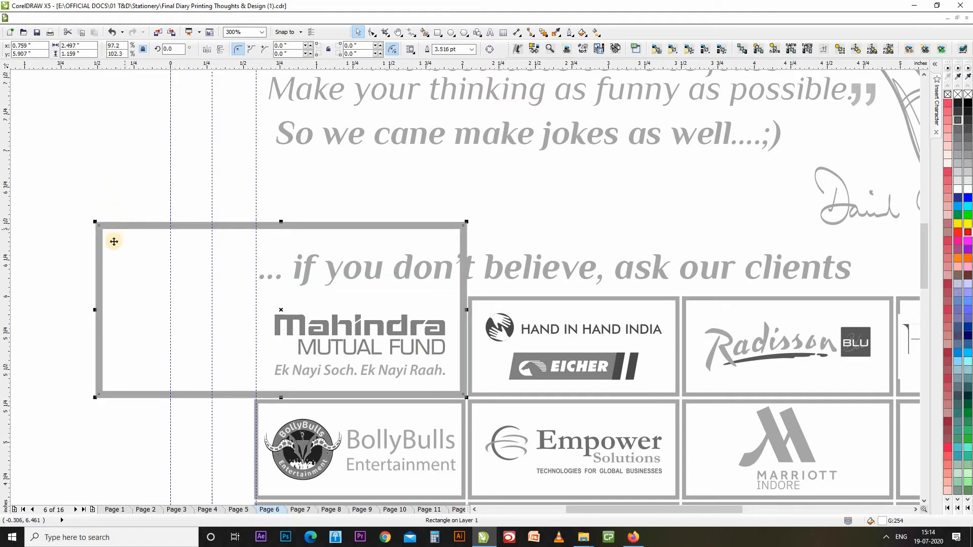
key(ctrl+z)
drag(255, 297, 402, 364)
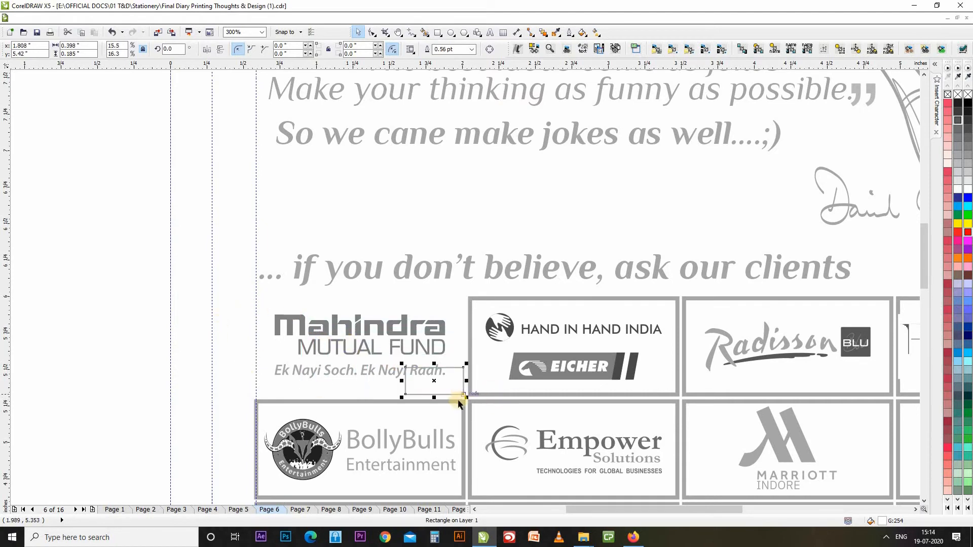
key(ctrl+z)
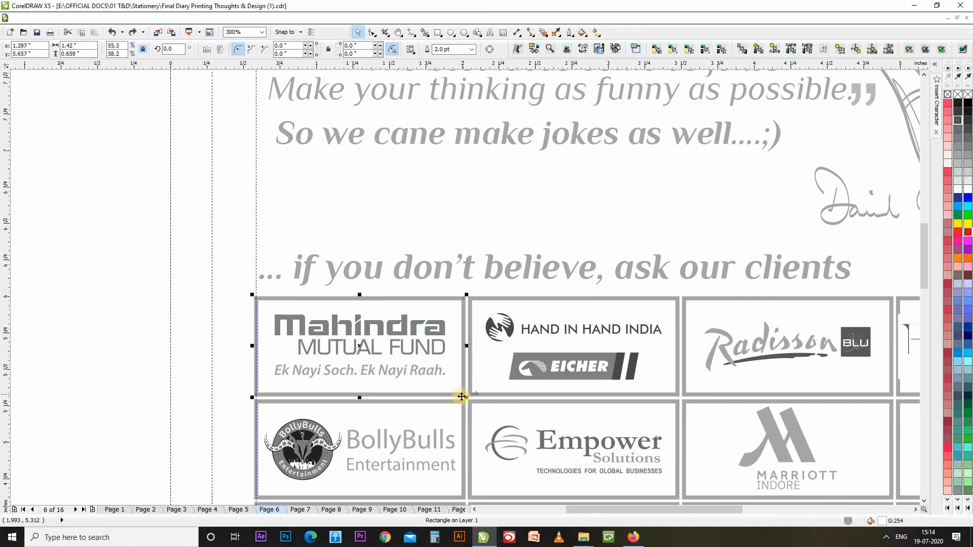
key(F12)
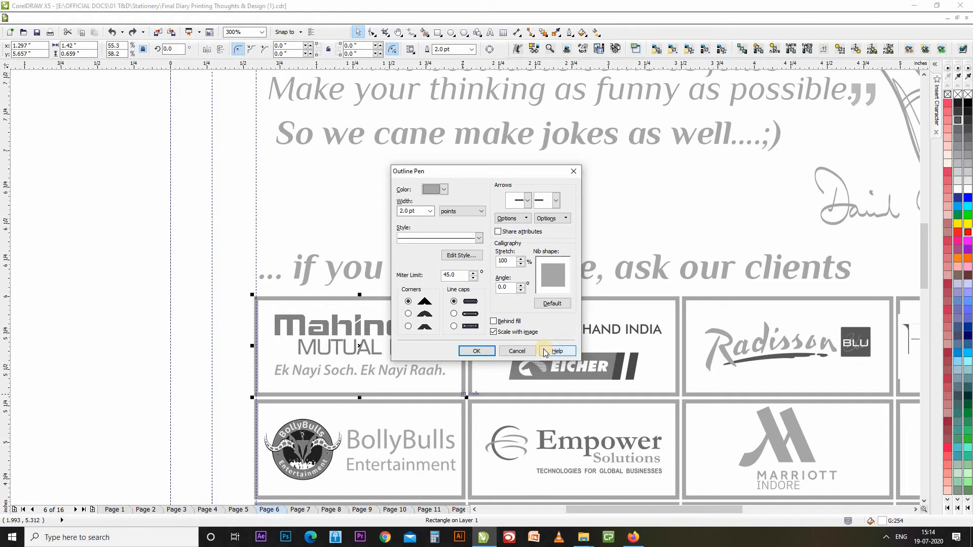
Turn off Scale with image for the Mahindra frame outline, test a resize and undo it.
click(513, 335)
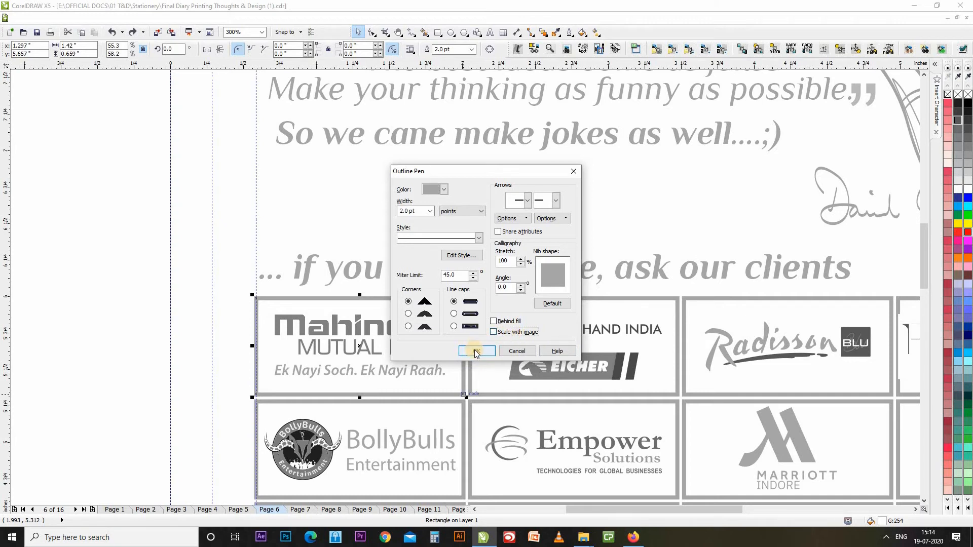
click(476, 352)
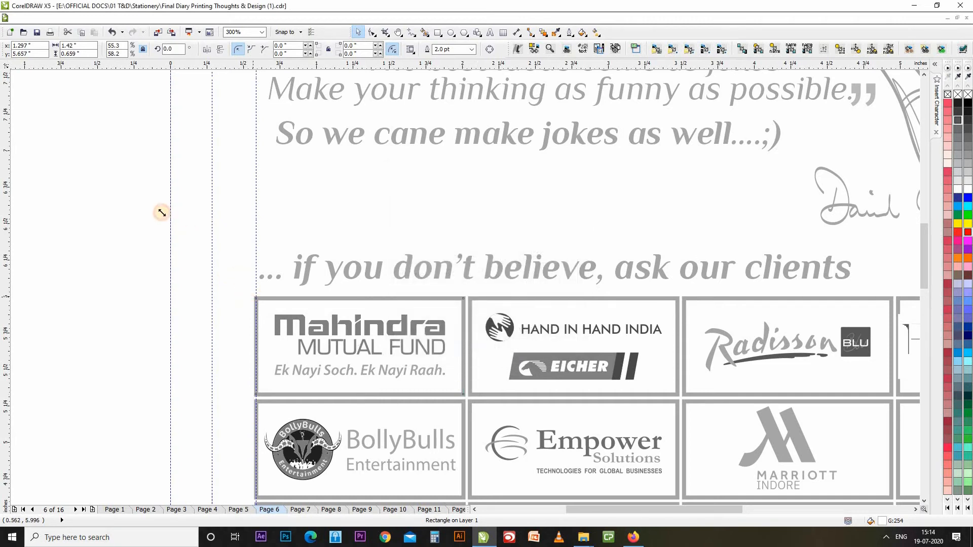
drag(161, 213, 119, 234)
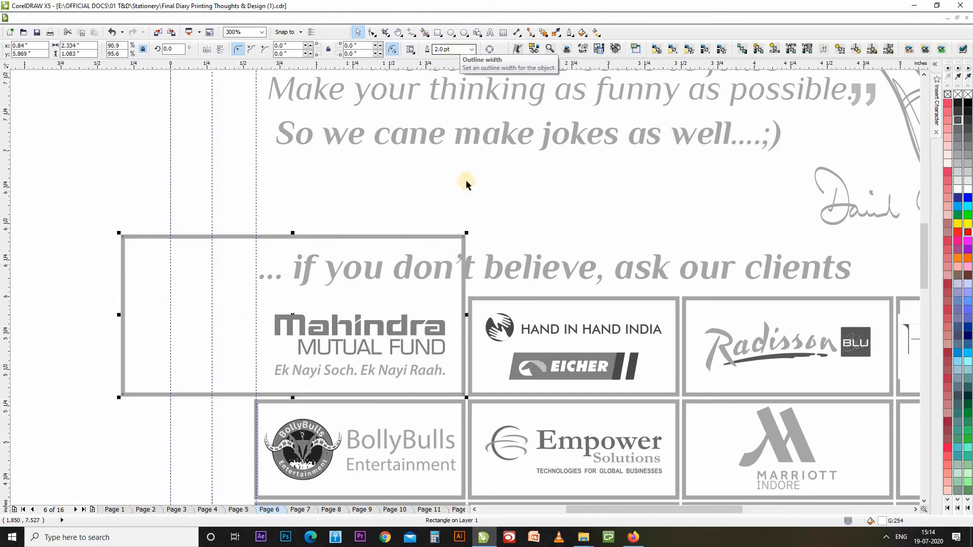
key(ctrl+z)
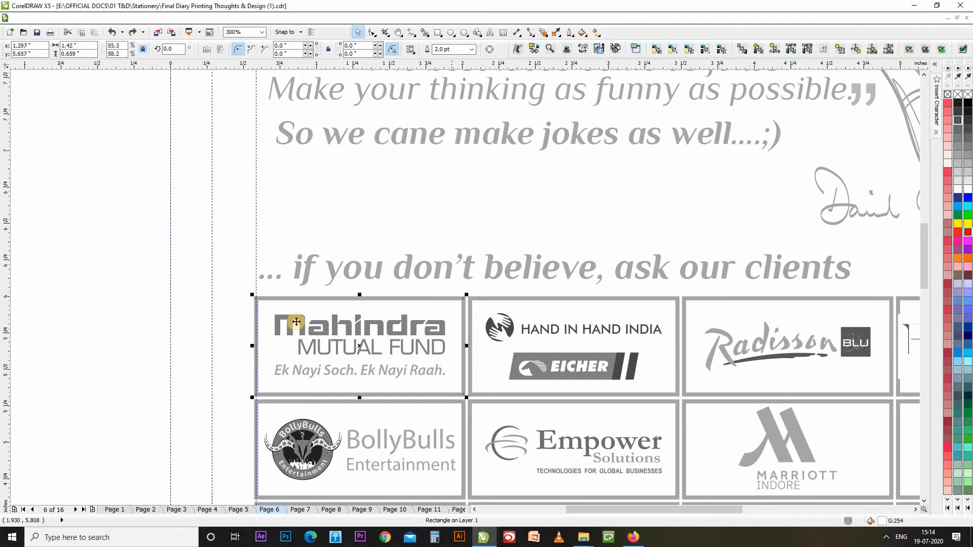
click(494, 287)
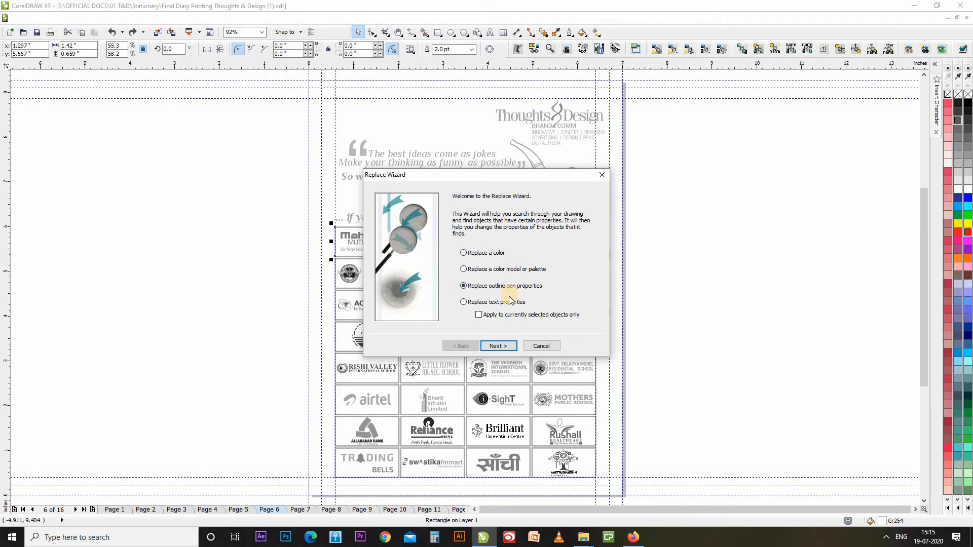
Choose to replace text properties across the whole drawing, not just selected objects.
click(509, 300)
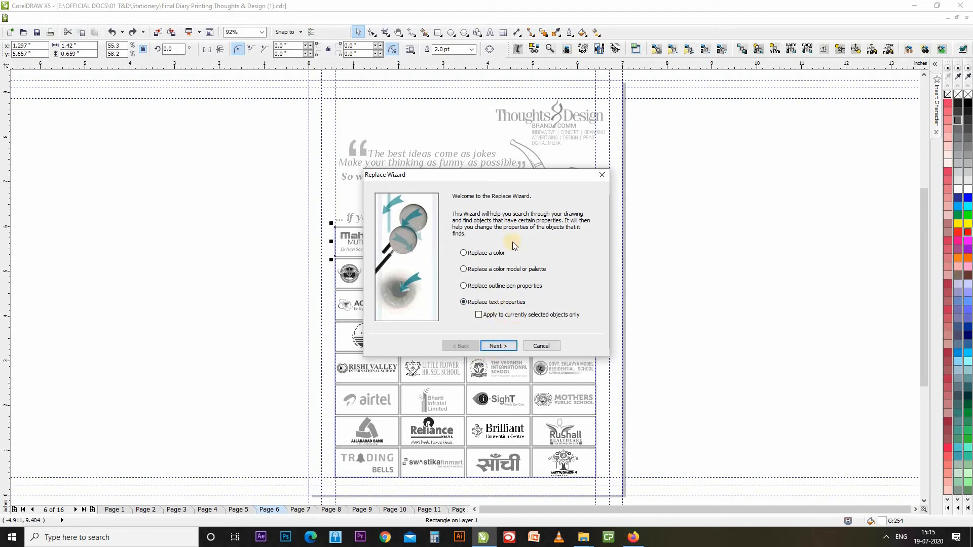
drag(540, 172, 244, 150)
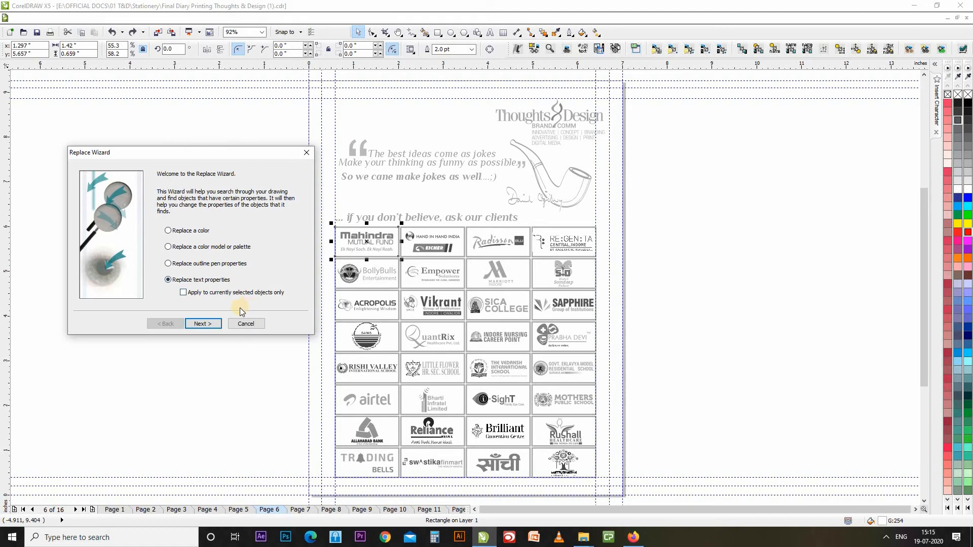
click(196, 294)
click(211, 294)
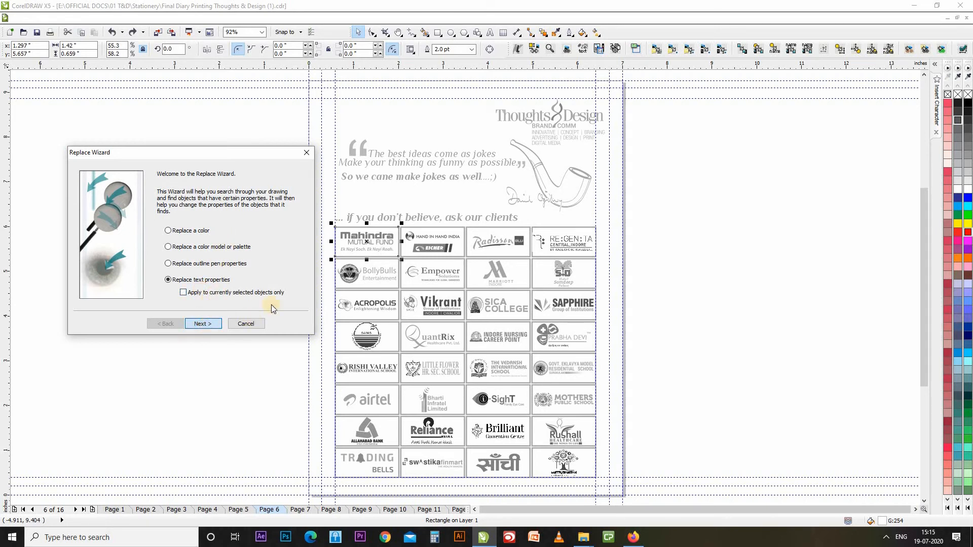
click(202, 327)
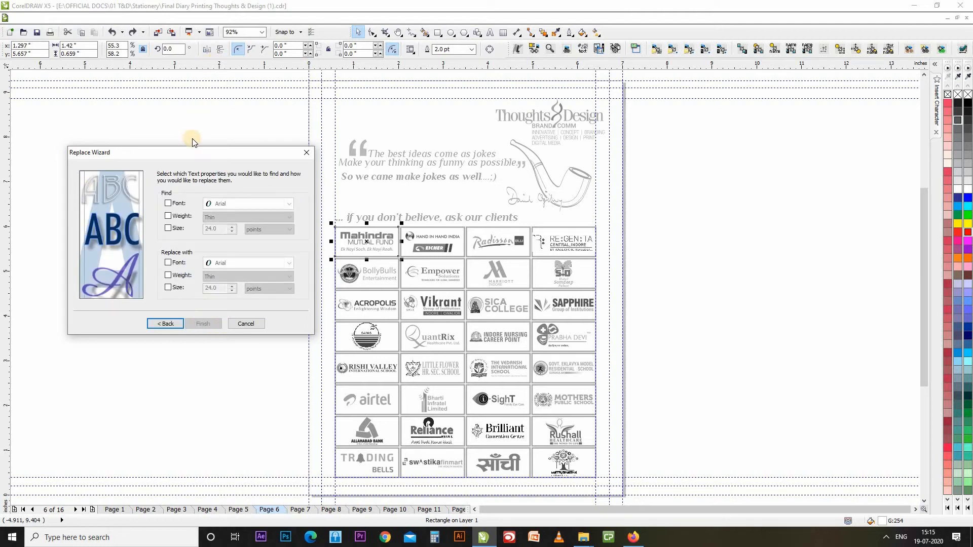
Set the wizard to find text in the Philosopher font.
drag(231, 145, 239, 115)
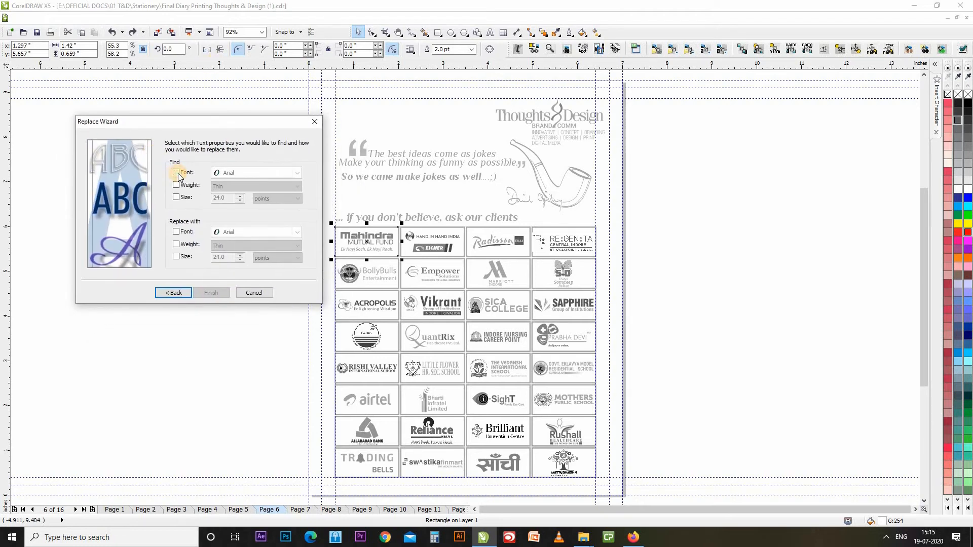
click(176, 173)
click(182, 229)
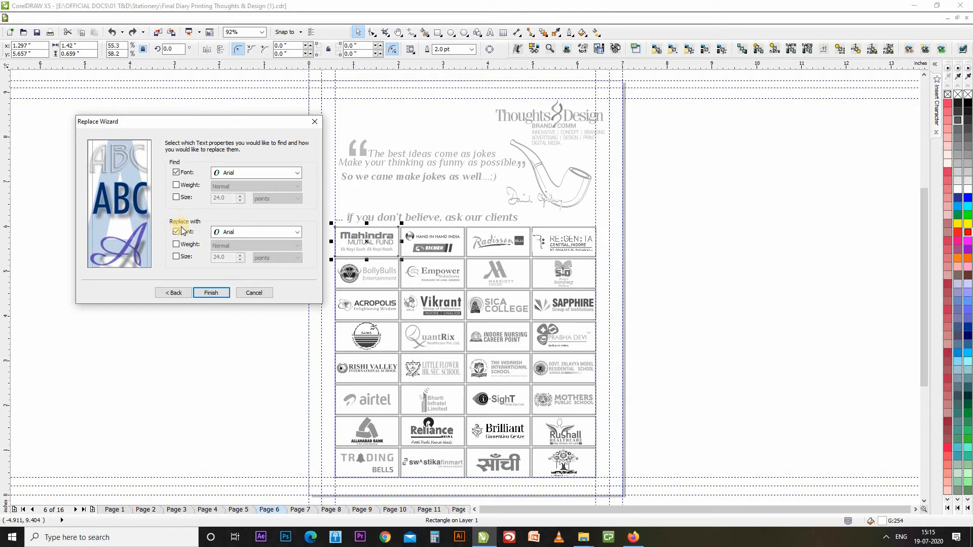
click(263, 173)
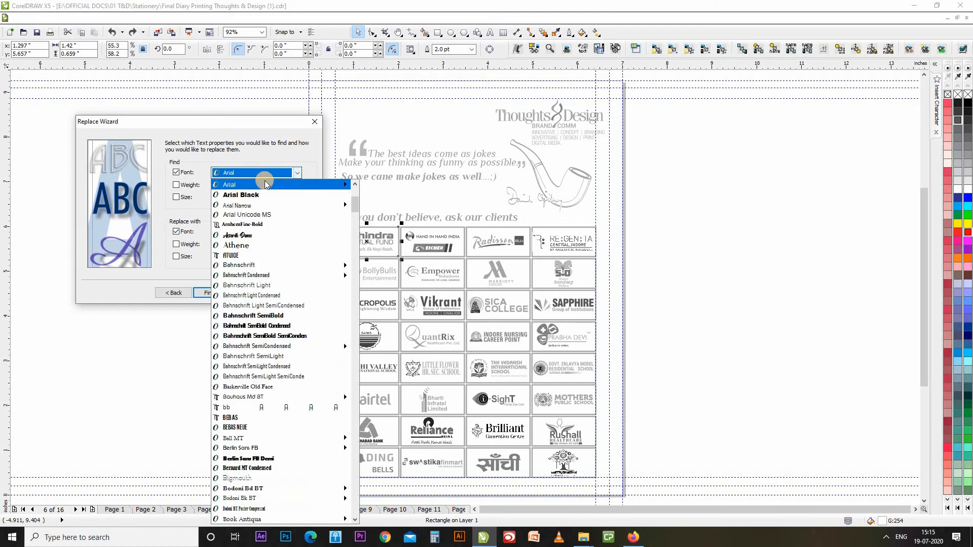
text(Phenomena)
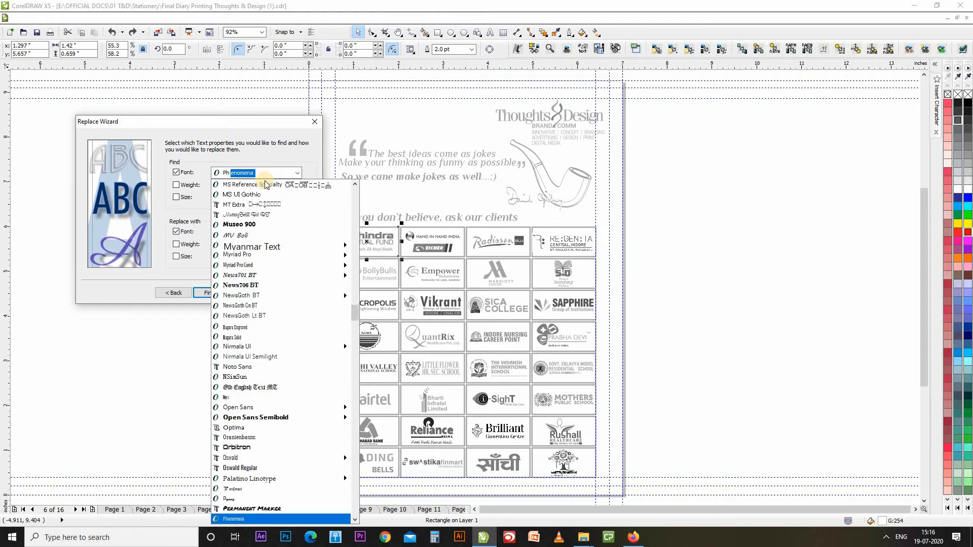
key(Down)
key(Down)
key(Down)
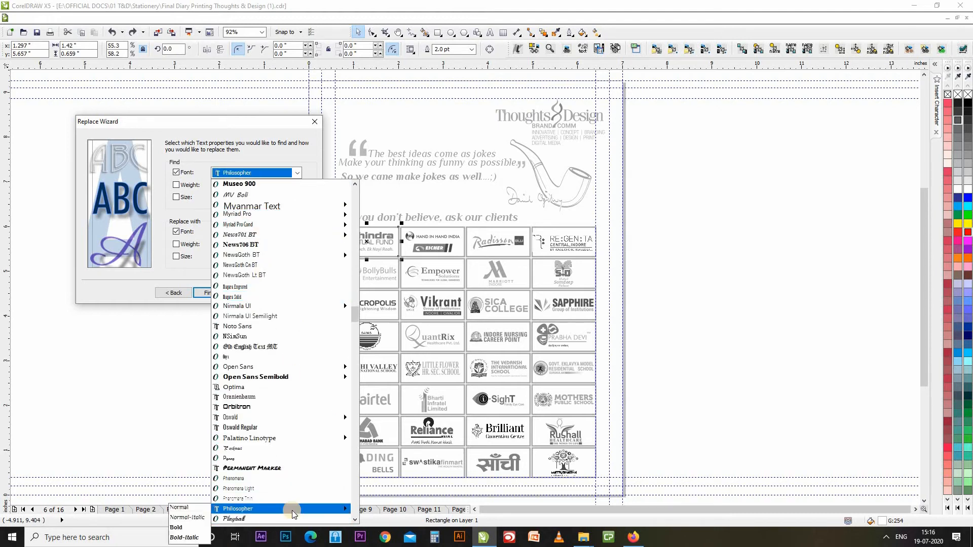
click(240, 508)
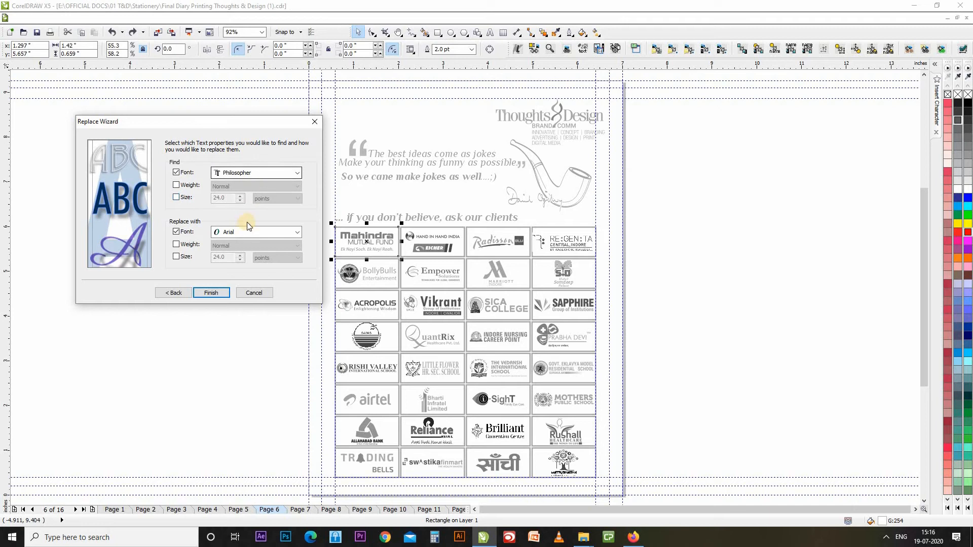
Choose Diavlo Medium as the replacement font and finish the setup.
click(297, 234)
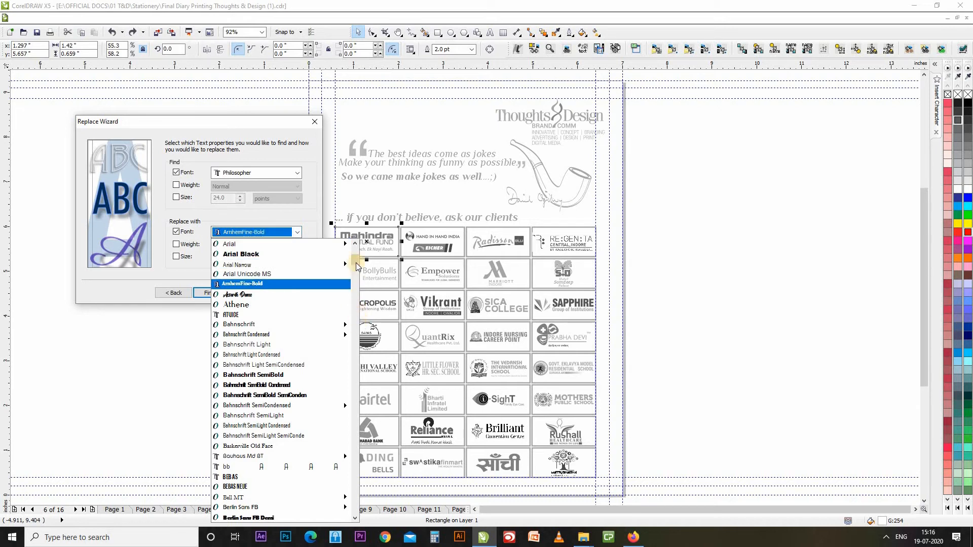
drag(356, 264, 360, 297)
click(238, 294)
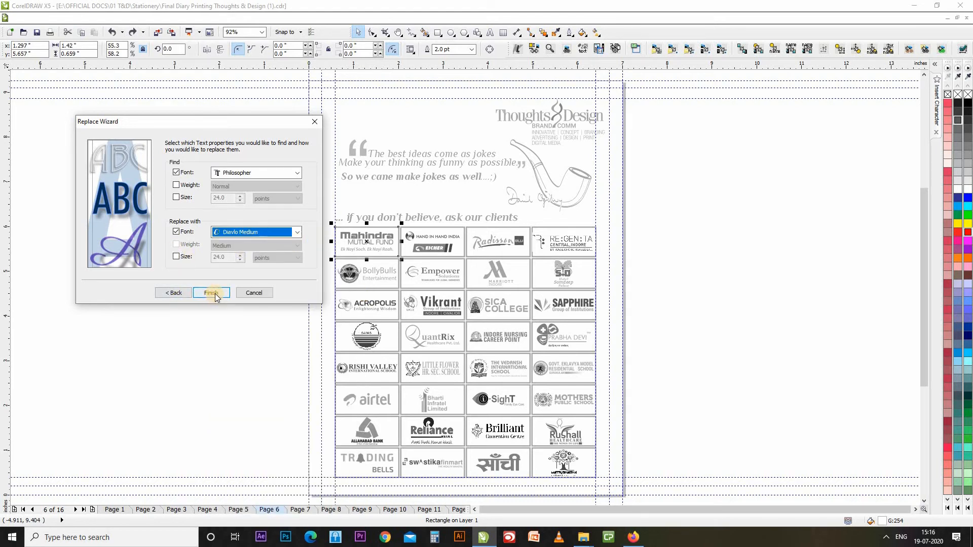
click(212, 293)
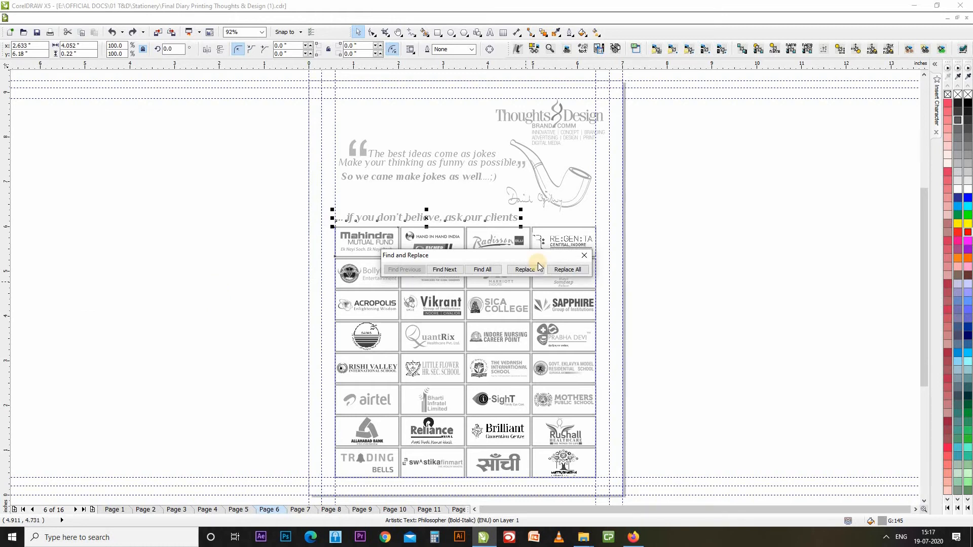
Replace all Philosopher text, including the quote and clients heading, with Diavlo Medium.
click(568, 269)
drag(473, 256, 138, 203)
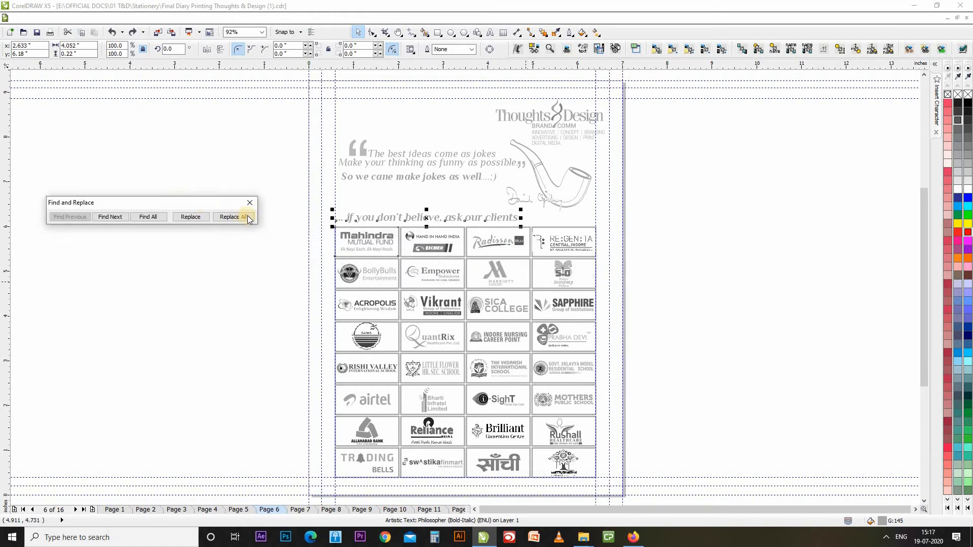
click(395, 221)
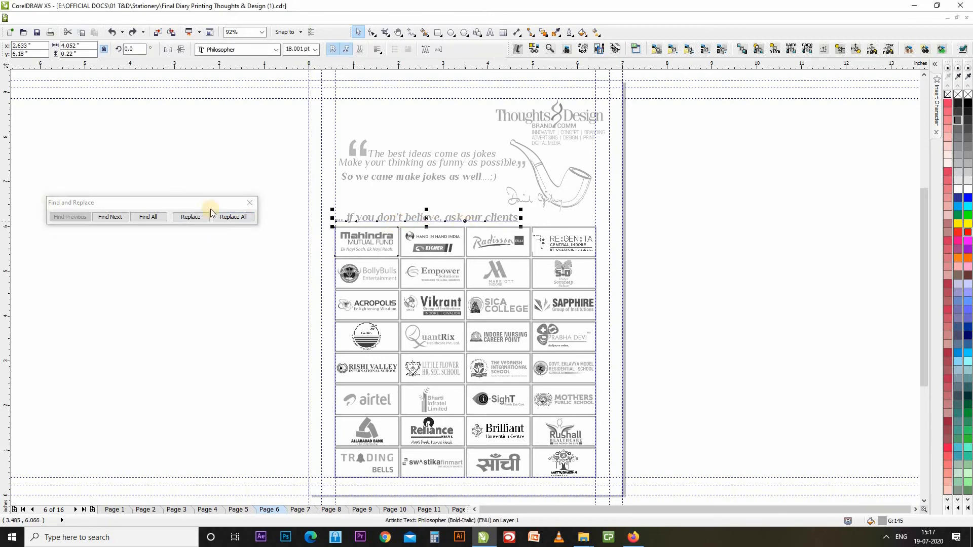
click(148, 216)
click(394, 221)
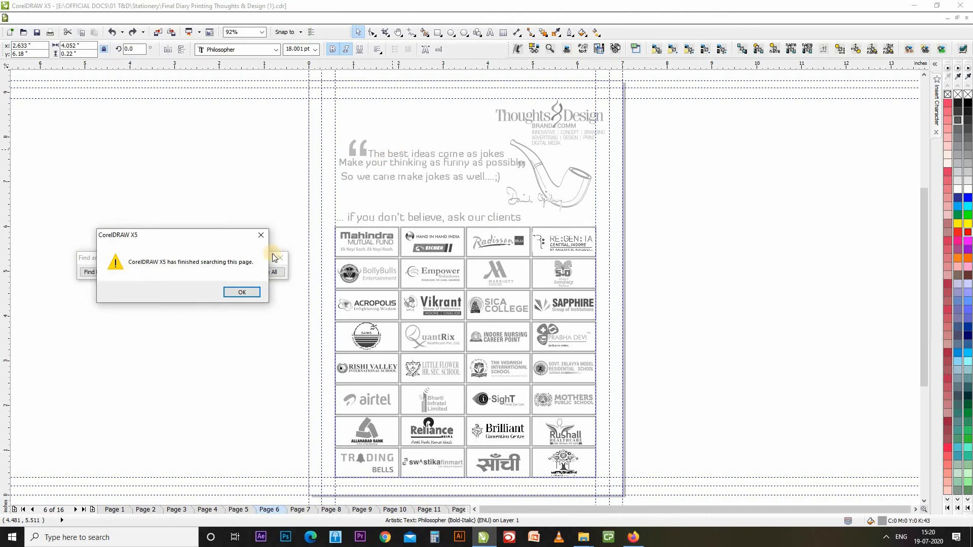
click(233, 295)
click(406, 155)
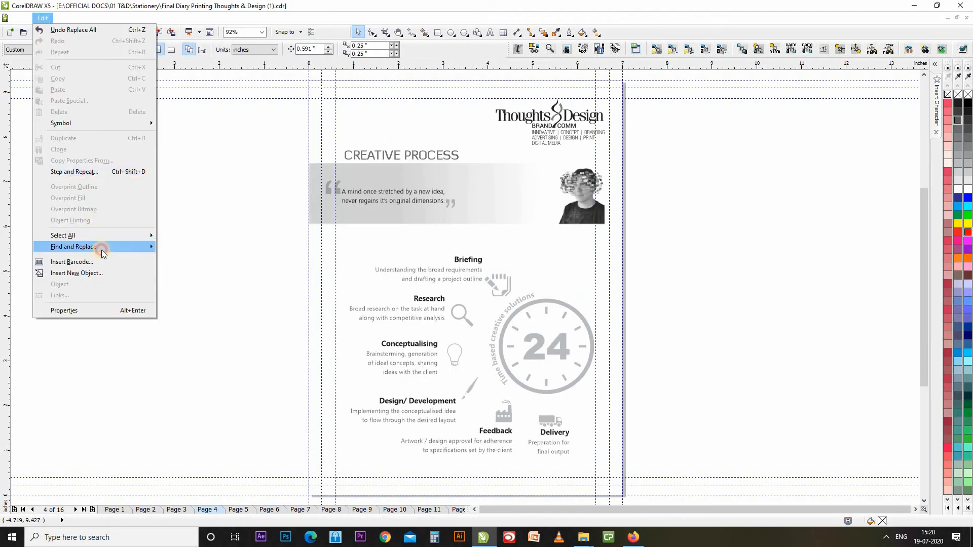
Open the object replacement wizard and cancel it.
mouse_move(102, 246)
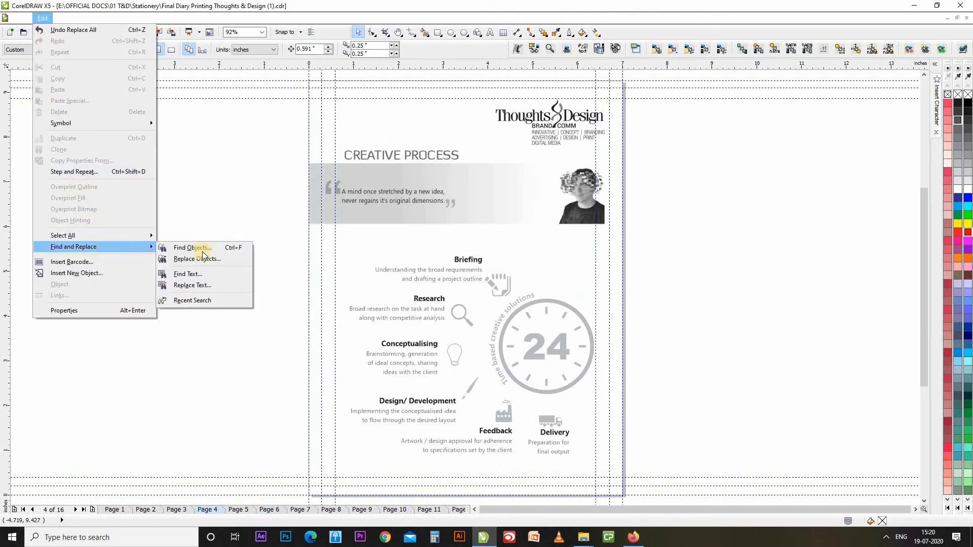
click(205, 257)
click(543, 345)
Search the text for 'Client' and step through the matches on pages 3 and 4.
click(43, 18)
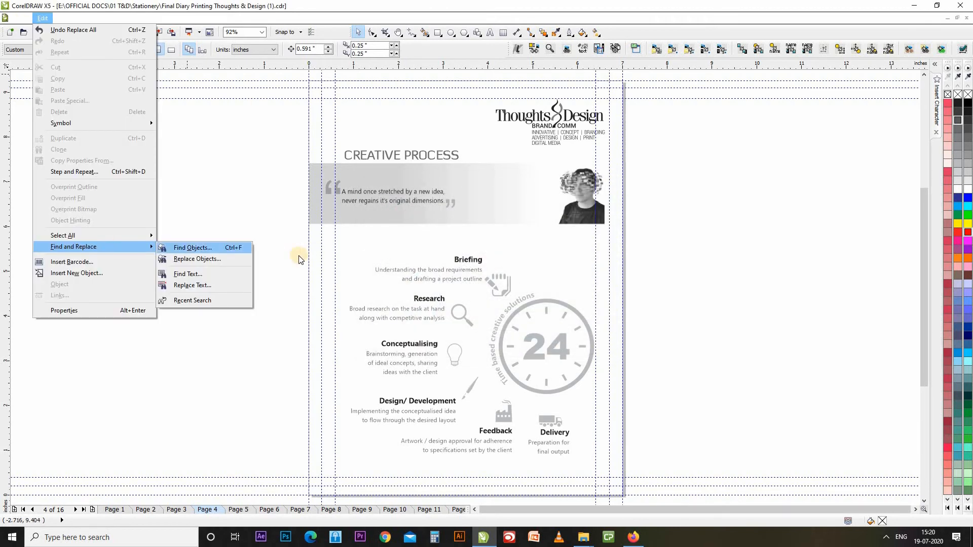
click(220, 274)
drag(478, 241, 173, 197)
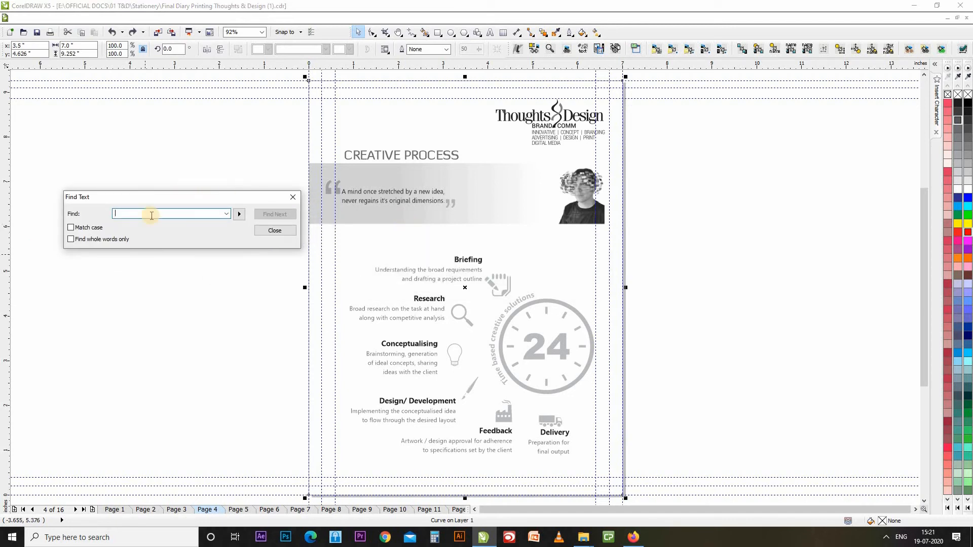
text(Client)
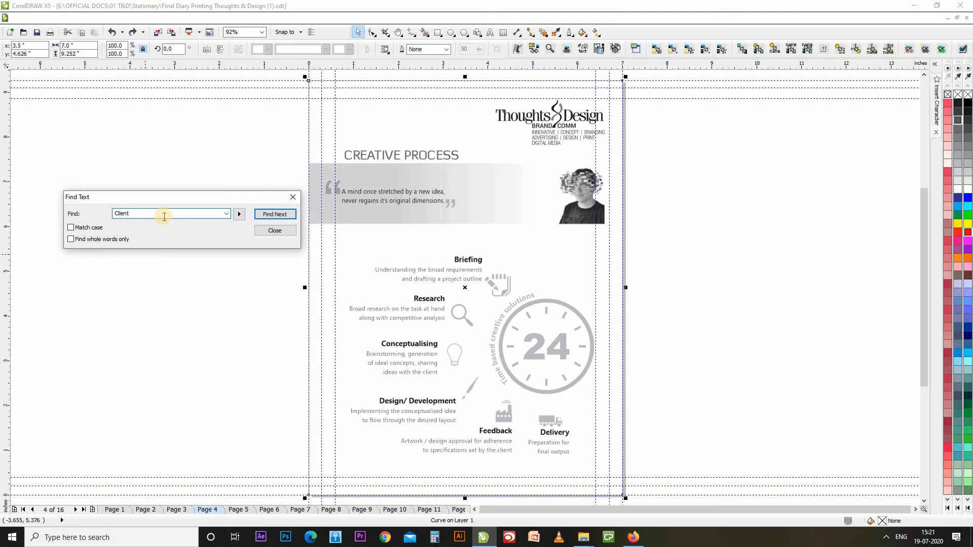
click(282, 214)
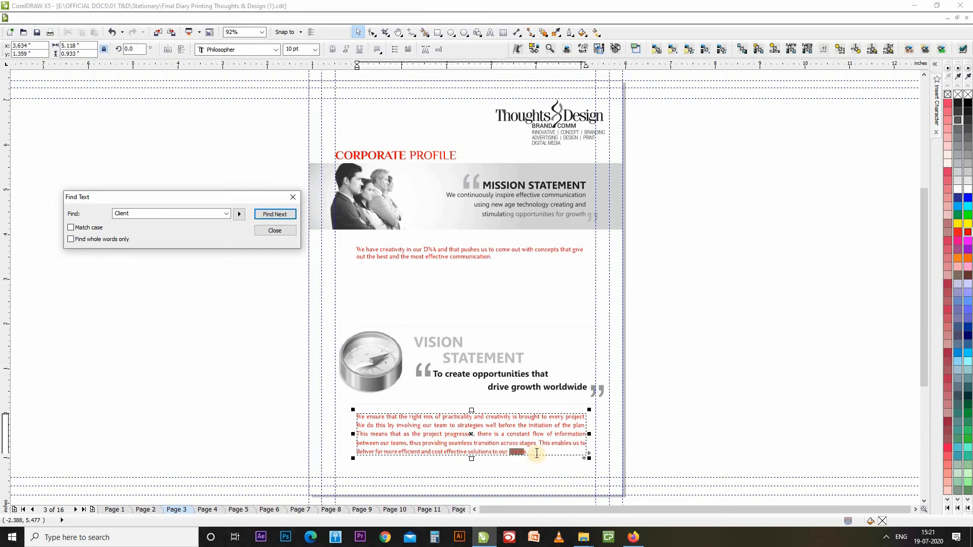
click(274, 213)
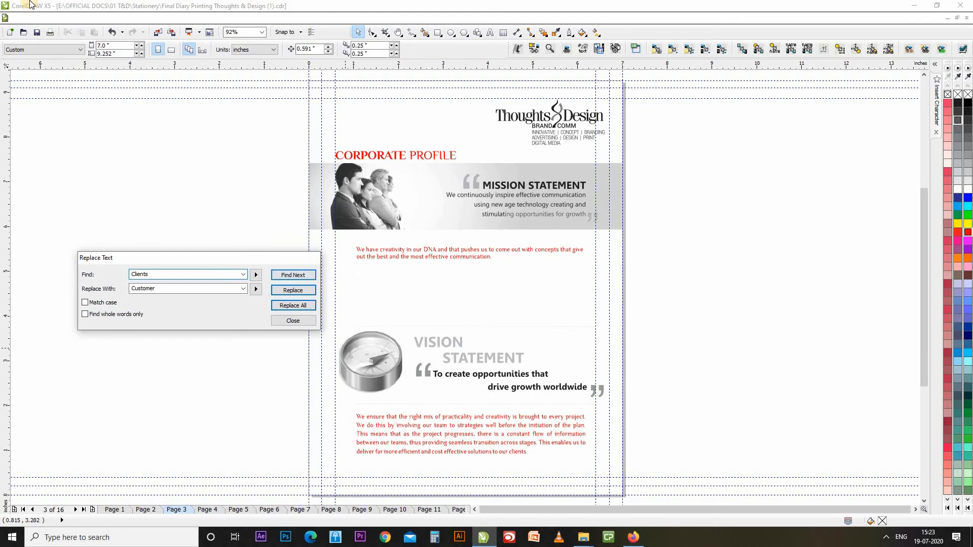
key(Escape)
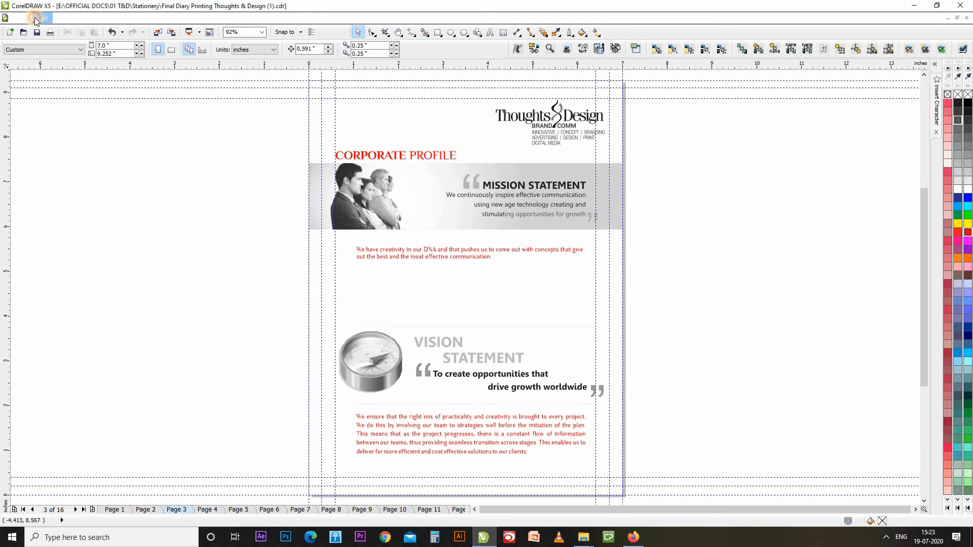
Open the Replace Text panel from Edit > Find and Replace.
click(43, 18)
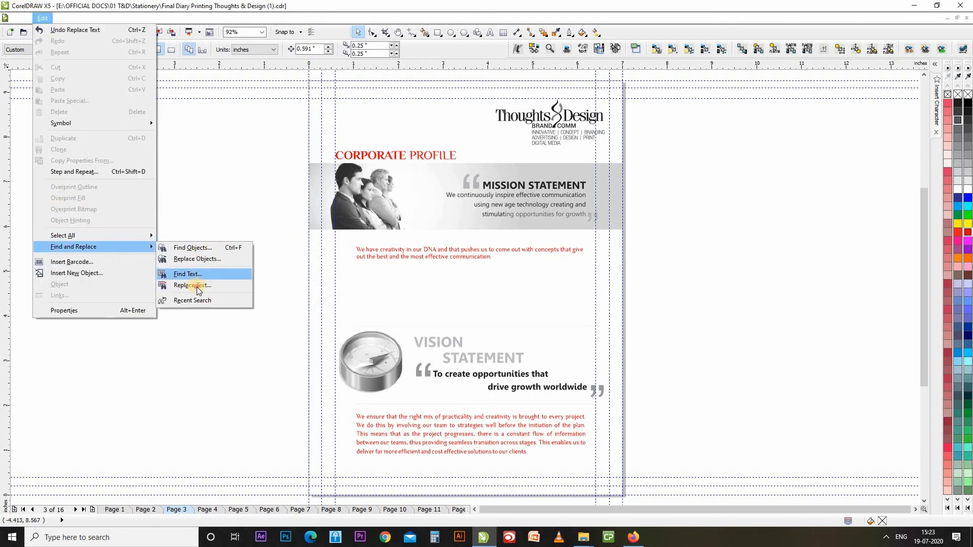
click(197, 286)
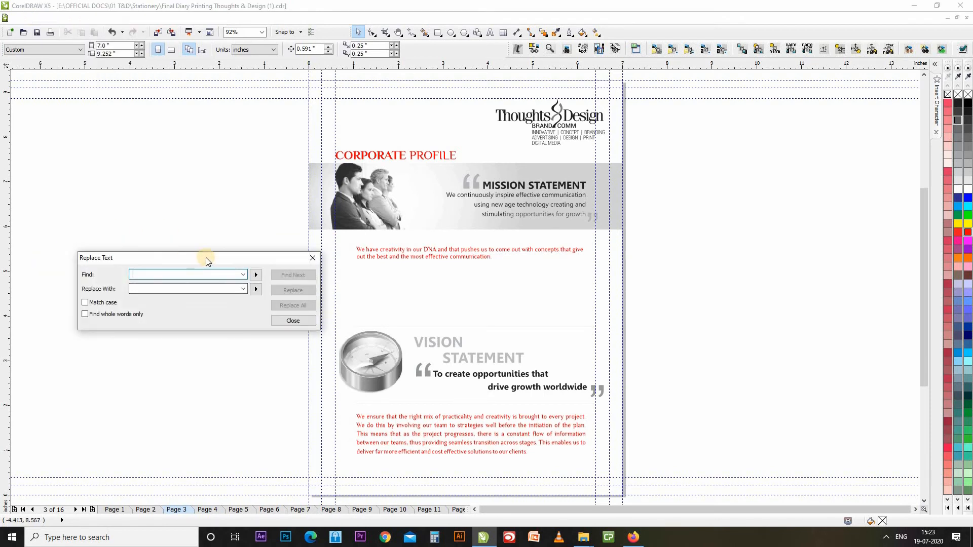
click(193, 289)
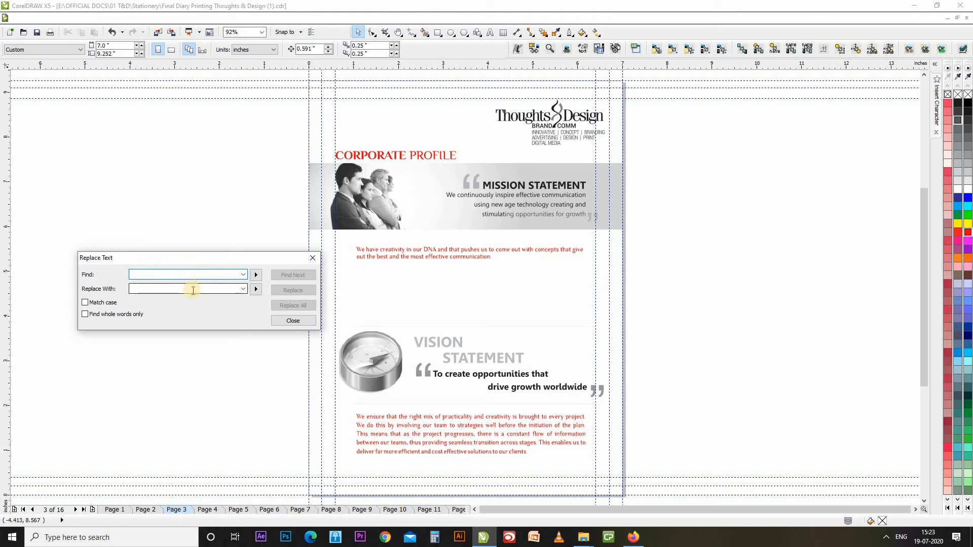
click(193, 291)
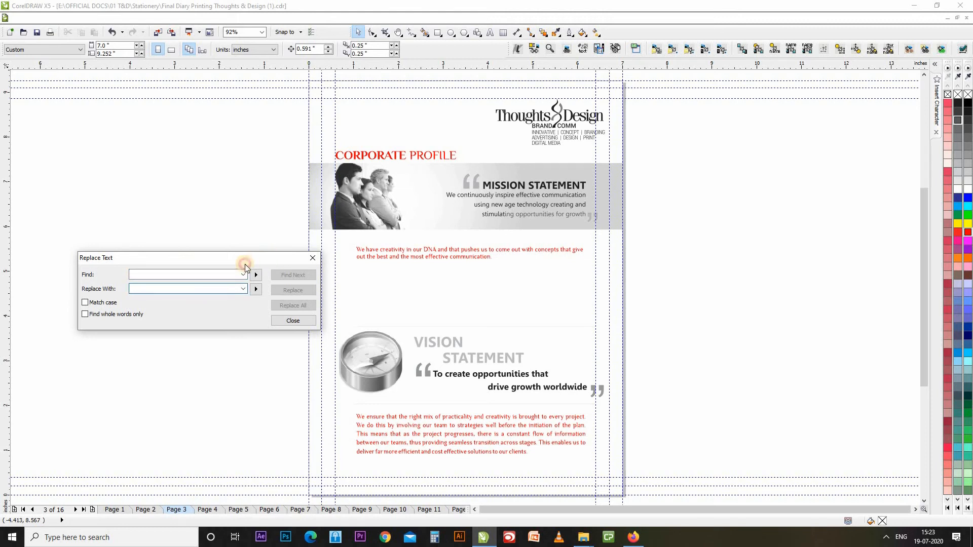
drag(269, 258, 245, 266)
Replace every 'the' with 'ABCDEG;DFG;LDF' throughout the diary and close the panel.
click(138, 283)
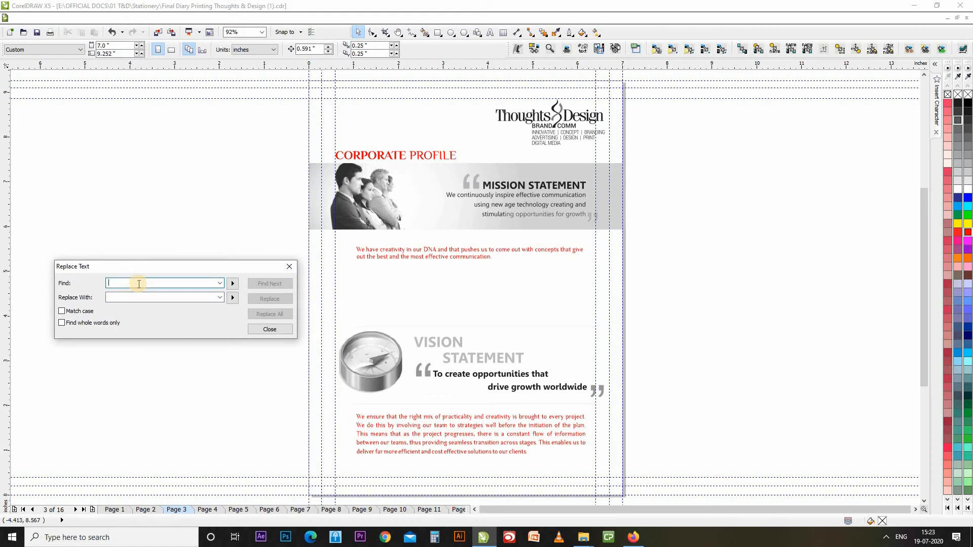
text(the)
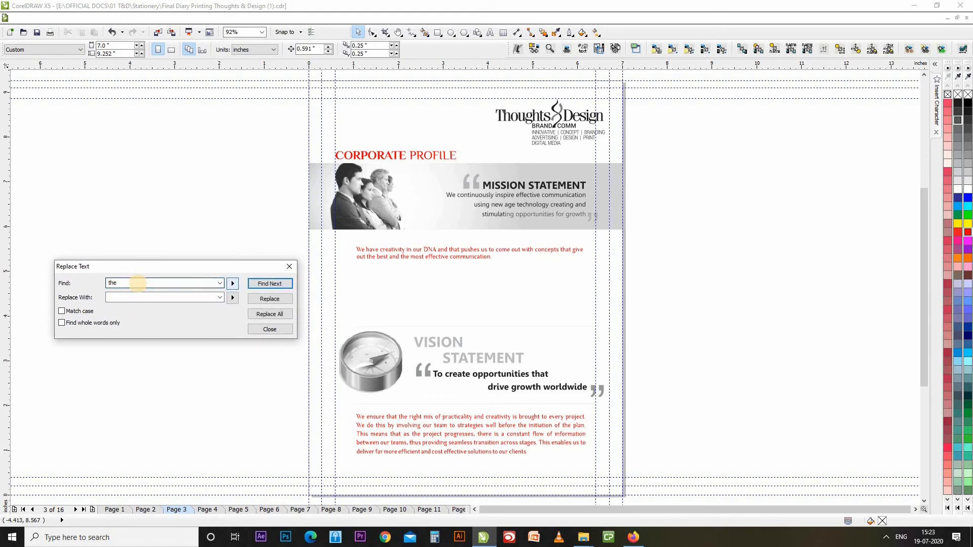
click(160, 293)
text(ABCDEH)
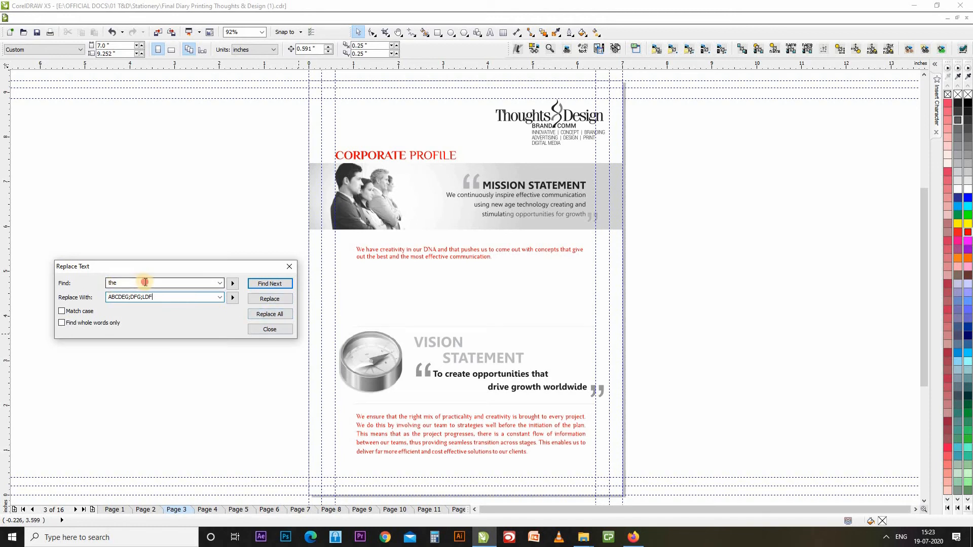
click(145, 282)
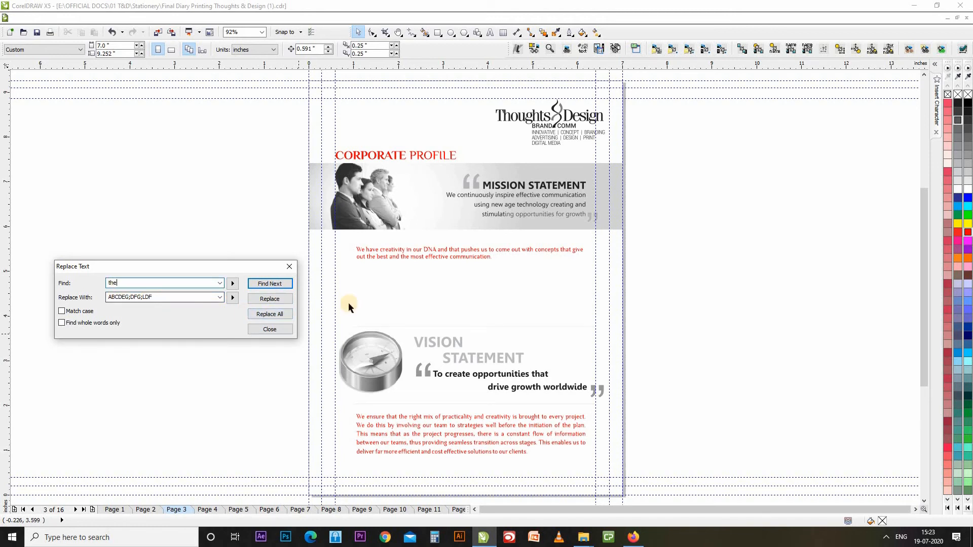
click(275, 315)
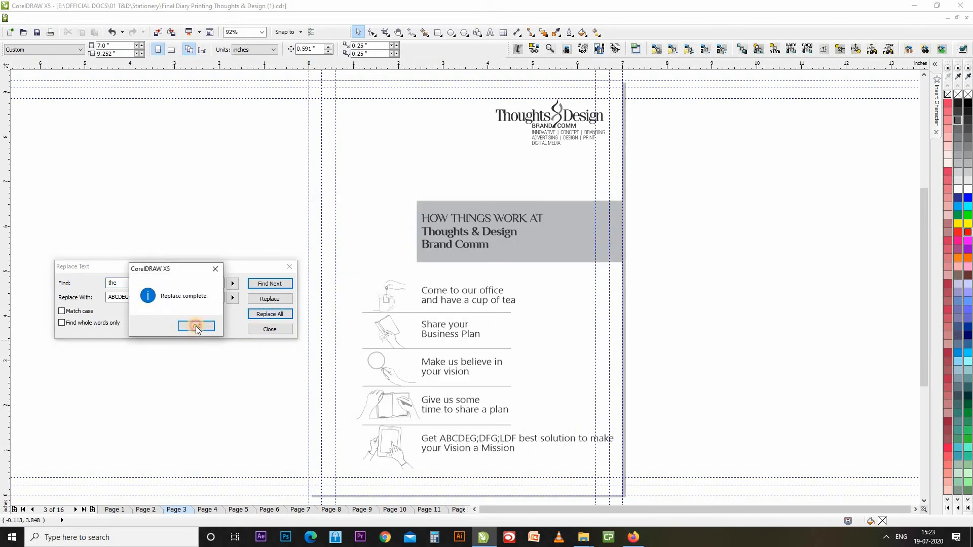
click(196, 327)
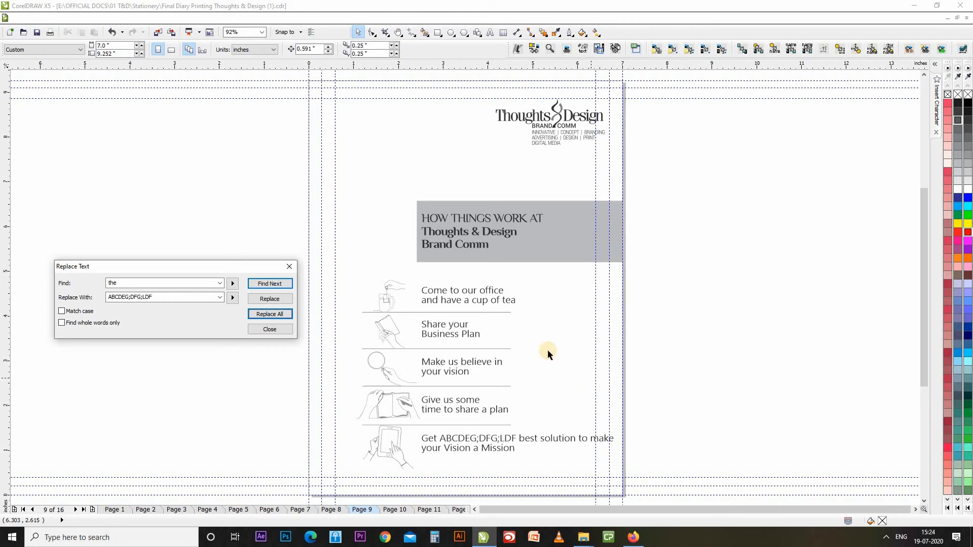
click(270, 329)
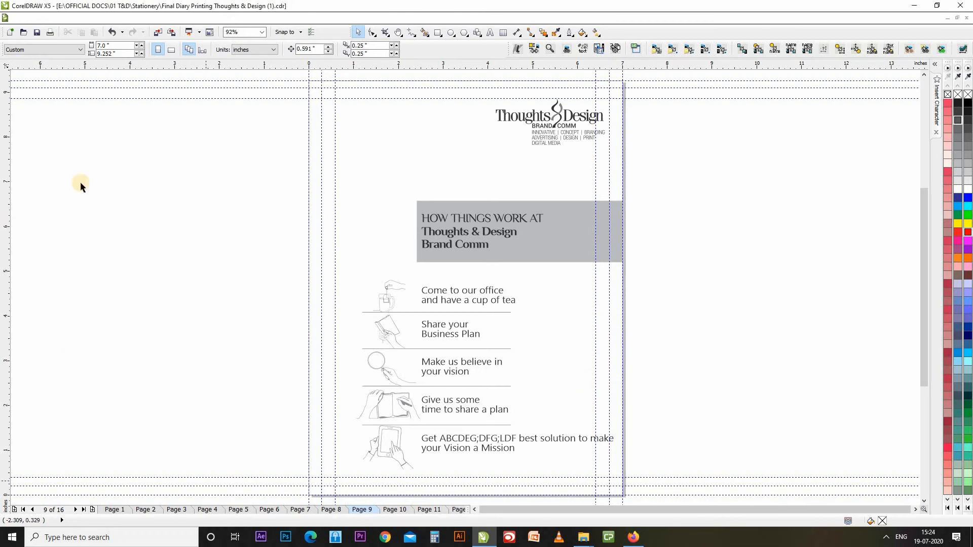
Browse the Edit menu's Find and Replace submenu, then close the menu.
click(42, 18)
mouse_move(79, 249)
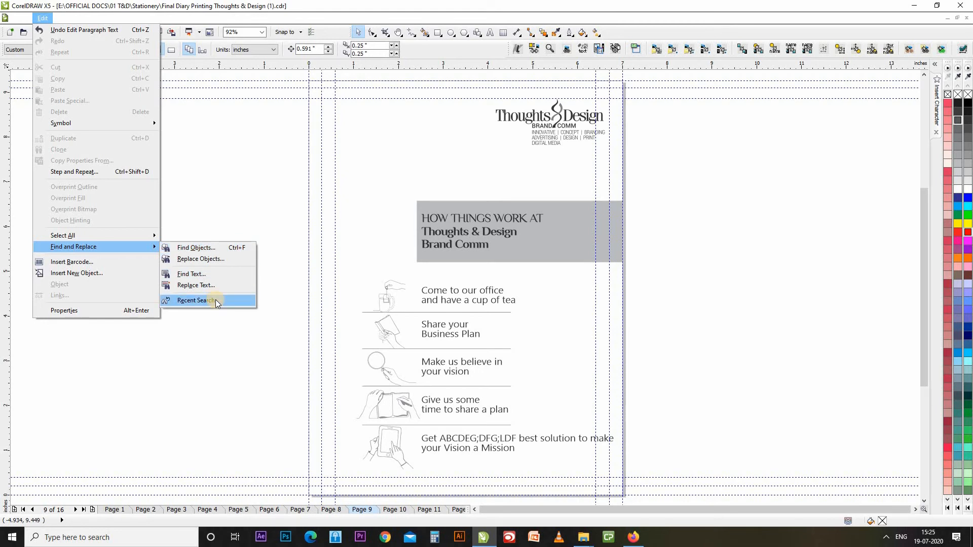
key(Escape)
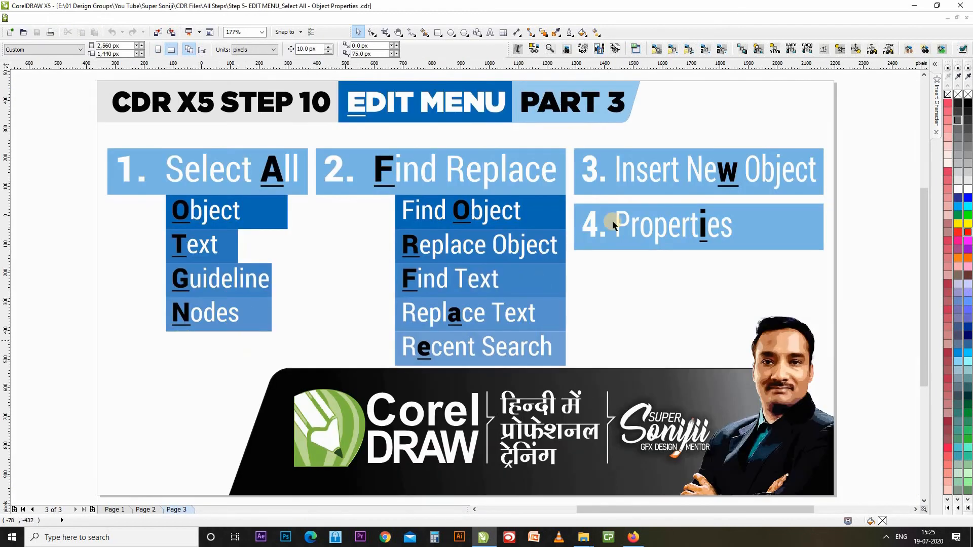
Insert a new object of type Corel BARCODE X6 via Edit > Insert New Object.
click(42, 17)
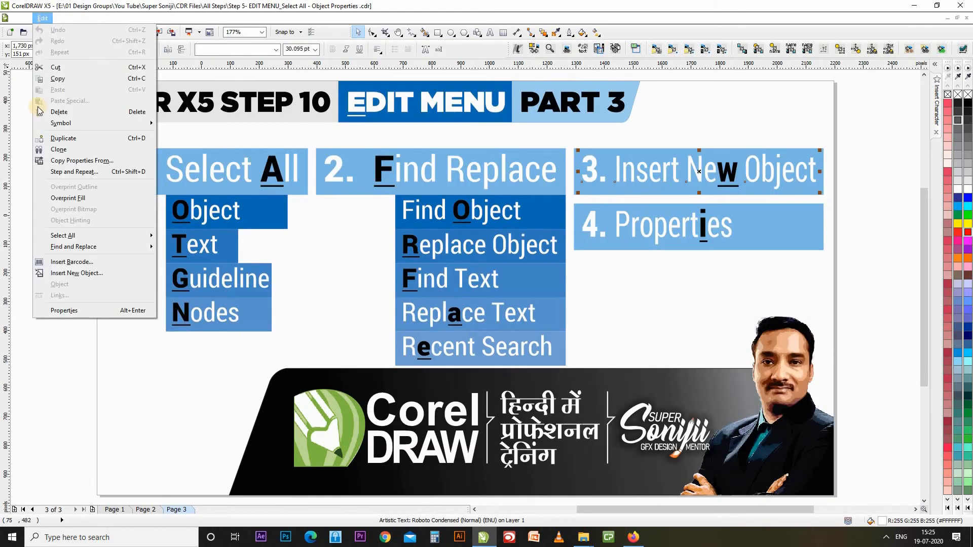
click(87, 281)
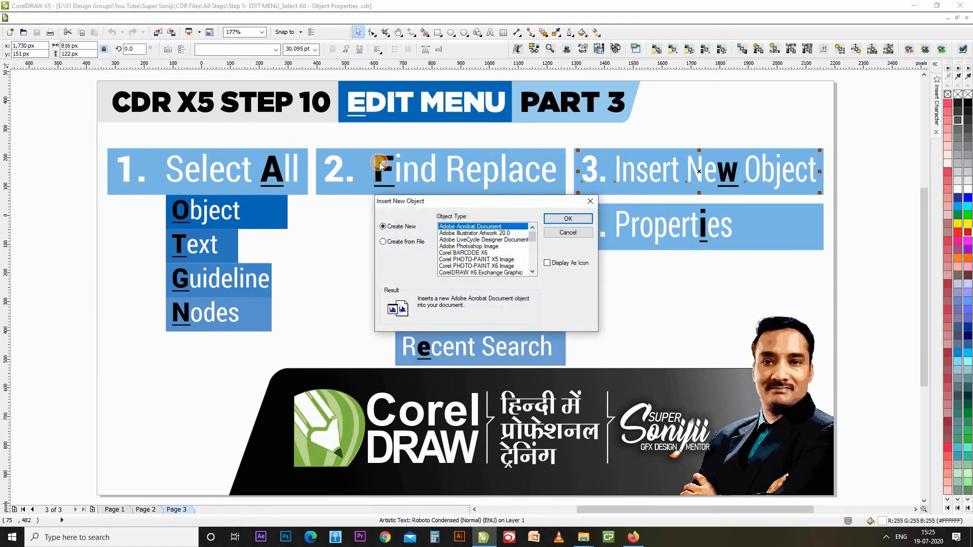
drag(549, 206, 292, 165)
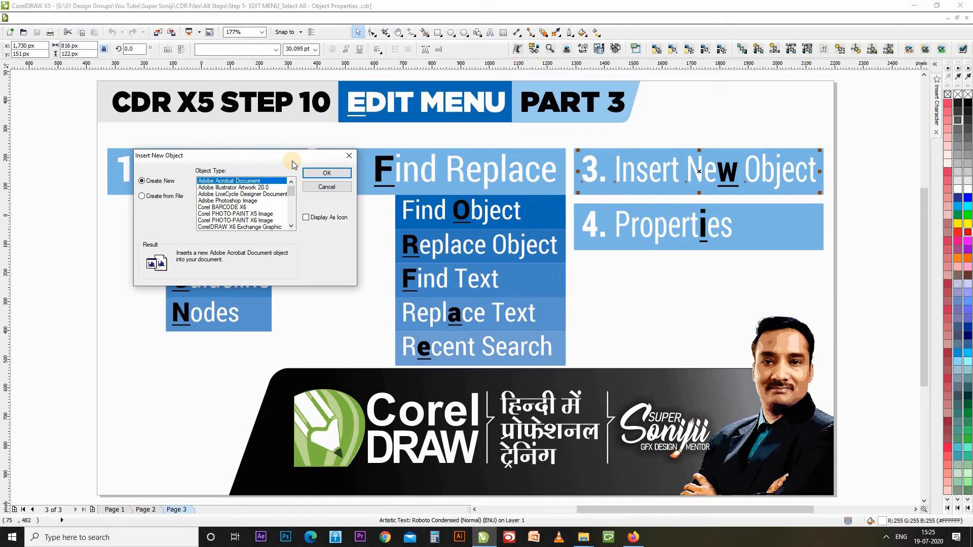
double_click(291, 226)
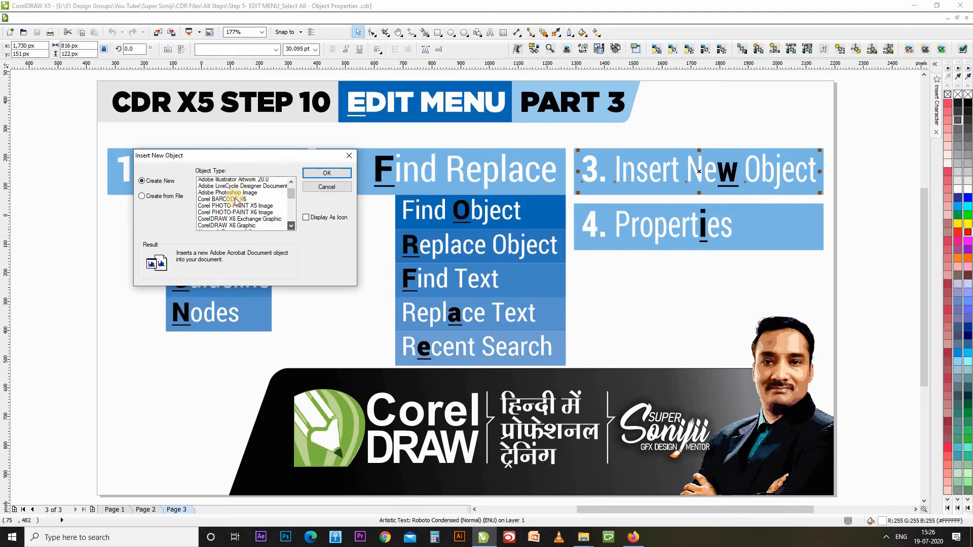
double_click(291, 182)
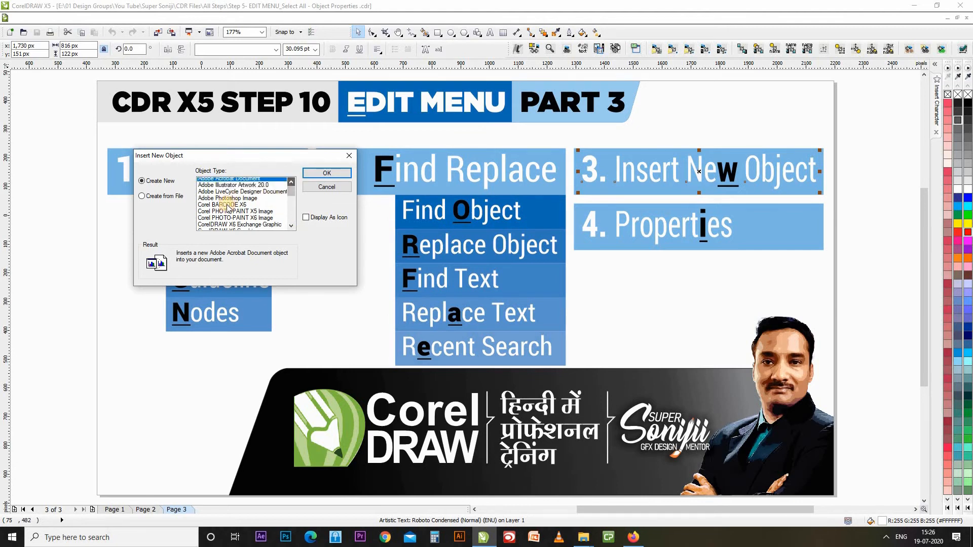
click(233, 207)
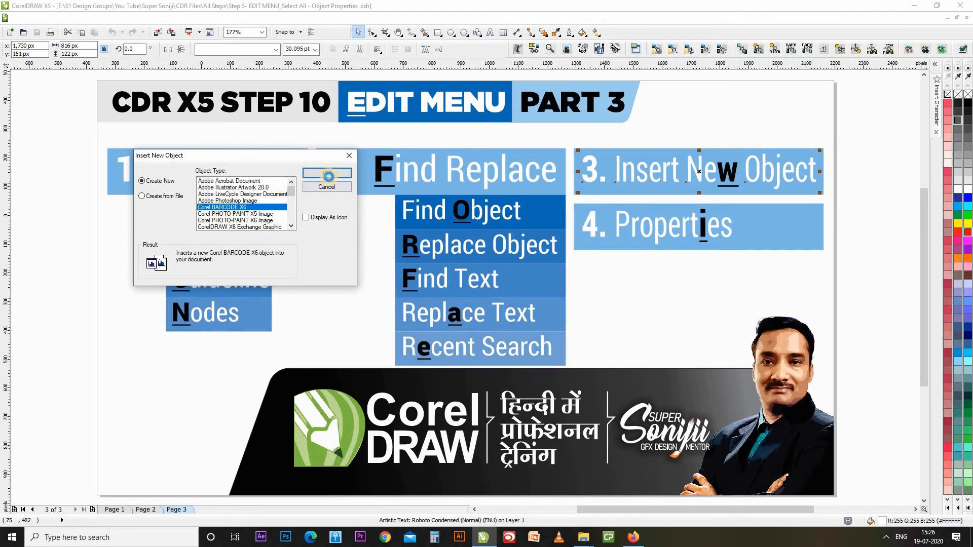
click(328, 173)
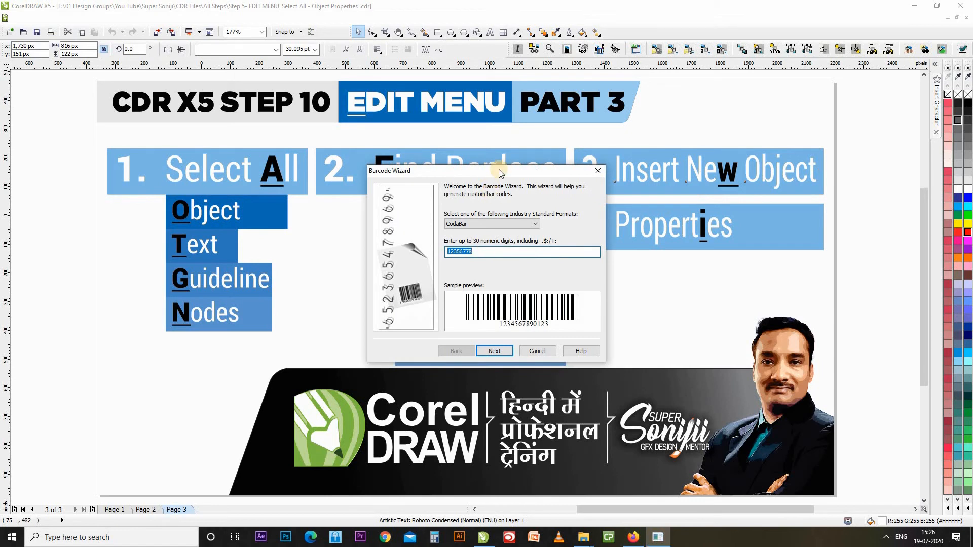
Create a barcode of the phone number with the digits placed above the bars.
drag(499, 173, 243, 161)
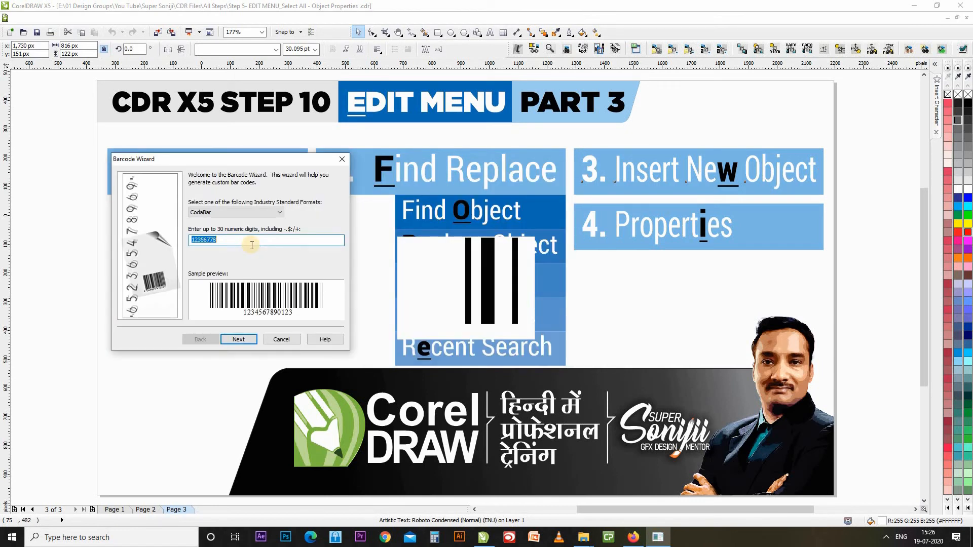
key(Tab)
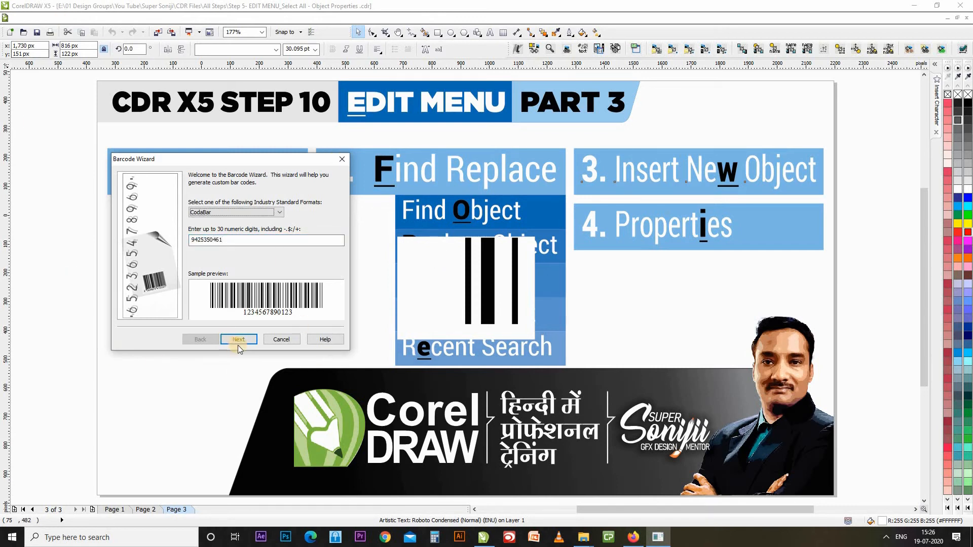
click(238, 343)
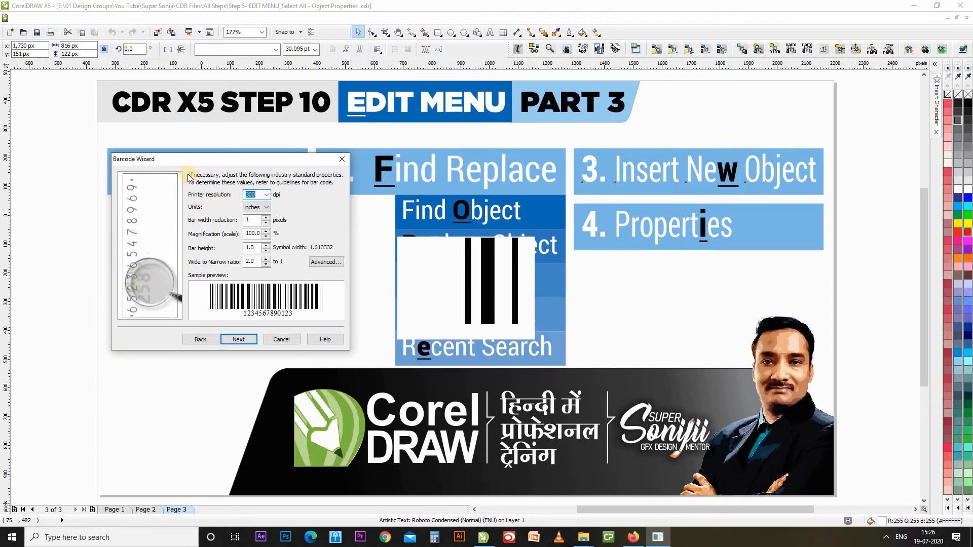
click(241, 341)
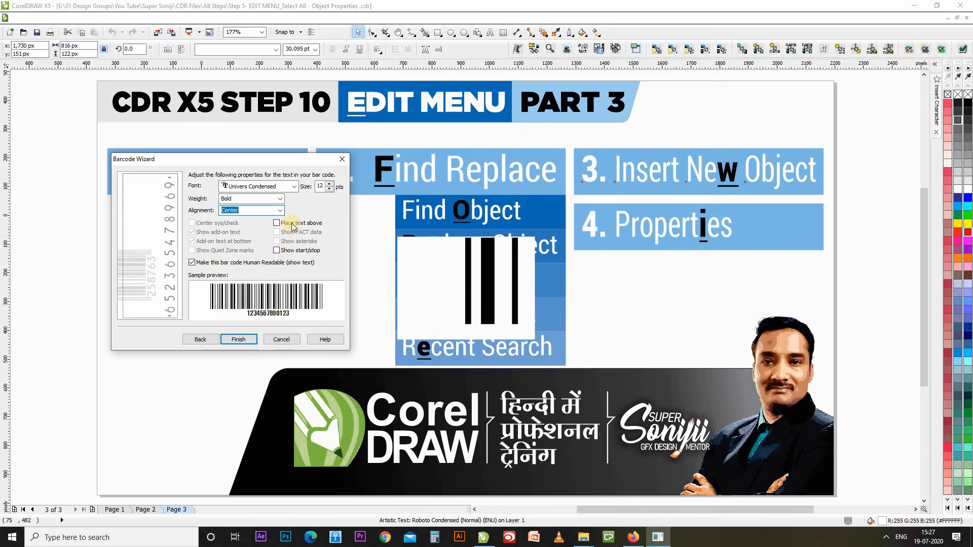
click(293, 225)
click(300, 253)
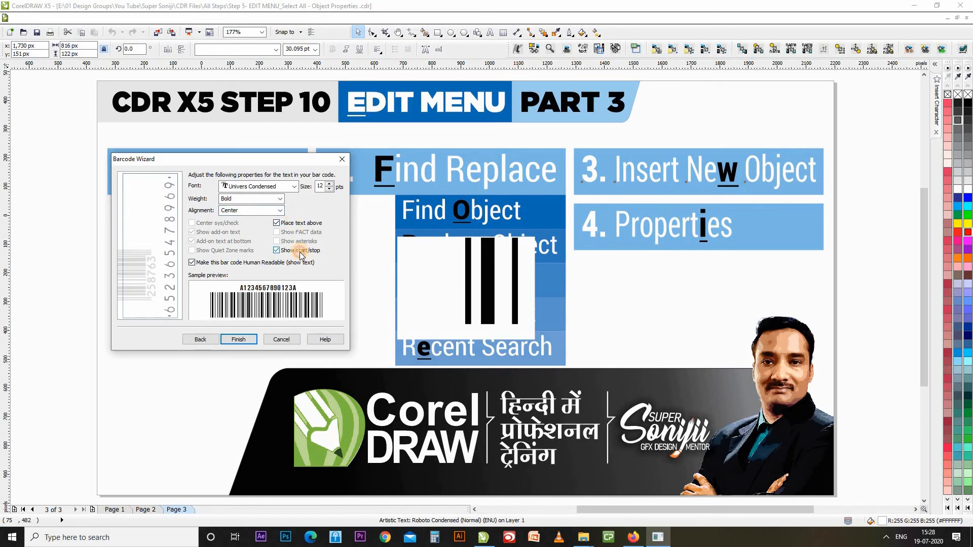
click(300, 254)
click(239, 339)
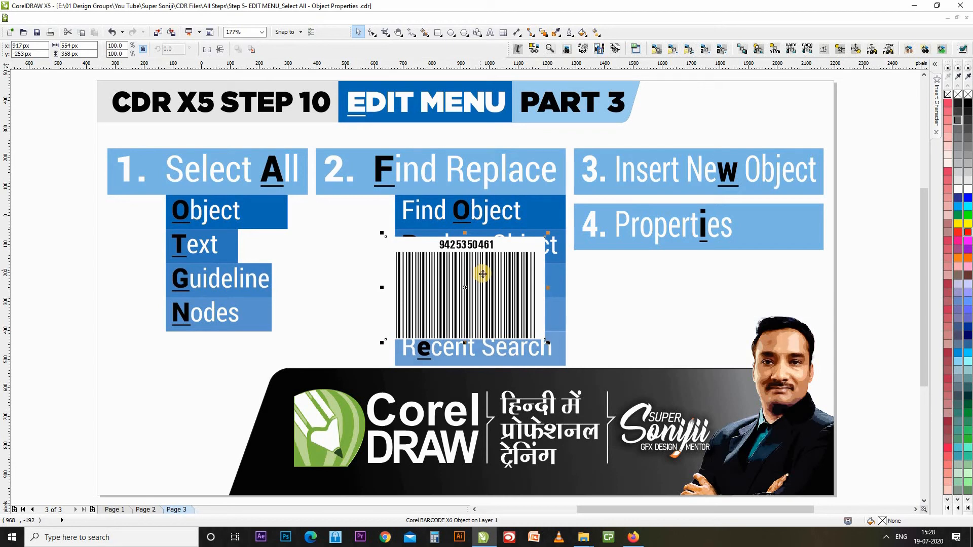
click(94, 194)
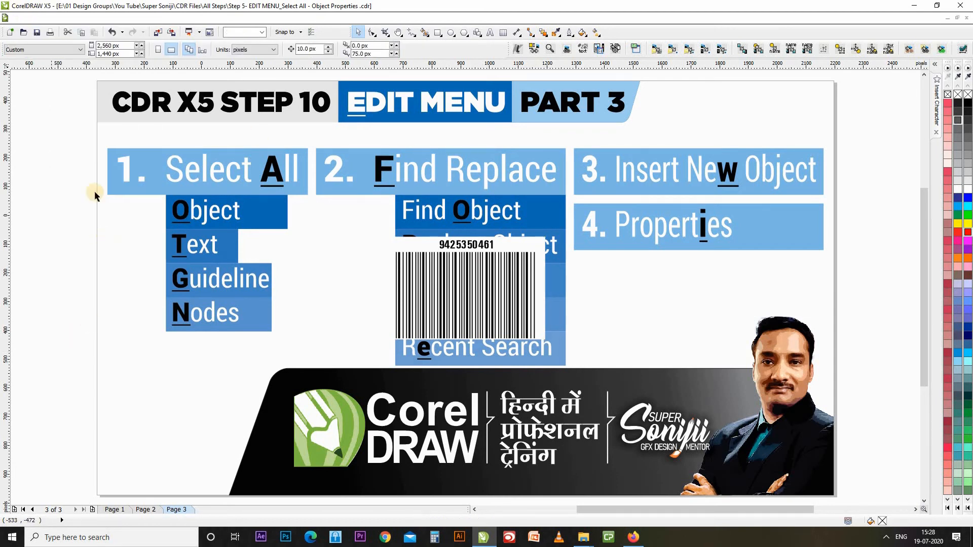
Open and close the Edit menu, then switch to the diary design document.
click(42, 18)
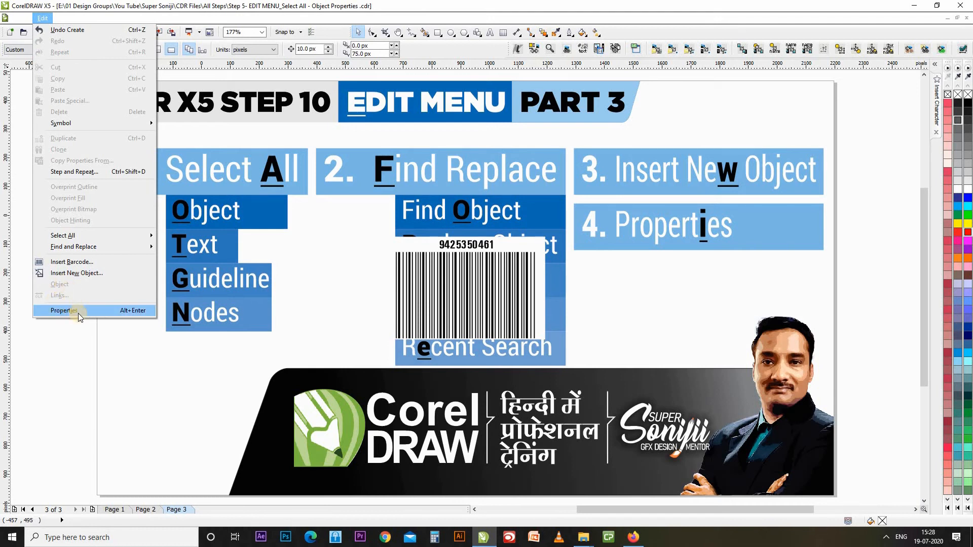
click(58, 365)
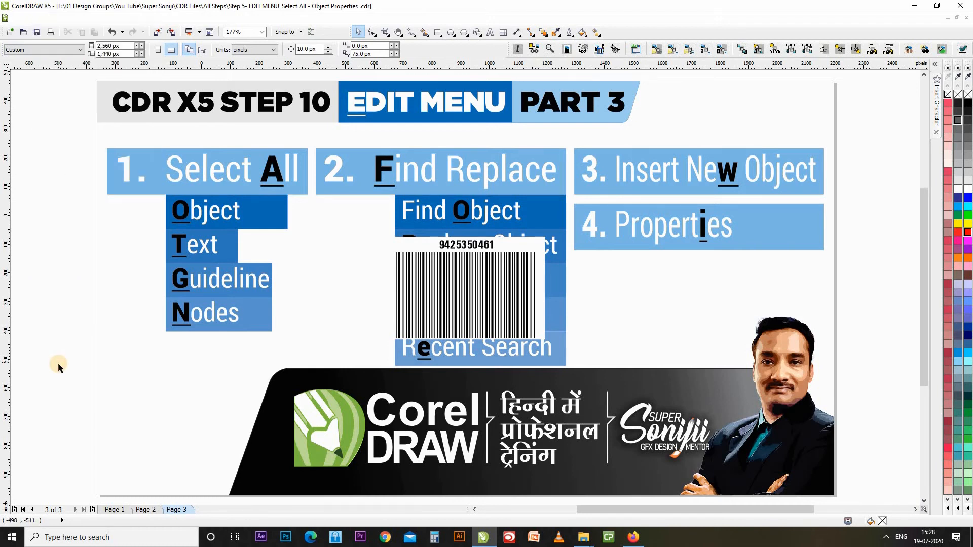
key(ctrl+Tab)
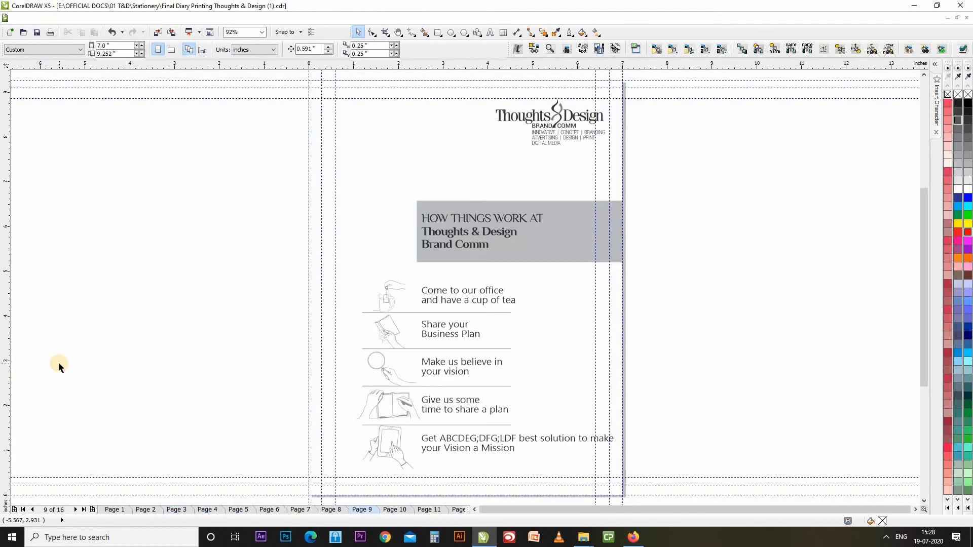
On page 1, open Object Properties, close Insert Character, and select the orange cover rectangle.
click(24, 510)
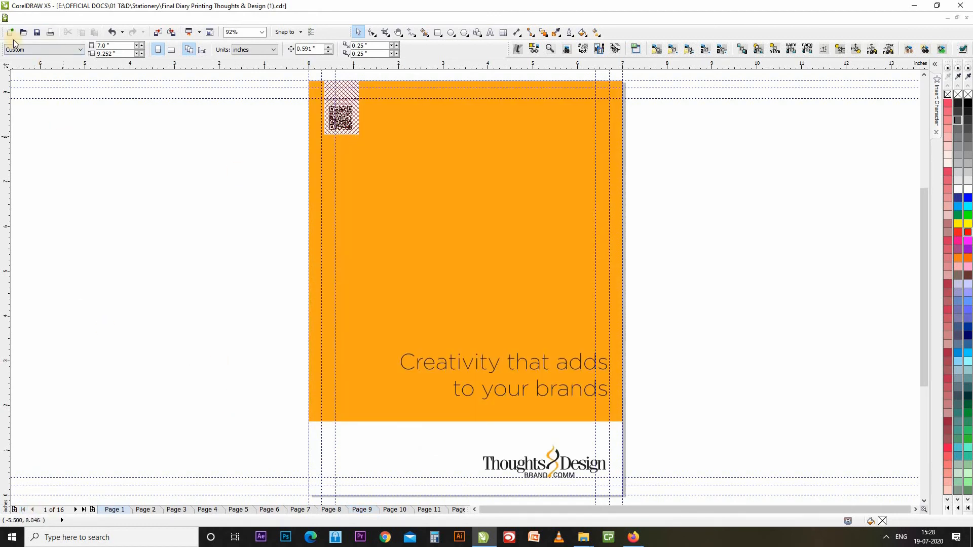
click(43, 18)
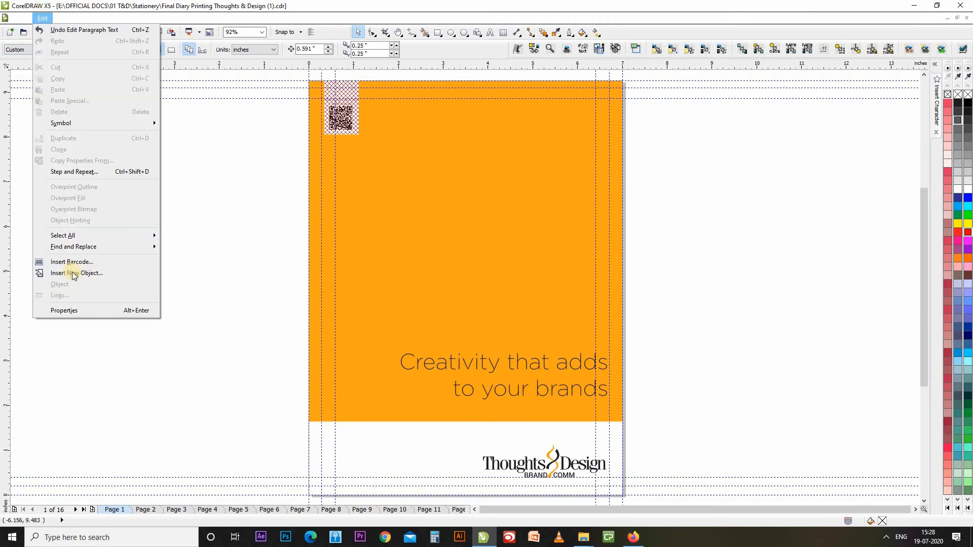
click(84, 313)
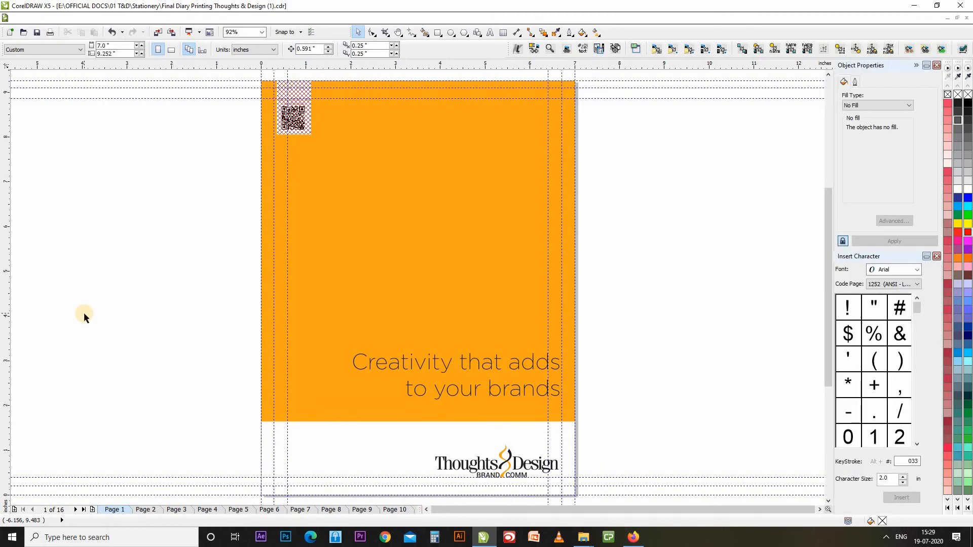
click(937, 257)
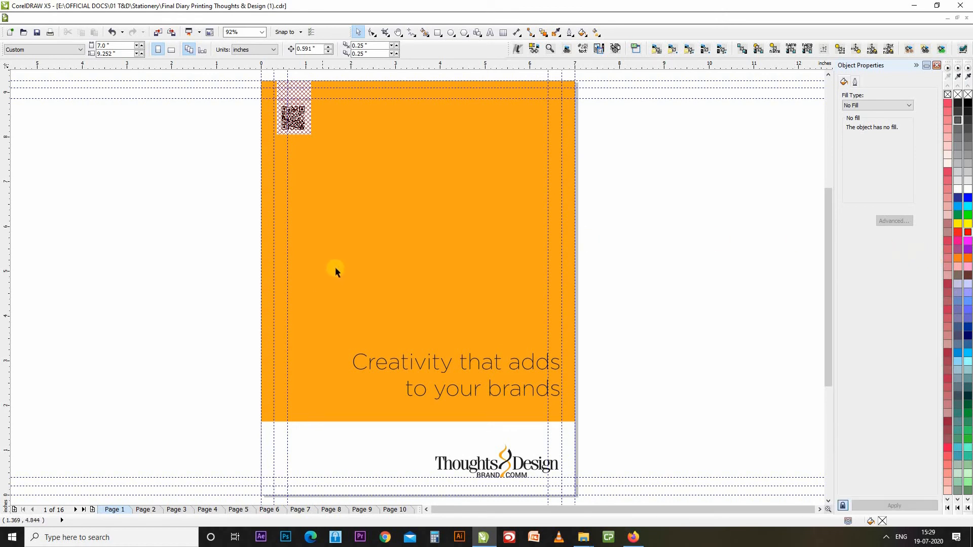
click(418, 216)
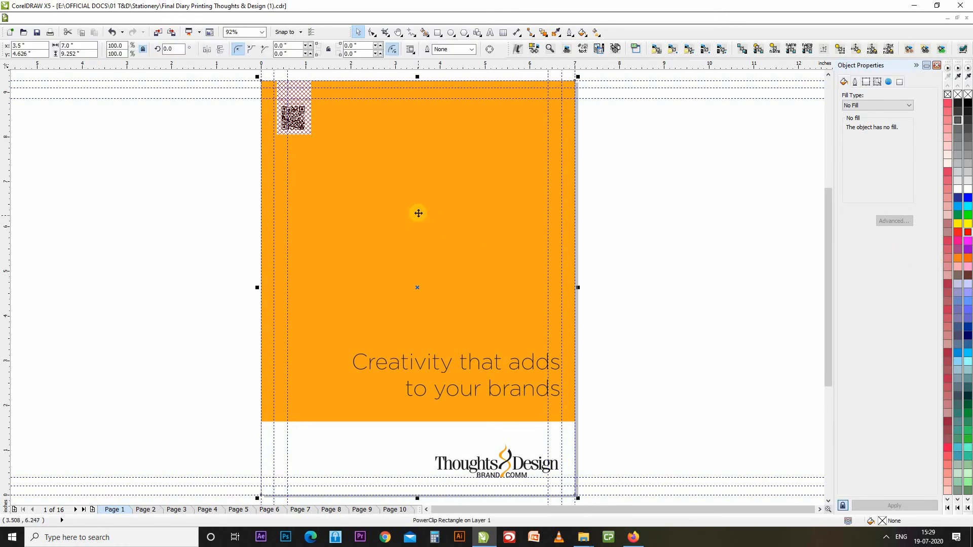
Fill the cover's bottom band with green from the palette.
drag(418, 212, 452, 224)
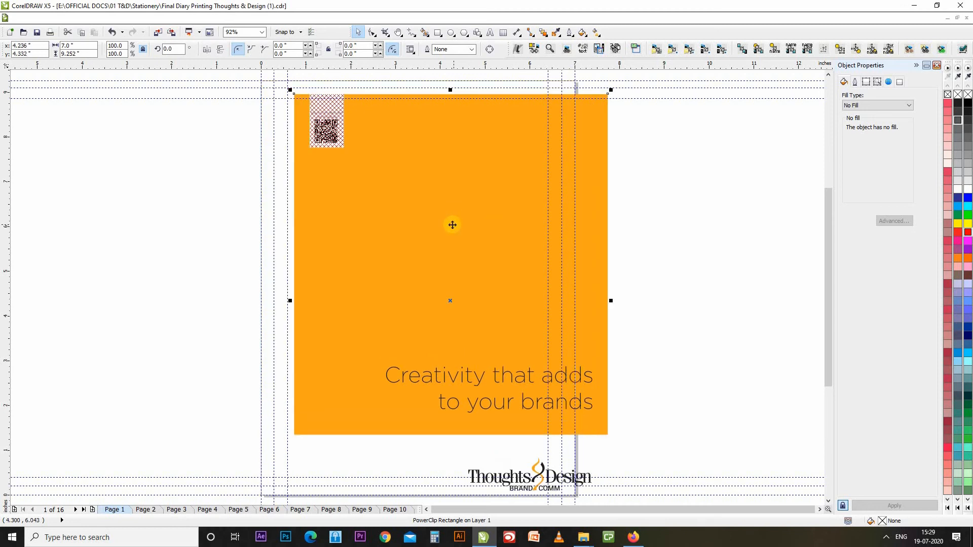
key(ctrl+z)
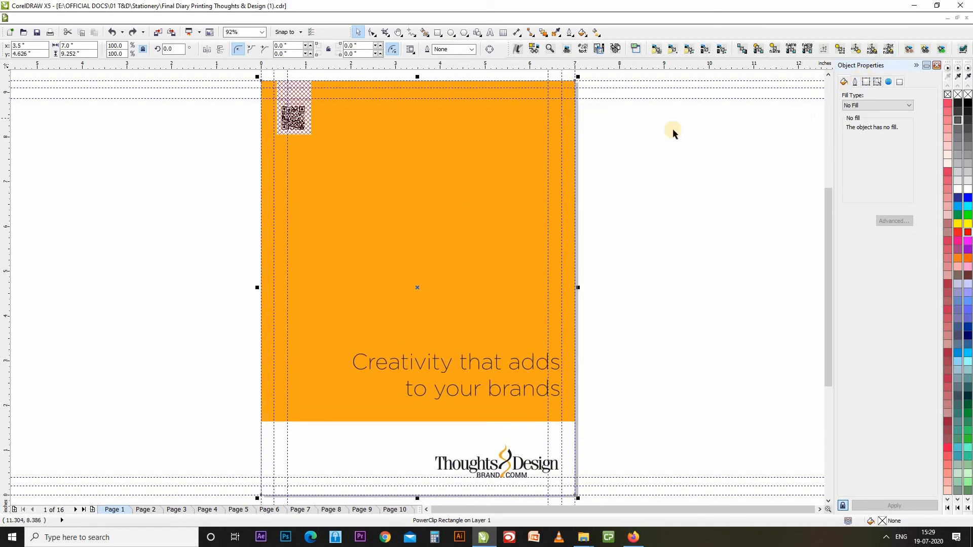
click(883, 107)
click(884, 107)
click(958, 215)
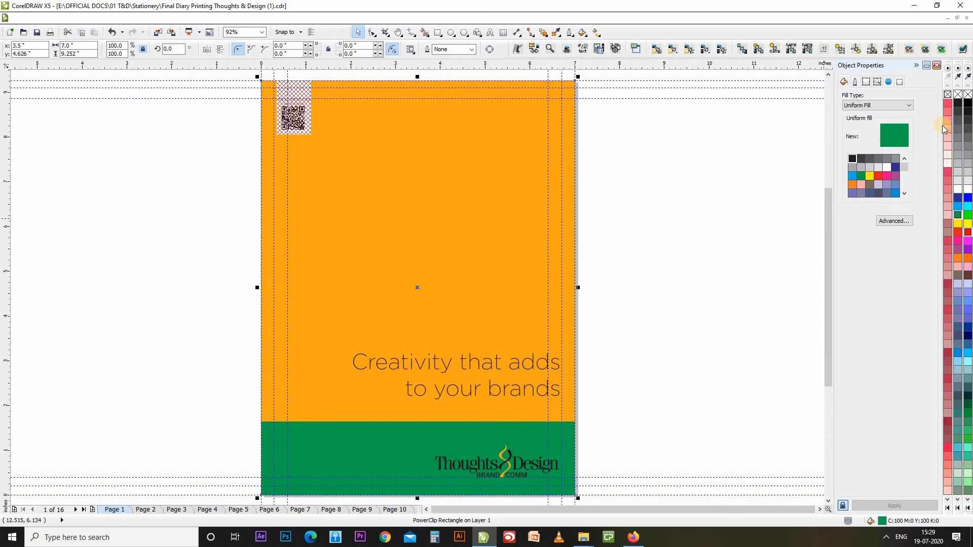
Give the cover rectangle a red outline 3.0 pt wide.
right_click(955, 233)
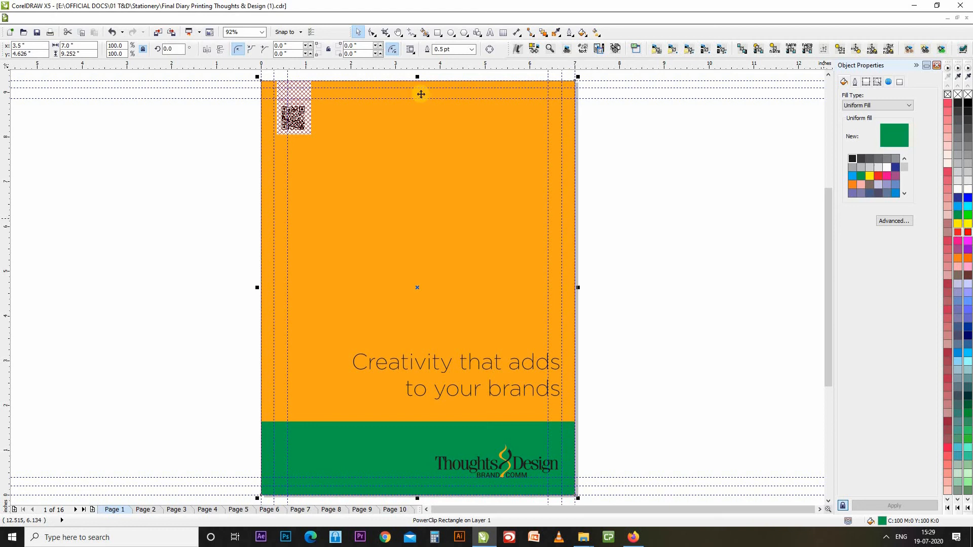
click(472, 49)
click(472, 49)
click(472, 49)
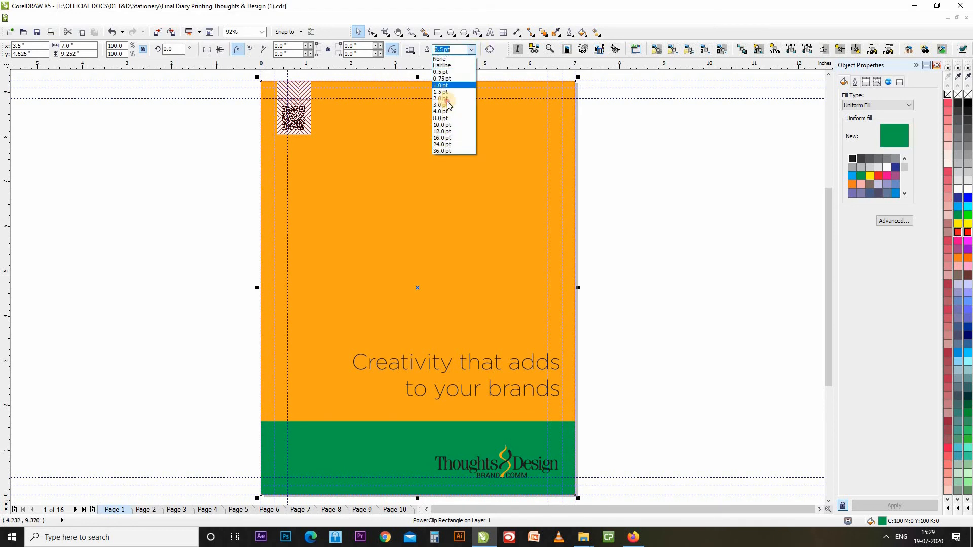
click(446, 101)
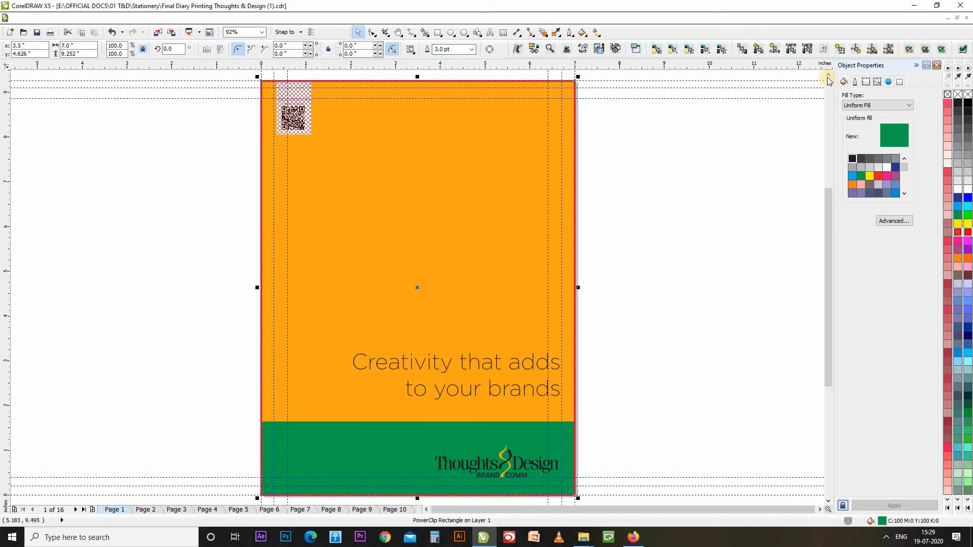
click(854, 82)
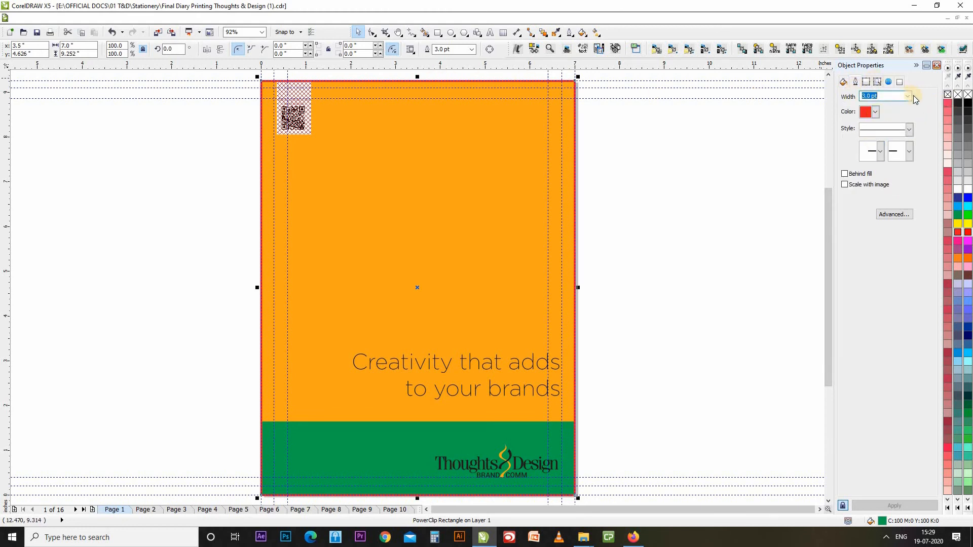
Remove the cover's red outline and review its wrap, size and Internet properties.
right_click(948, 96)
click(504, 157)
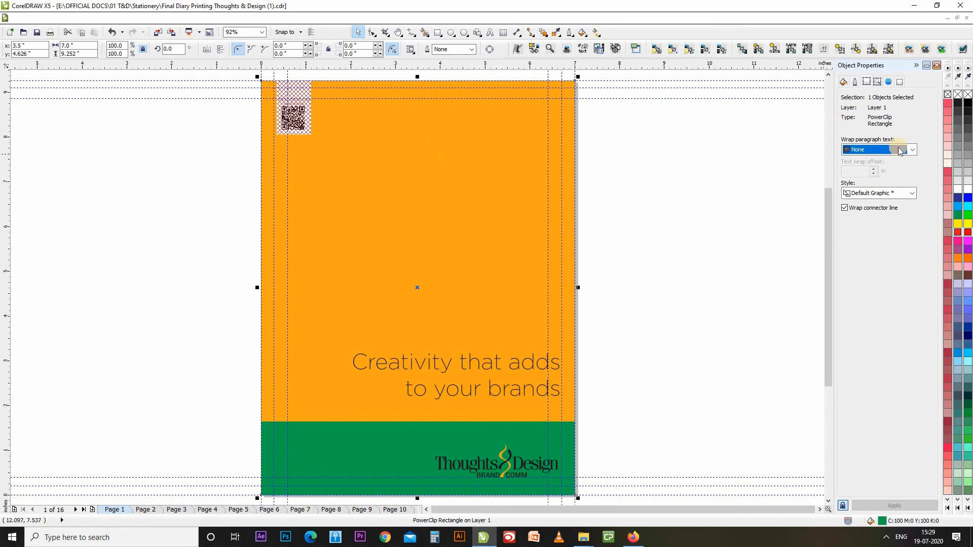
click(882, 150)
click(882, 150)
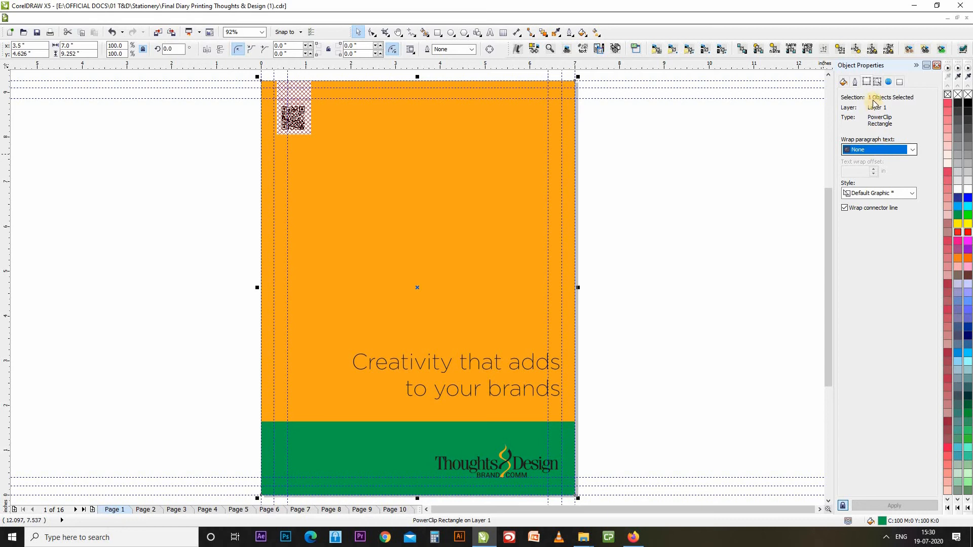
click(877, 81)
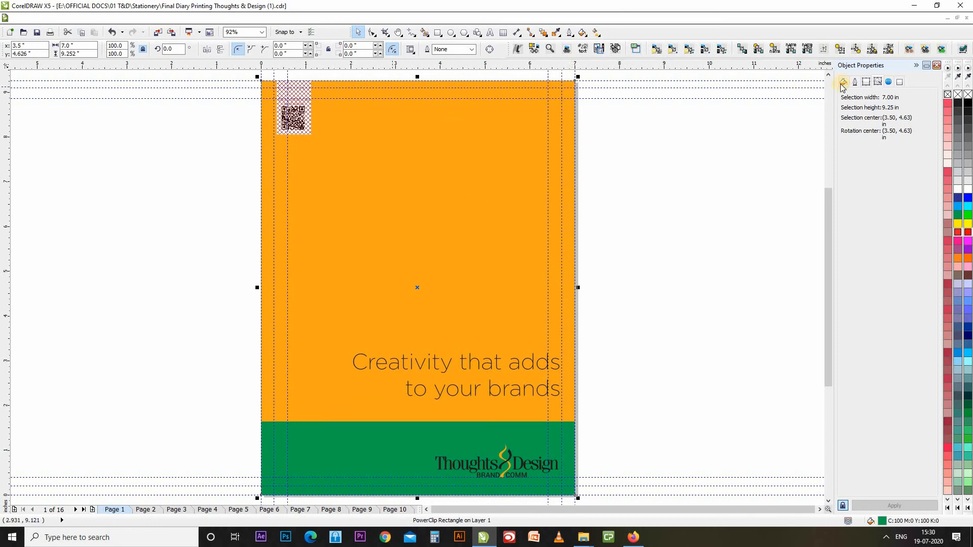
click(889, 83)
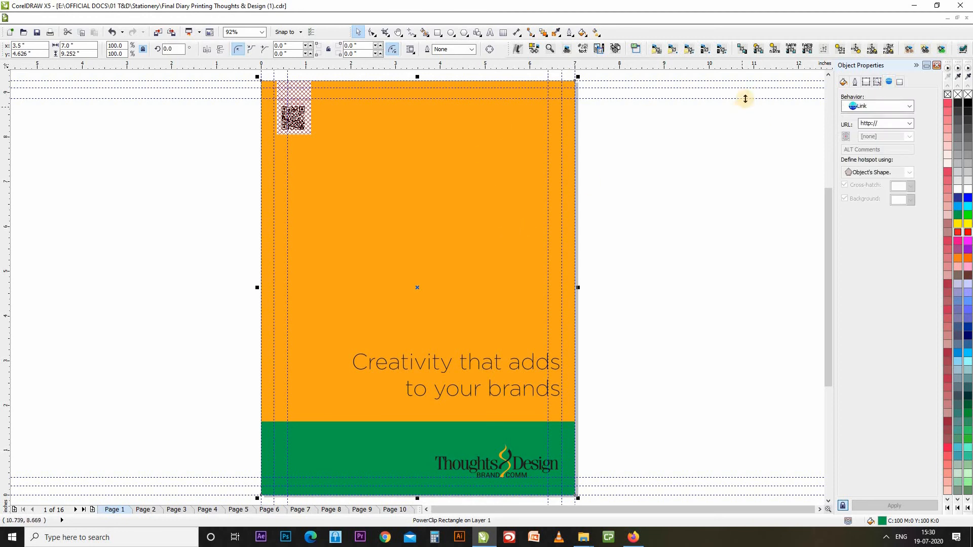
click(622, 247)
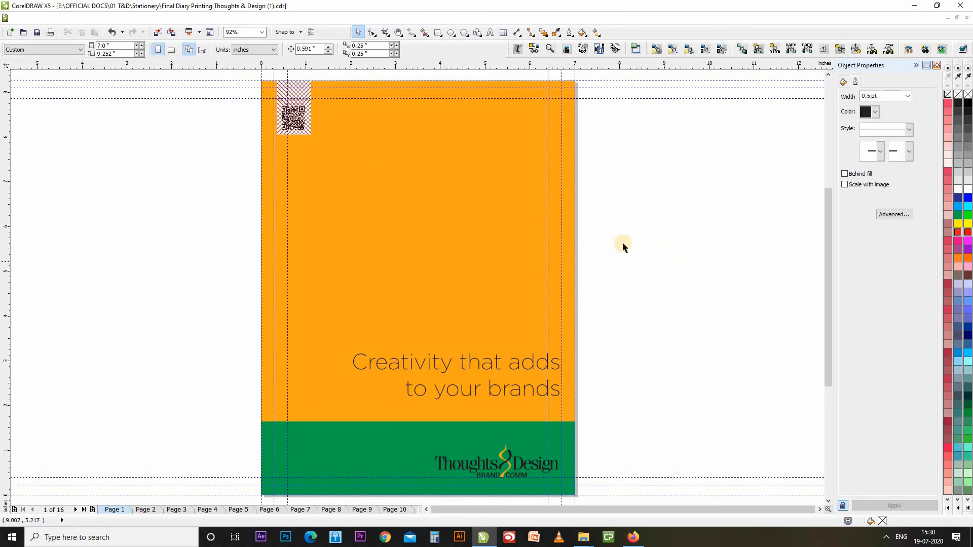
click(393, 223)
click(947, 94)
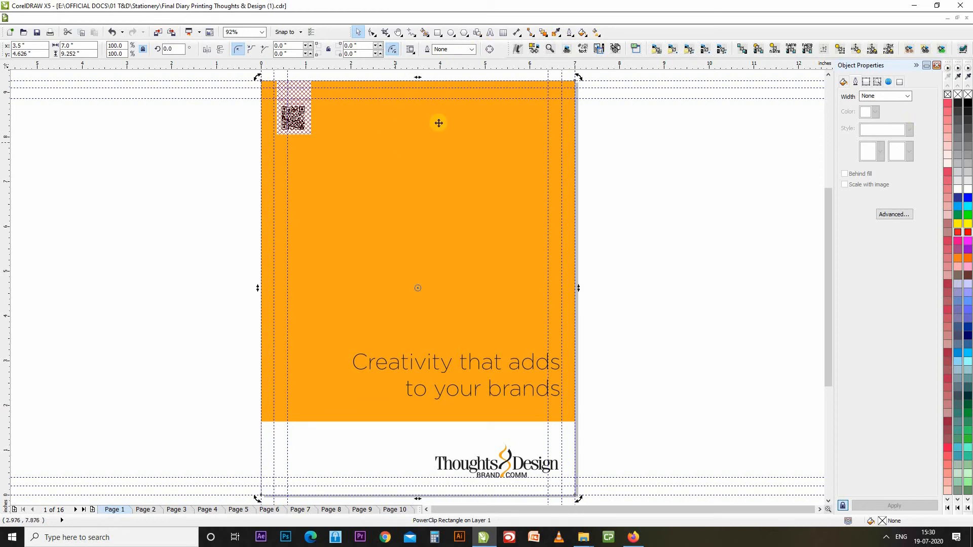
click(441, 186)
click(441, 186)
click(136, 160)
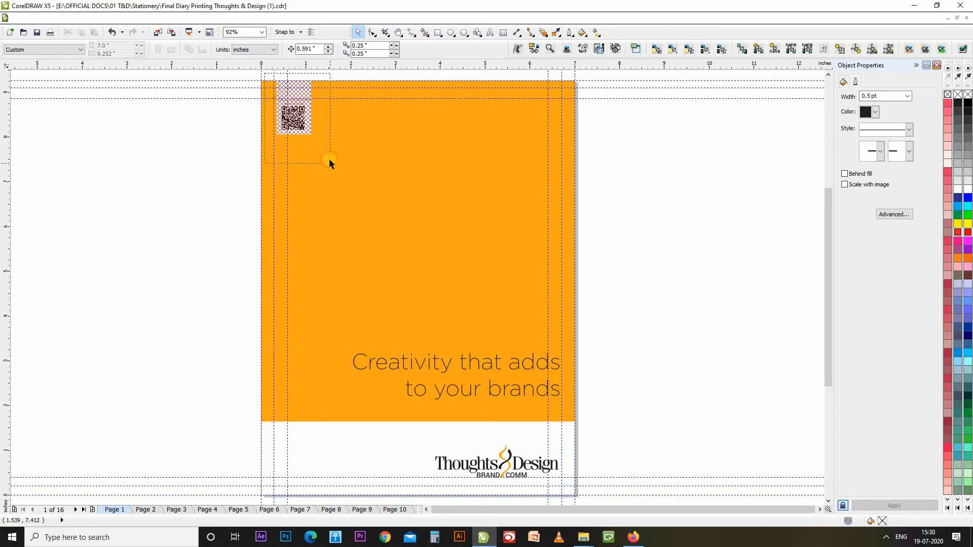
Zoom in and open the QR panel's PowerClip contents, selecting the QR code group.
scroll(329, 159, up, 4)
scroll(403, 212, right, 3)
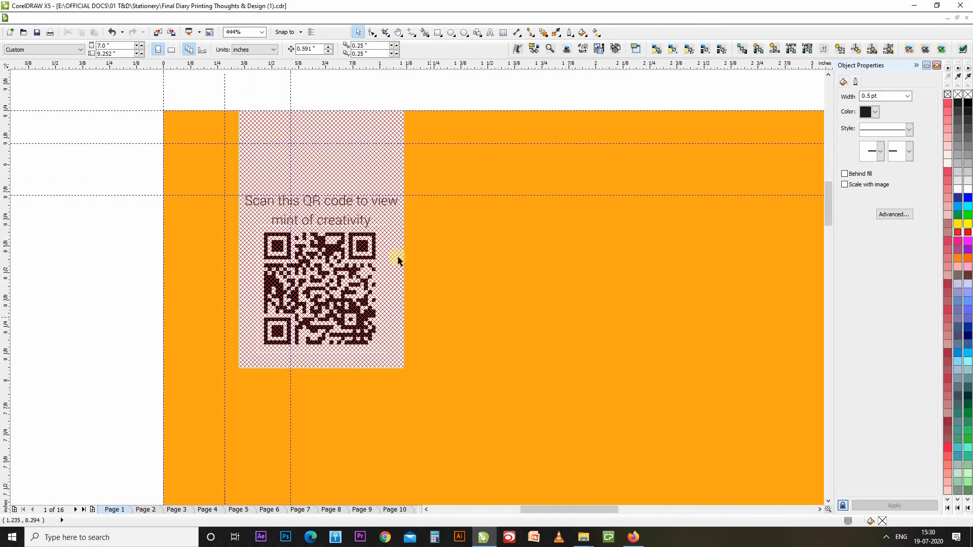
click(380, 277)
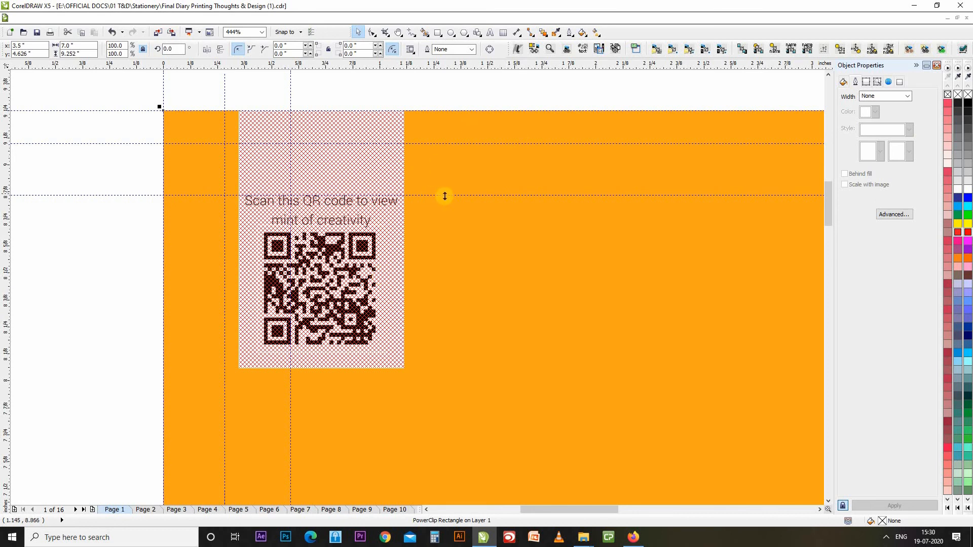
ctrl+click(371, 169)
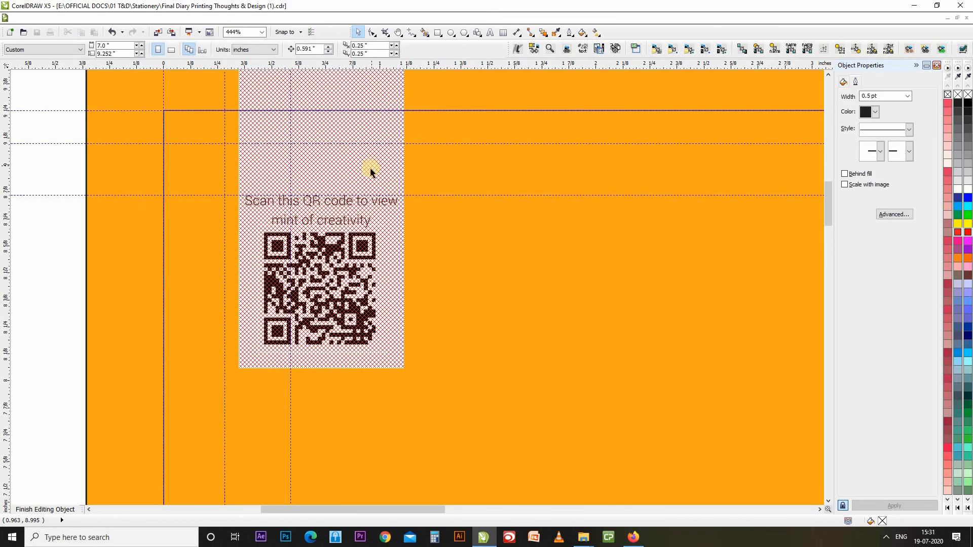
click(364, 181)
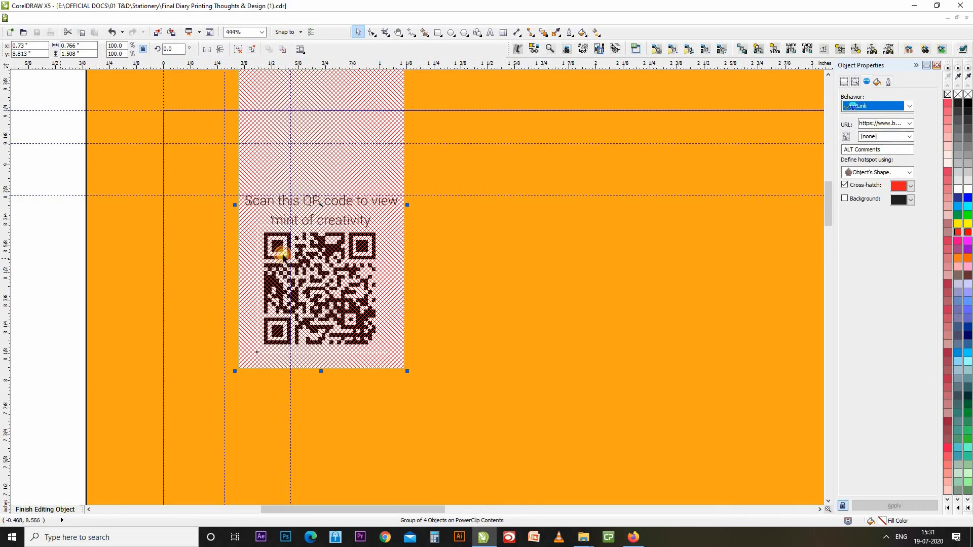
key(Escape)
click(341, 273)
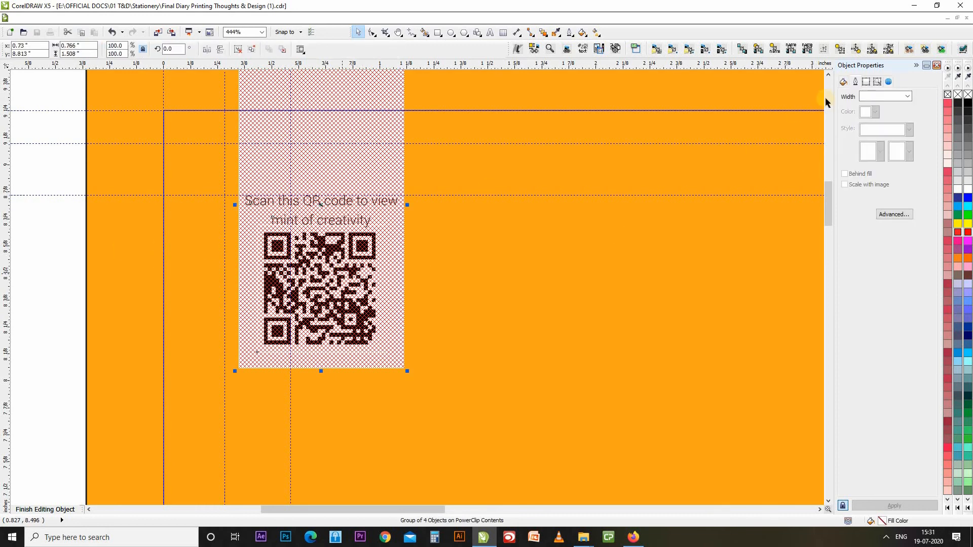
Check the QR group's hyperlink settings, then ungroup it into separate objects.
click(888, 81)
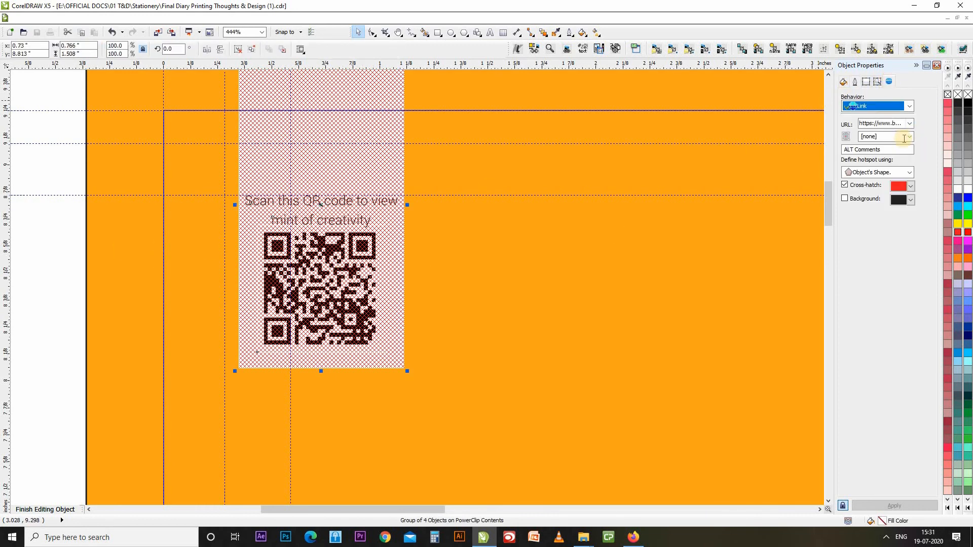
click(909, 124)
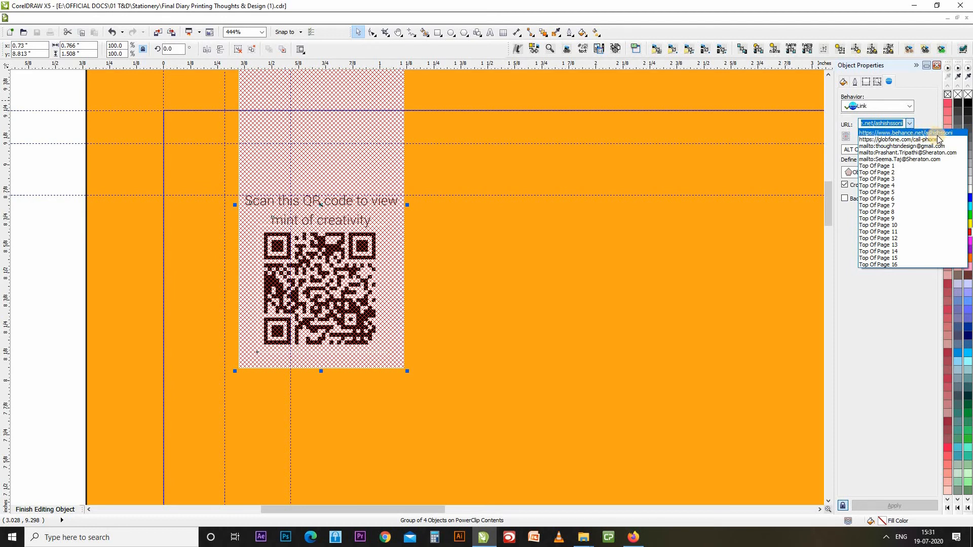
click(906, 294)
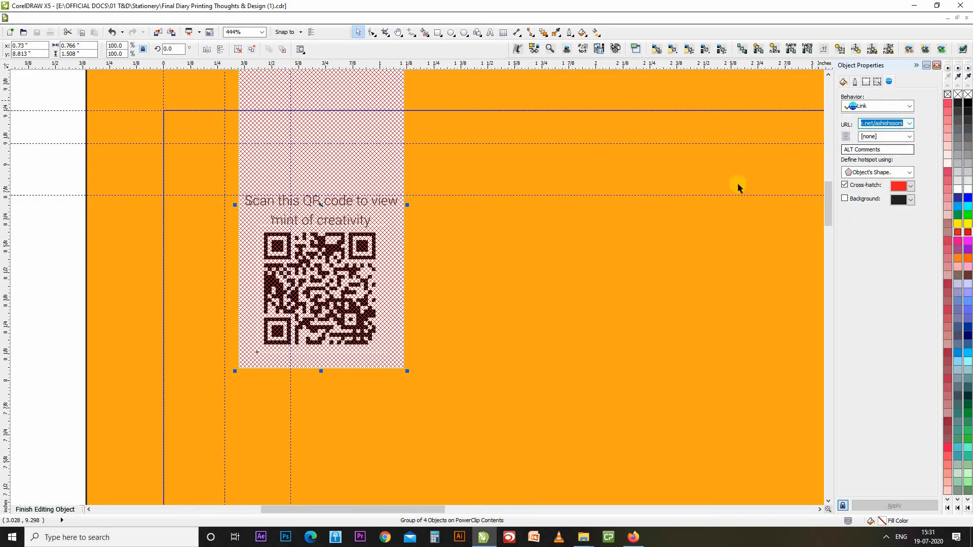
click(385, 251)
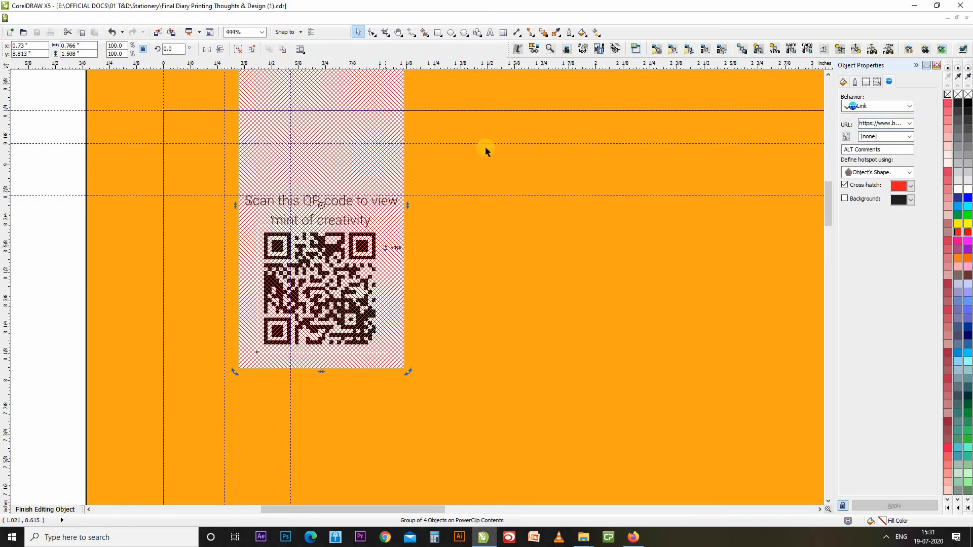
click(252, 49)
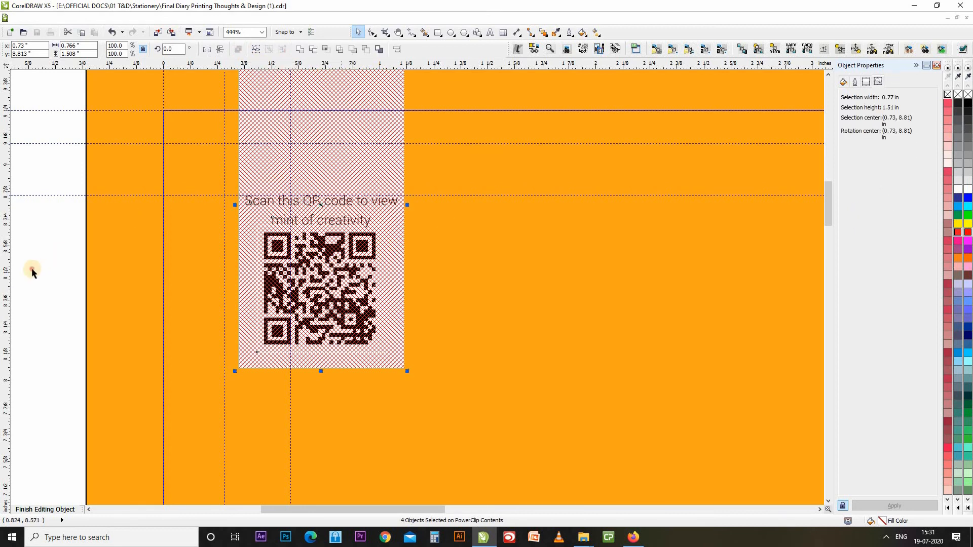
click(276, 166)
drag(368, 170, 403, 183)
key(ctrl+z)
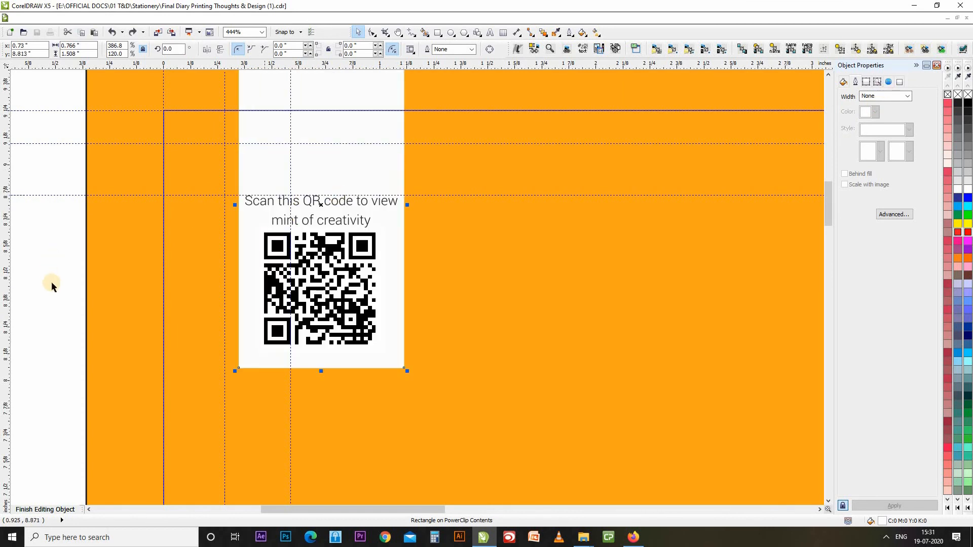
Select the QR code image alone and assign it the website URL as a link.
click(327, 261)
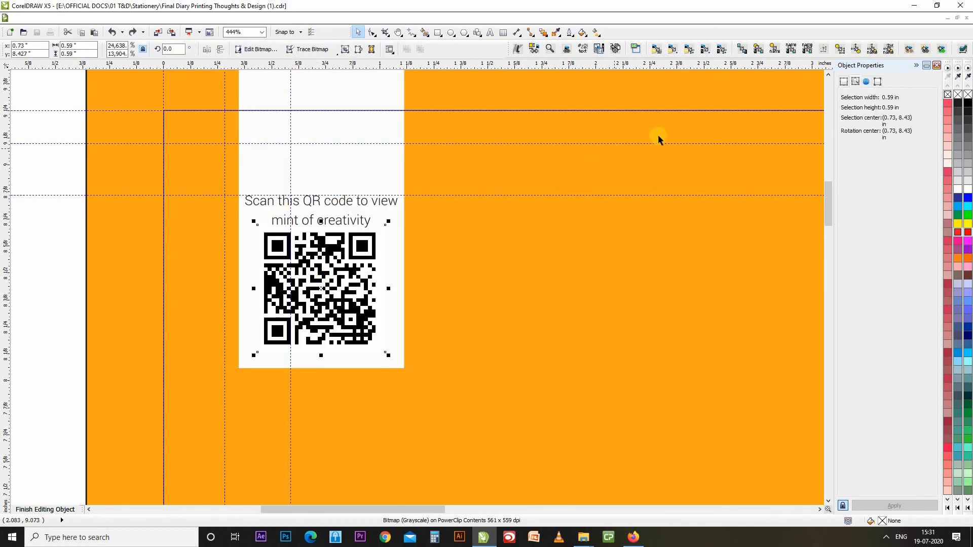
drag(341, 299, 373, 332)
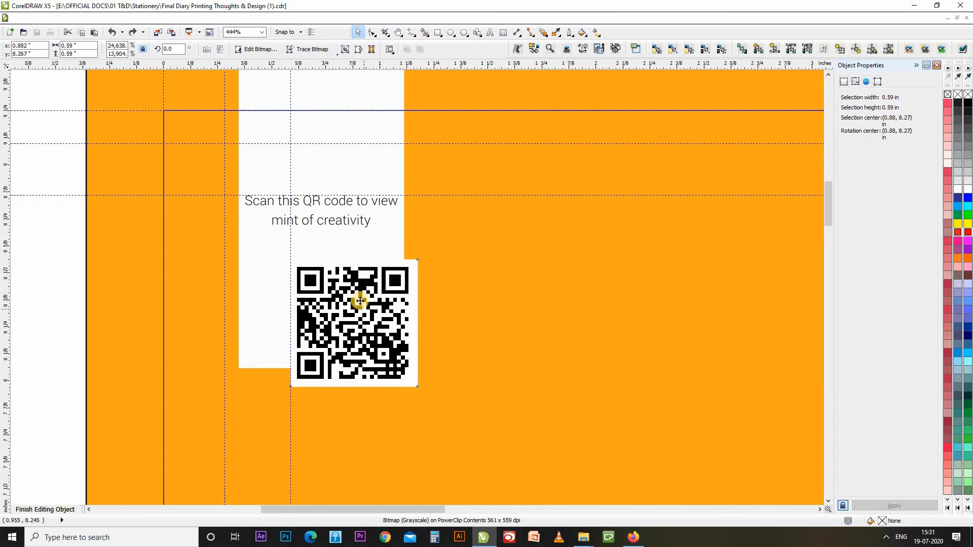
key(ctrl+z)
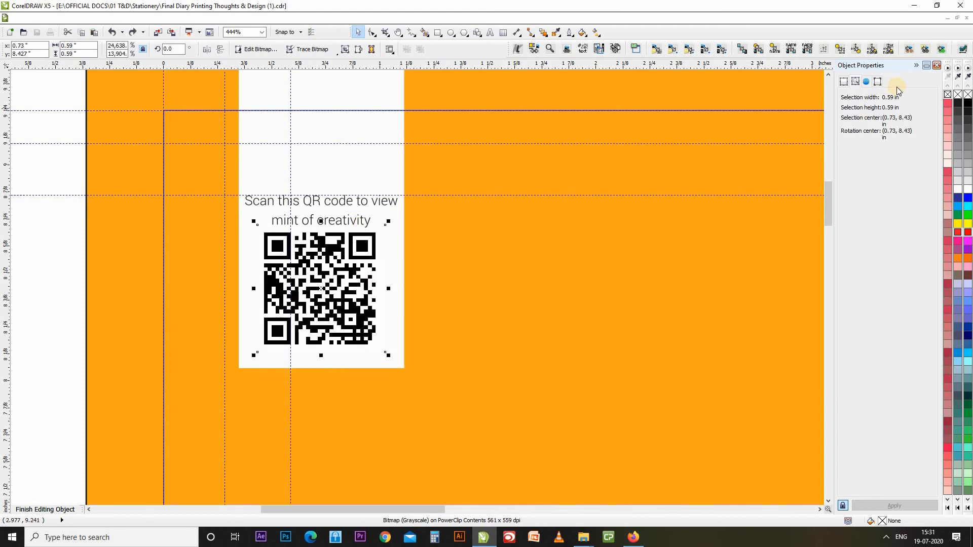
click(867, 81)
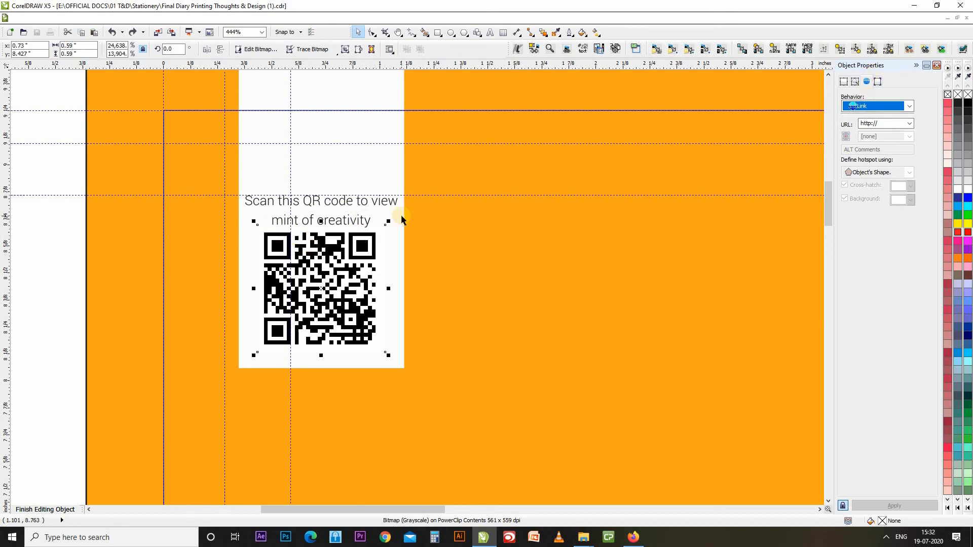
click(894, 123)
click(894, 123)
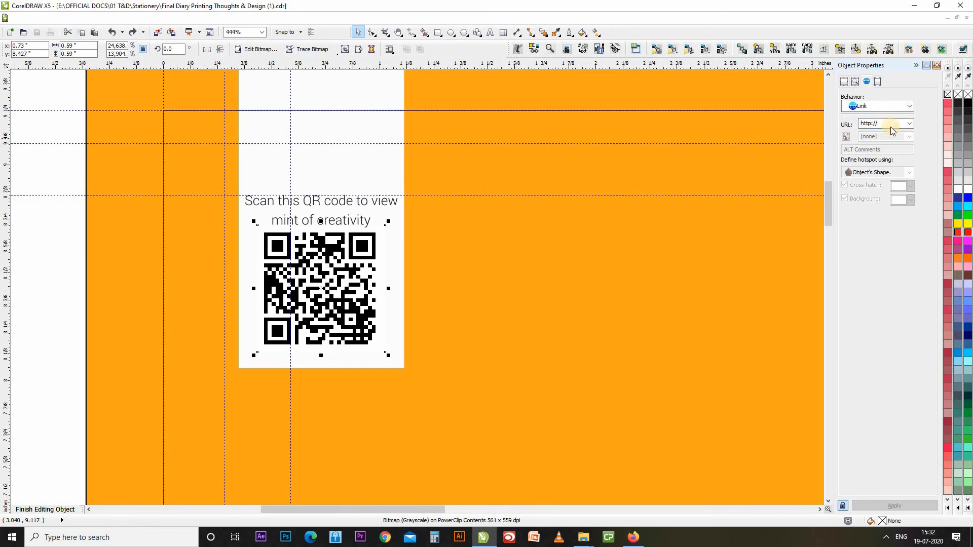
click(892, 124)
click(902, 126)
key(Return)
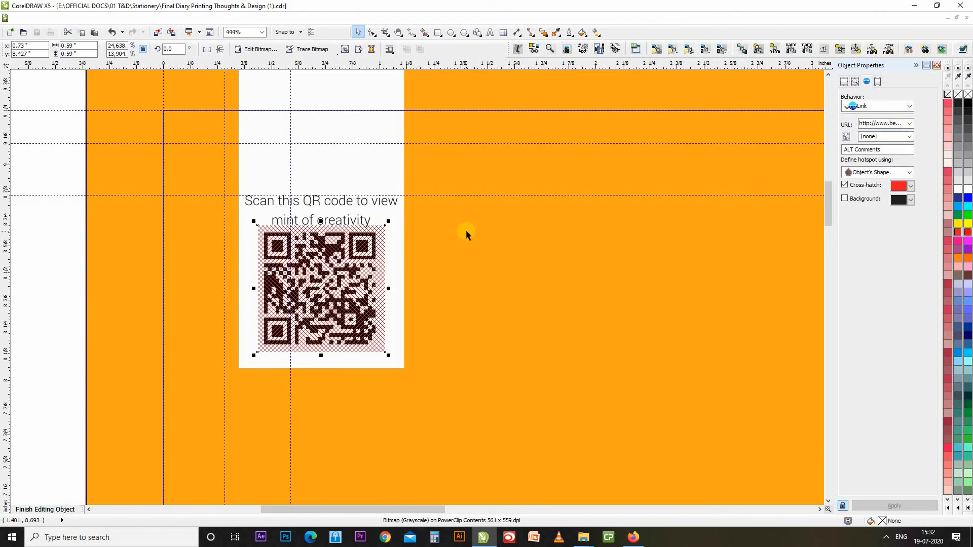
Reselect the QR image to confirm its link, then finish editing the PowerClip.
click(55, 279)
click(299, 279)
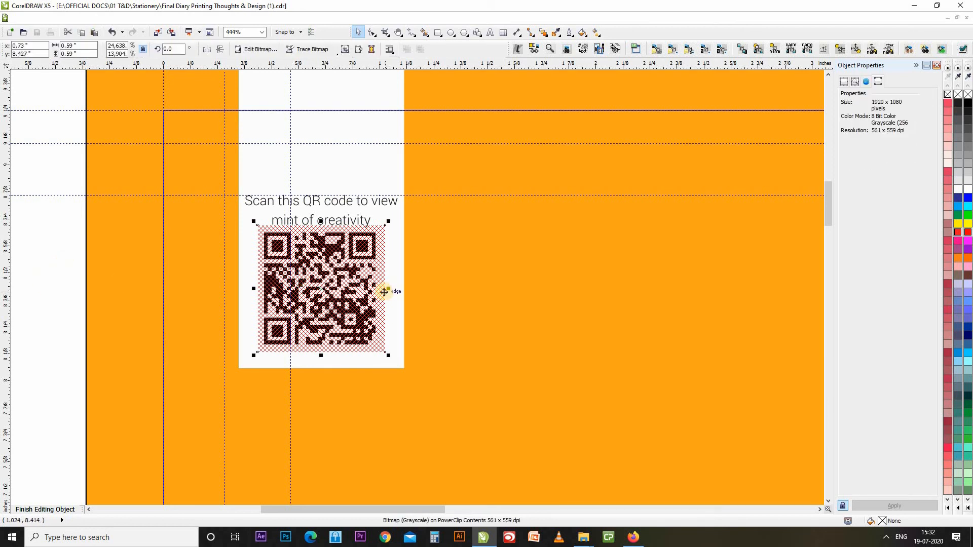
click(310, 280)
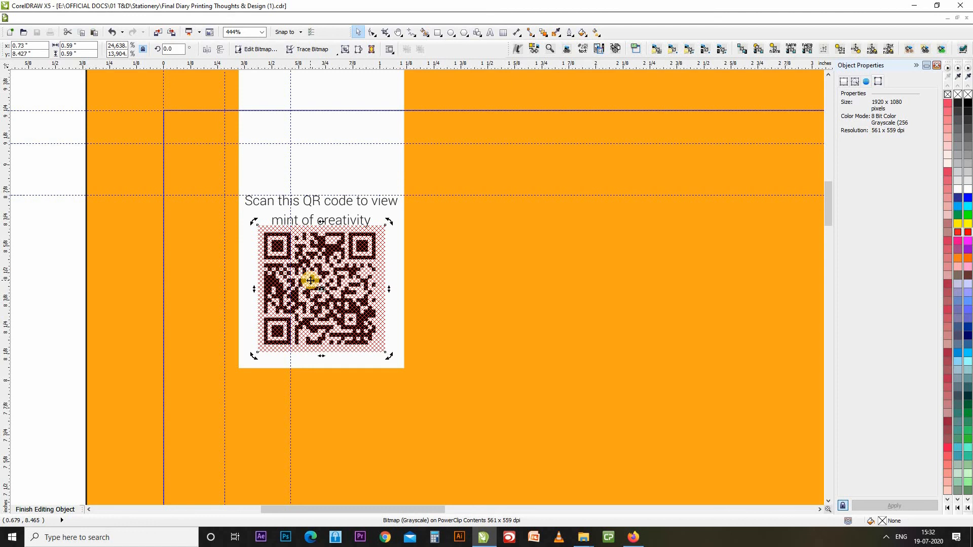
click(523, 253)
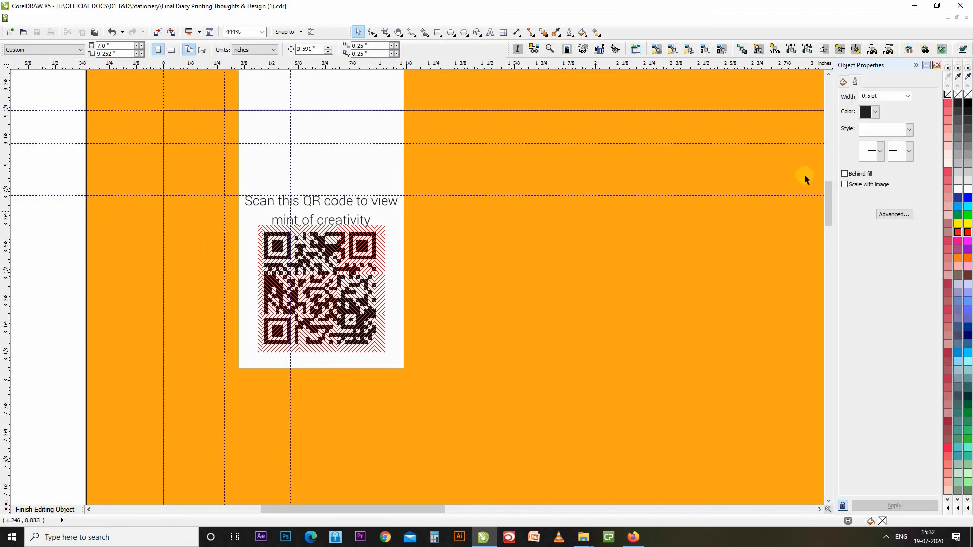
click(364, 287)
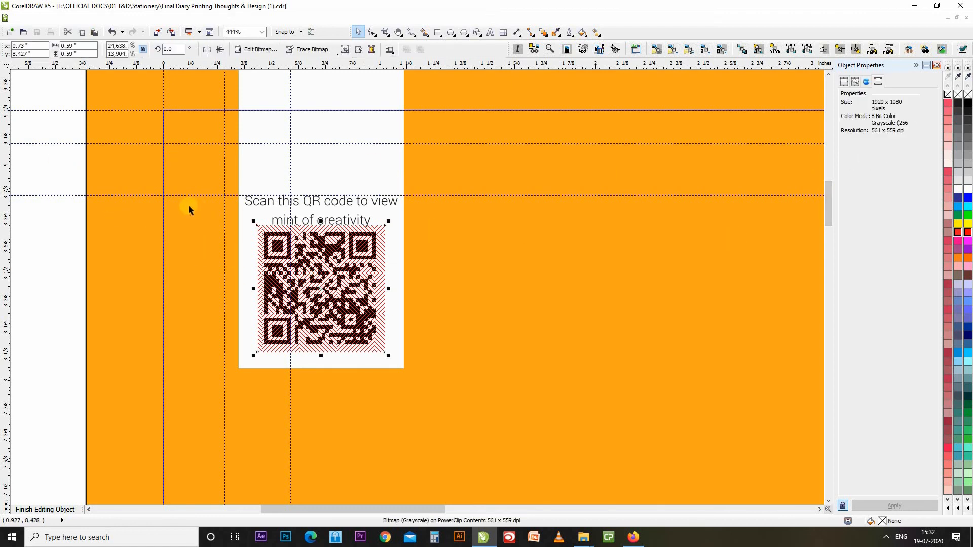
ctrl+click(59, 175)
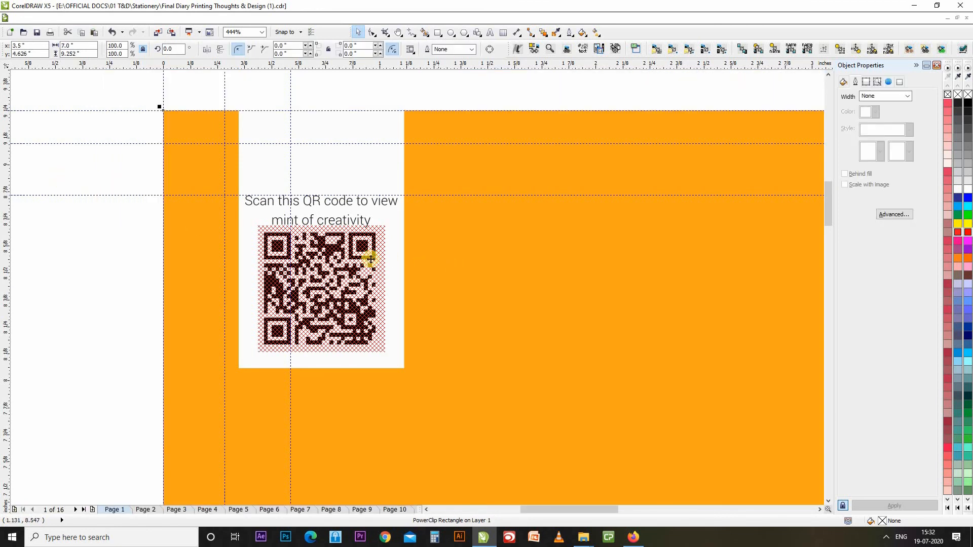
Zoom out to the full page and jump to page 16, selecting its clipped background.
key(shift+F4)
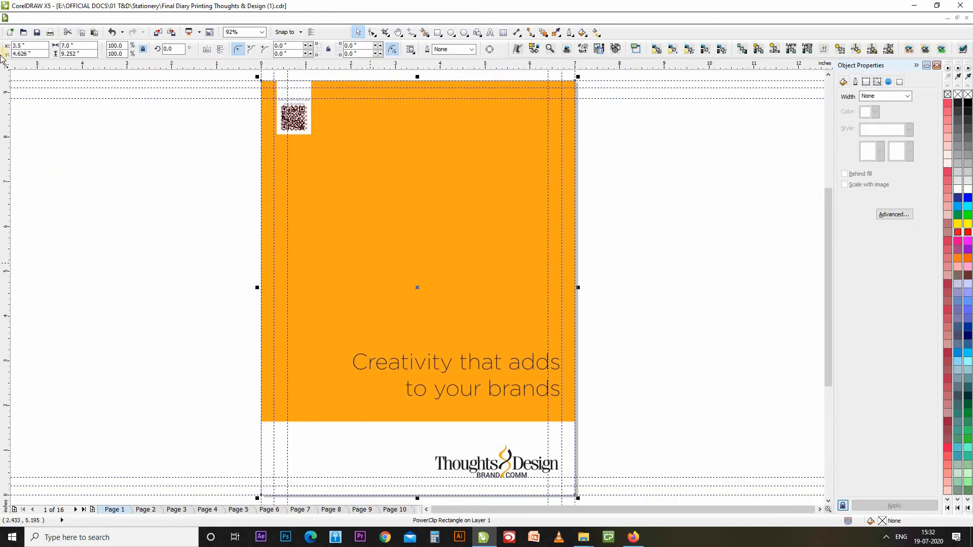
click(110, 137)
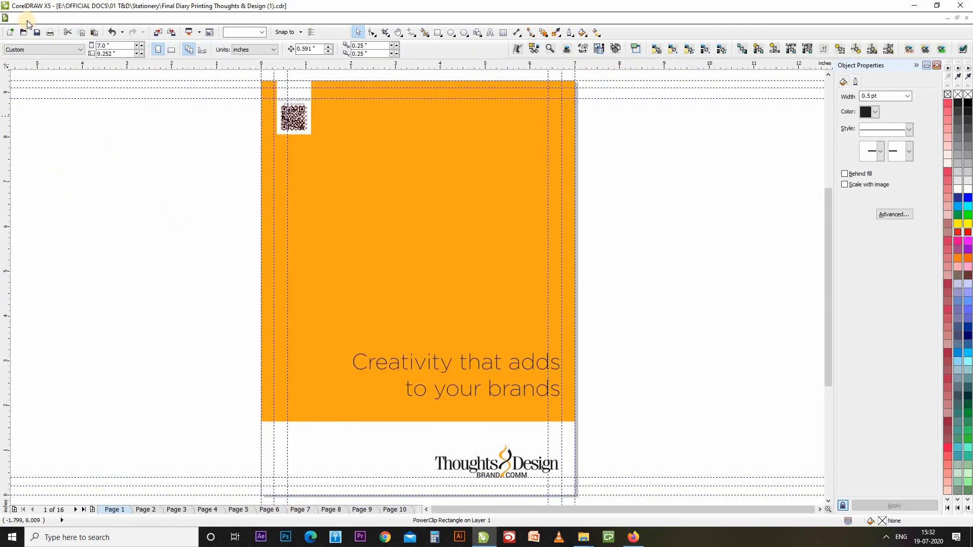
click(84, 510)
click(359, 458)
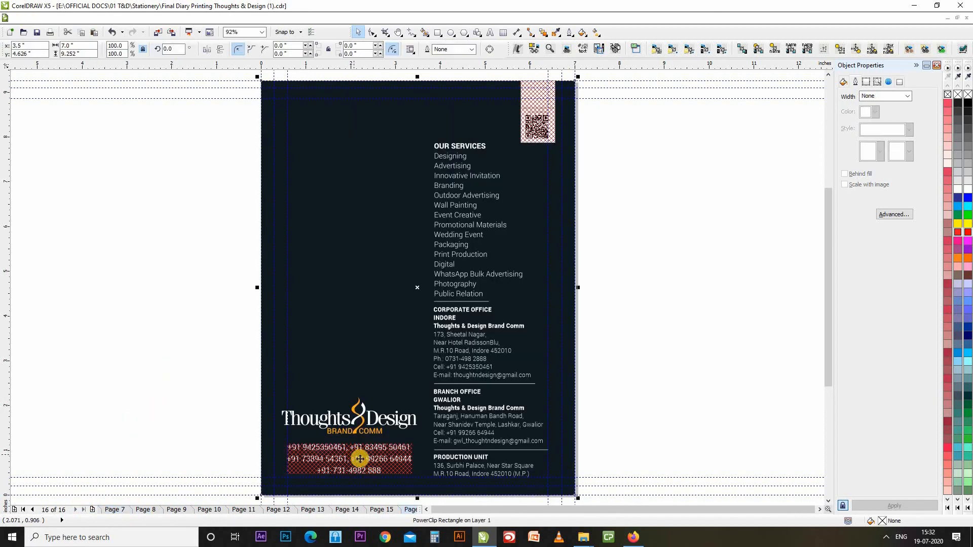
Inside the PowerClip, inspect the phone-number text's Internet hyperlink in Object Properties, then finish editing.
ctrl+click(390, 459)
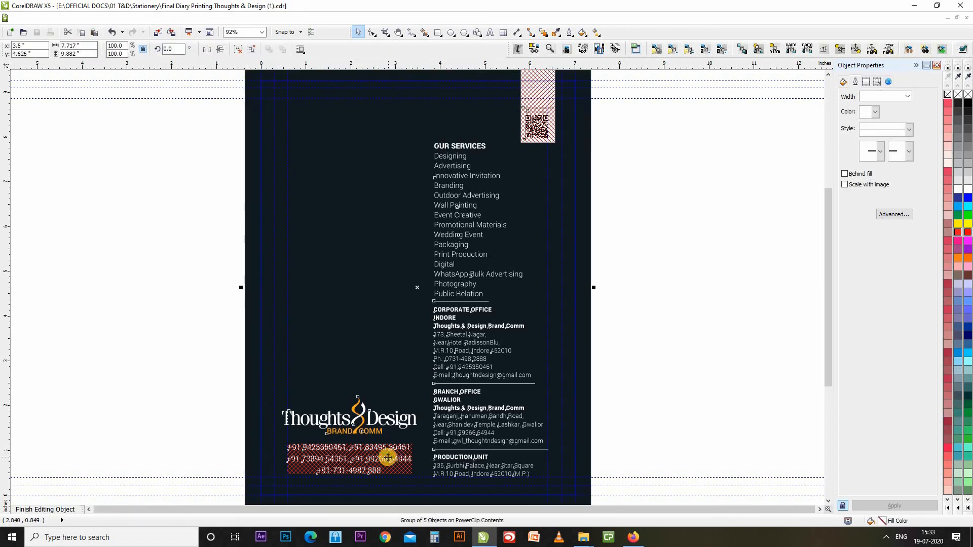
ctrl+click(388, 458)
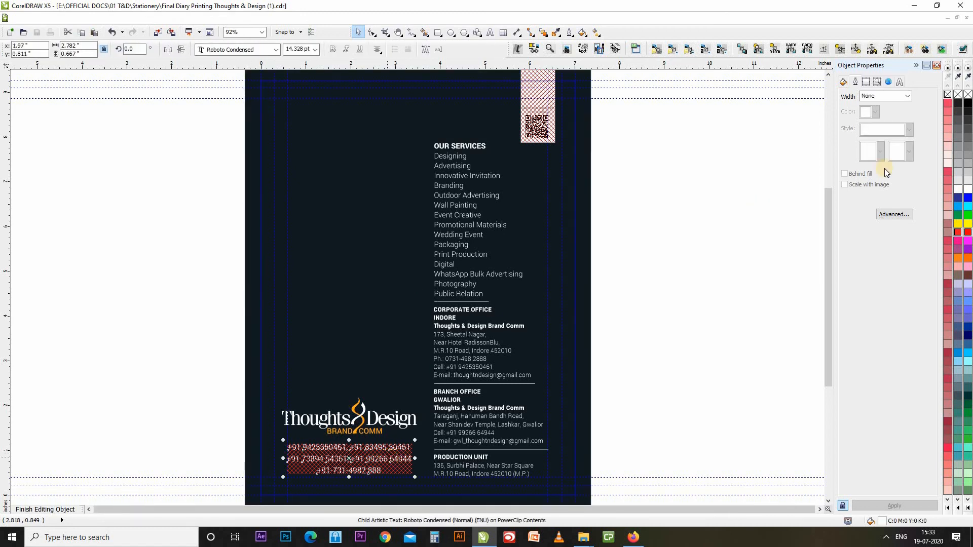
click(889, 82)
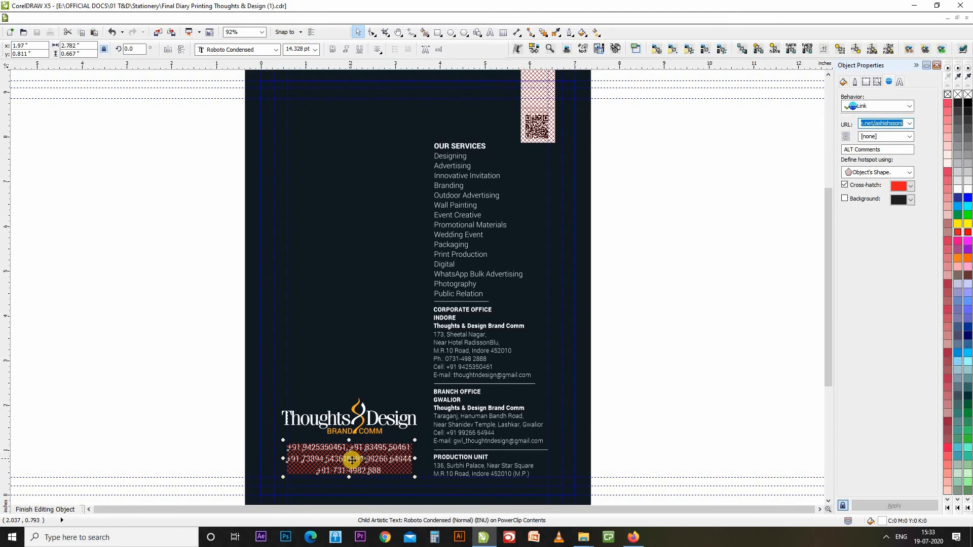
ctrl+click(788, 201)
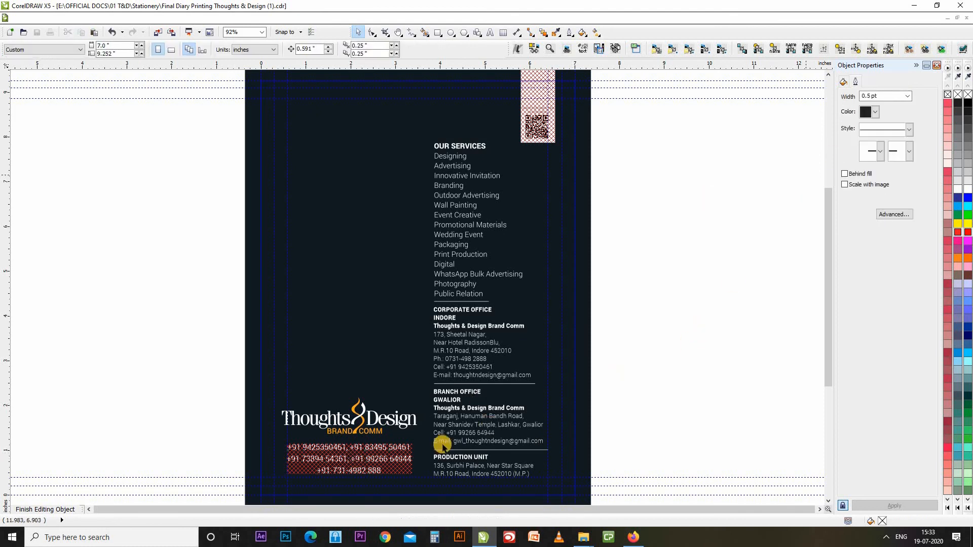
click(204, 412)
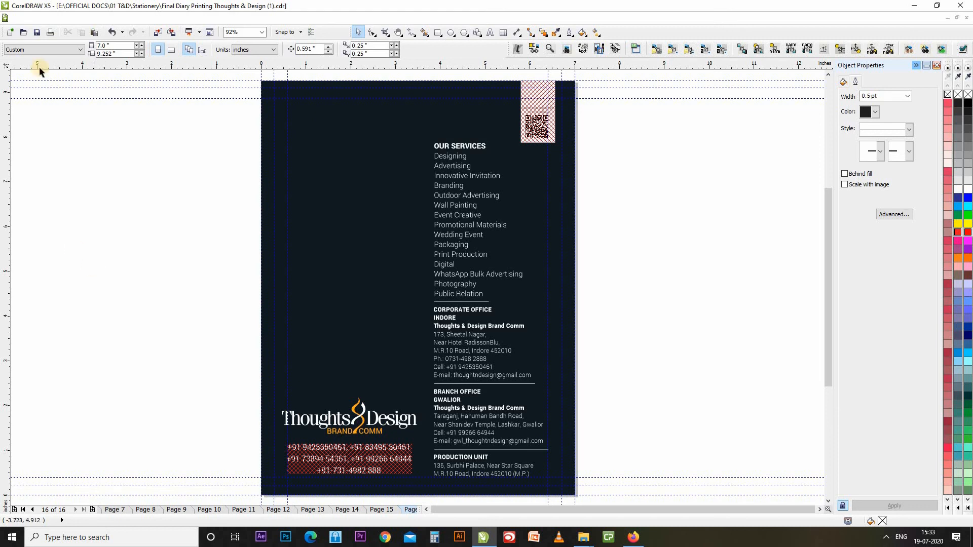
Publish the diary to PDF in the 02 JPEG & PSD Files folder after reviewing its prepress and compression settings.
click(23, 18)
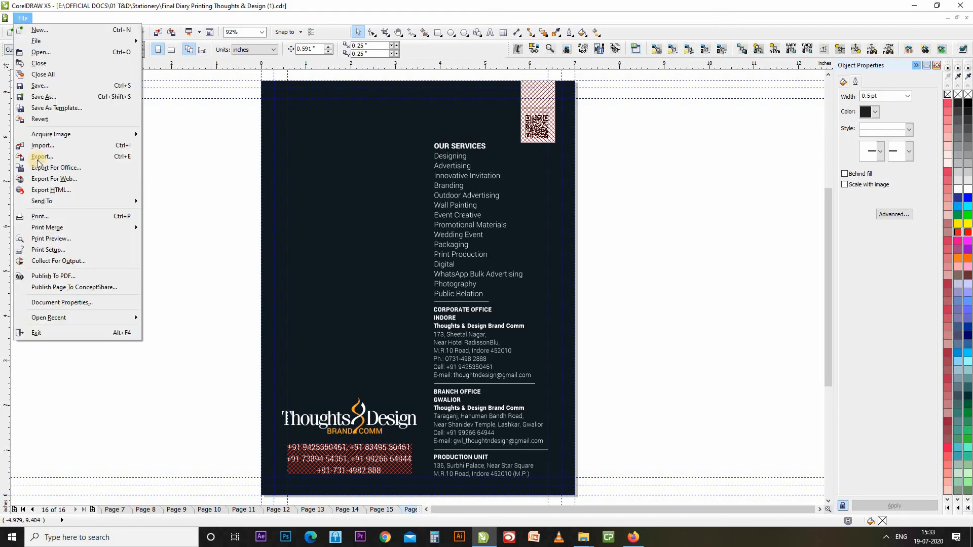
click(66, 278)
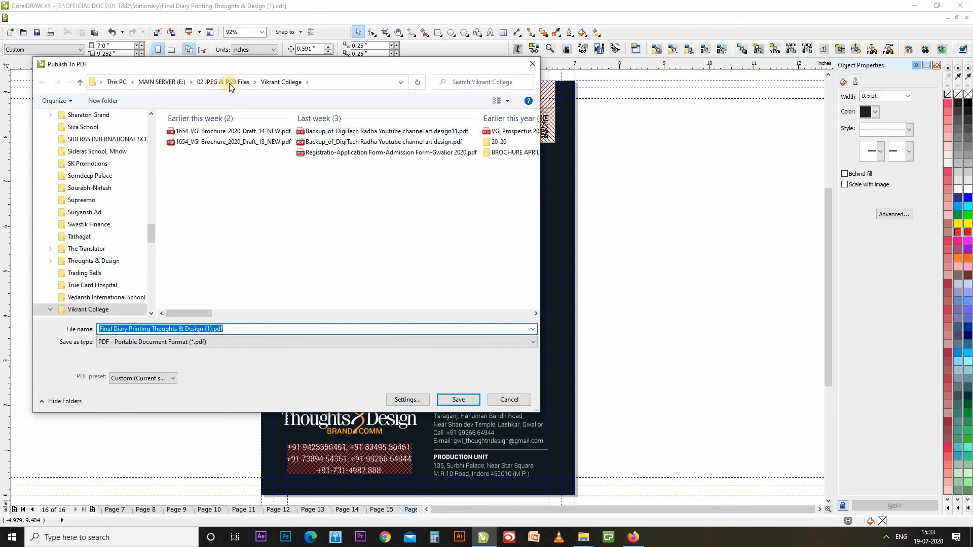
click(229, 83)
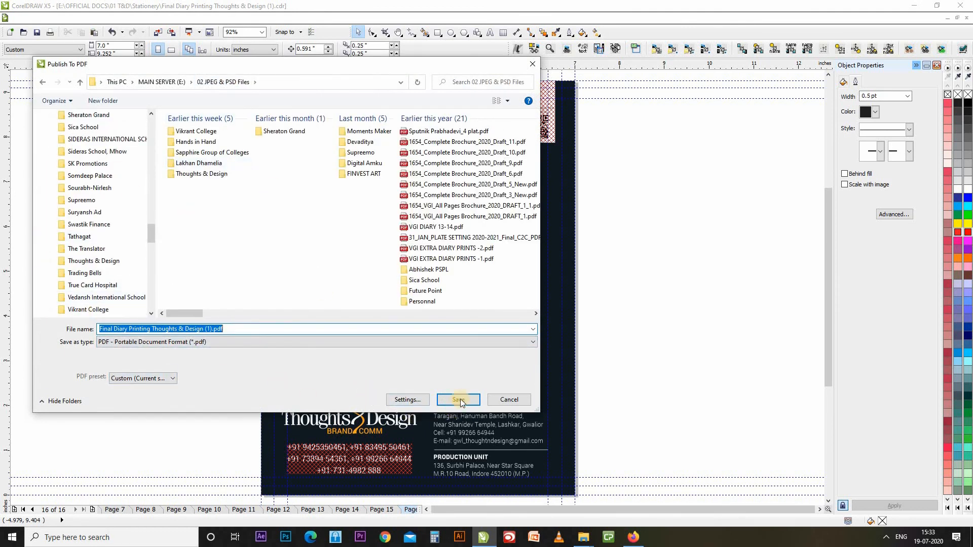
click(413, 403)
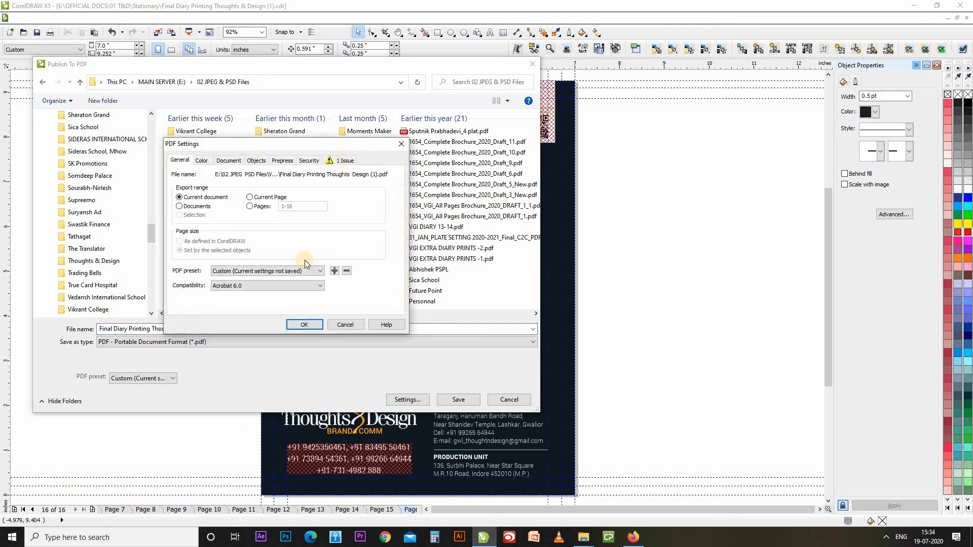
click(283, 160)
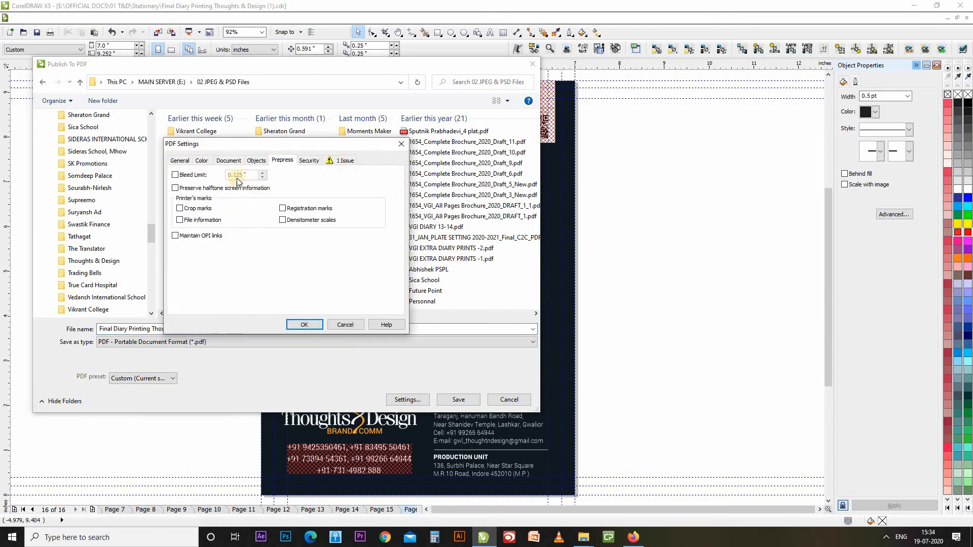
click(248, 162)
click(175, 160)
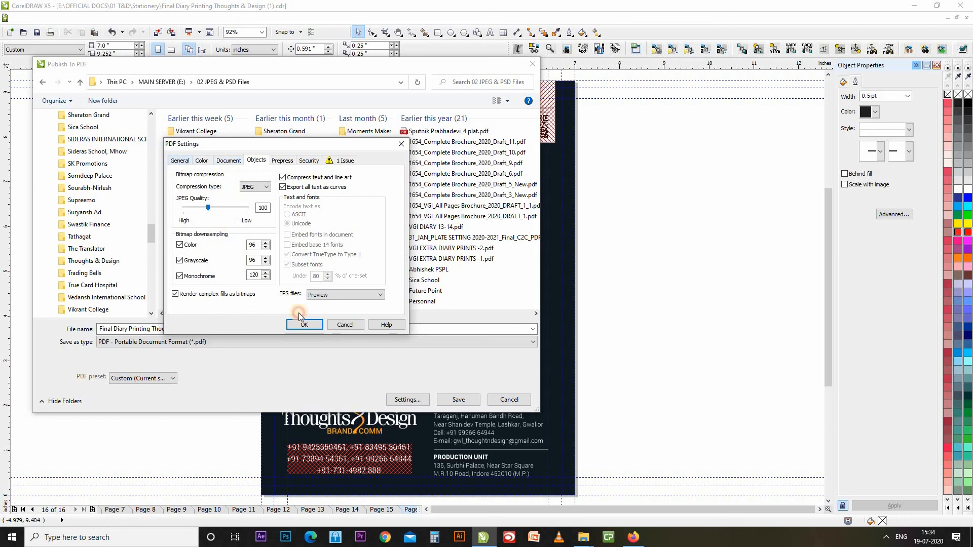
click(306, 324)
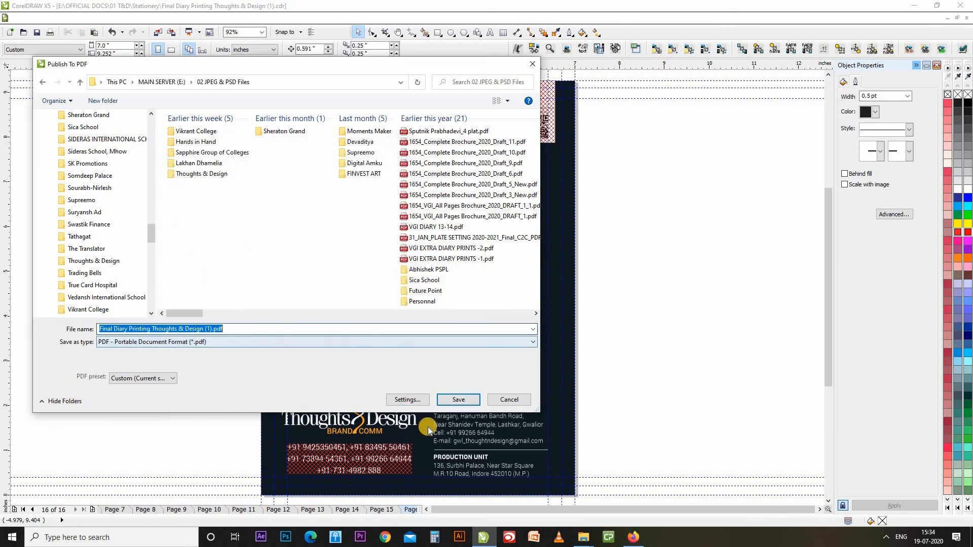
click(460, 400)
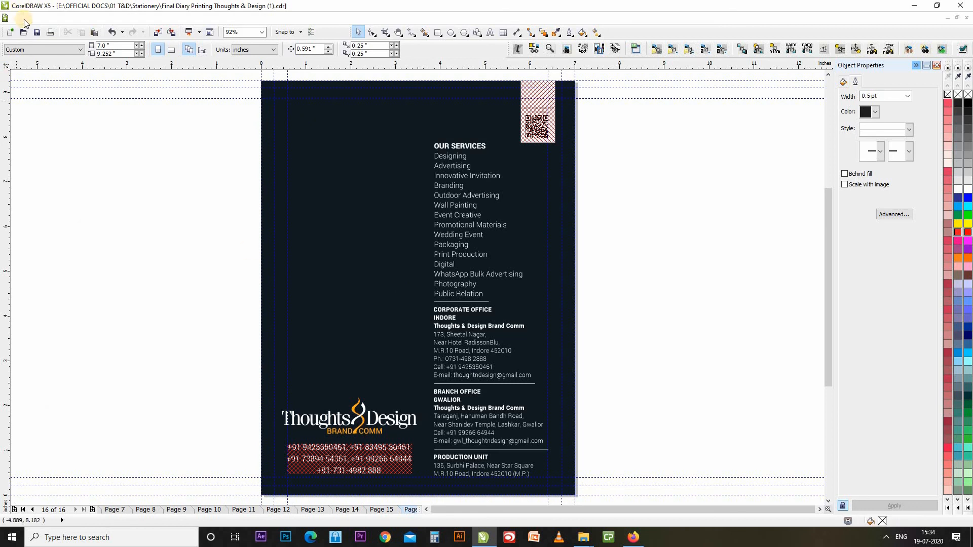
Open 'Final Diary Printing Thoughts & Design (1).pdf' in the browser from the Publish To PDF dialog.
click(22, 19)
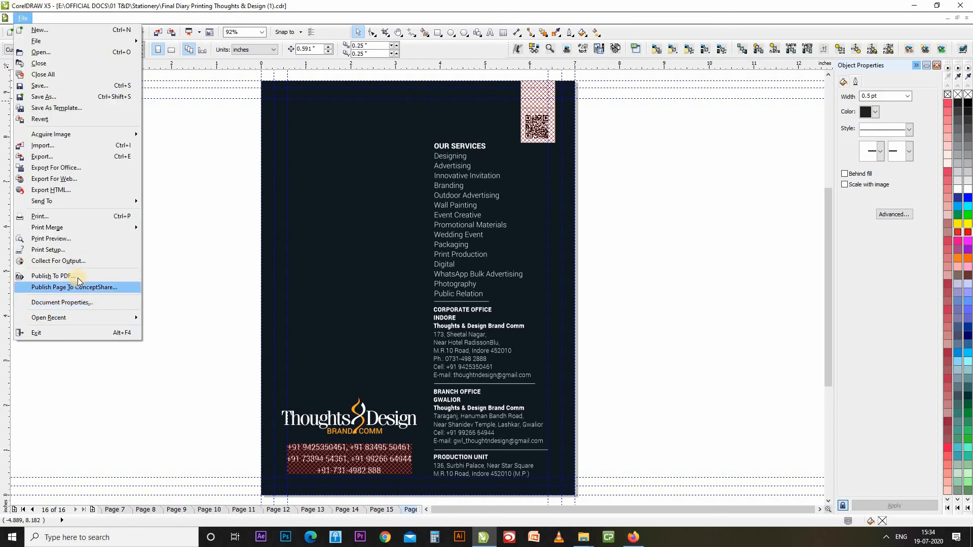
click(79, 277)
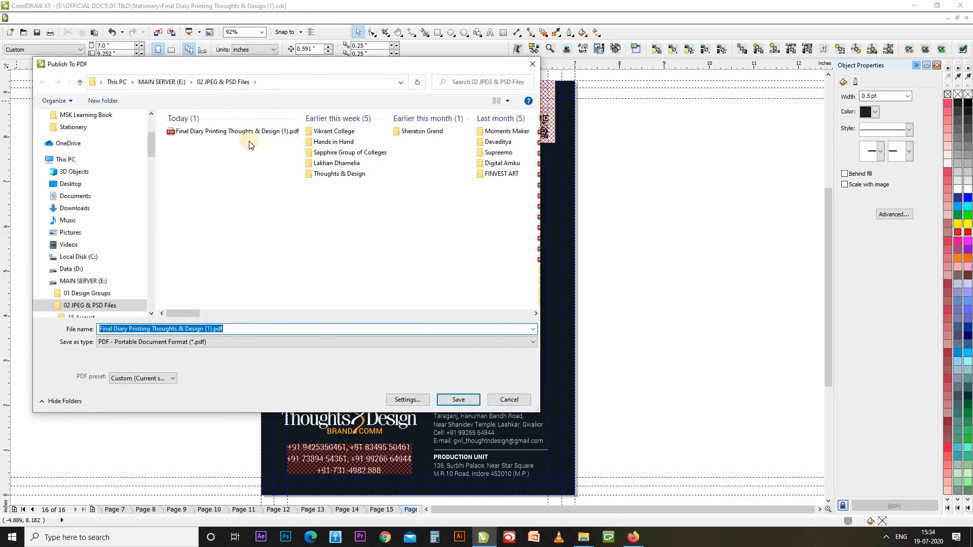
right_click(230, 129)
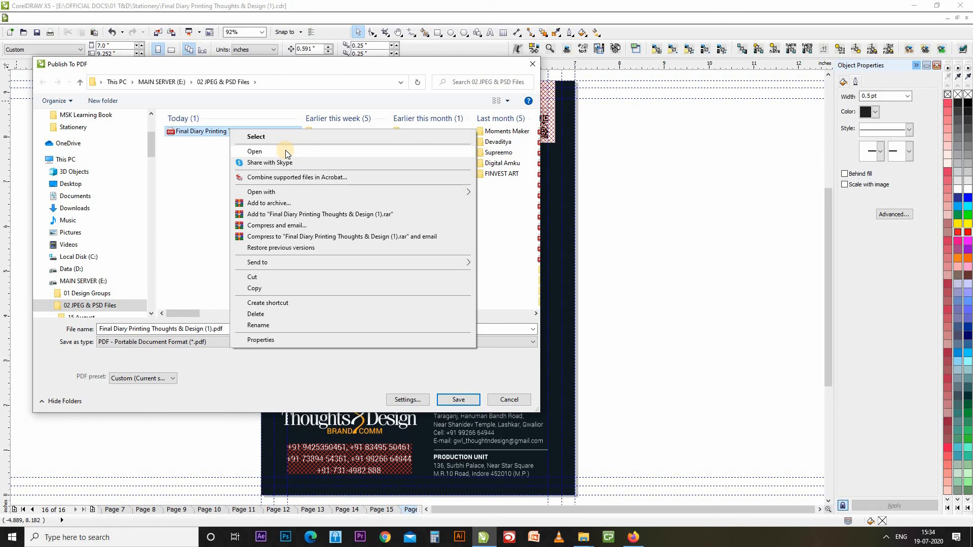
click(285, 151)
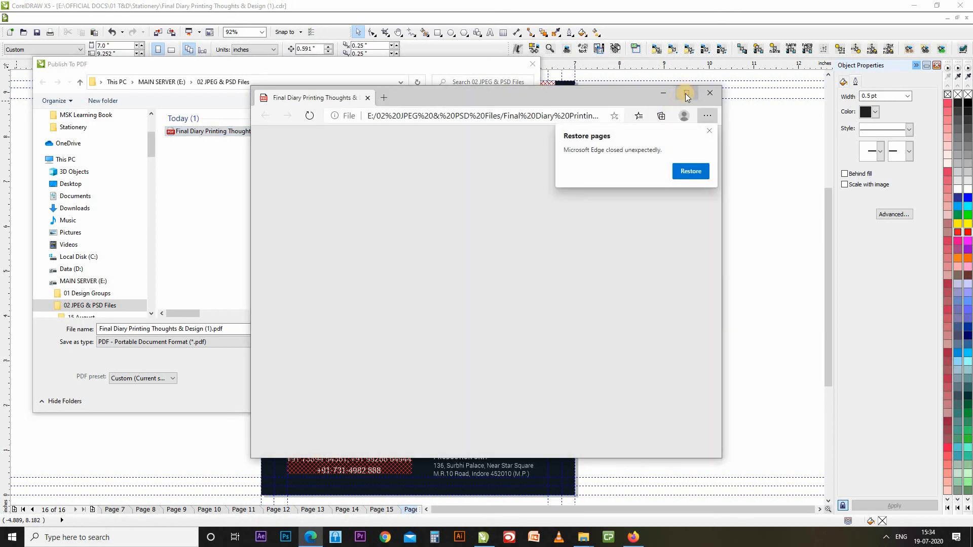
In maximized Edge, follow the QR code link, confirm the Behance profile URL, and go back.
click(687, 93)
click(930, 126)
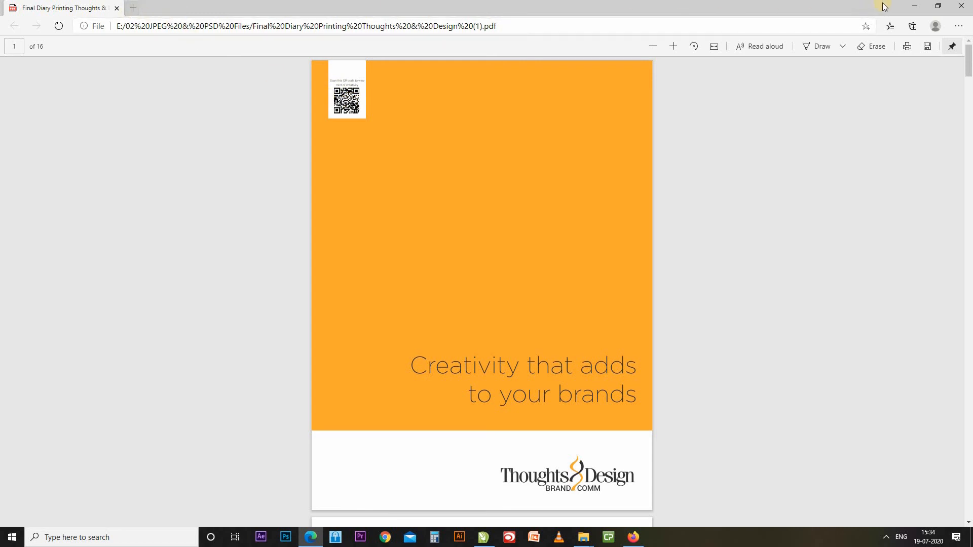
click(350, 109)
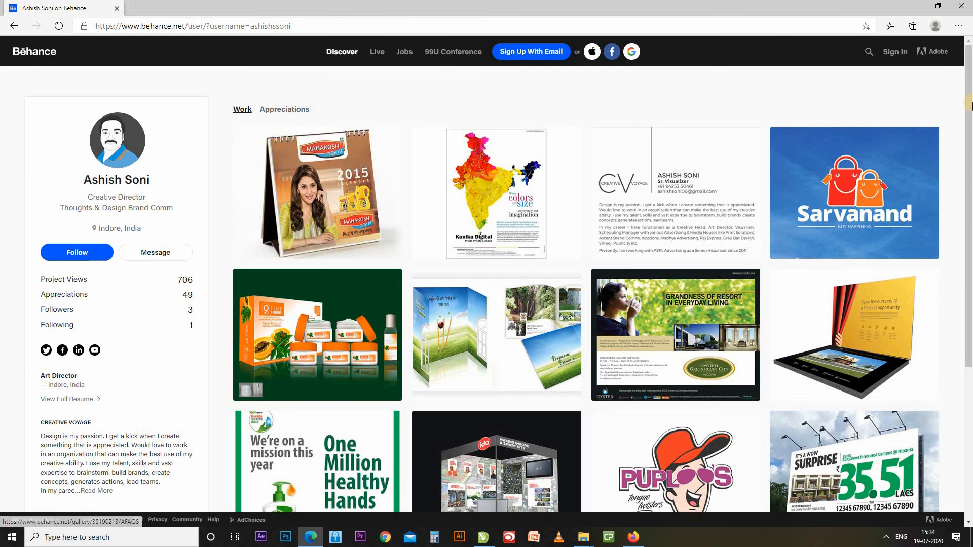
click(152, 26)
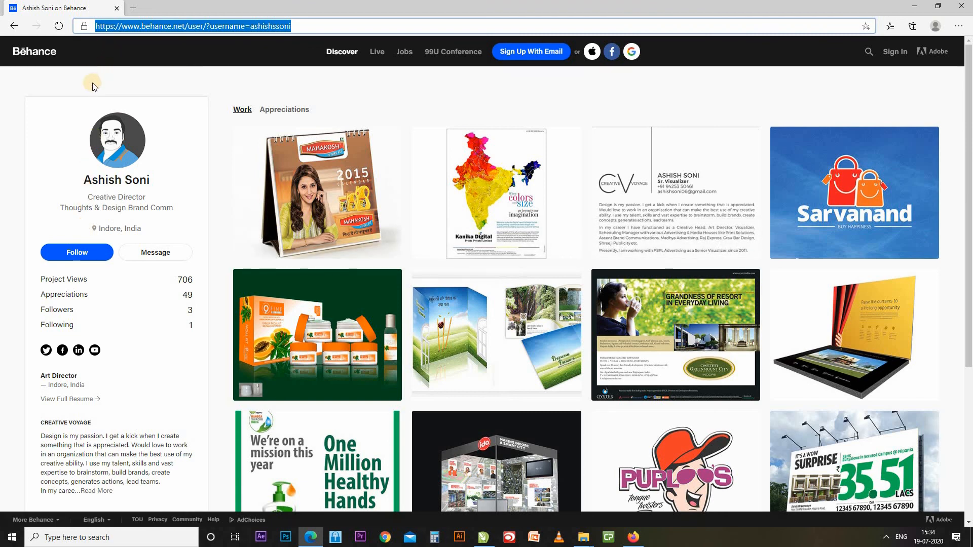
drag(969, 132, 965, 48)
click(15, 26)
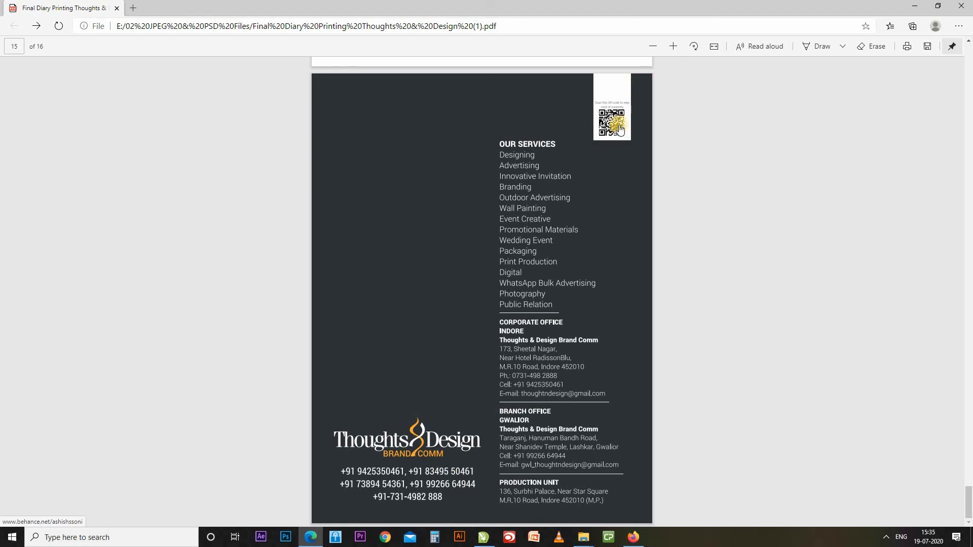
Open the phone-number link in a new tab and check the Behance profile page.
right_click(388, 470)
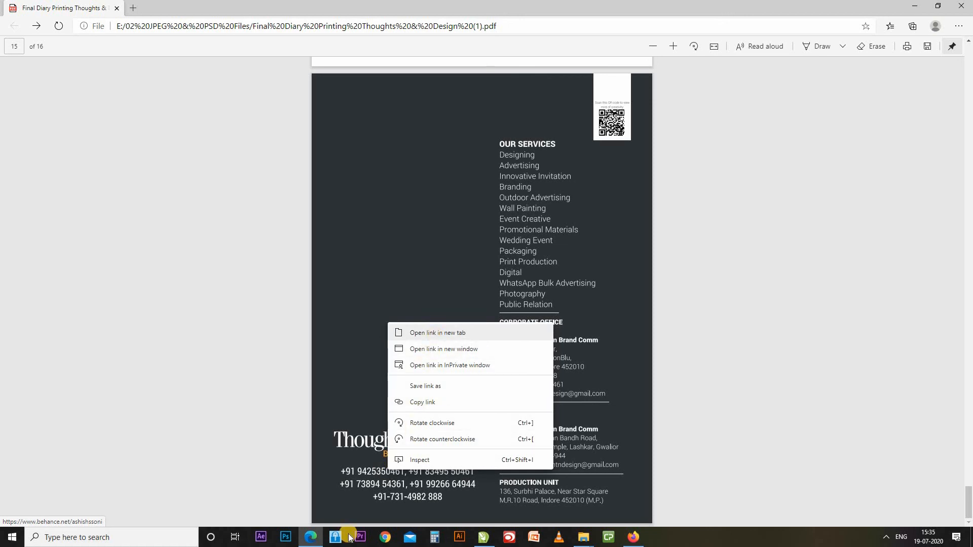
click(355, 465)
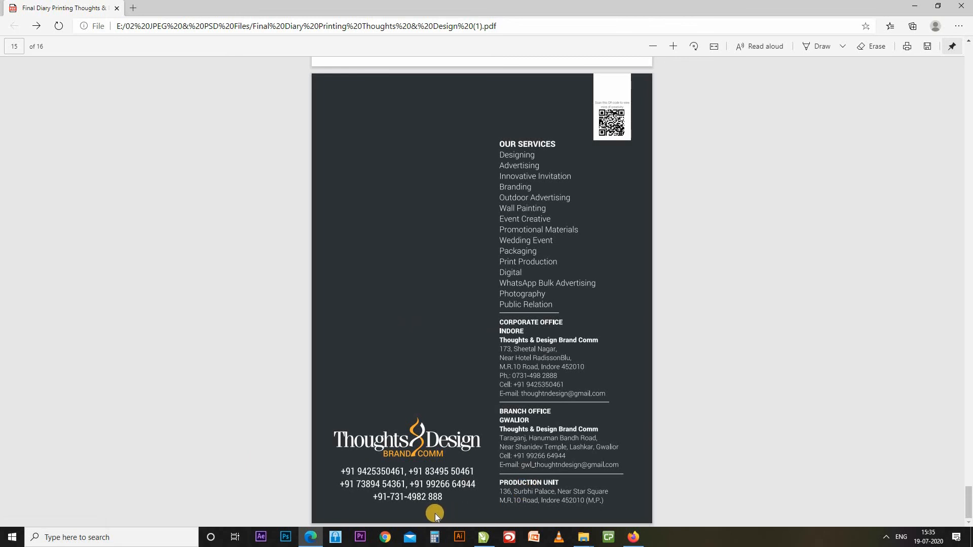
right_click(424, 478)
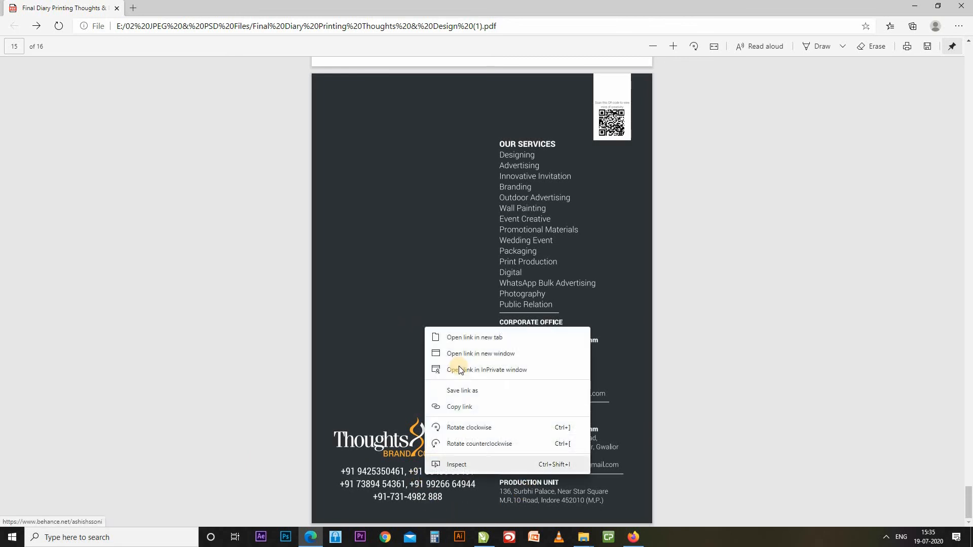
click(470, 340)
click(186, 6)
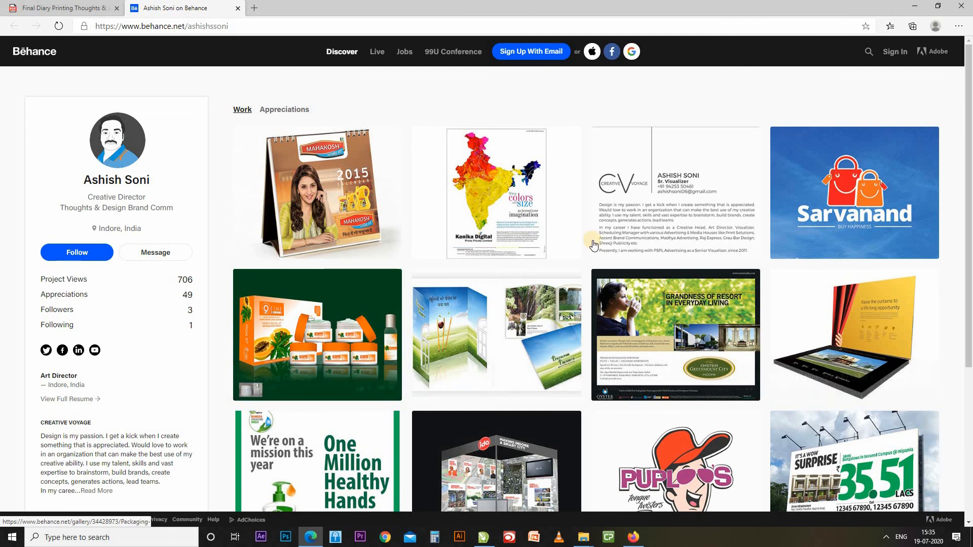
scroll(590, 257, down, 5)
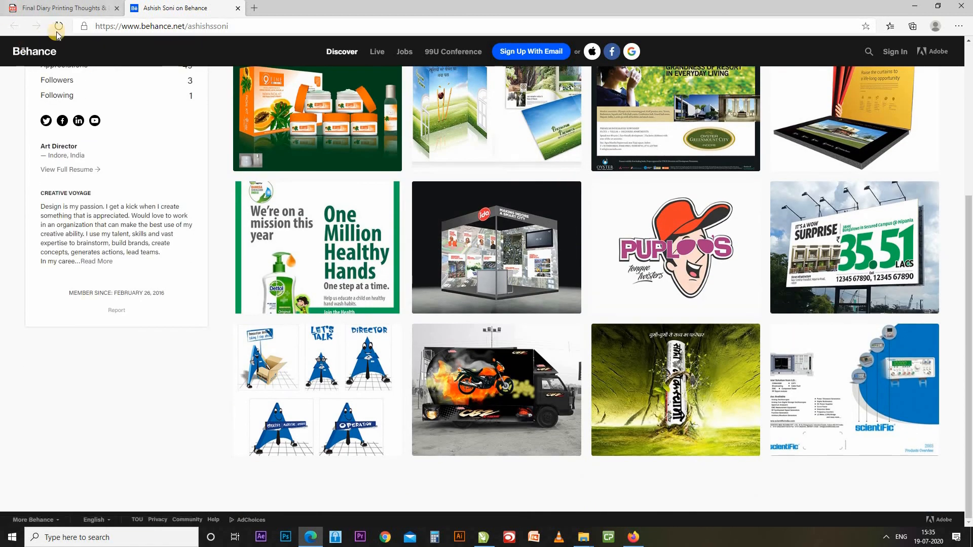
click(56, 6)
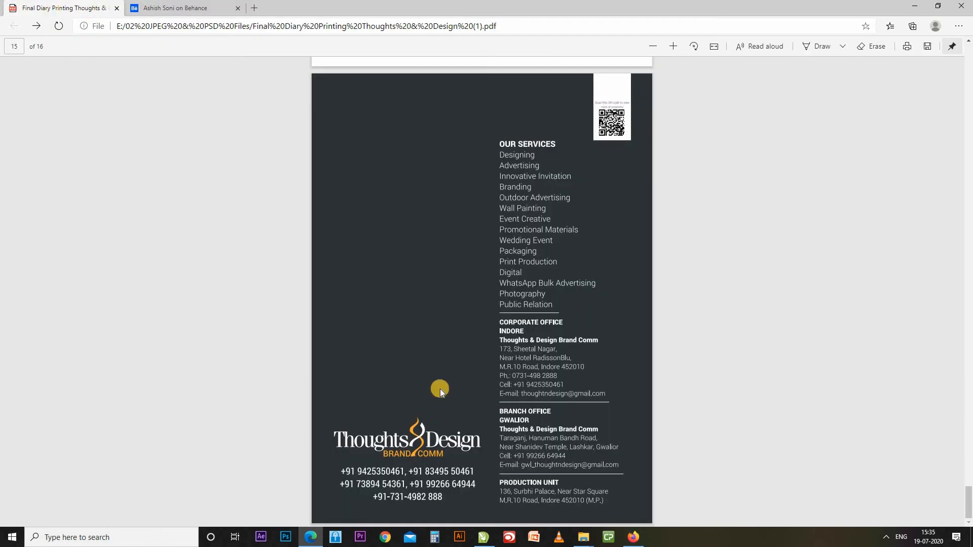
Open the QR code link in a new tab, view it, and return to the diary PDF.
right_click(619, 133)
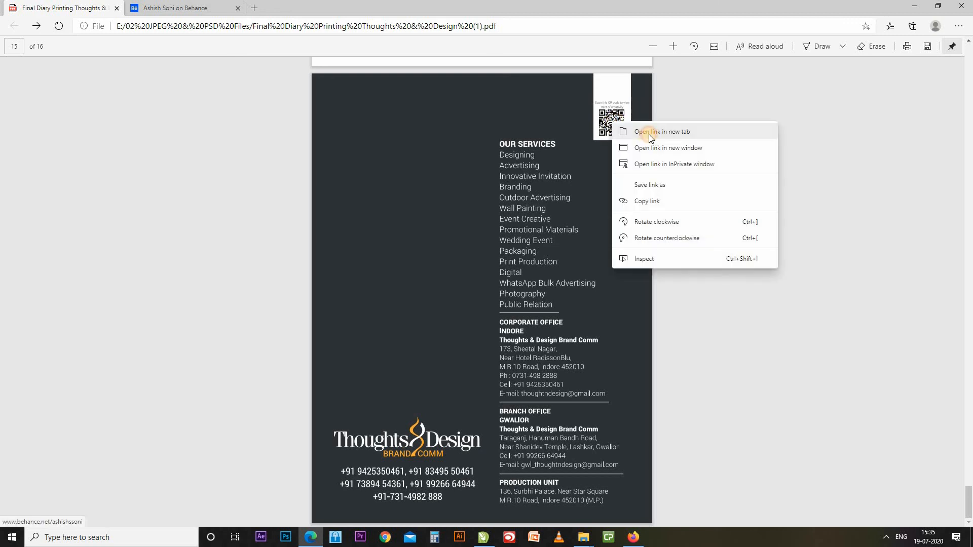
click(648, 132)
click(304, 7)
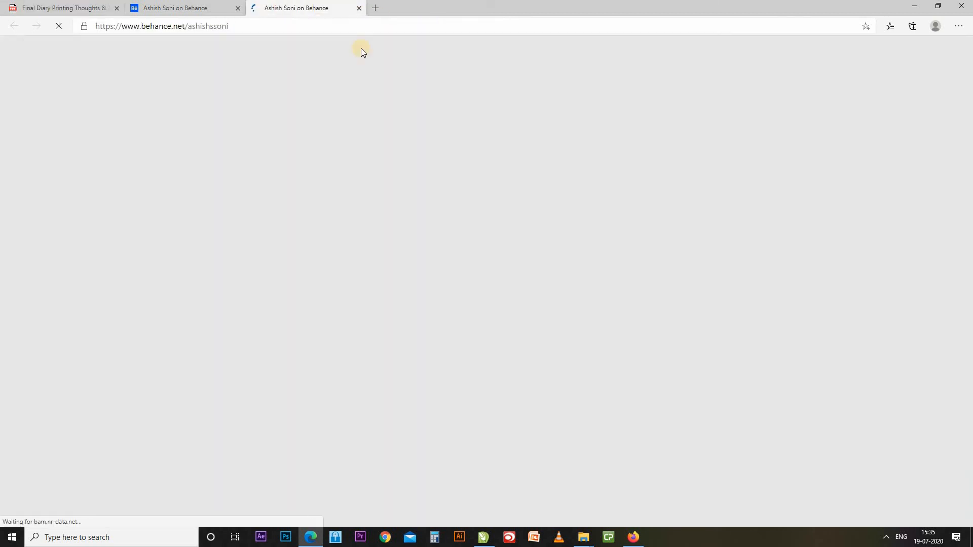
click(45, 7)
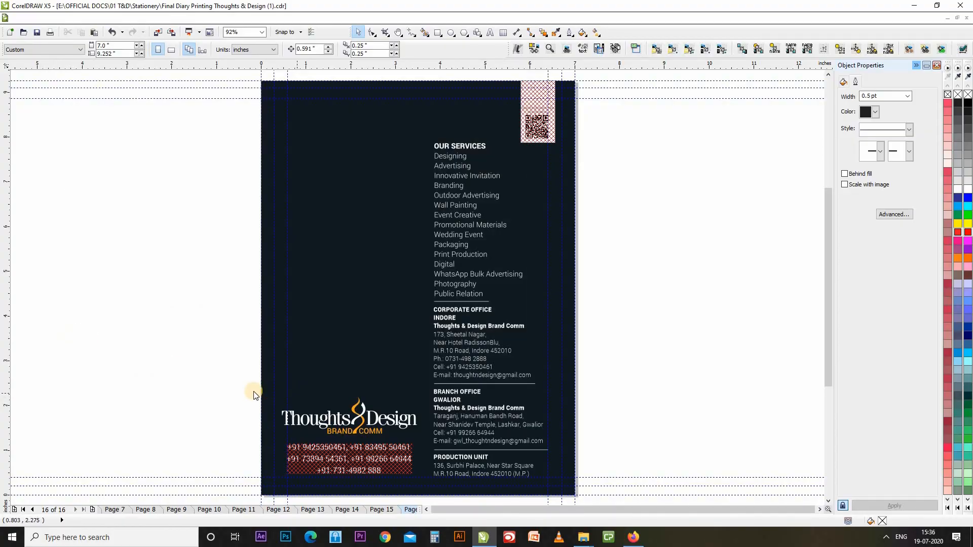
Switch with Ctrl+Tab to the Edit Menu Part 3 document and toggle a property bar option.
key(ctrl+Tab)
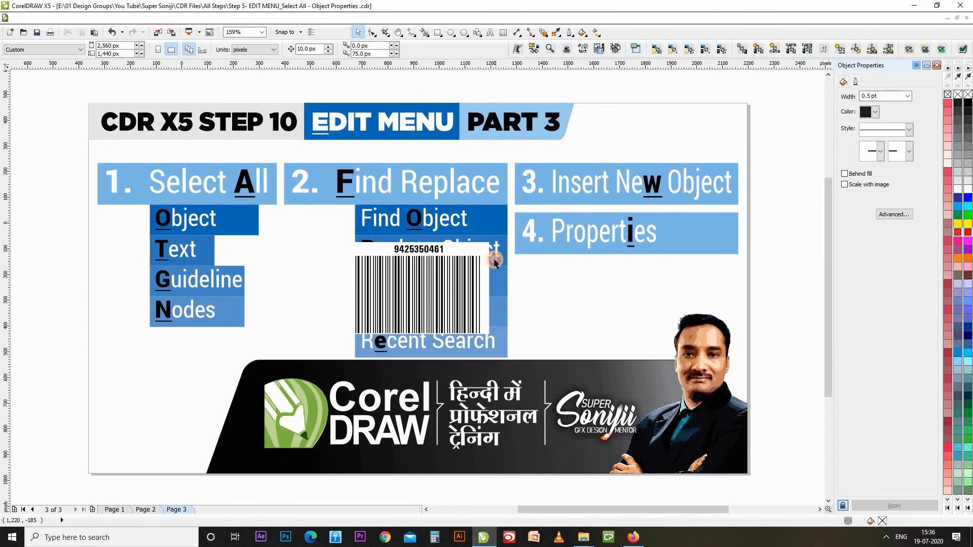
click(185, 52)
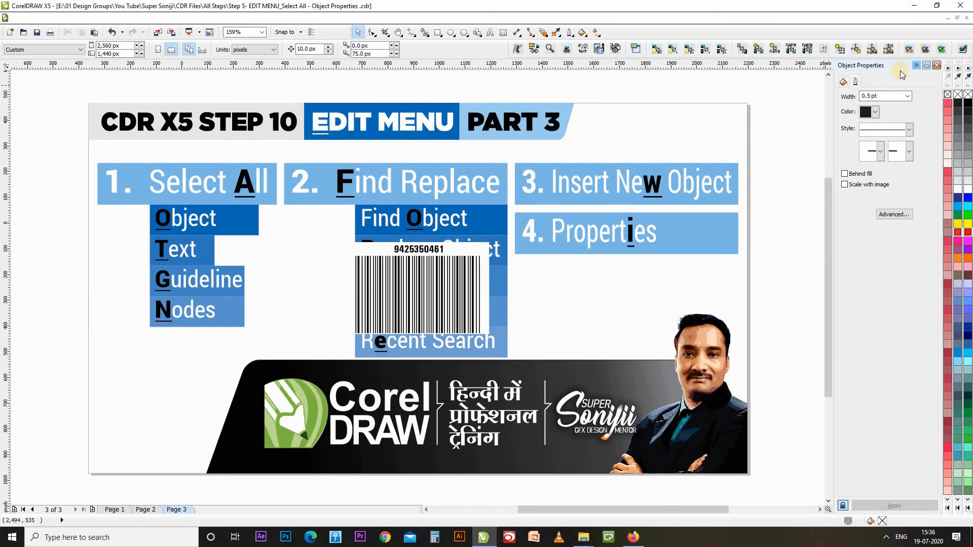